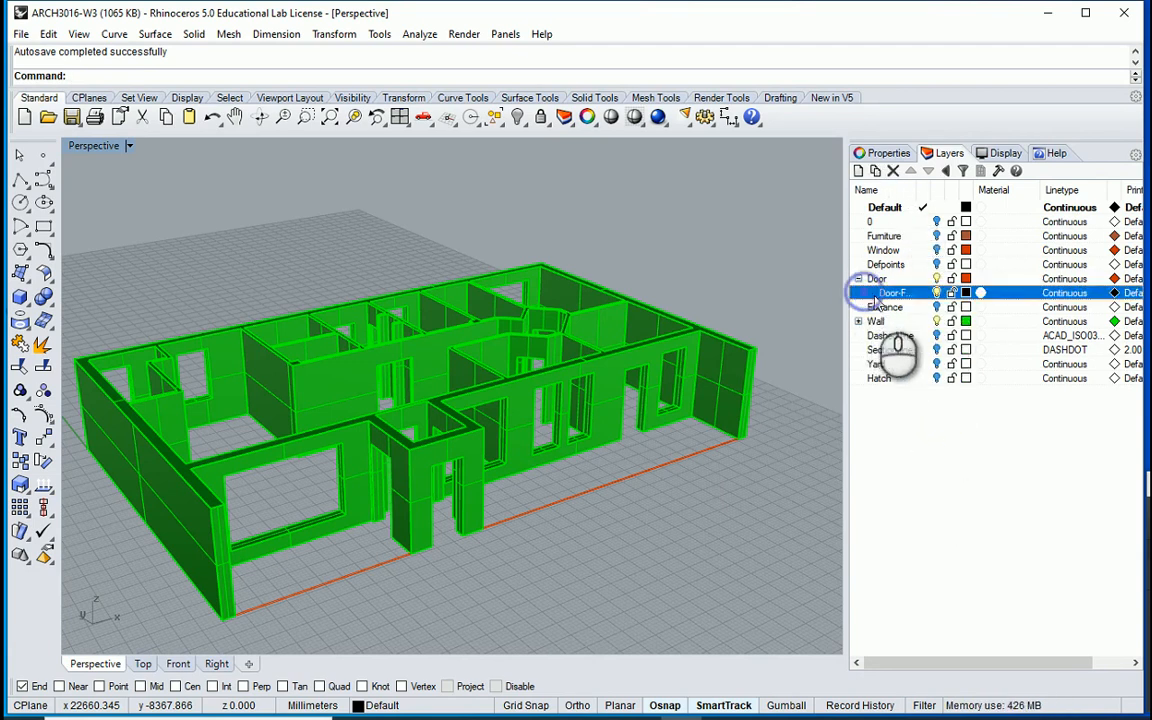
Step: Make the Door-Frame sublayer under Door current and set its layer colour to Orange
click(918, 279)
click(918, 293)
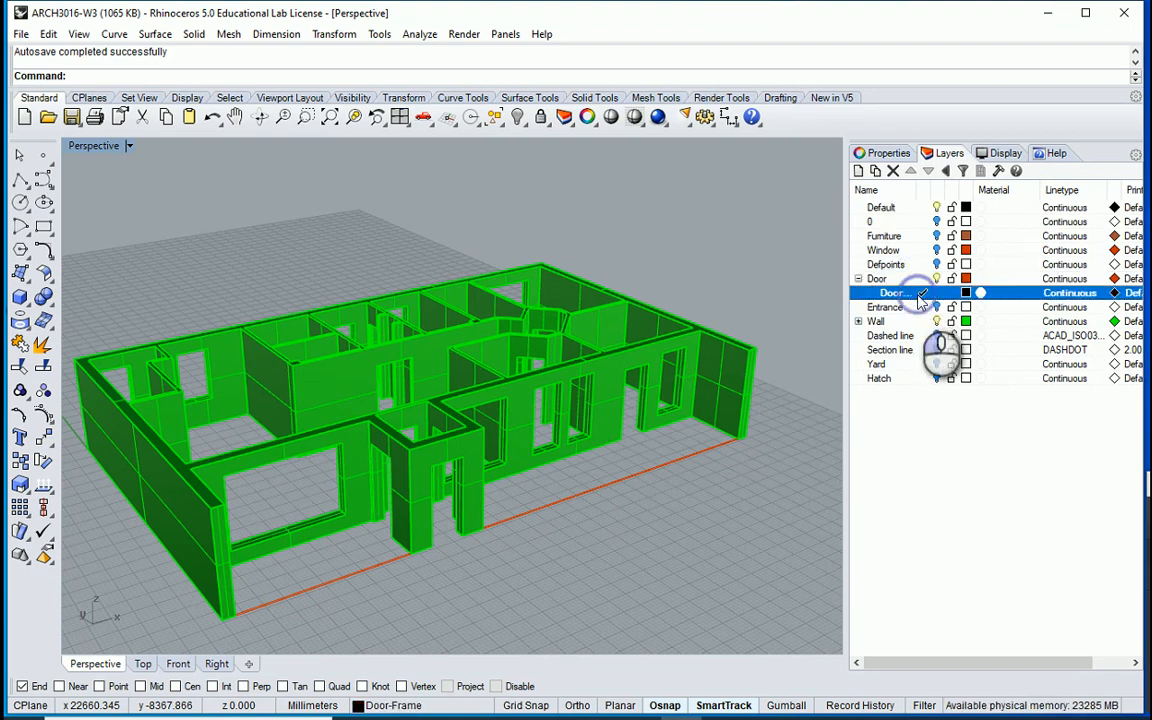
click(966, 293)
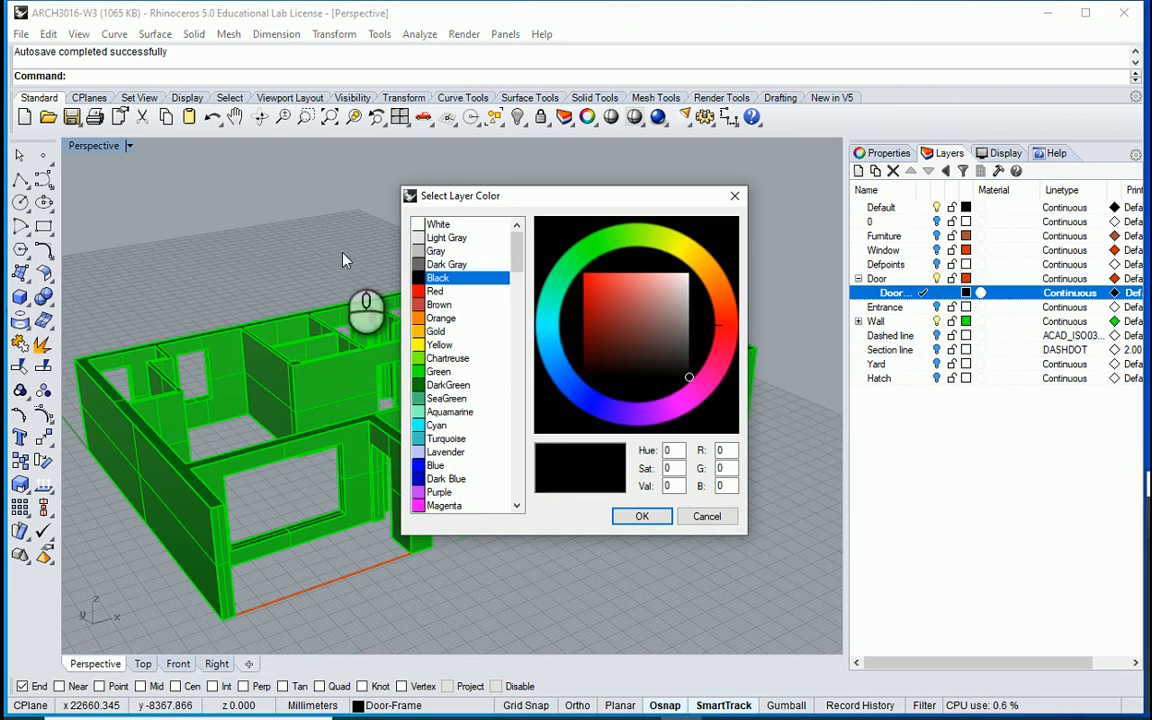
click(445, 319)
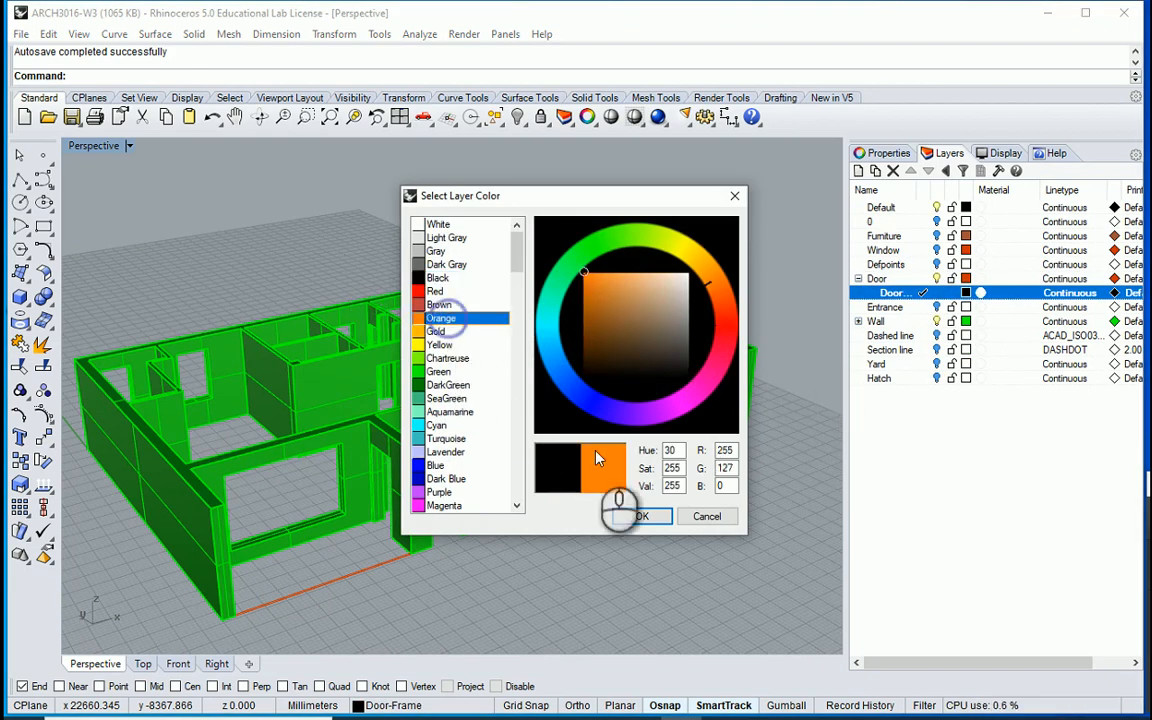
click(645, 516)
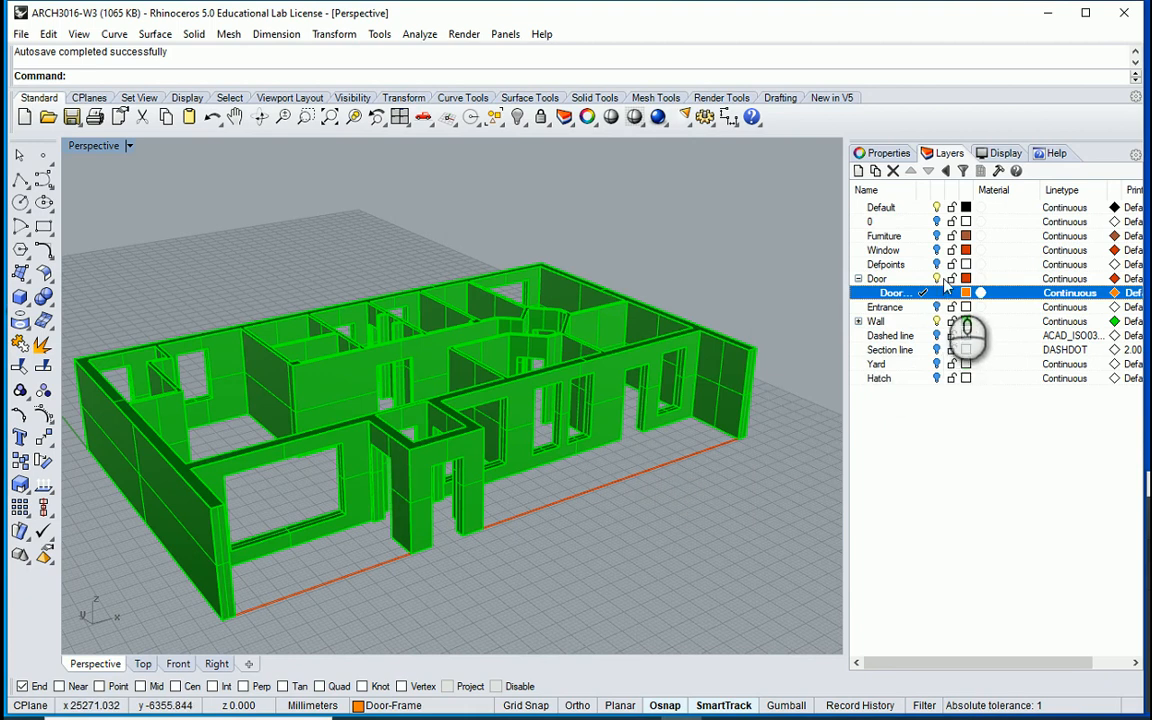
Step: Turn on layer 0 to show the door plan linework at the wall openings
right_drag(620, 395, 790, 250)
click(937, 222)
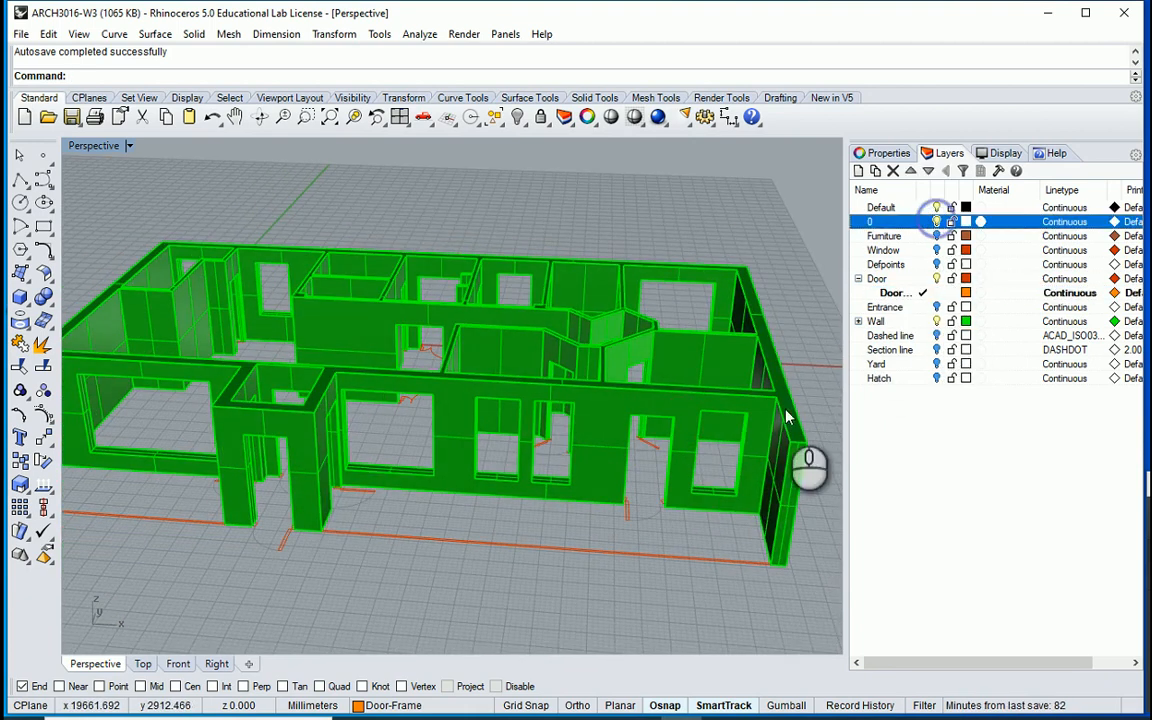
scroll(635, 462, down, 2)
scroll(585, 475, up, 5)
scroll(586, 475, up, 5)
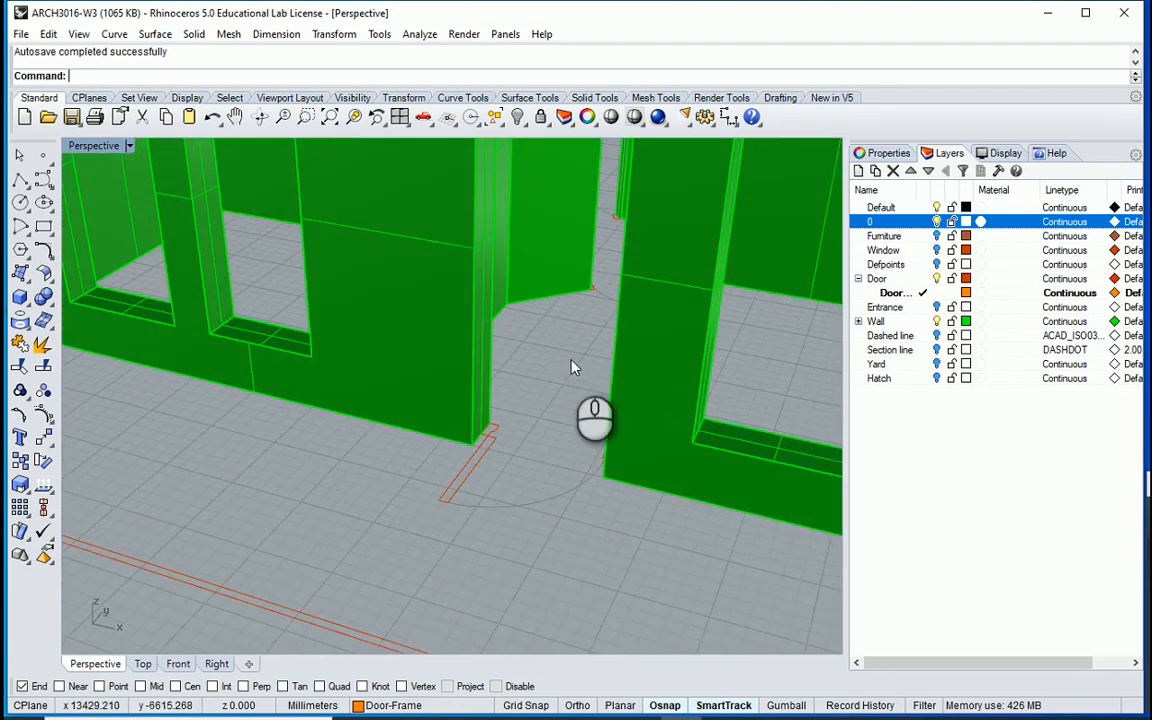
scroll(566, 416, up, 2)
scroll(626, 410, down, 2)
right_drag(626, 410, 254, 323)
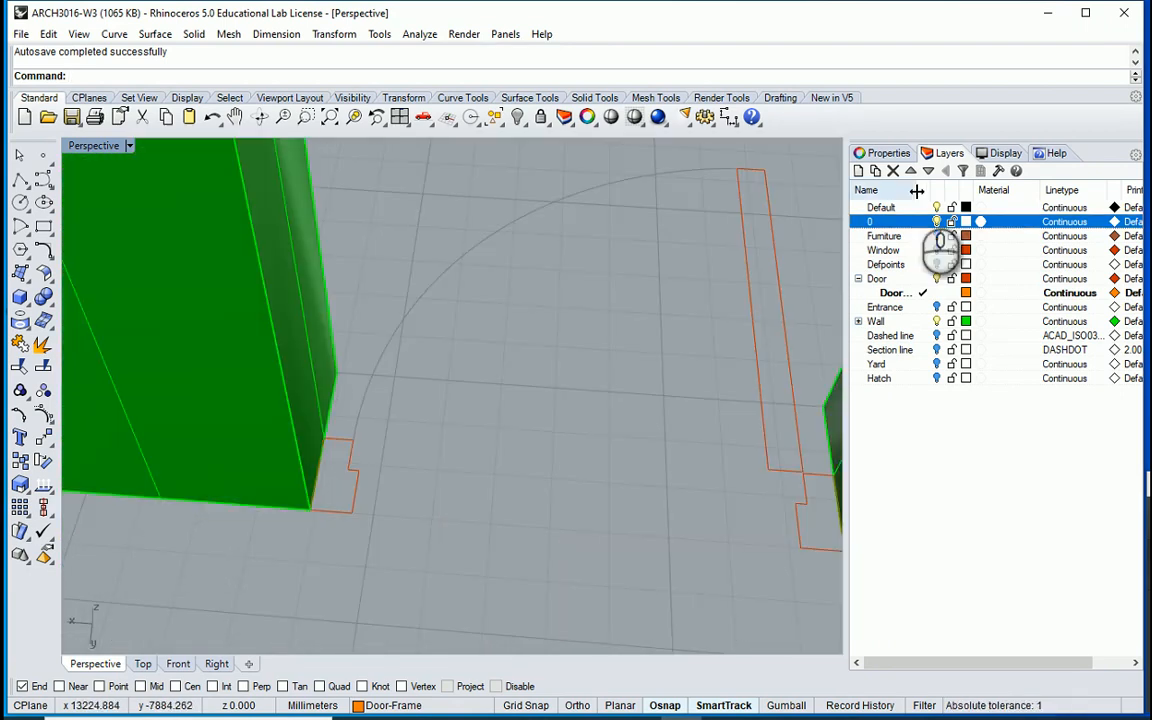
Step: Widen the layer list's Name column until the full Door-Frame layer name fits
drag(918, 190, 926, 192)
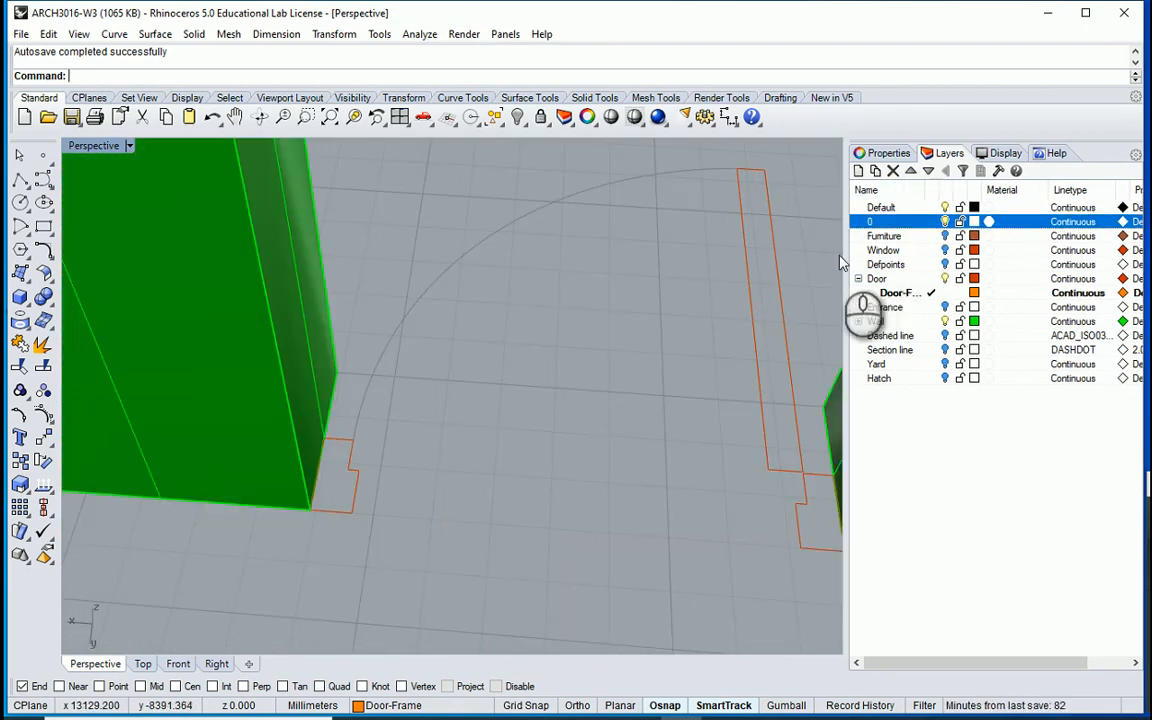
drag(846, 267, 826, 262)
drag(903, 194, 931, 195)
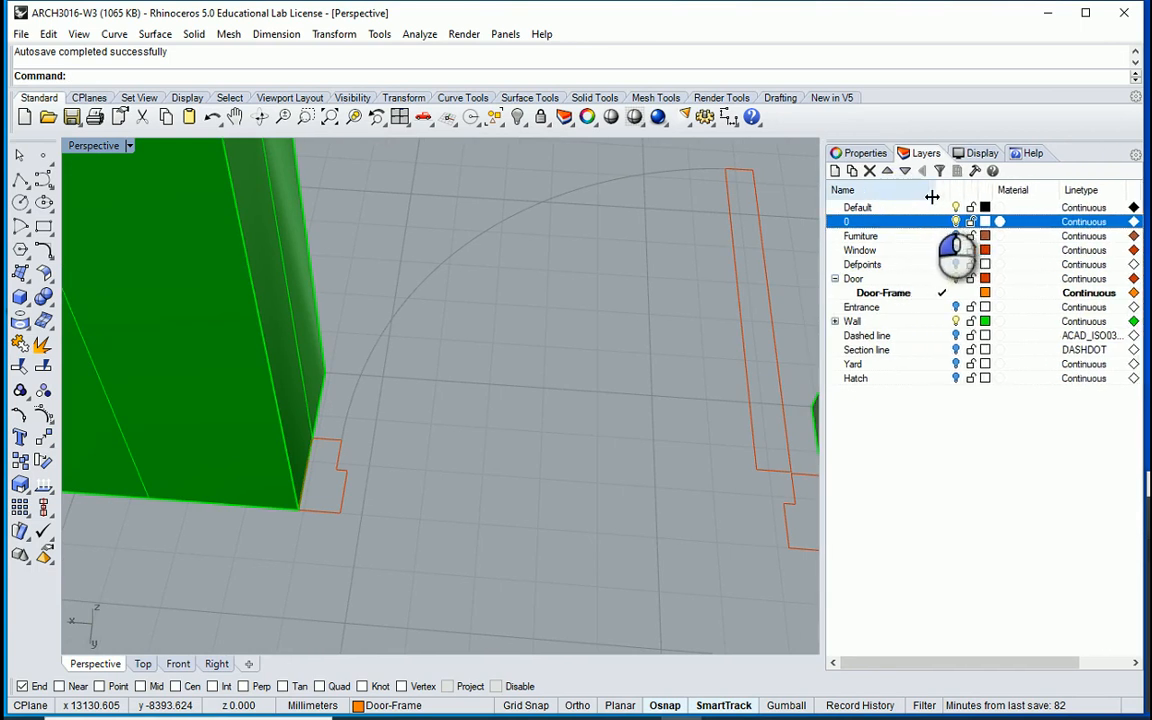
drag(825, 253, 842, 253)
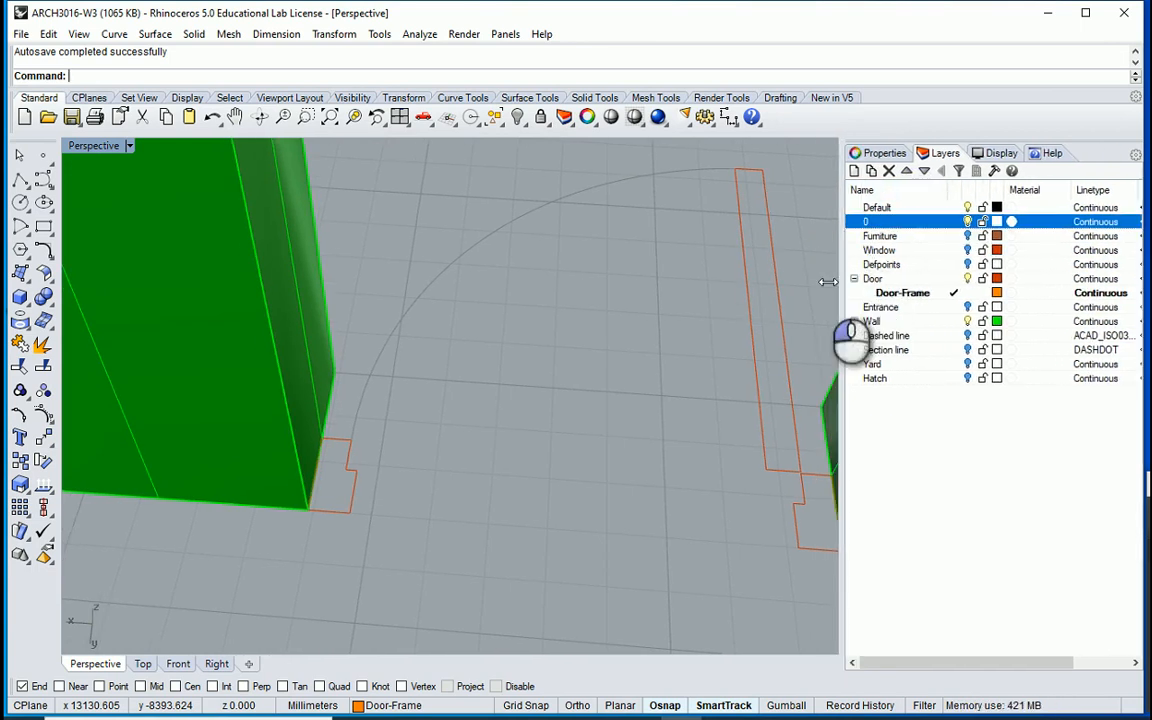
Step: Trace the notched door-frame profile at the base of the doorway's jamb with a closed polyline snapped to its endpoints
right_drag(409, 404, 500, 403)
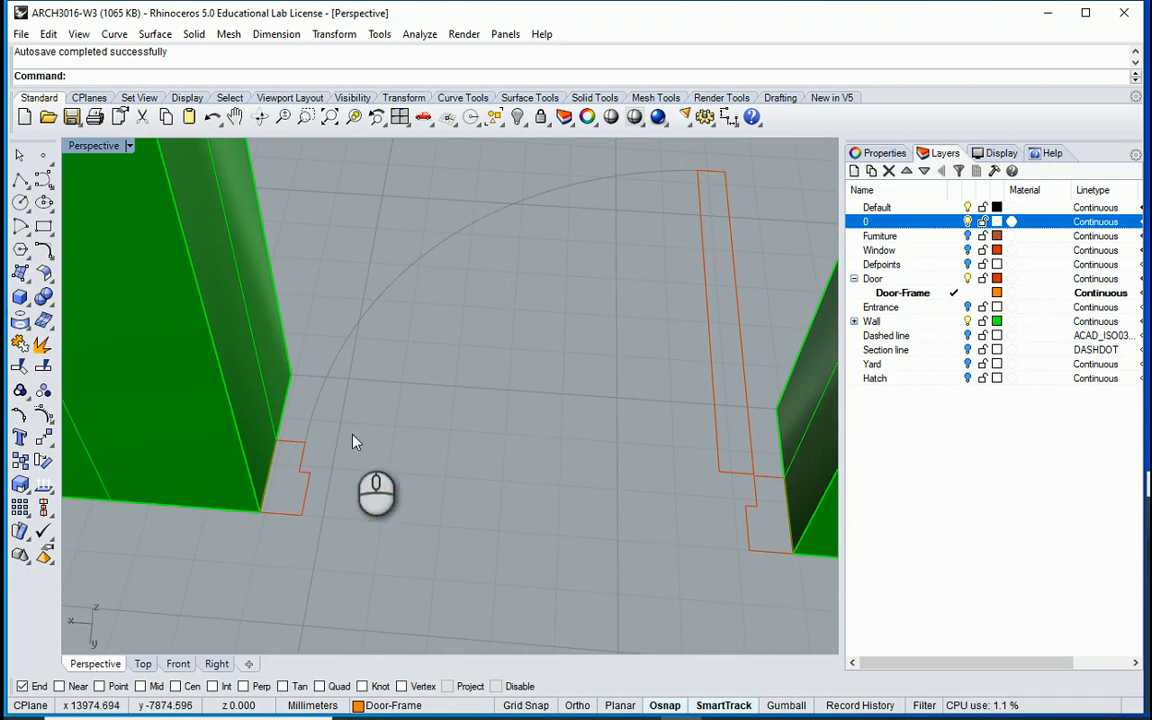
text(PL)
key(Return)
scroll(288, 452, up, 3)
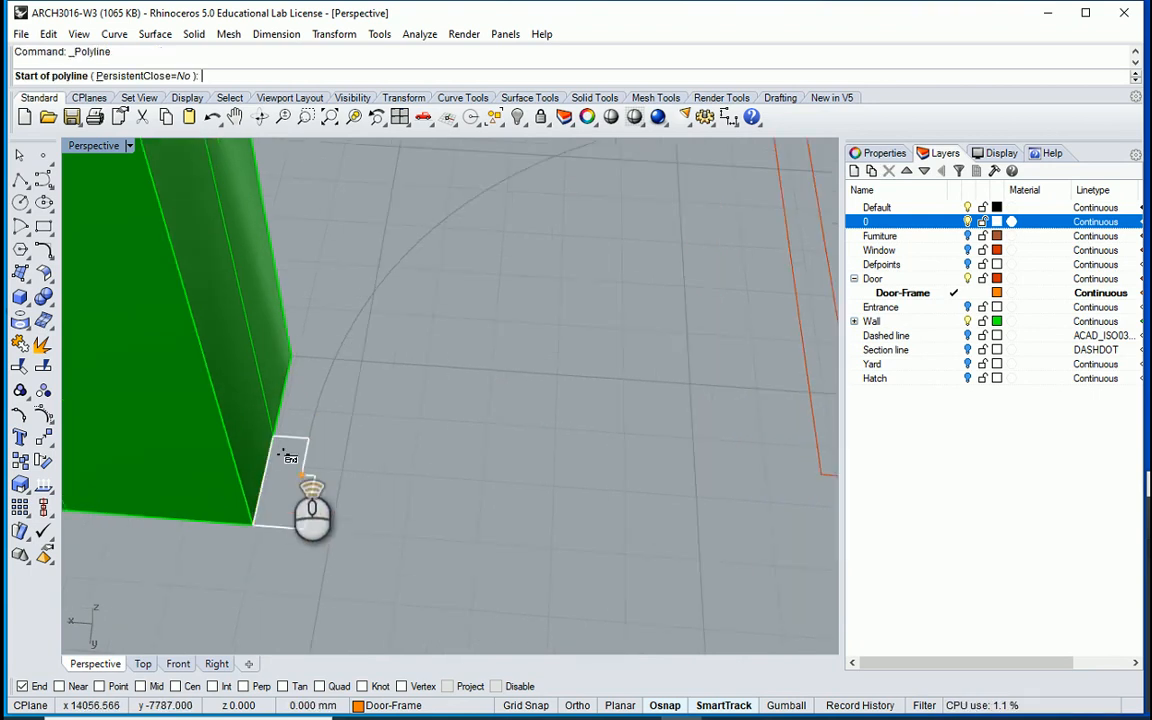
click(246, 538)
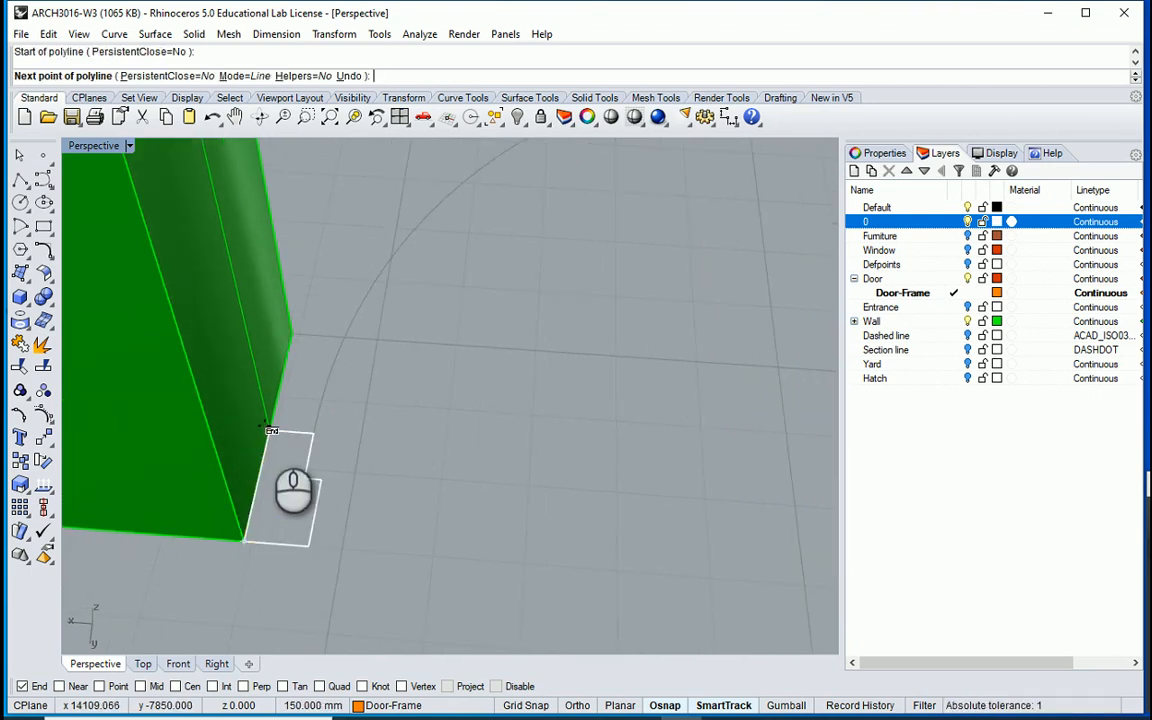
click(268, 431)
click(309, 435)
click(306, 476)
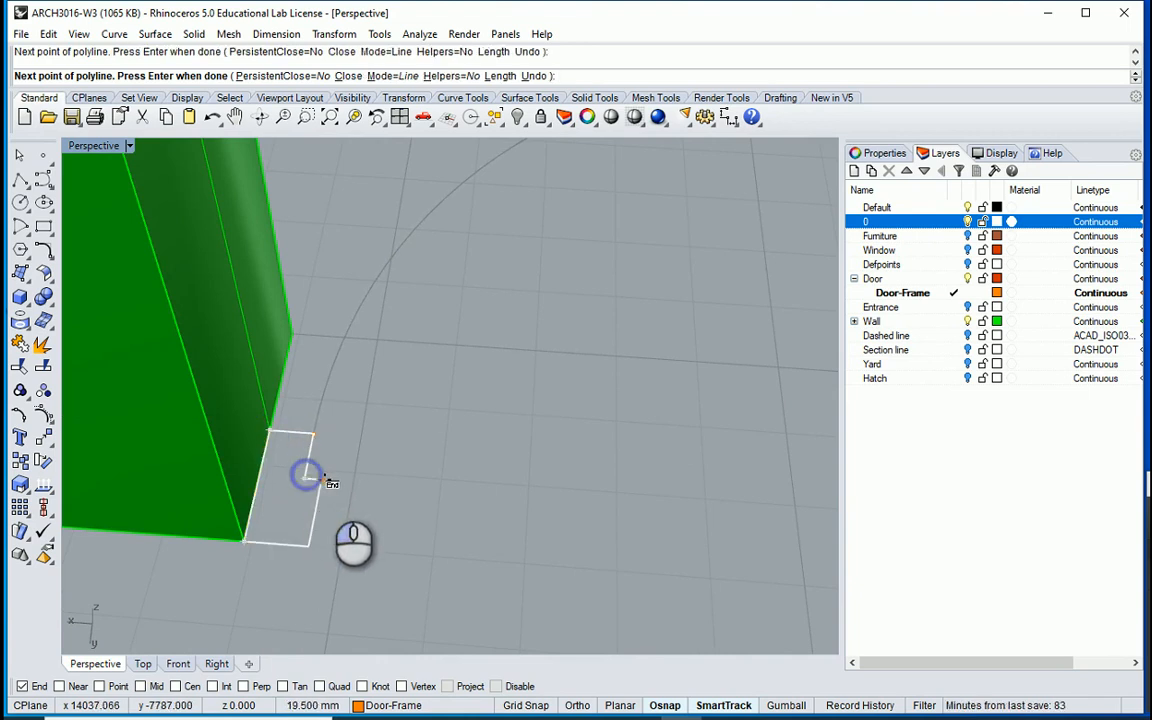
click(322, 481)
click(311, 545)
click(247, 541)
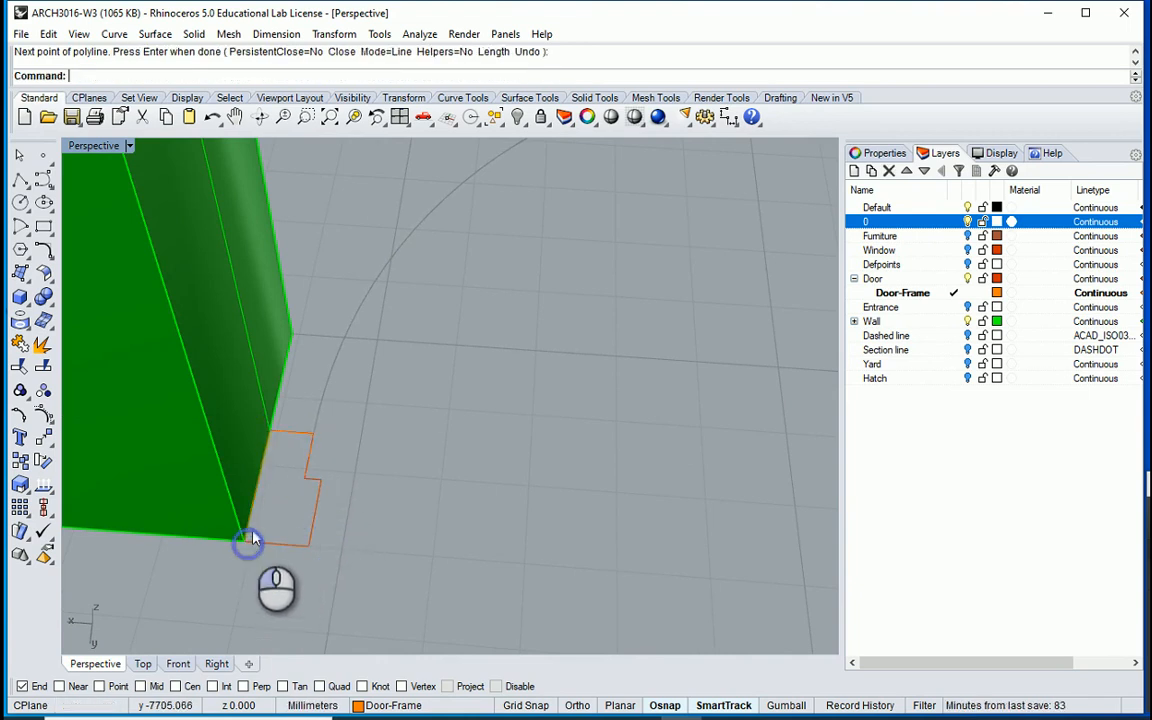
click(314, 532)
Step: Duplicate the two vertical edges and the top edge of the doorway opening onto the current layer with DupEdge
scroll(330, 490, up, 6)
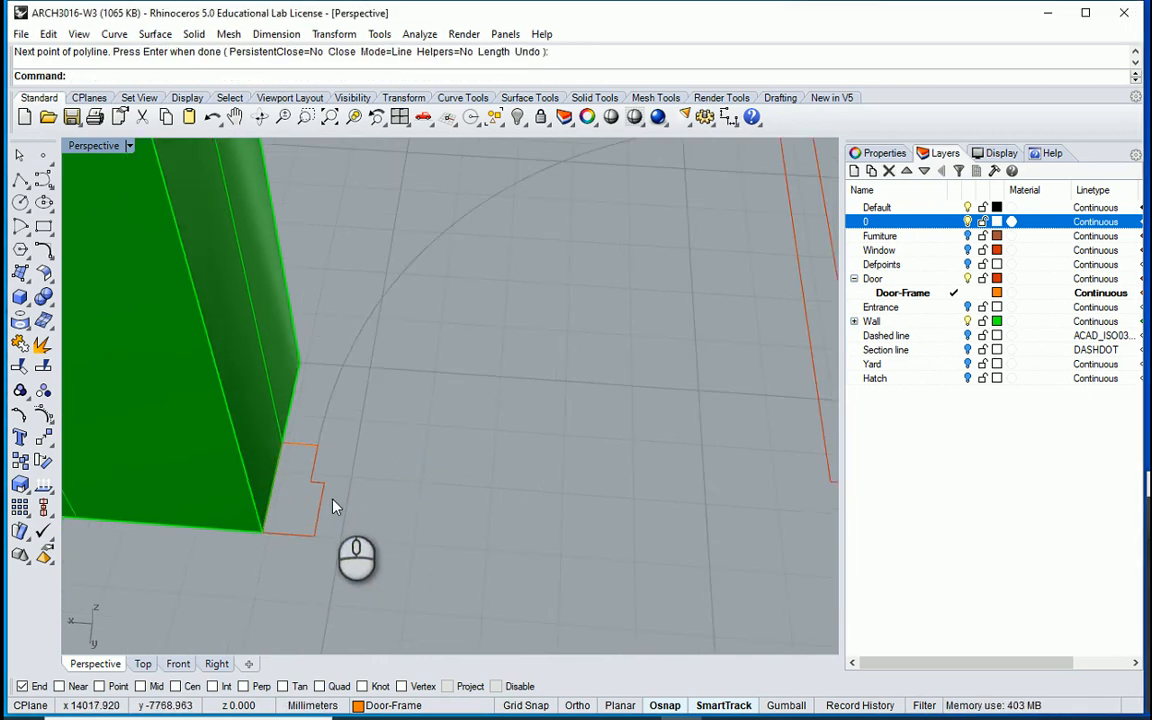
scroll(306, 420, up, 3)
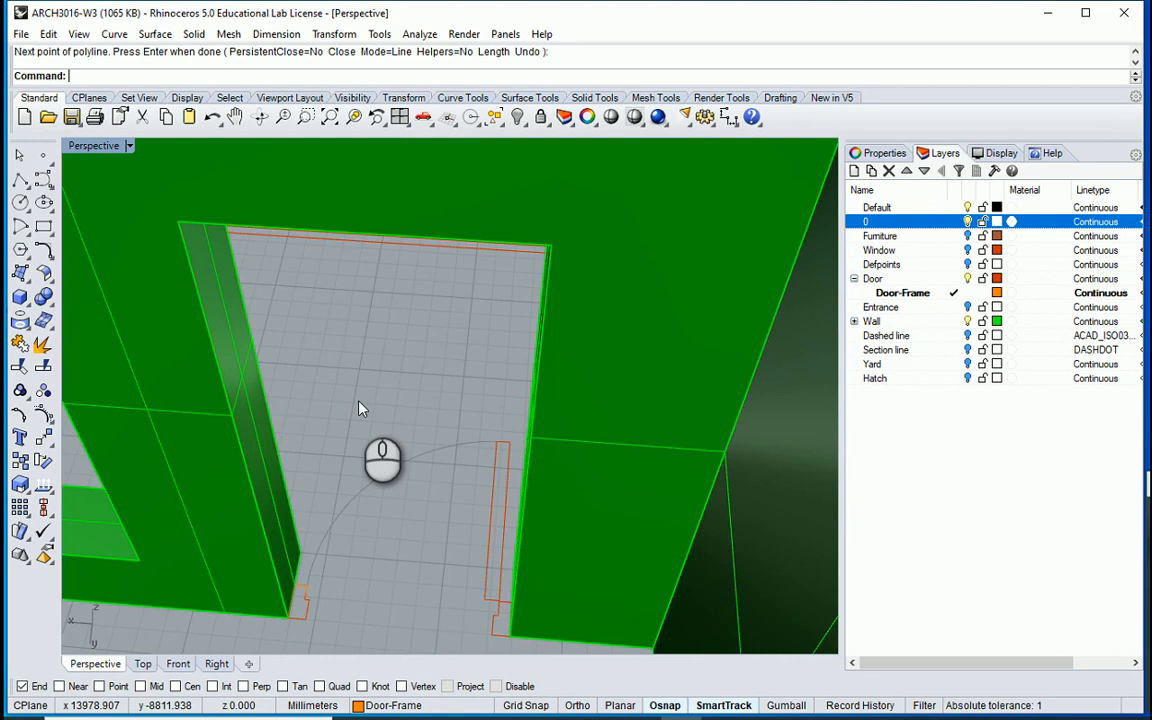
click(240, 389)
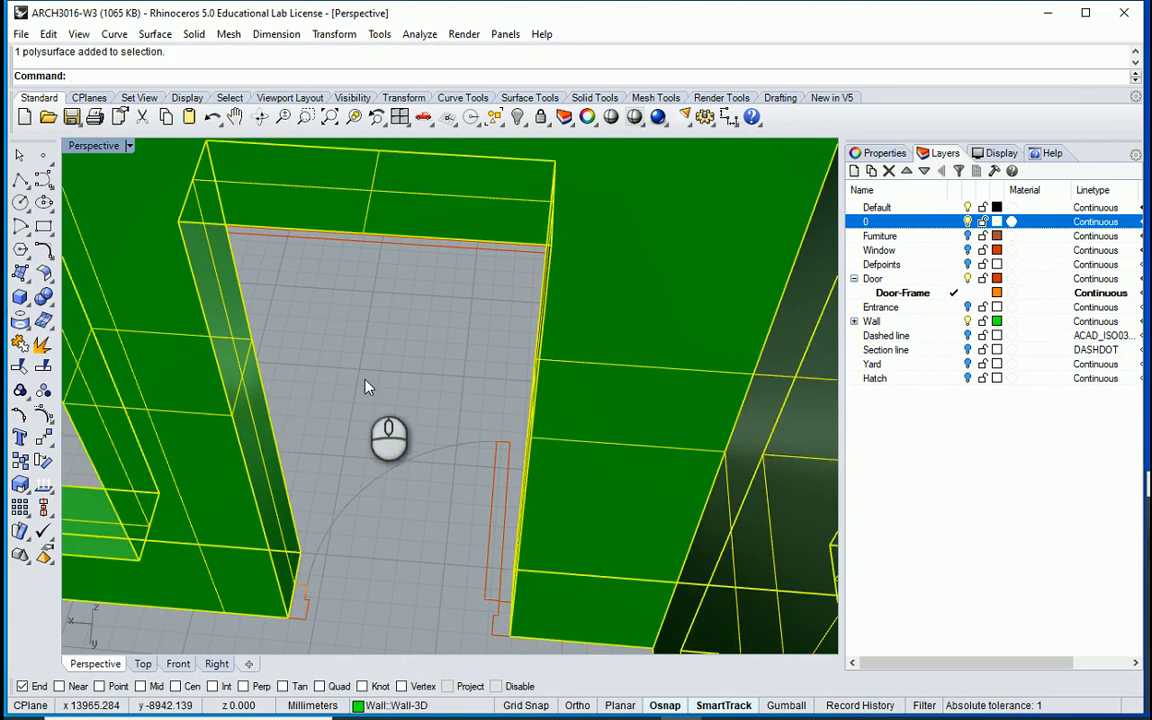
text(Dup)
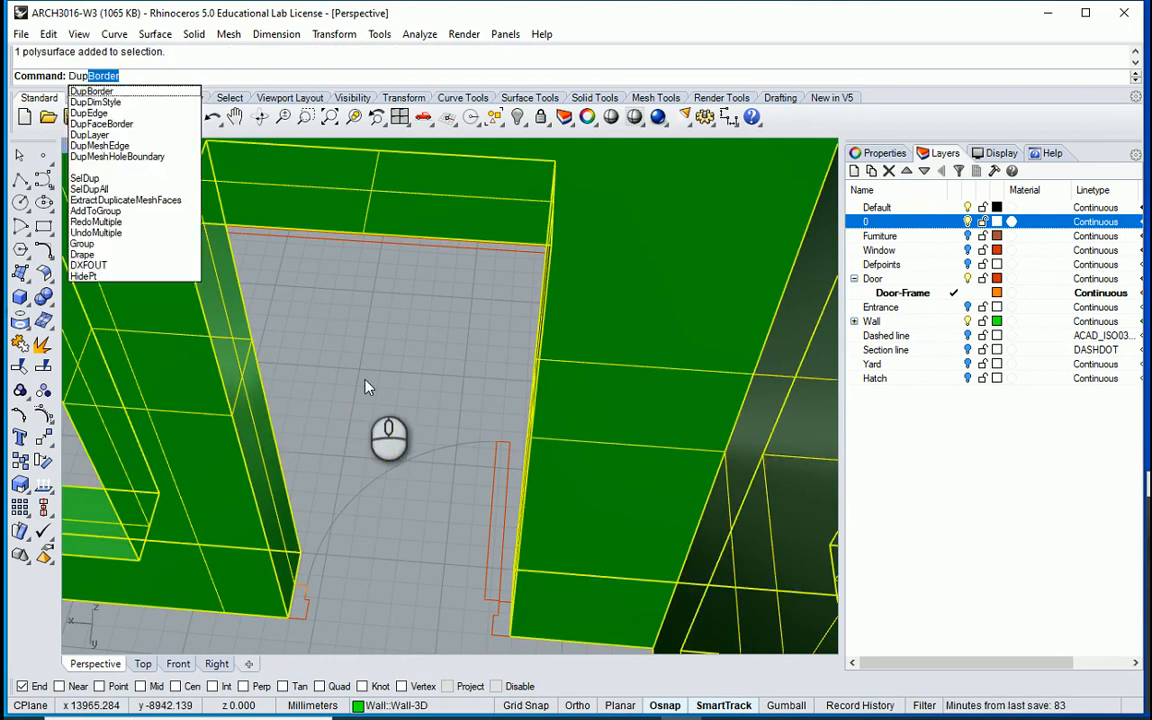
text(Edg)
key(Return)
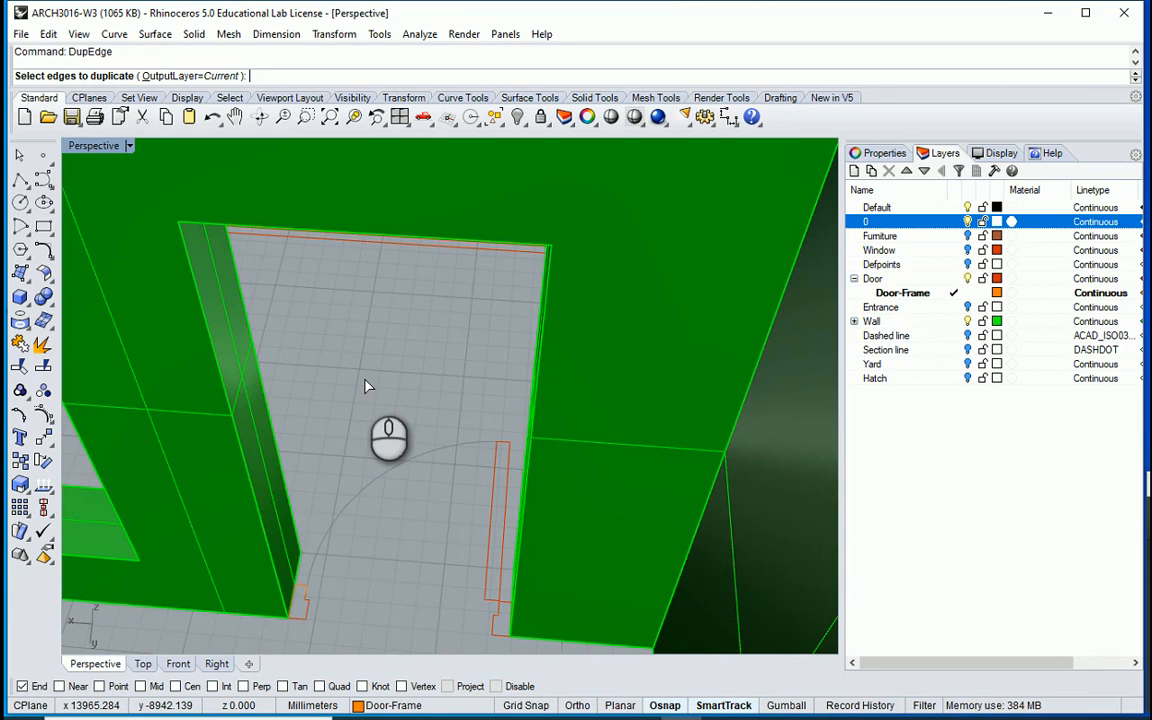
click(242, 448)
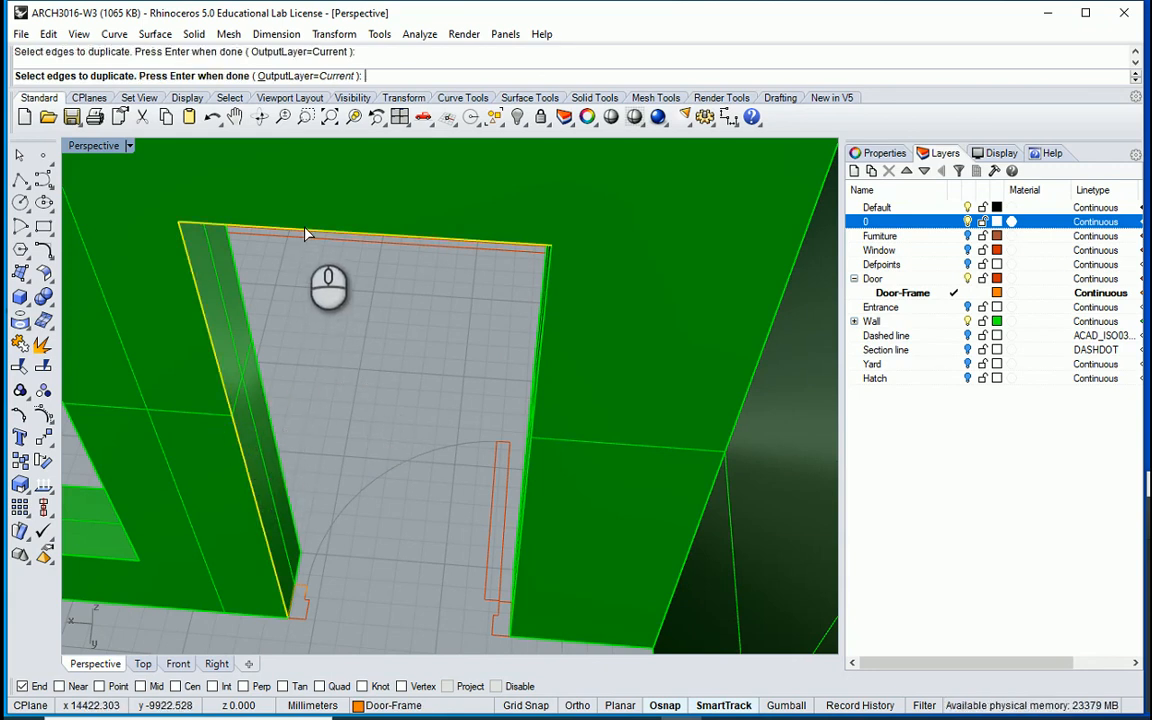
right_drag(522, 478, 550, 475)
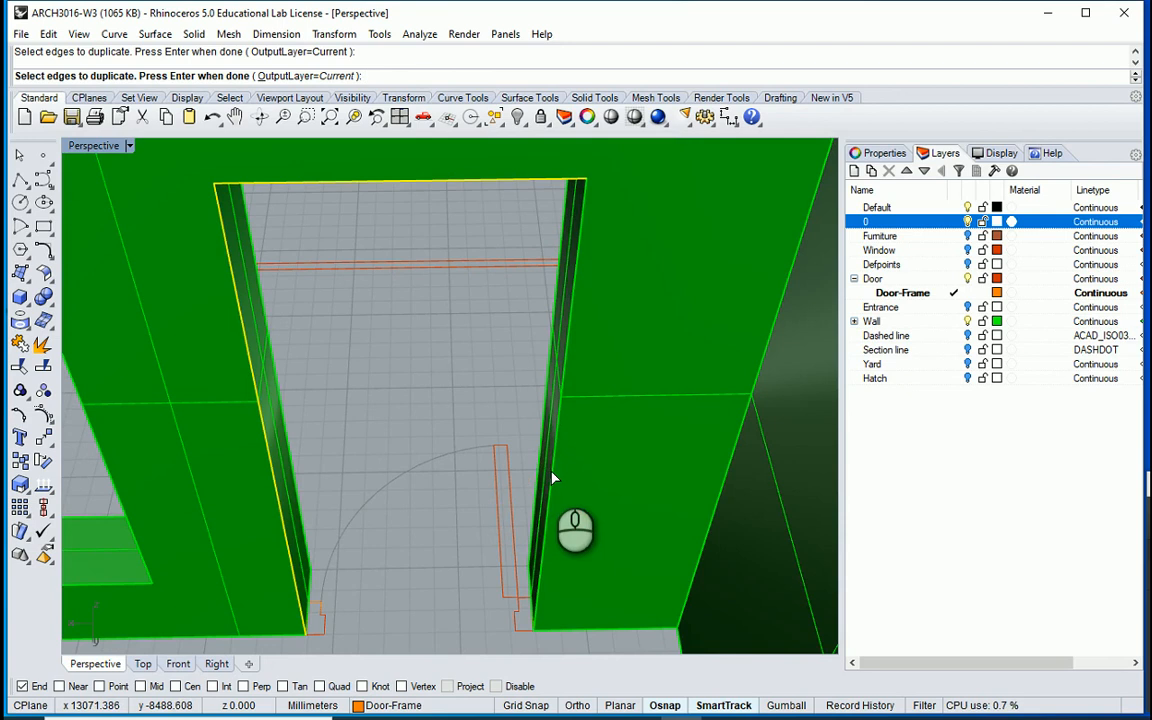
right_click(455, 446)
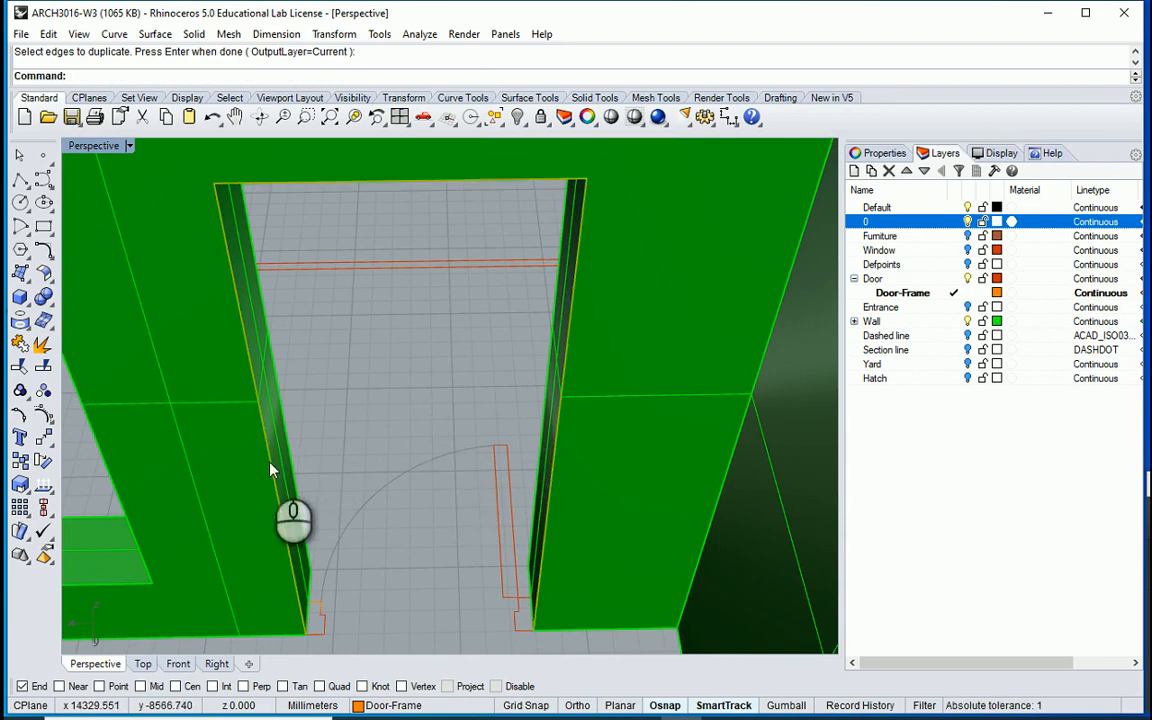
Step: Join the three duplicated doorway edge curves into one open curve
click(296, 479)
click(352, 510)
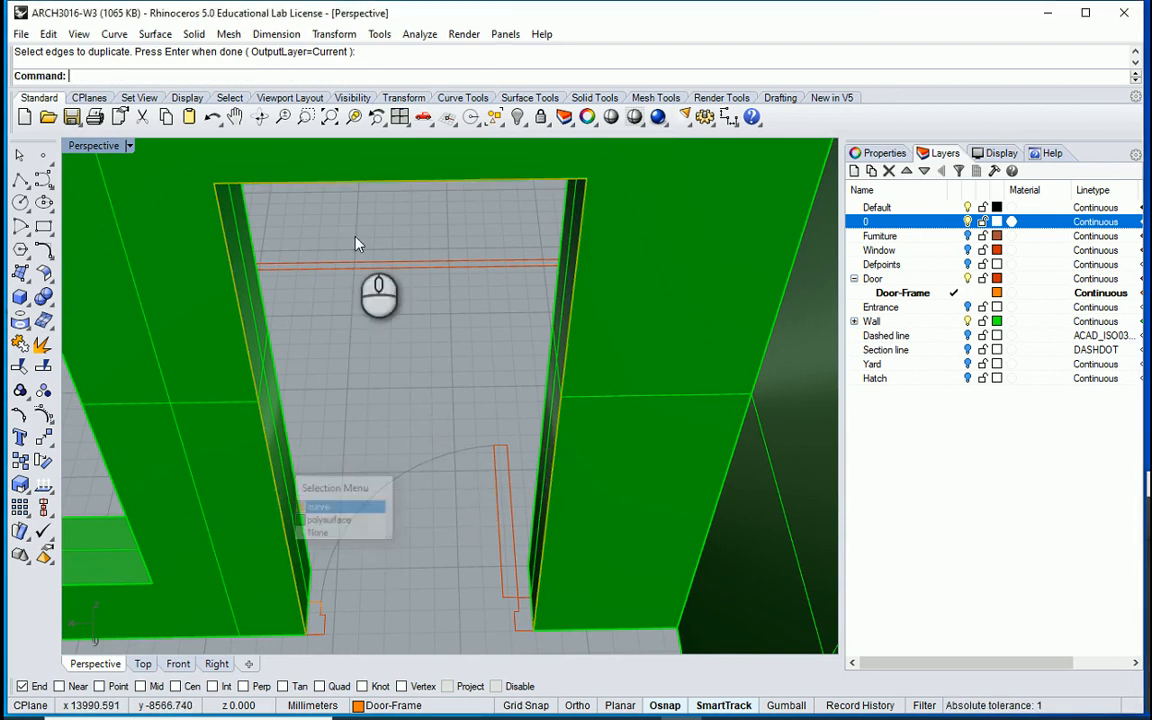
click(360, 185)
click(410, 225)
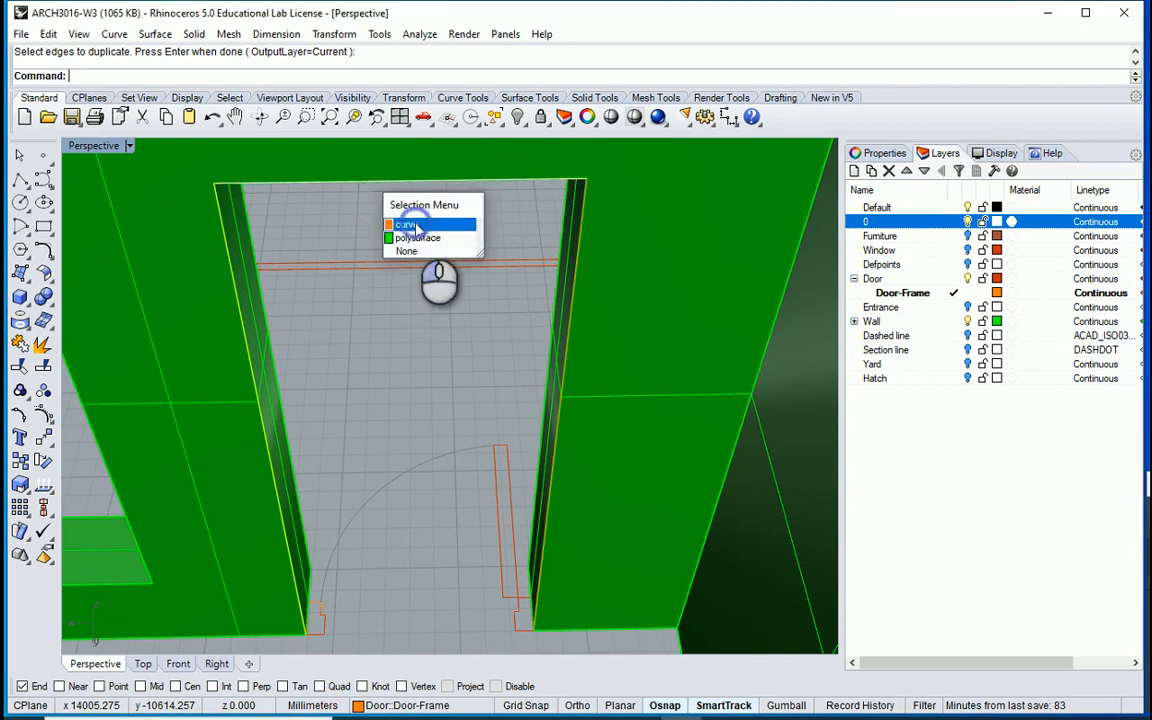
click(560, 430)
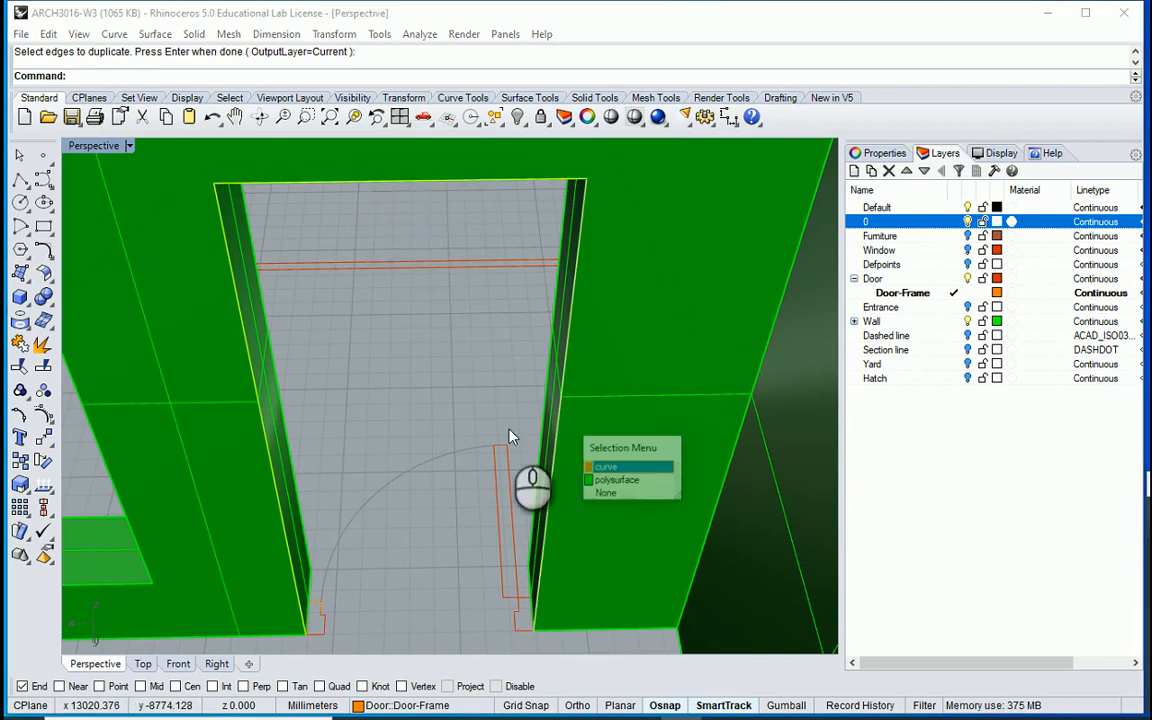
click(650, 466)
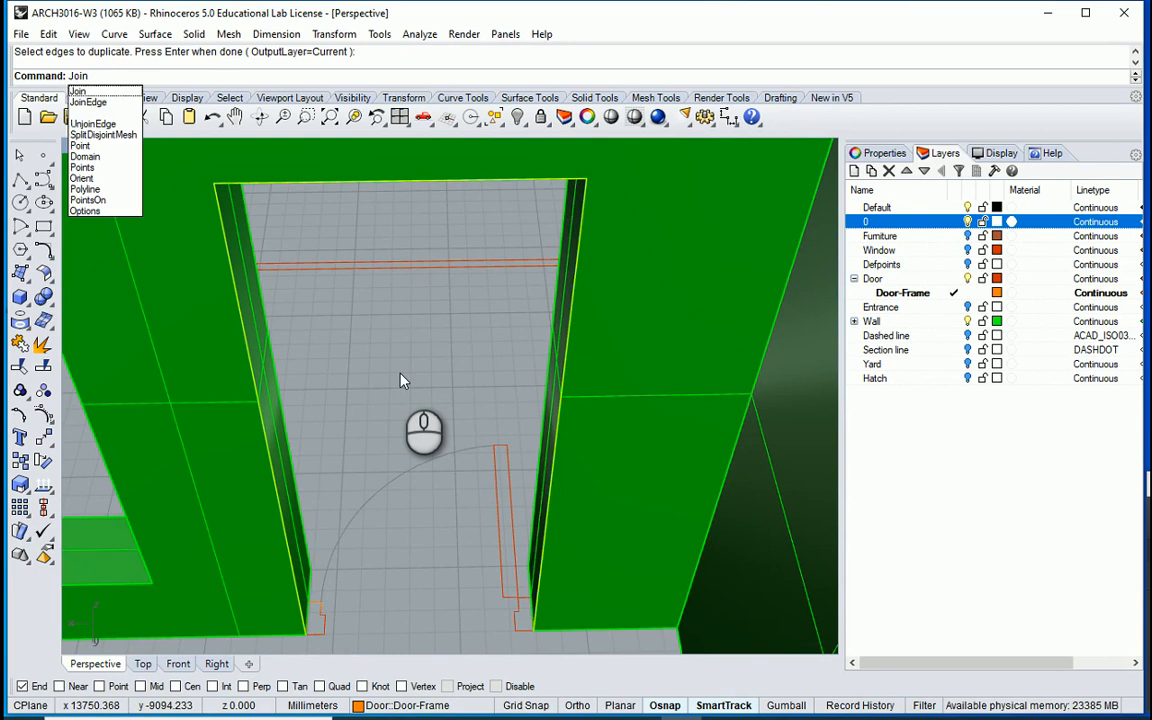
key(Return)
click(427, 400)
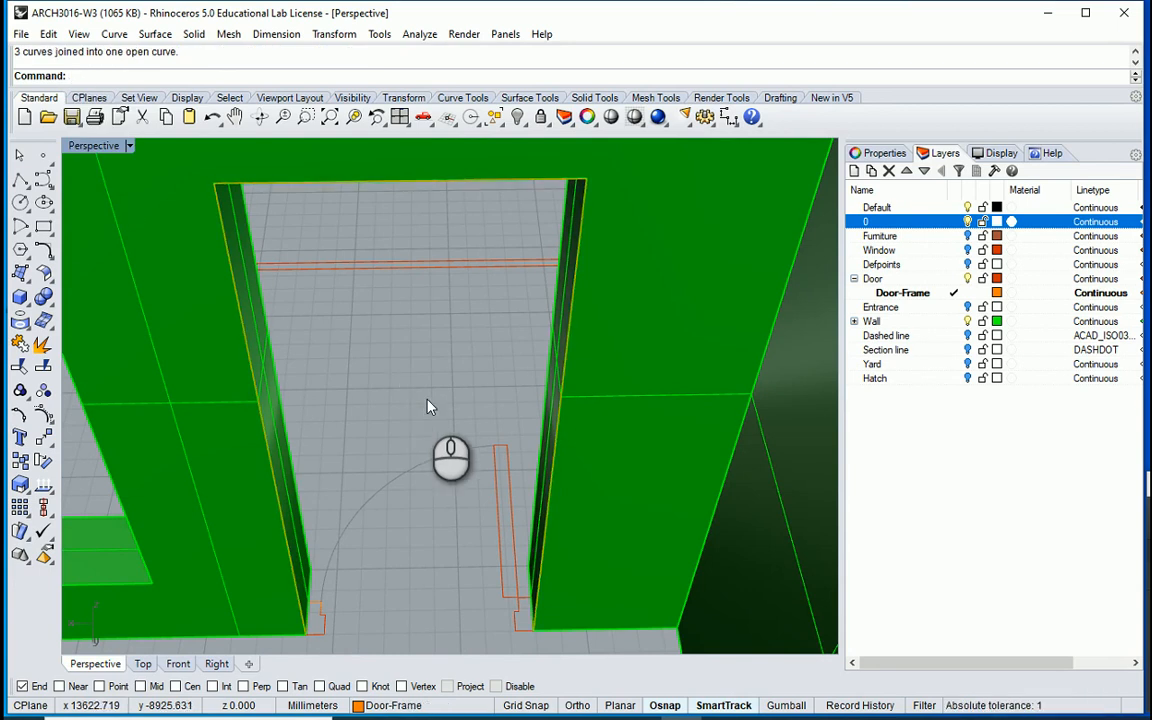
Step: Sweep the closed frame profile along the joined doorway curve with Sweep1, using Freeform style and Do not simplify
text(SE)
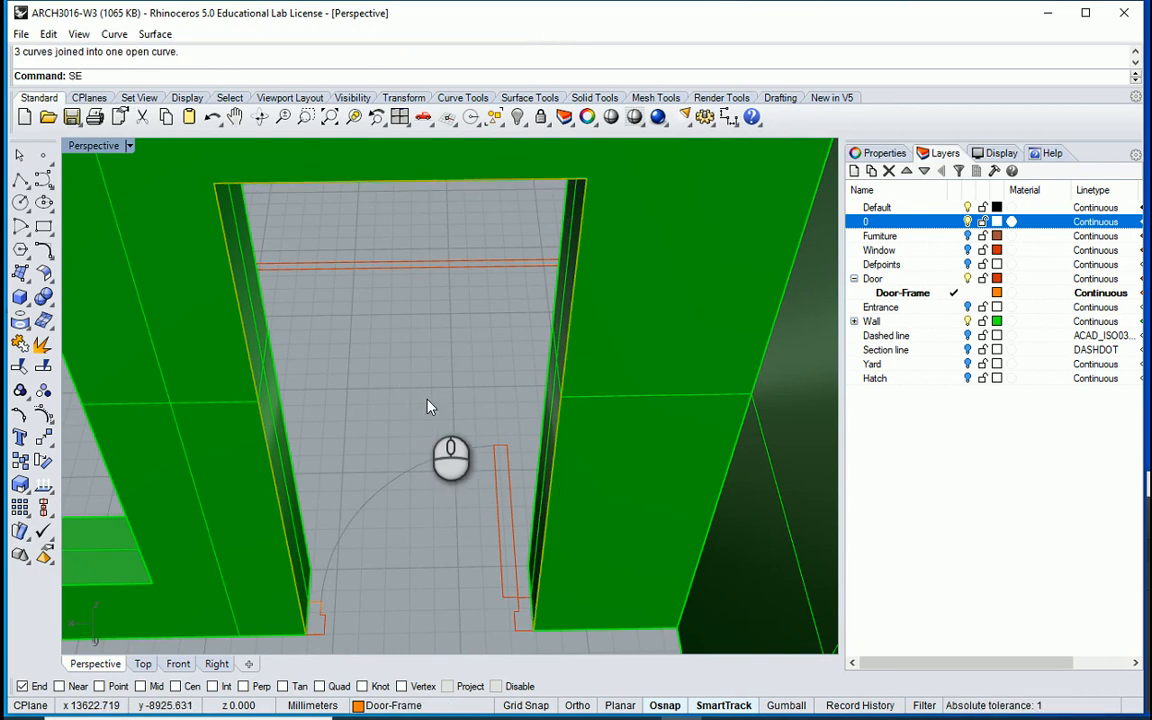
text(EP)
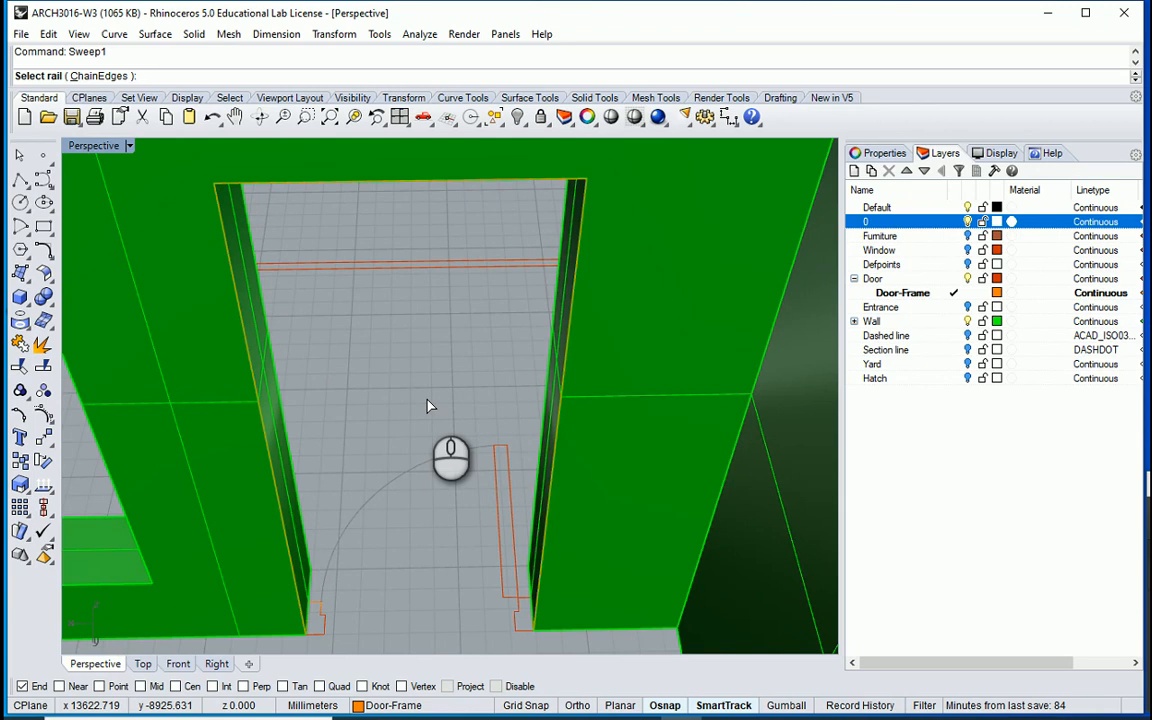
click(291, 577)
click(378, 616)
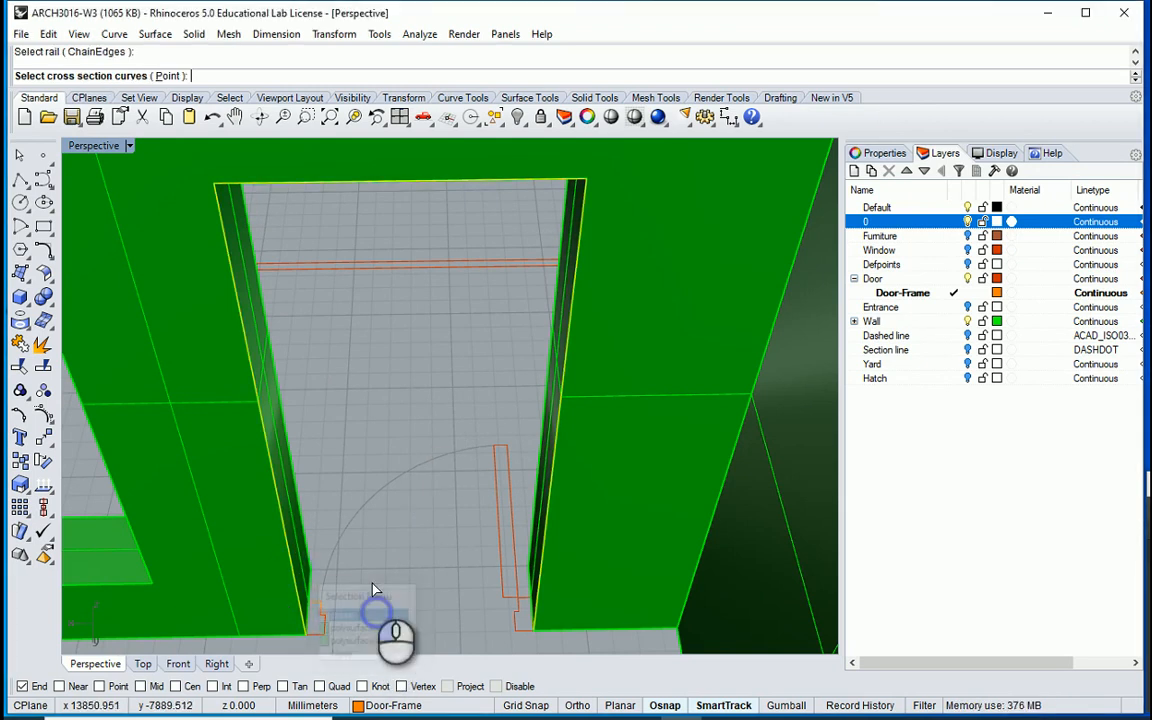
click(314, 628)
click(357, 676)
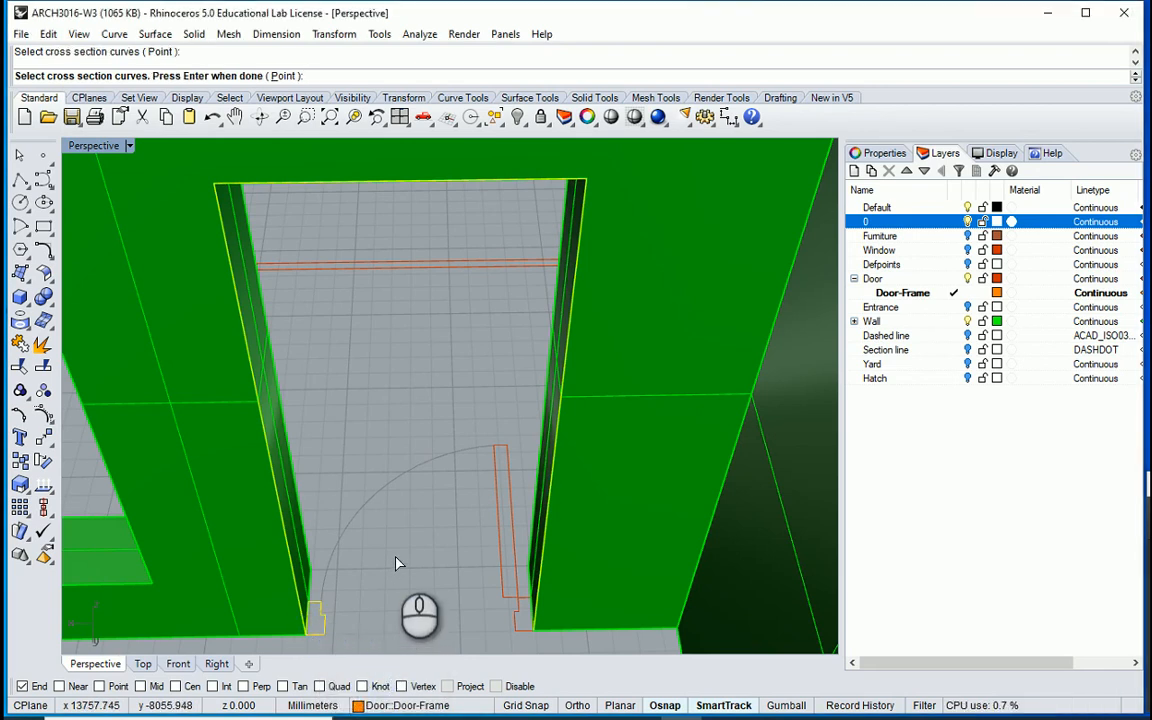
key(Return)
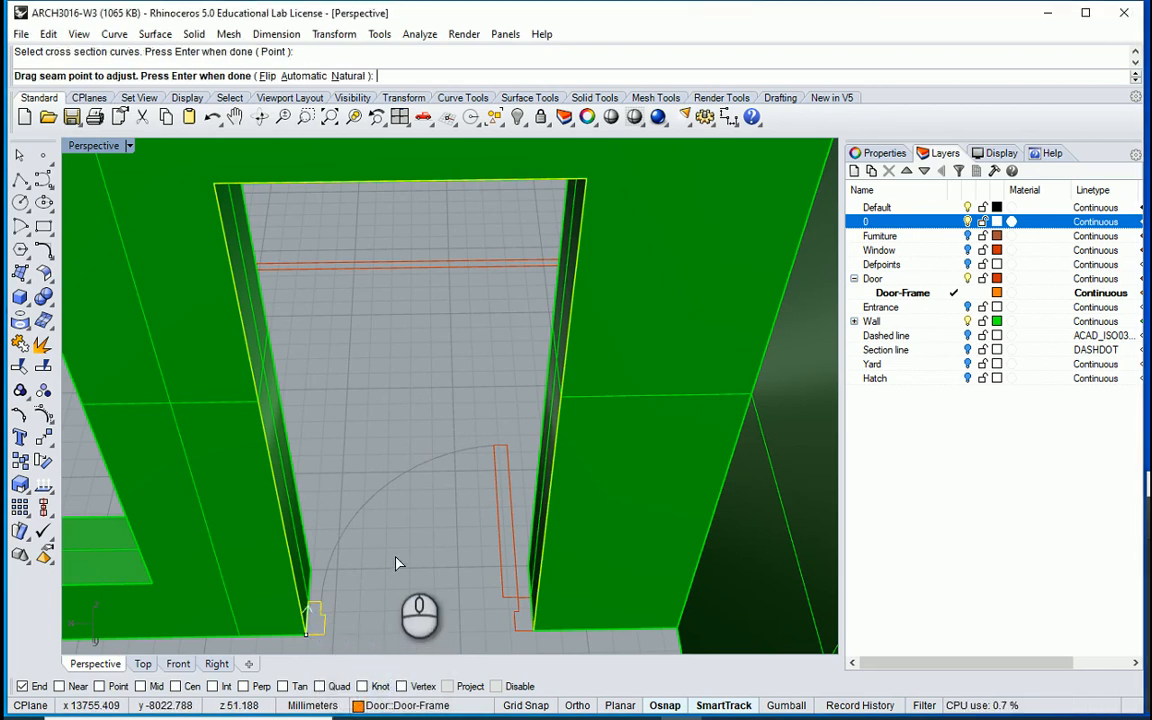
key(Return)
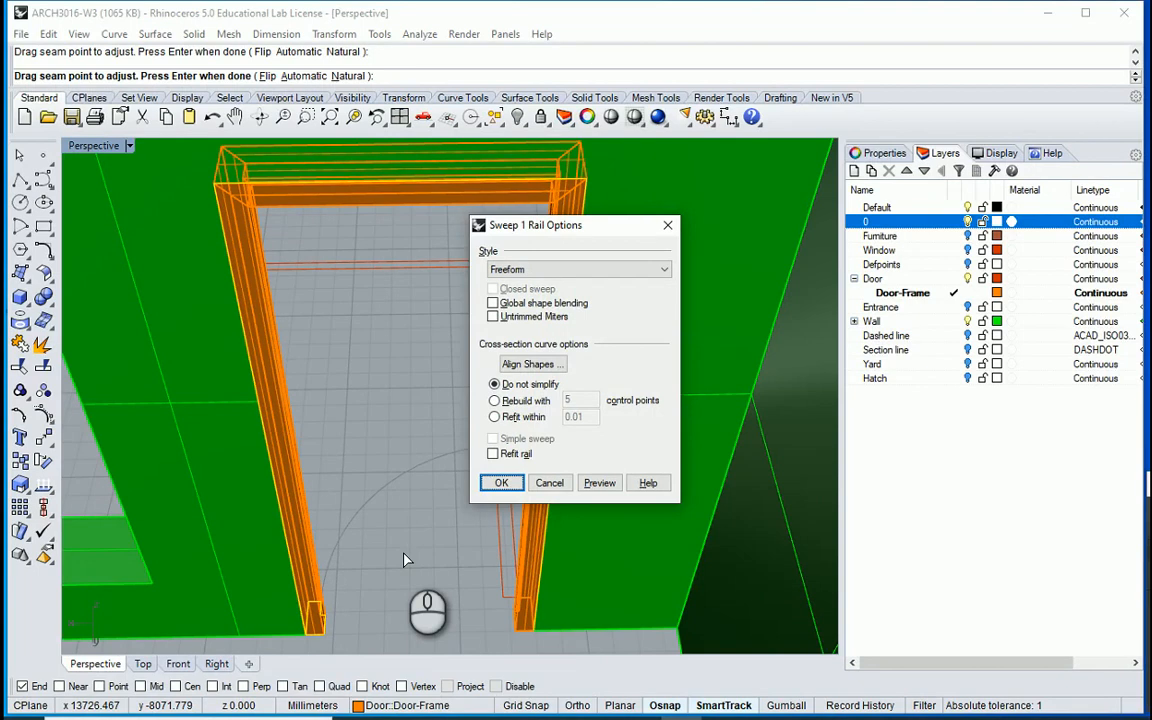
click(501, 482)
right_drag(394, 400, 625, 345)
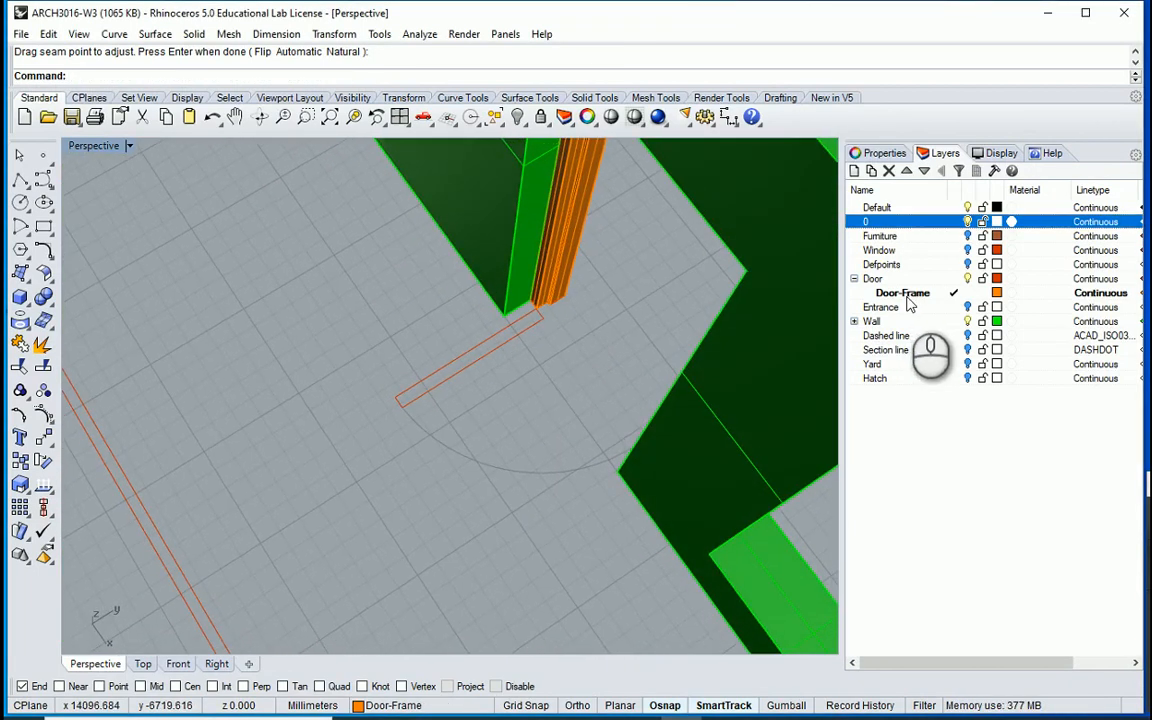
Step: Add a Door-Panel sublayer under the Door layer, coloured Gold, as the current layer
right_drag(820, 350, 826, 275)
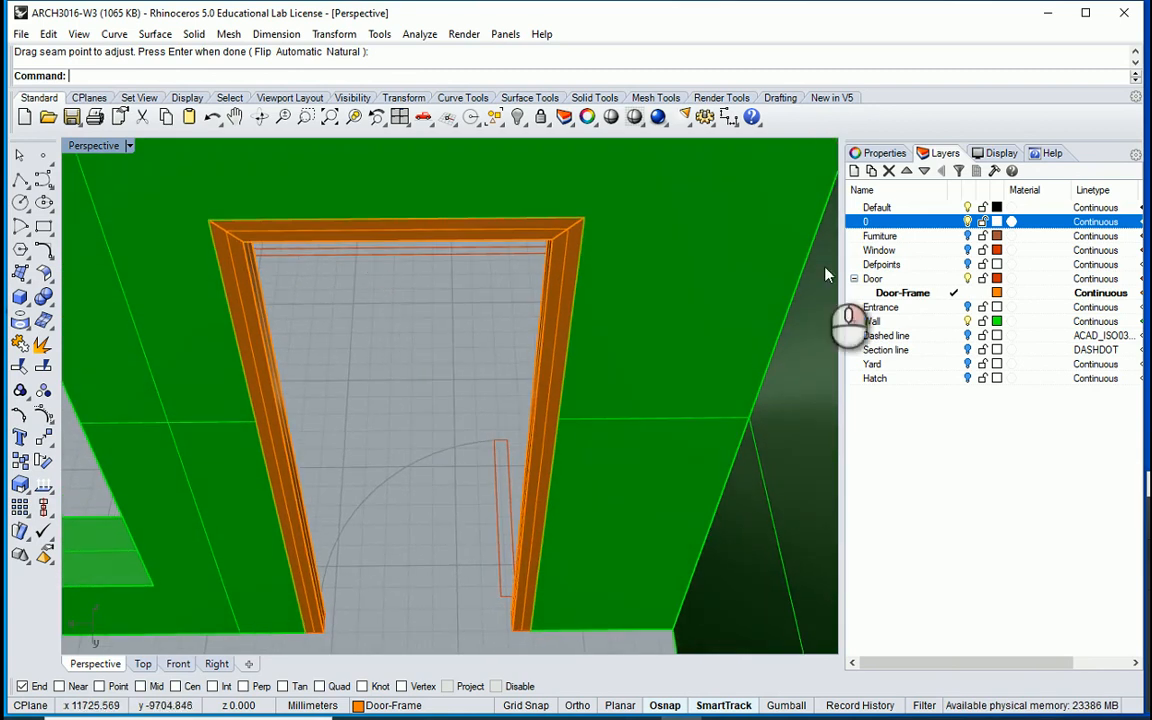
click(900, 293)
click(878, 279)
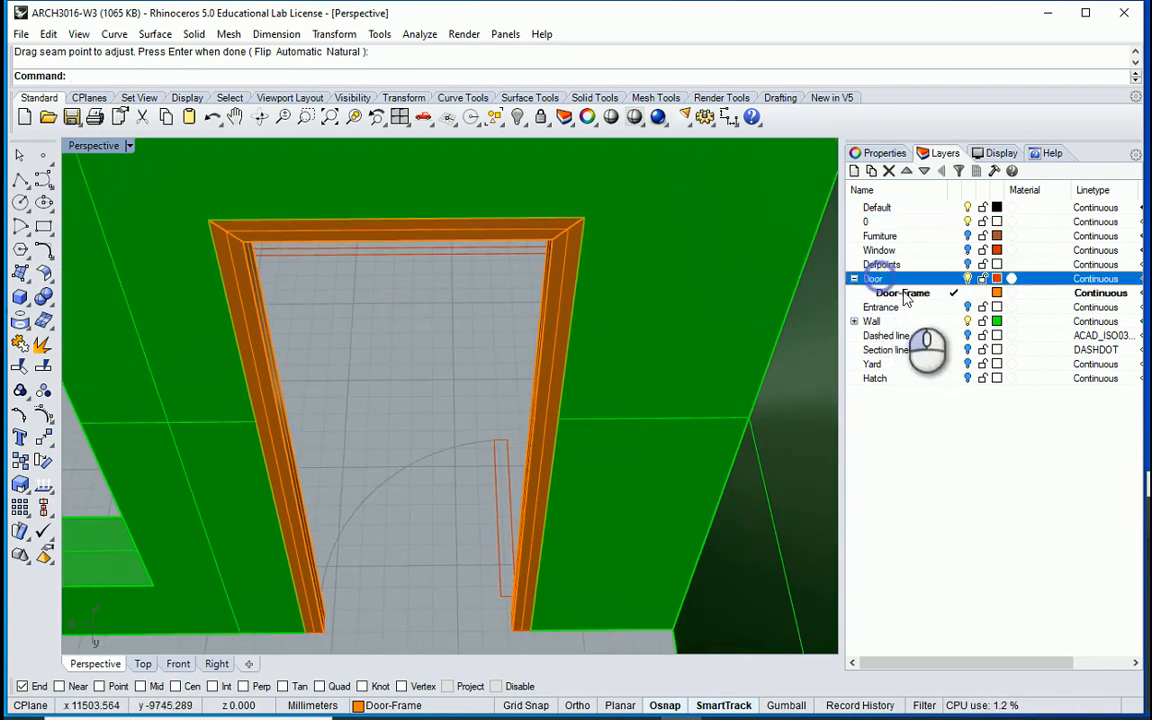
click(871, 171)
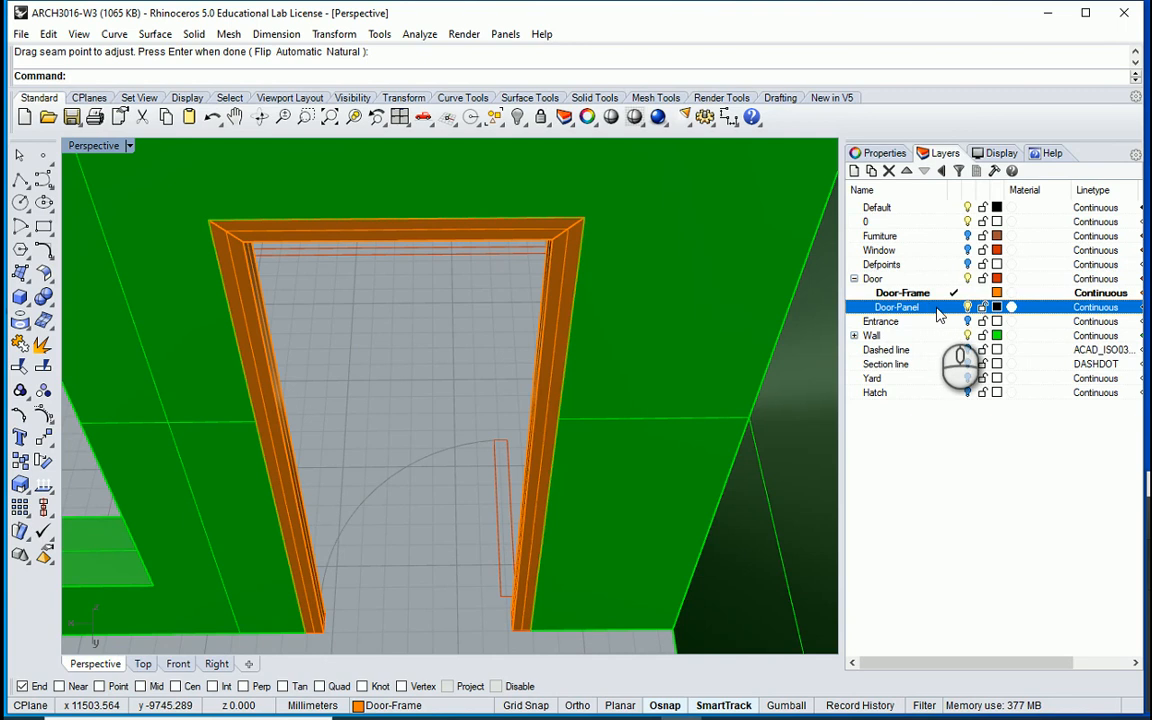
click(953, 307)
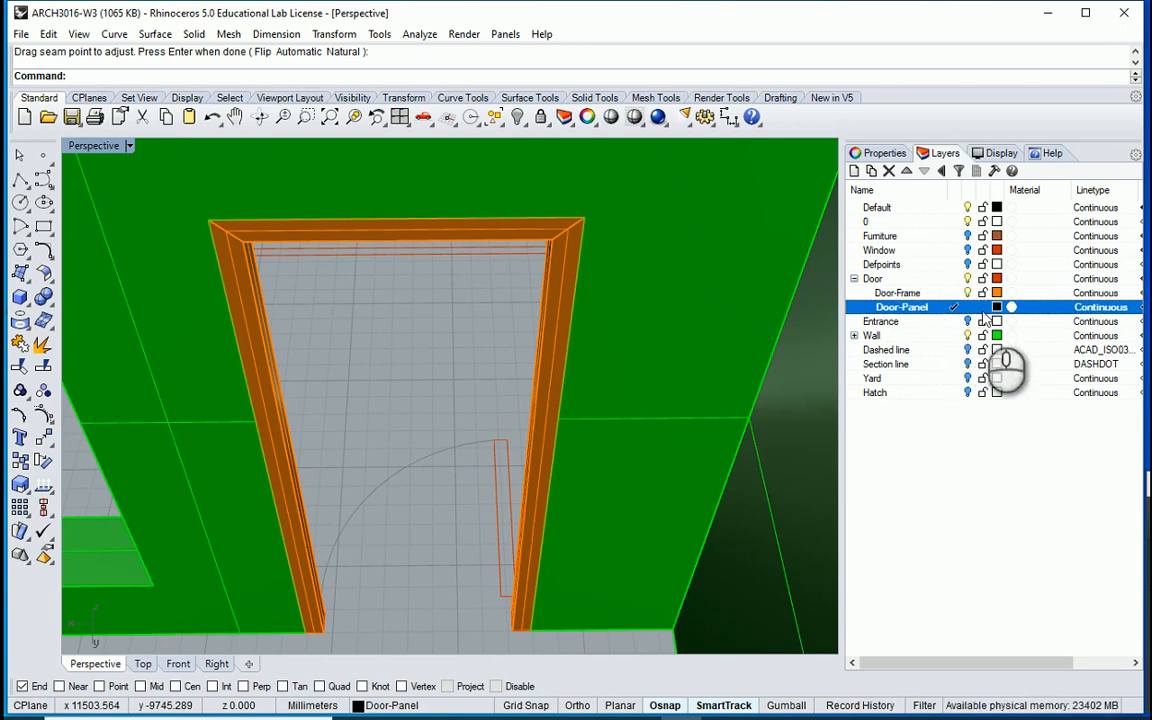
click(997, 307)
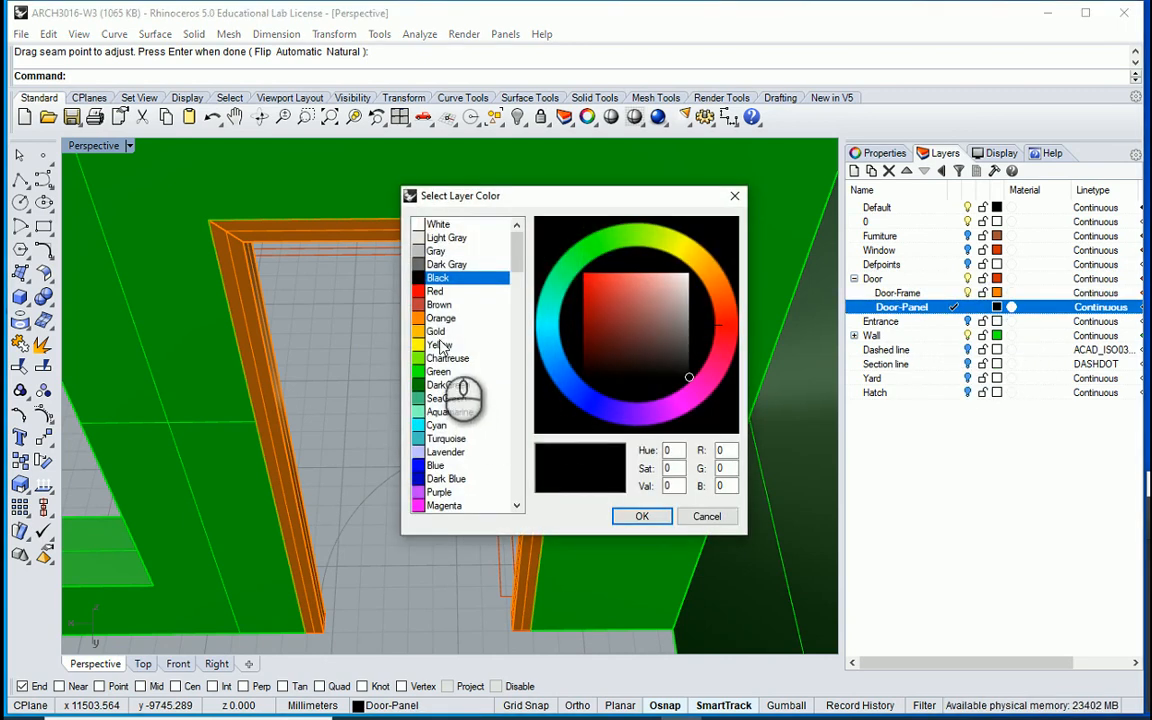
double_click(443, 330)
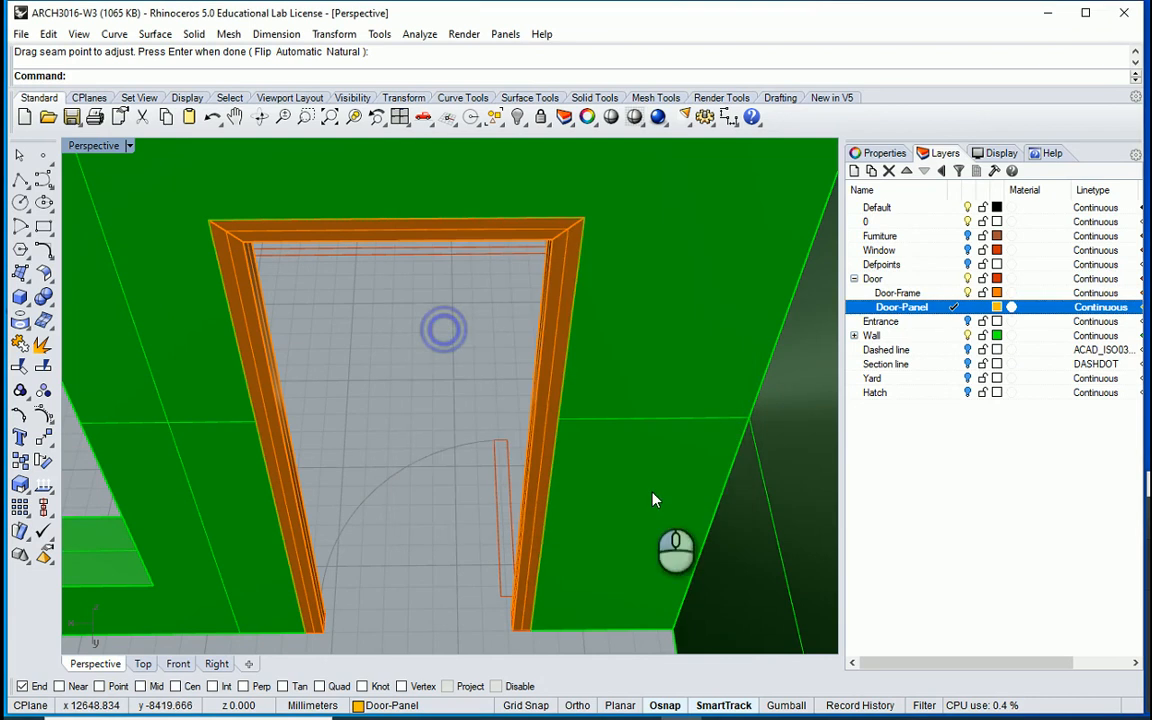
Step: Build the door panel as a box from opposite corners of the open-door rectangle in plan, its height snapped to the frame's head
click(437, 443)
right_drag(389, 407, 680, 437)
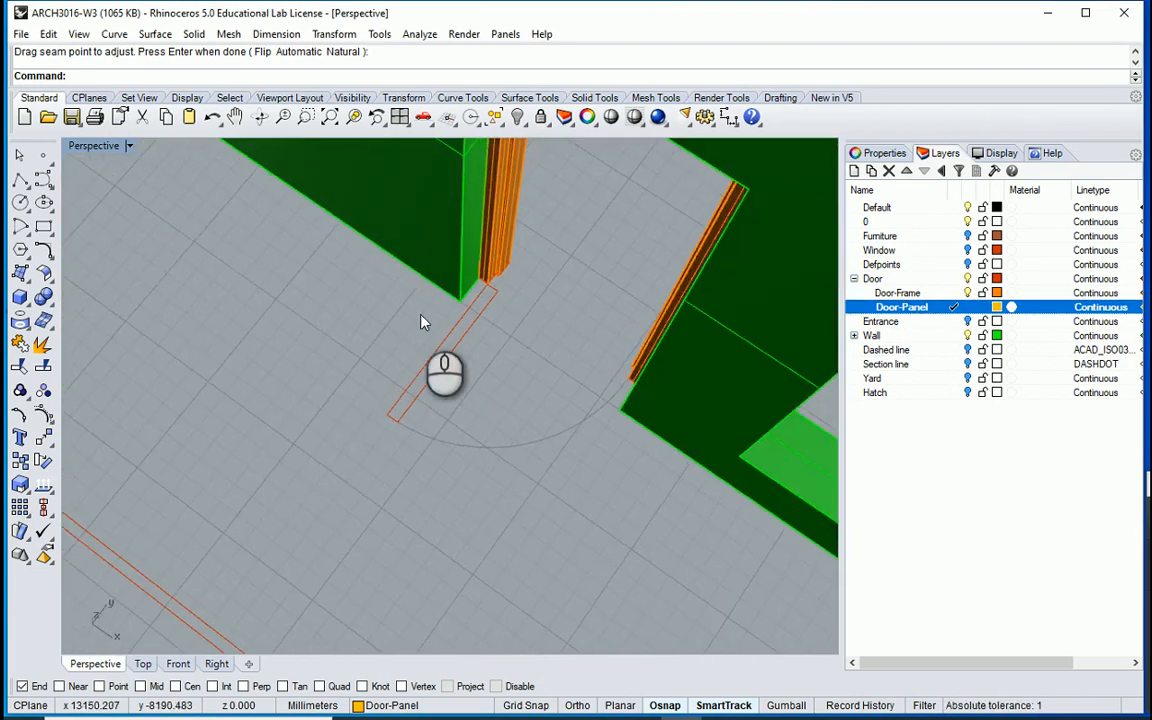
scroll(430, 322, up, 3)
right_drag(463, 342, 443, 380)
scroll(476, 299, up, 2)
right_drag(476, 291, 478, 297)
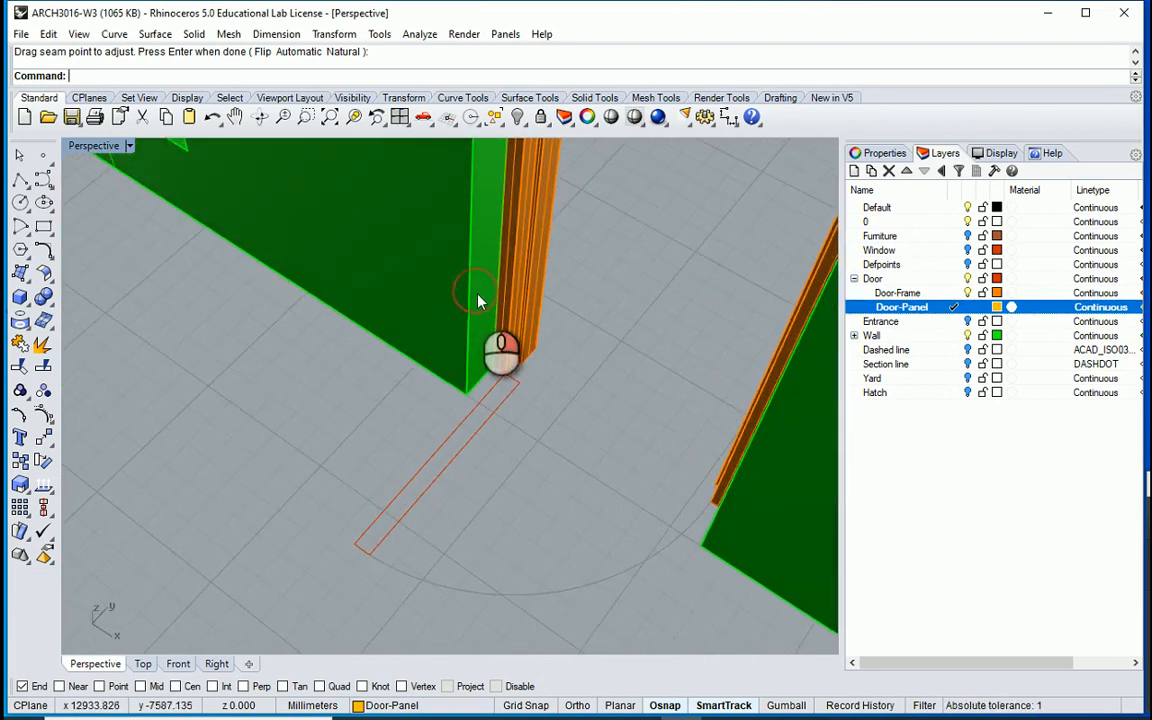
click(20, 296)
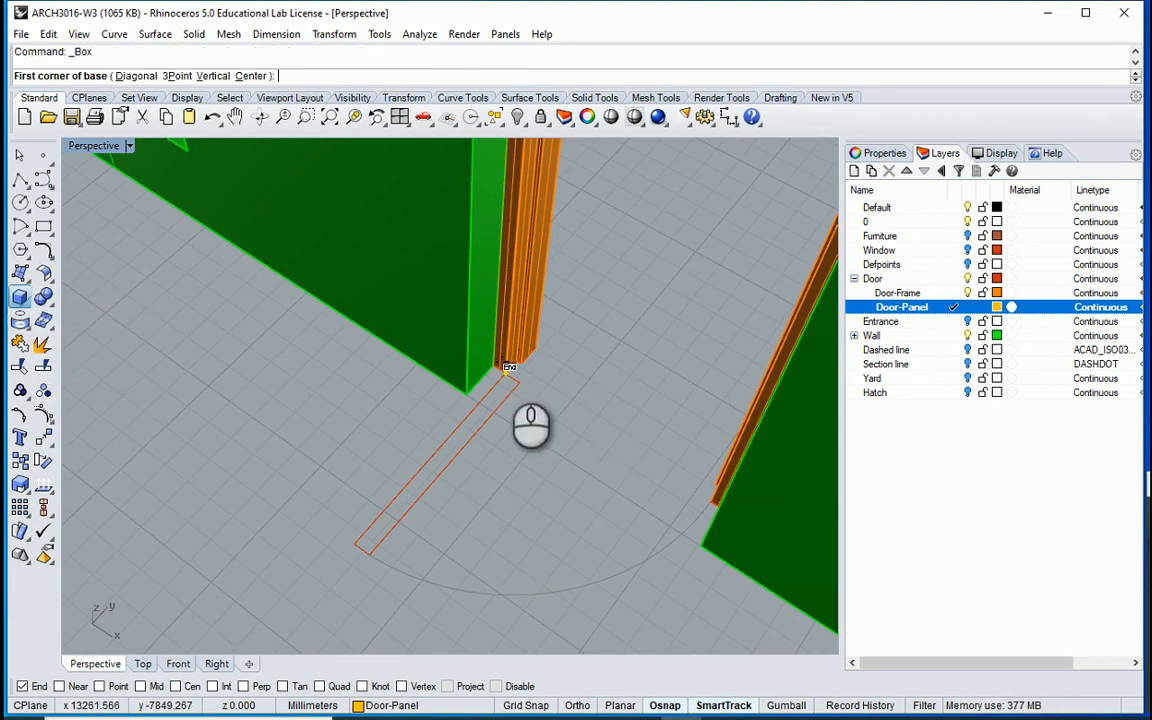
scroll(508, 375, up, 2)
click(506, 373)
click(298, 632)
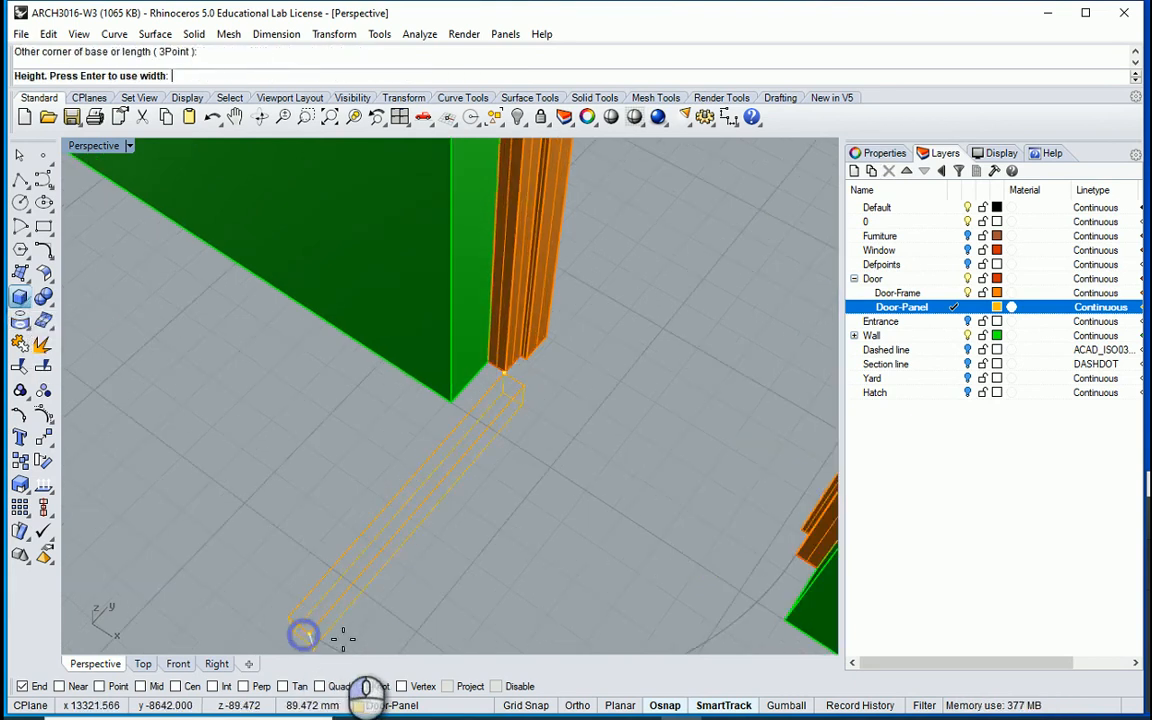
right_drag(339, 635, 453, 348)
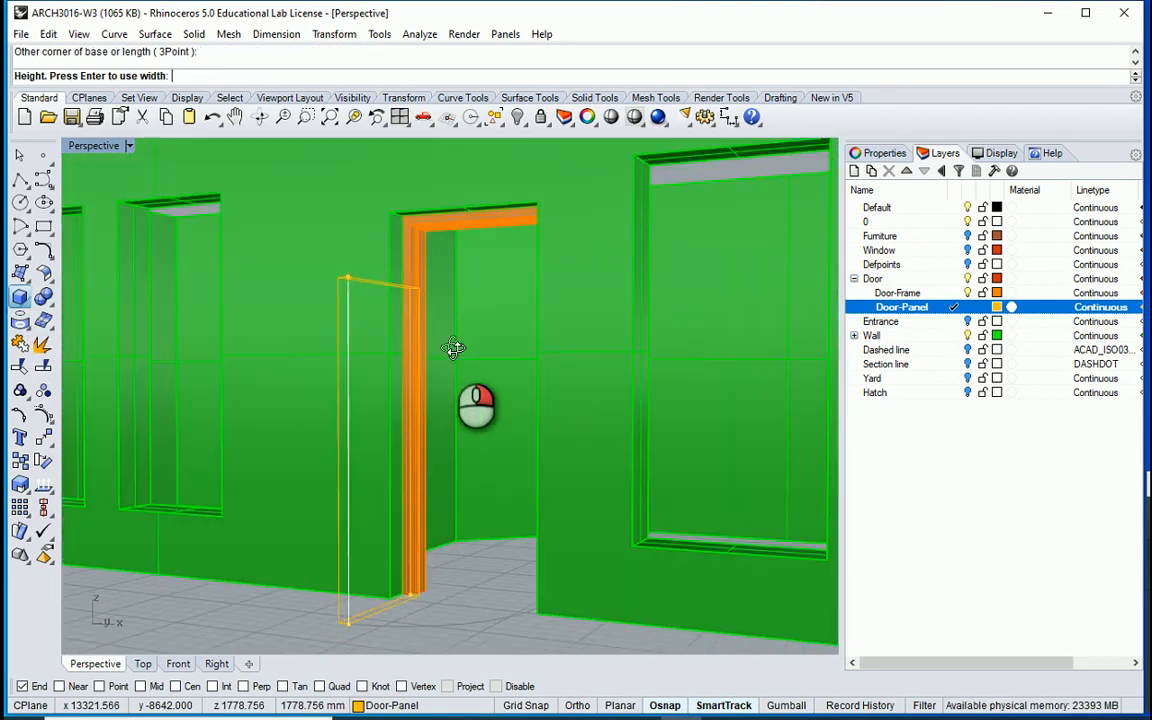
scroll(425, 215, up, 4)
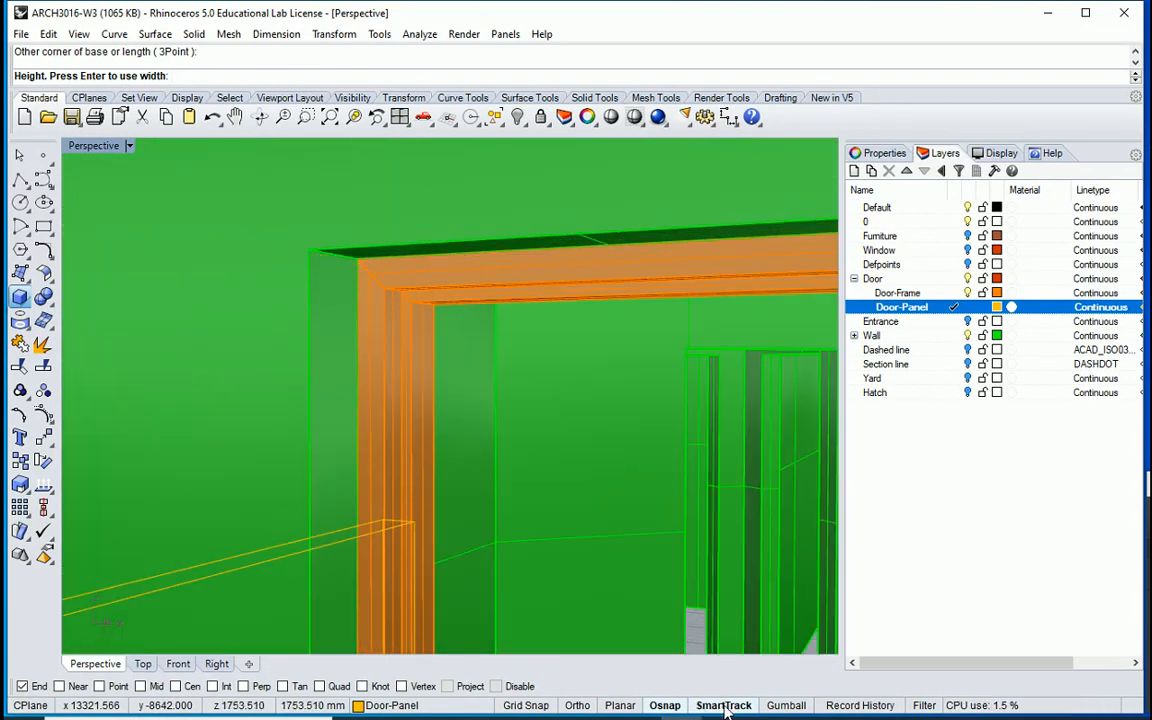
click(436, 308)
scroll(540, 404, down, 10)
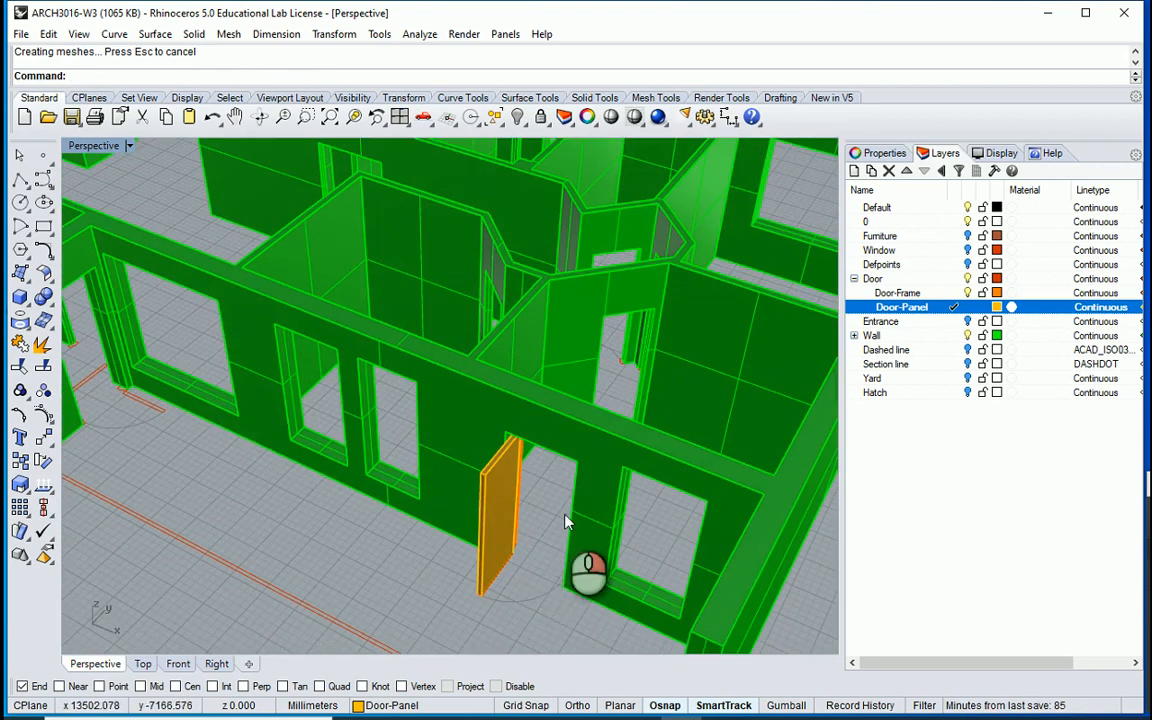
Step: Select the door panel and switch from the single Perspective view to the four-viewport layout
right_drag(589, 481, 500, 505)
click(470, 472)
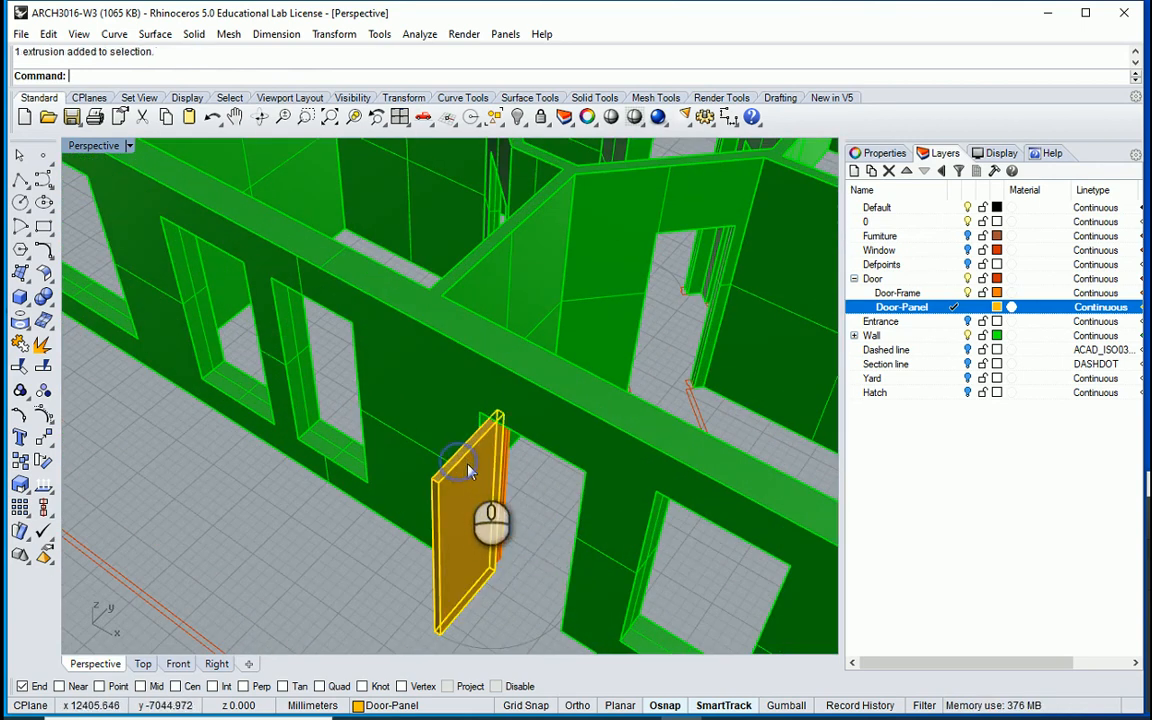
double_click(94, 146)
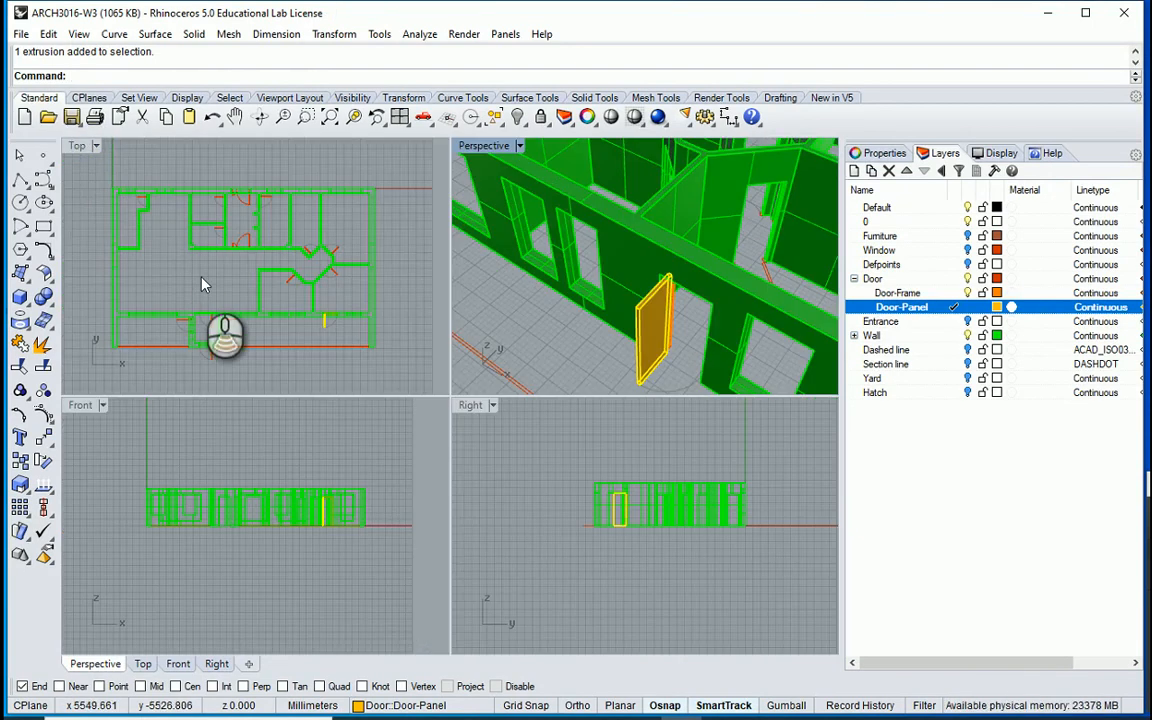
scroll(296, 306, up, 5)
scroll(296, 306, up, 4)
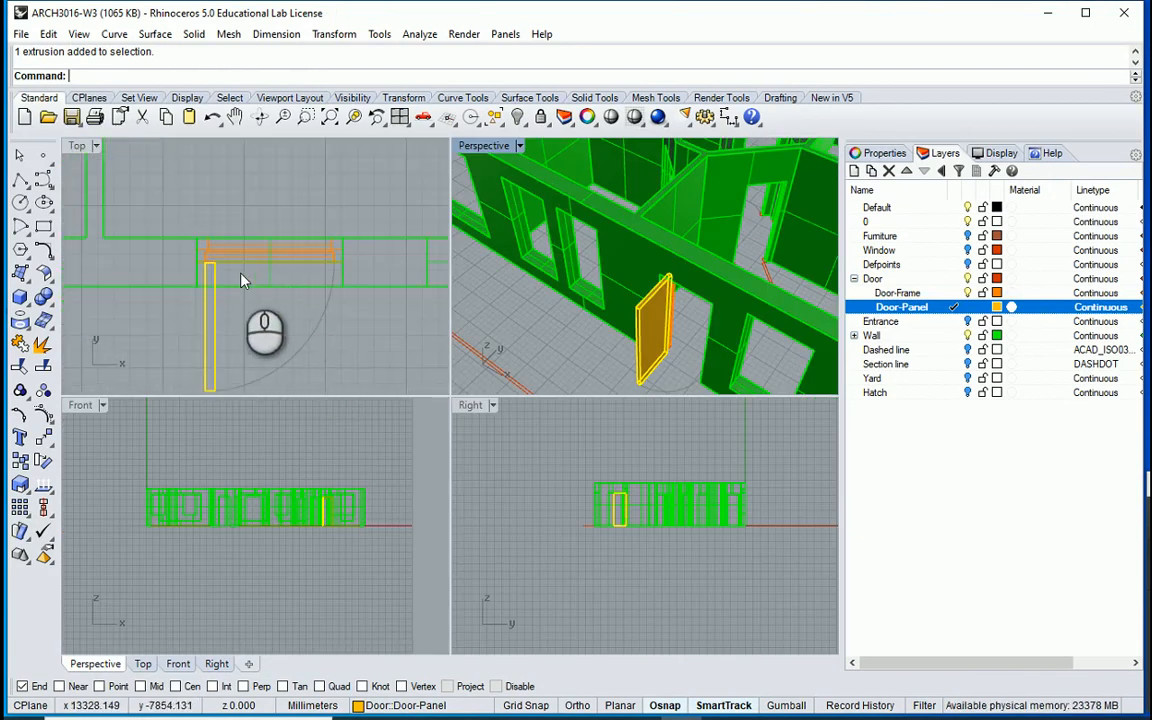
right_drag(531, 263, 600, 330)
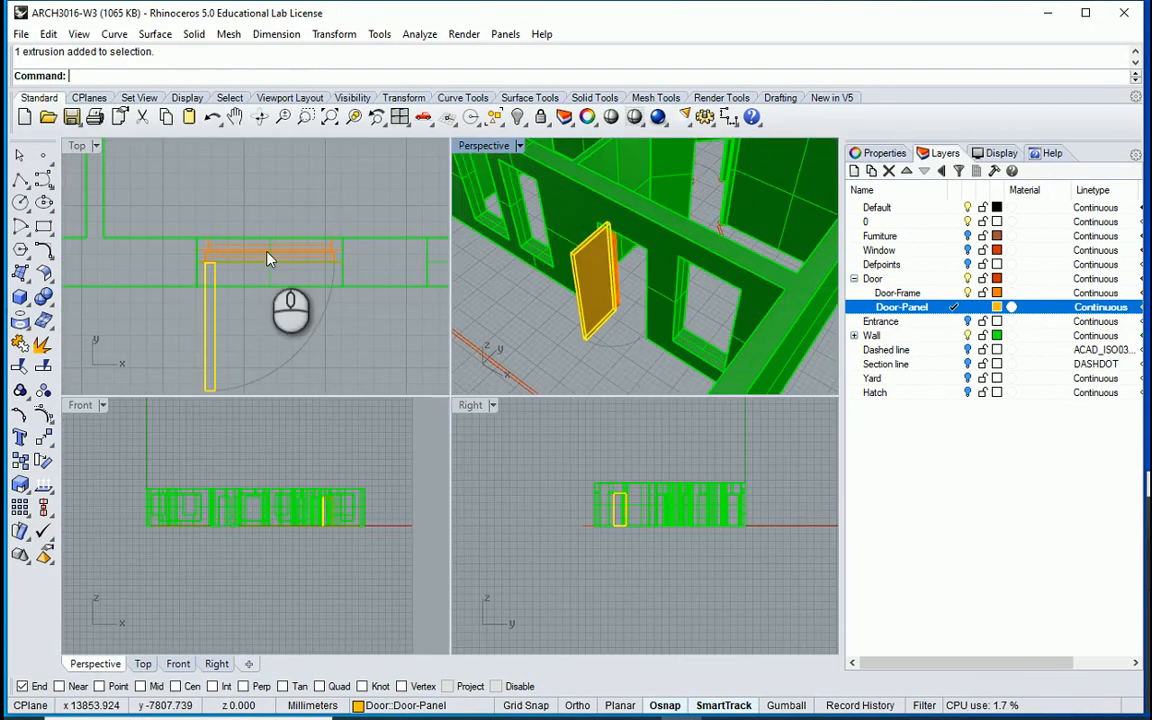
scroll(206, 254, up, 5)
Step: Rotate the door panel 90 degrees about its hinge corner in the Top view with Ortho on, closing it into the frame
text(RO)
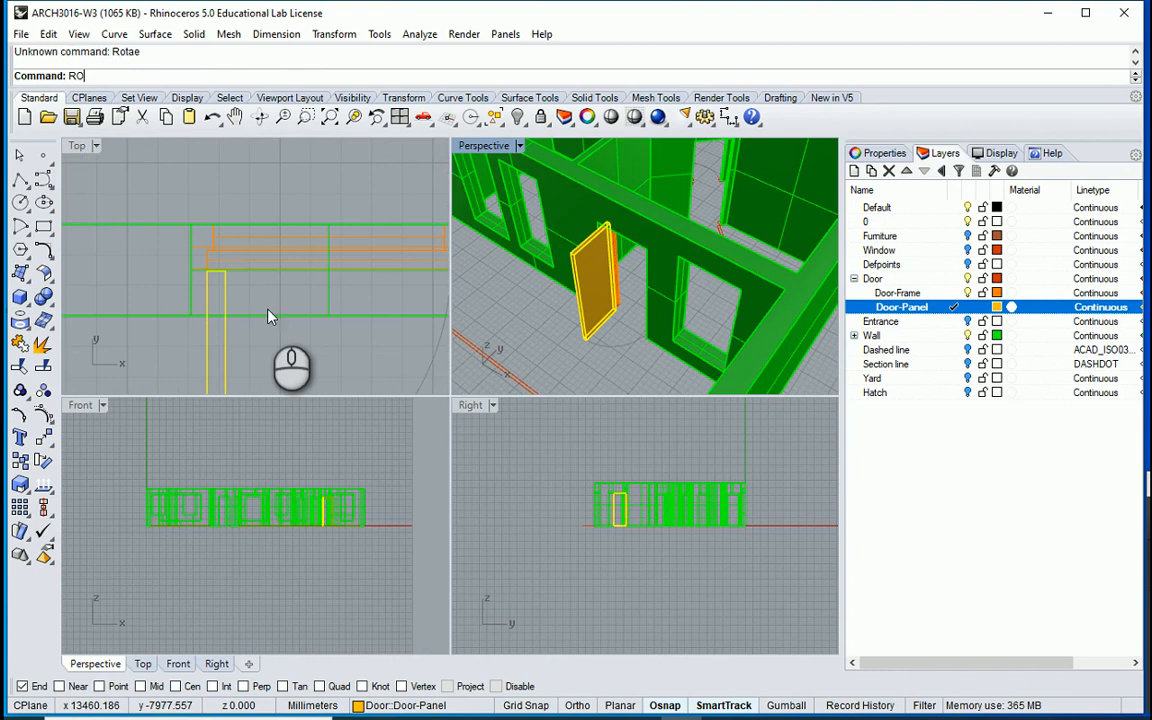
key(Return)
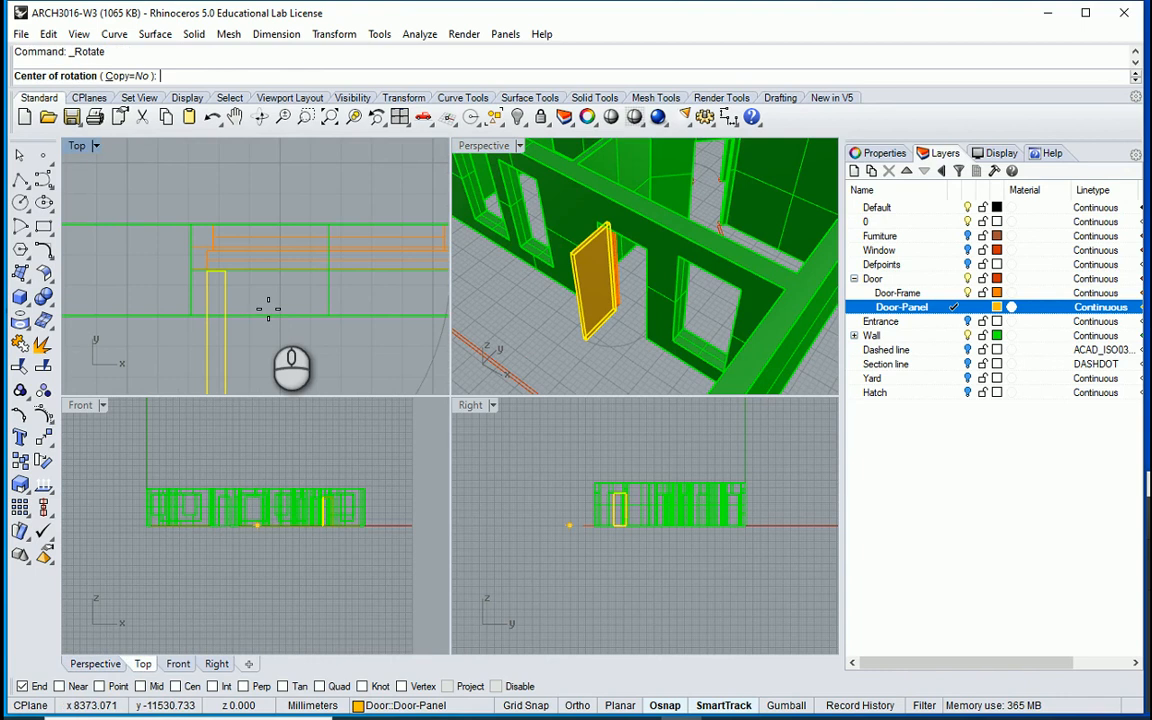
scroll(220, 300, up, 4)
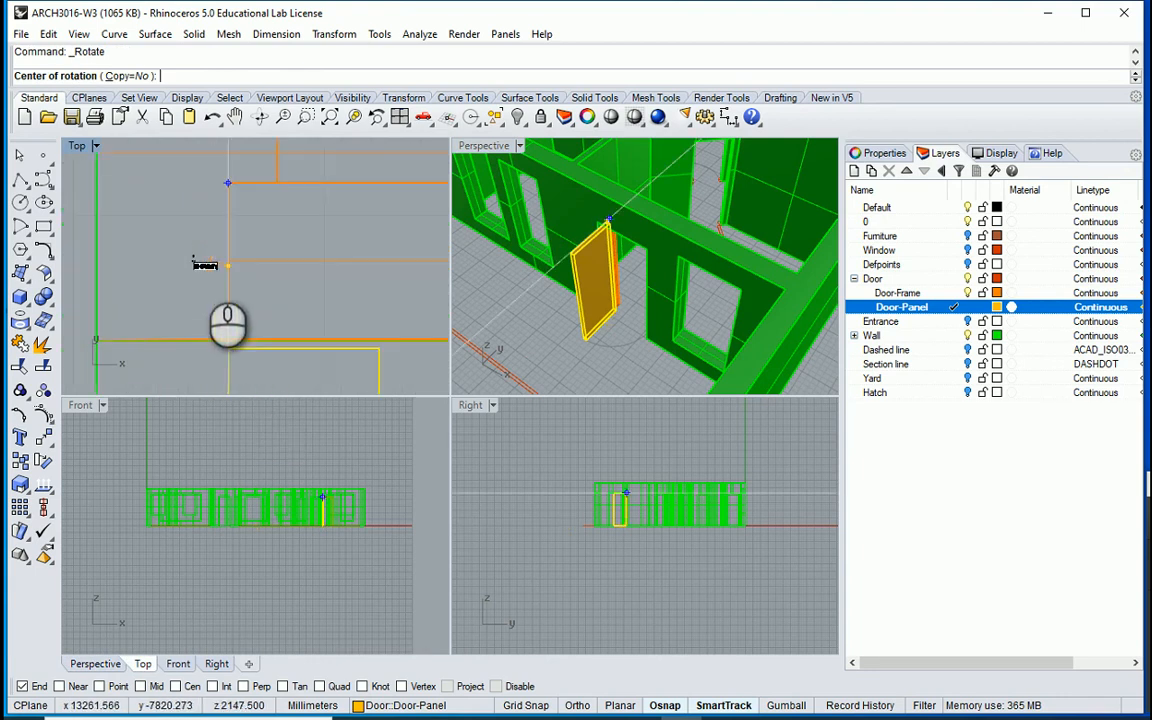
click(229, 339)
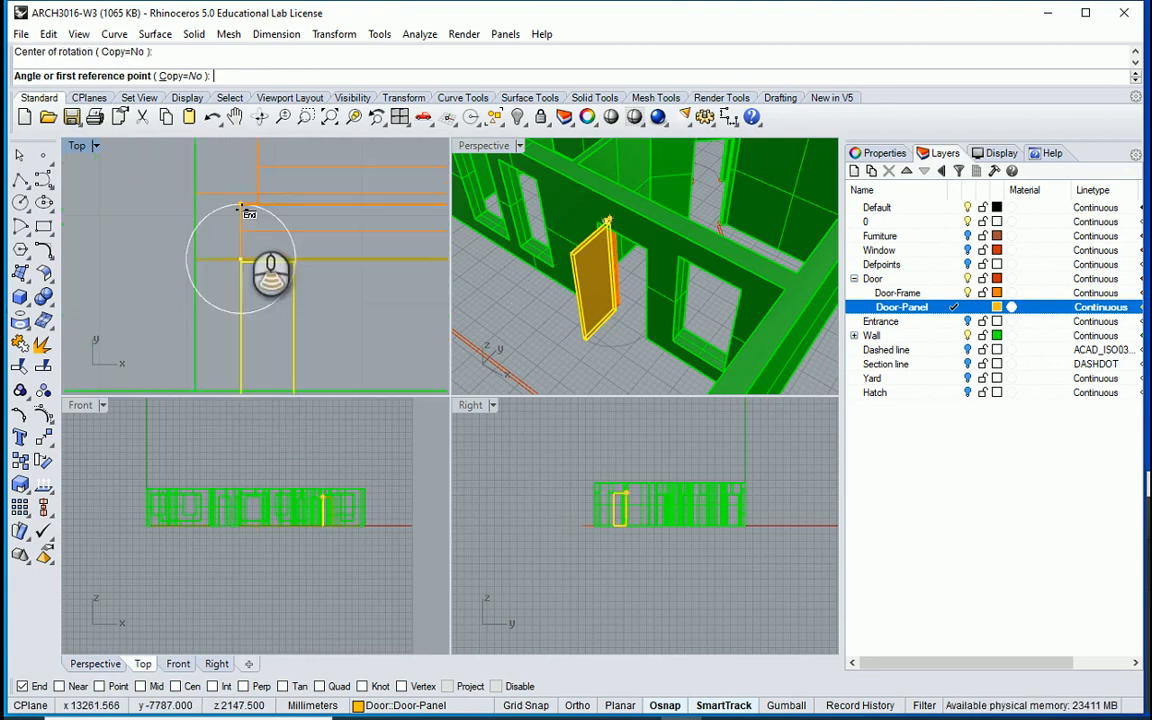
scroll(257, 312, down, 4)
scroll(255, 354, up, 4)
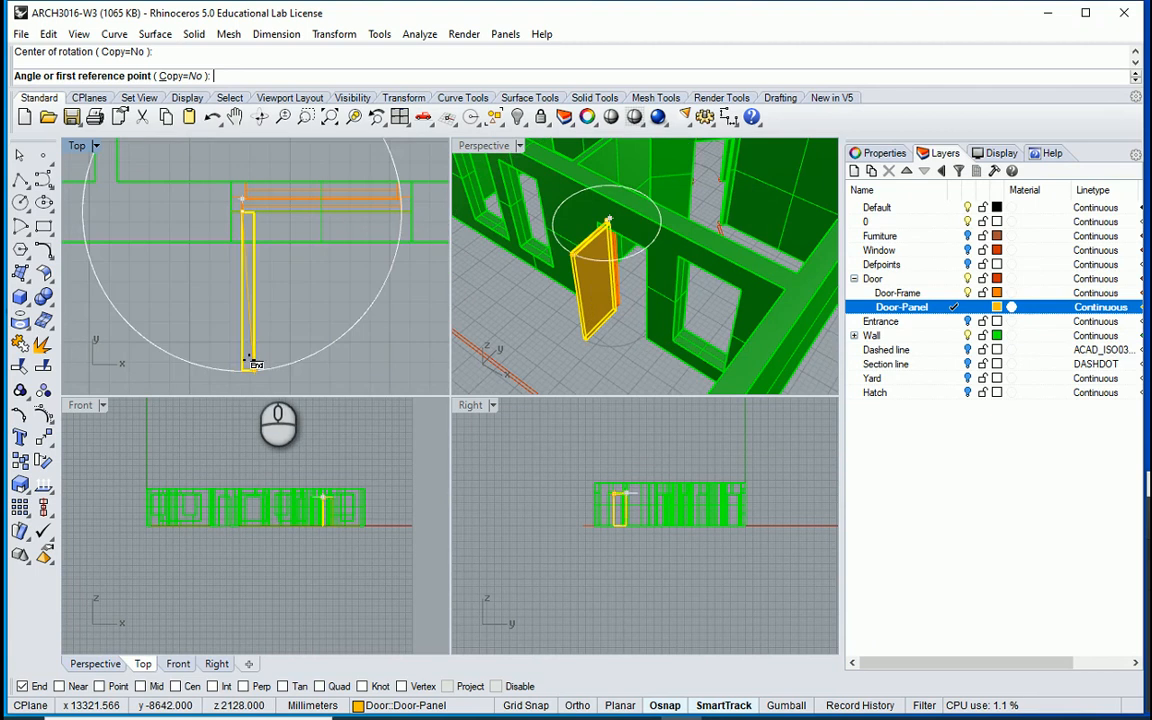
click(241, 368)
scroll(373, 206, up, 8)
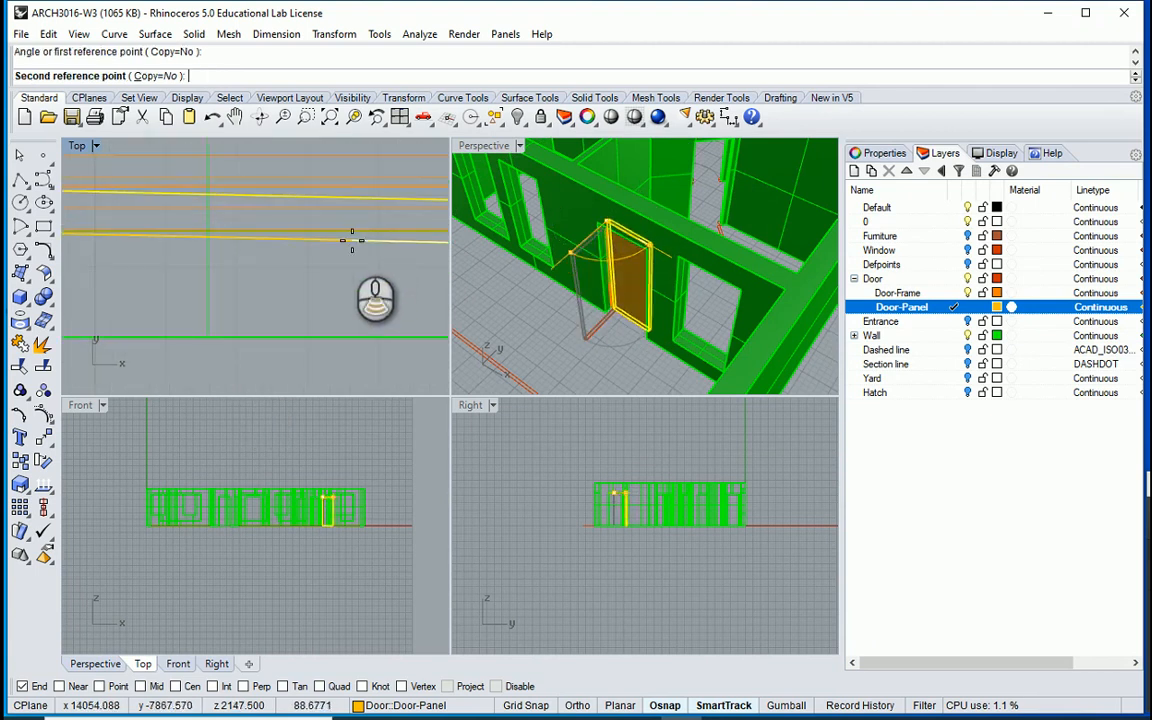
scroll(352, 240, down, 4)
click(578, 705)
scroll(380, 257, up, 3)
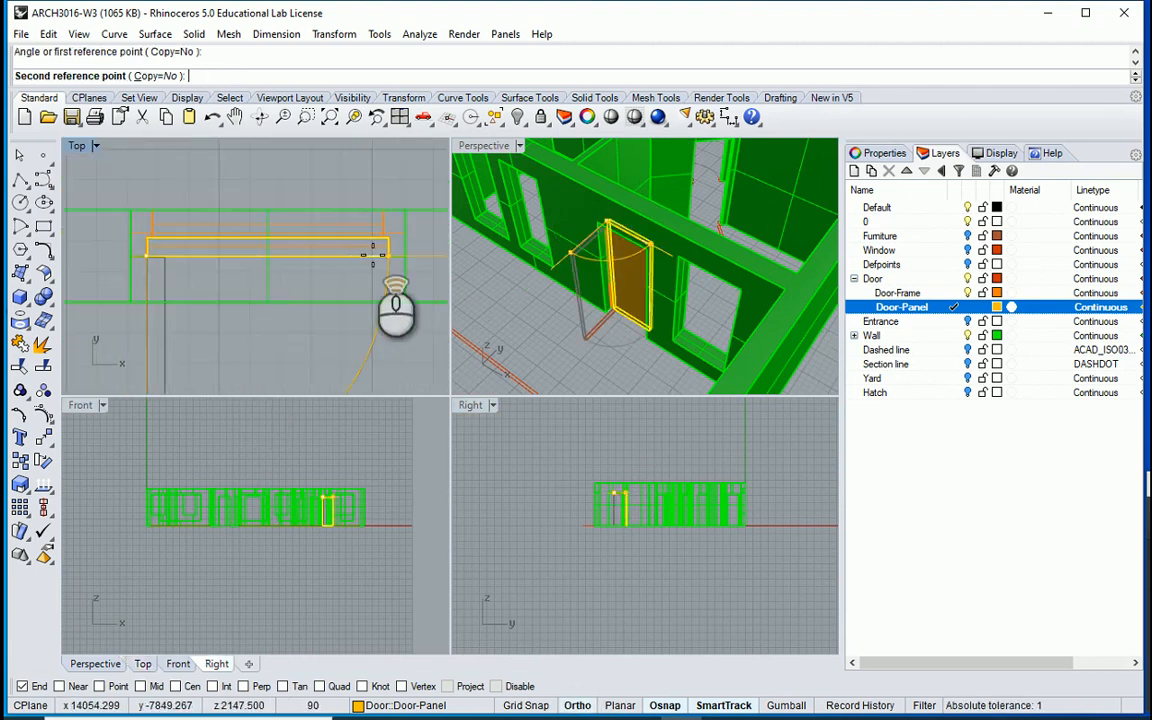
click(386, 250)
click(512, 321)
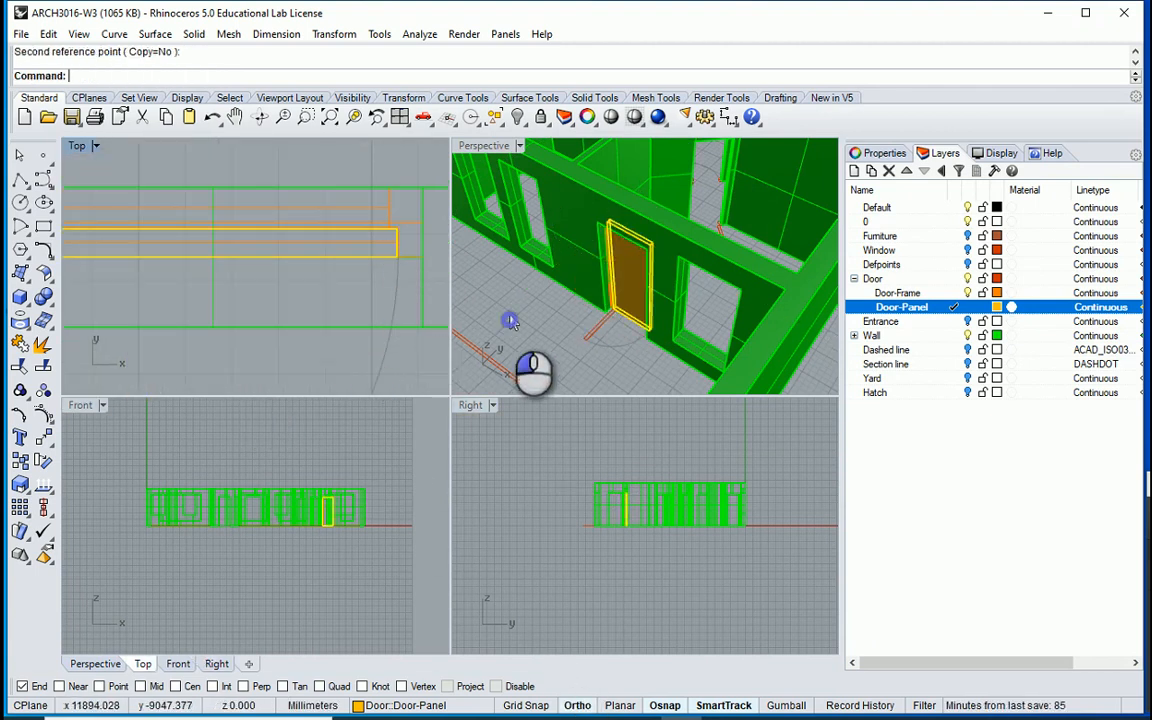
Step: Maximize the Perspective viewport and select both the closed door panel and the door frame
double_click(484, 145)
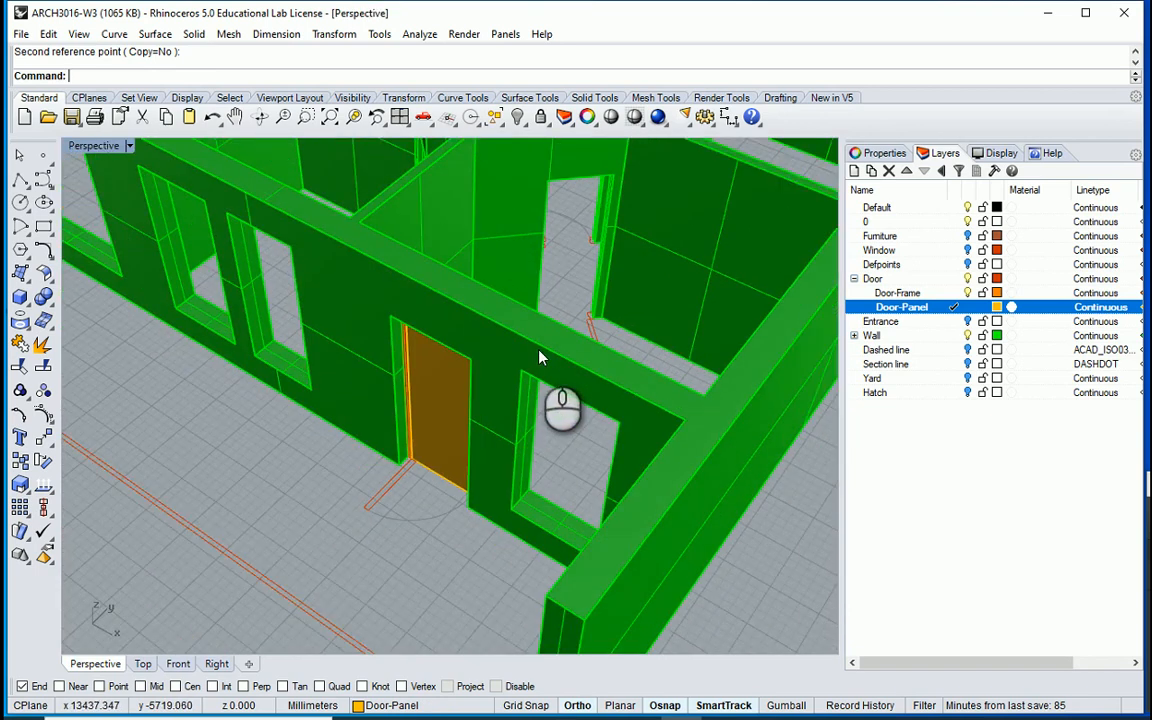
right_drag(540, 357, 240, 328)
scroll(497, 405, up, 6)
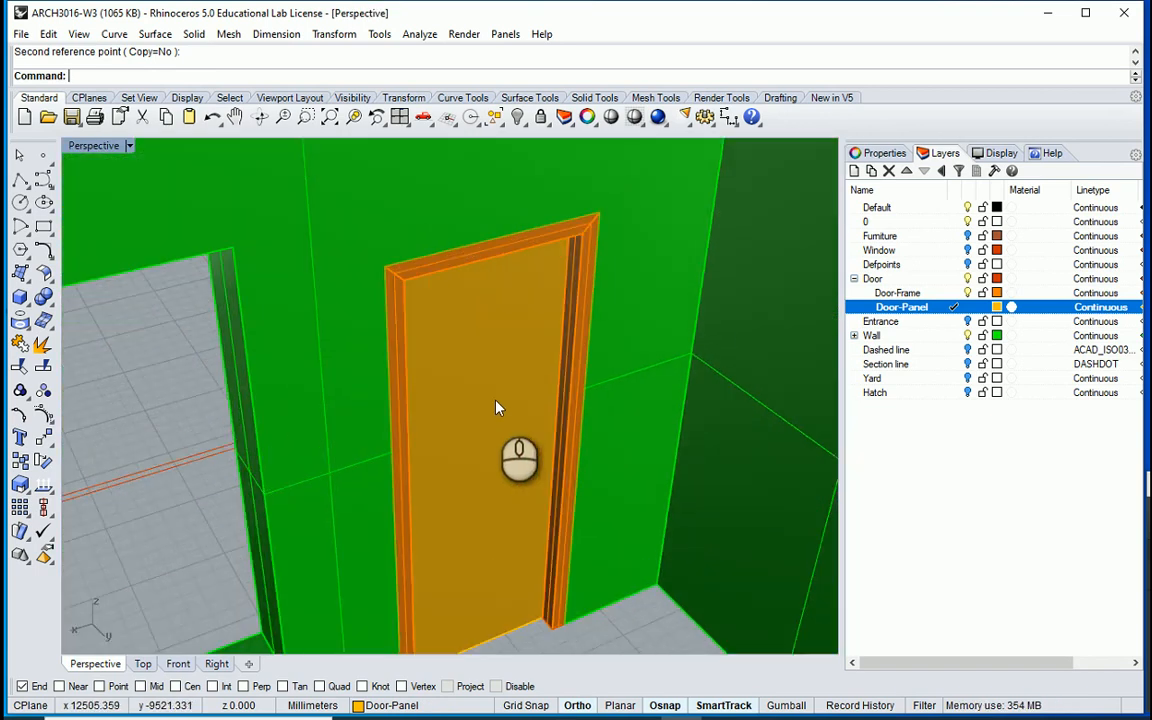
click(489, 499)
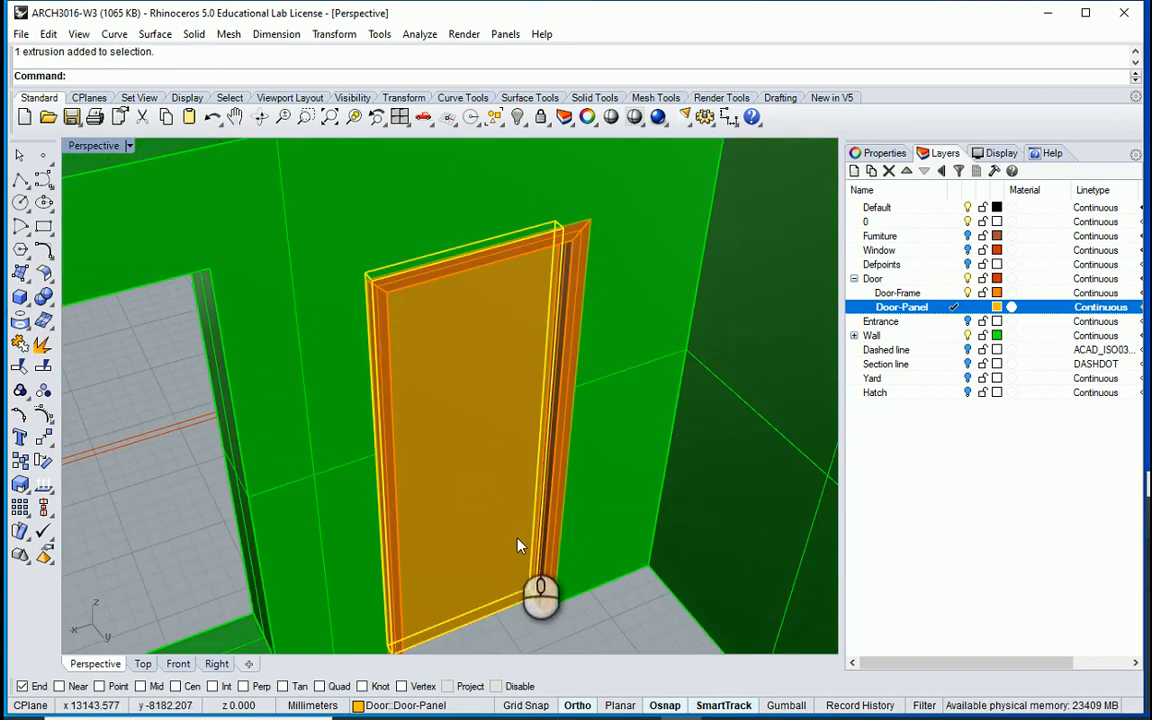
shift+click(555, 550)
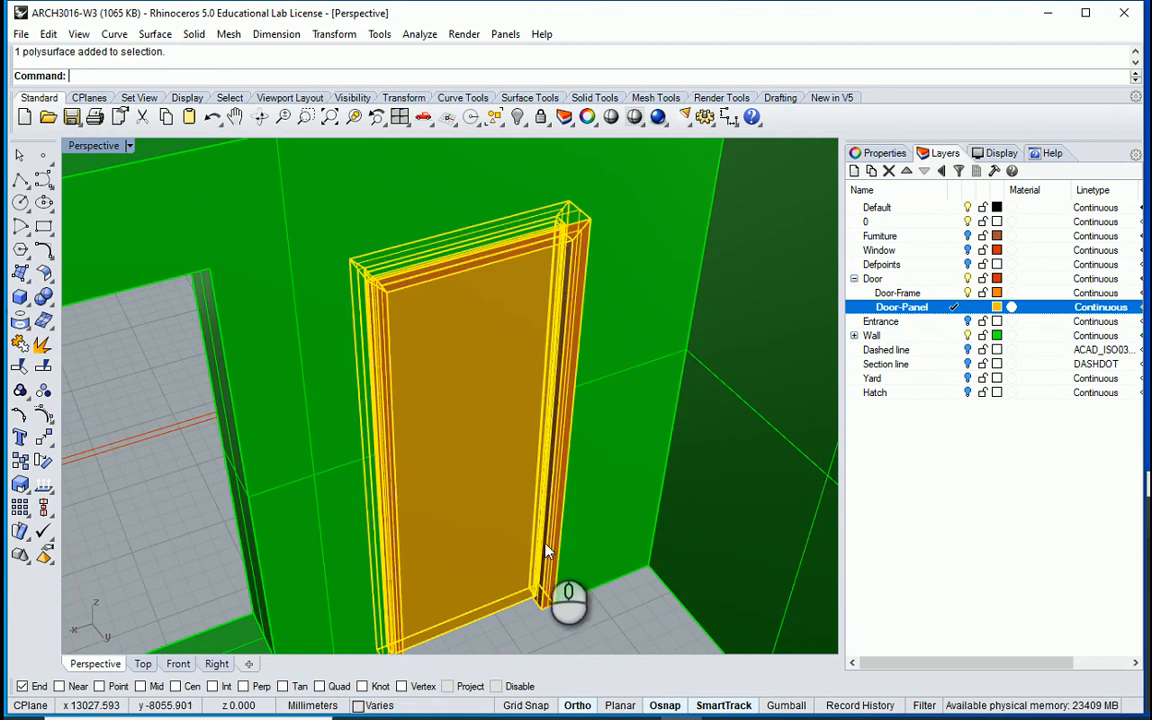
Step: Define the selected panel and frame as a block named Door, with its base point at the frame's outer bottom corner on the wall face
scroll(480, 480, down, 5)
mouse_move(424, 432)
right_down()
mouse_move(626, 472)
mouse_move(405, 441)
right_up()
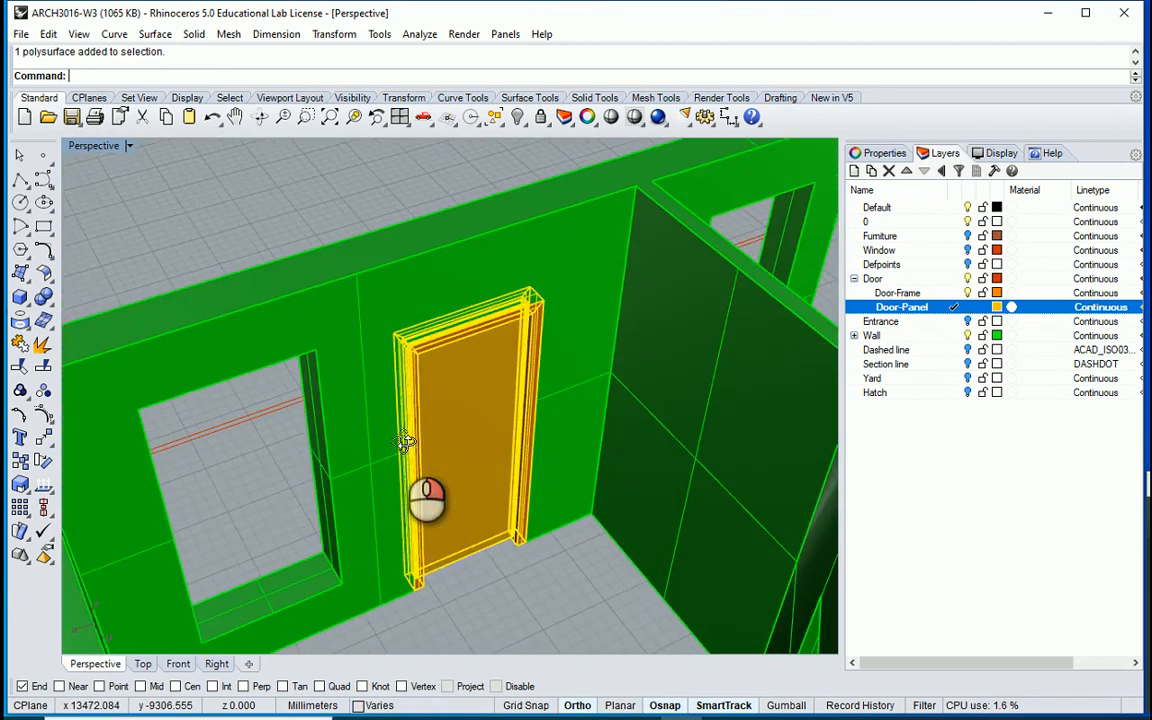
scroll(477, 484, up, 2)
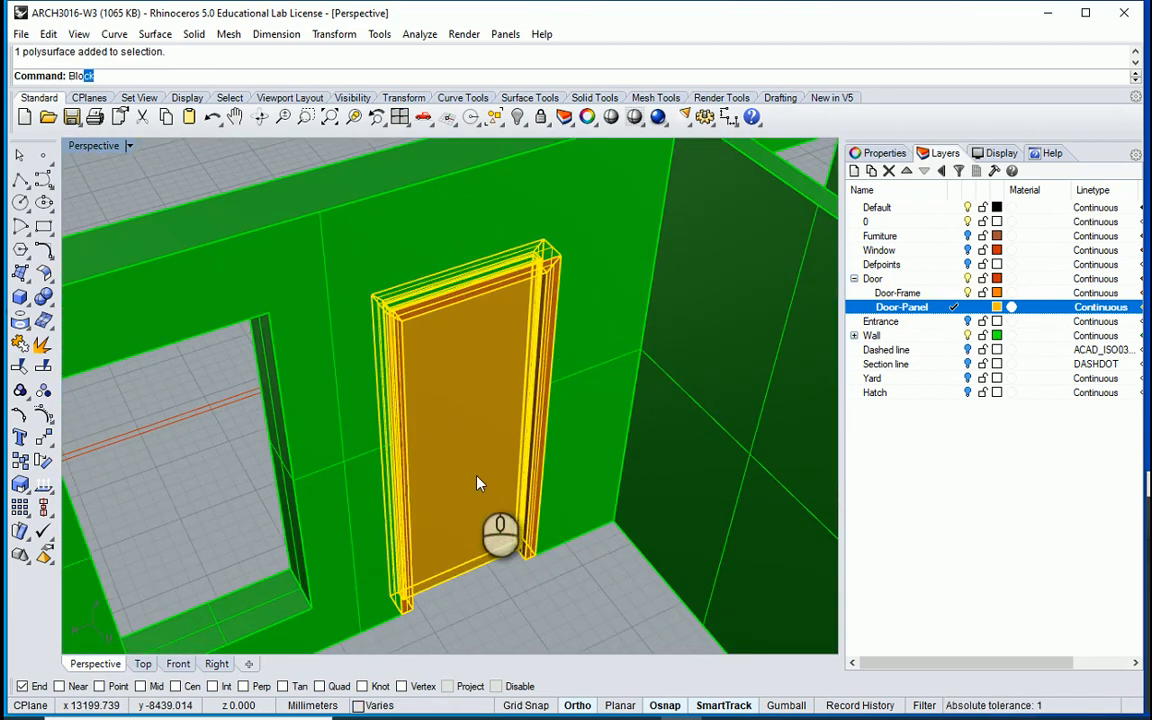
key(Return)
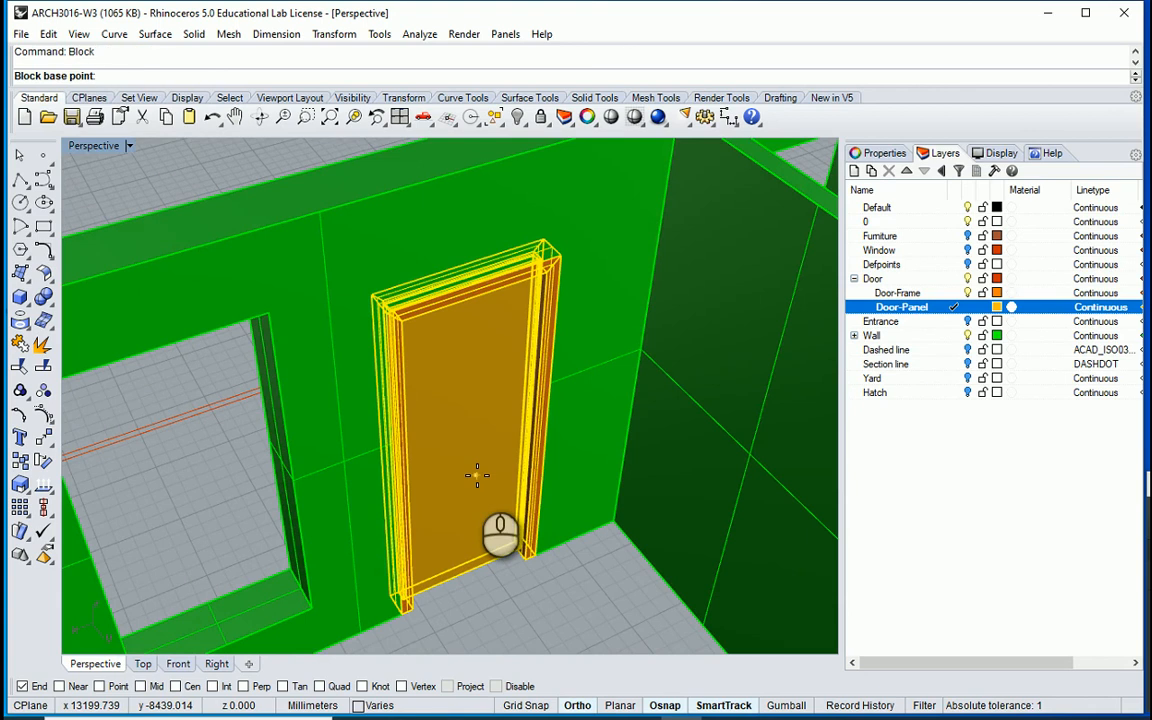
scroll(560, 575, up, 5)
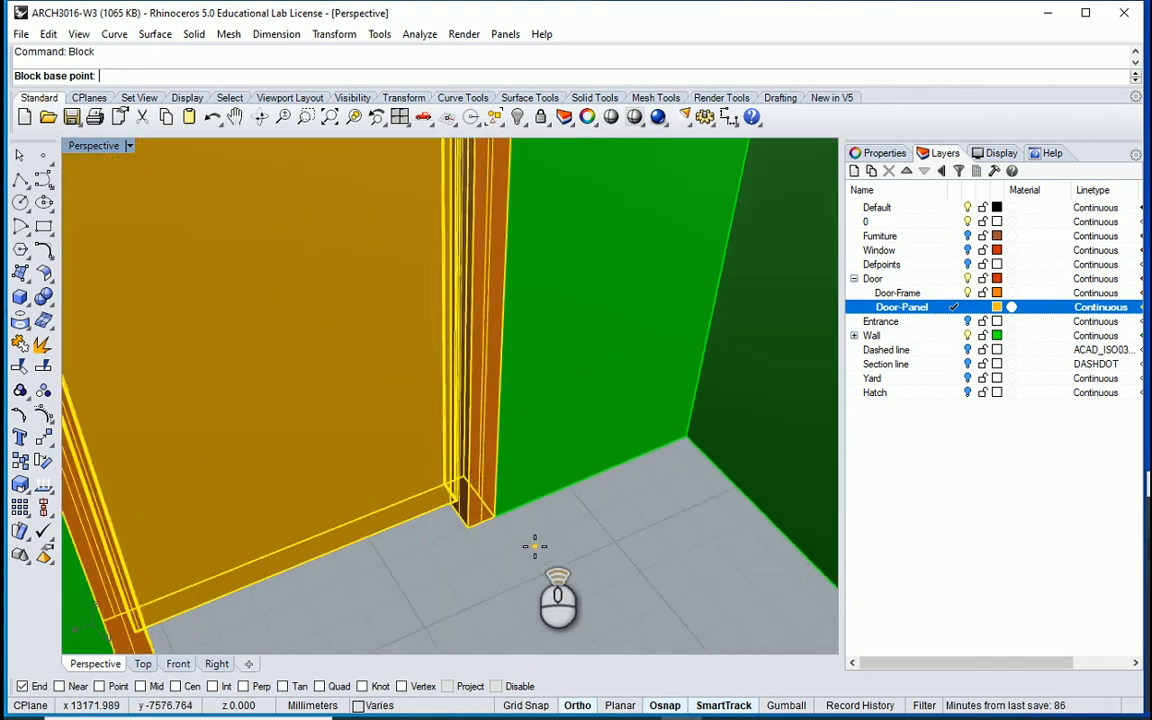
scroll(535, 546, up, 2)
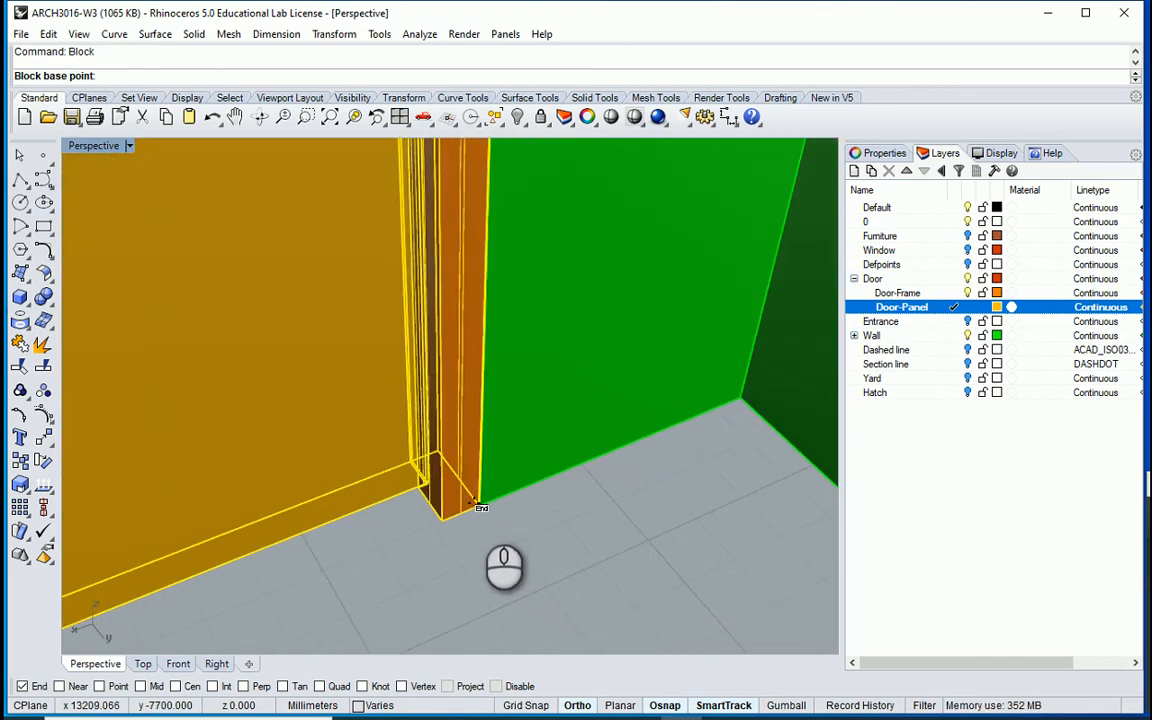
click(480, 510)
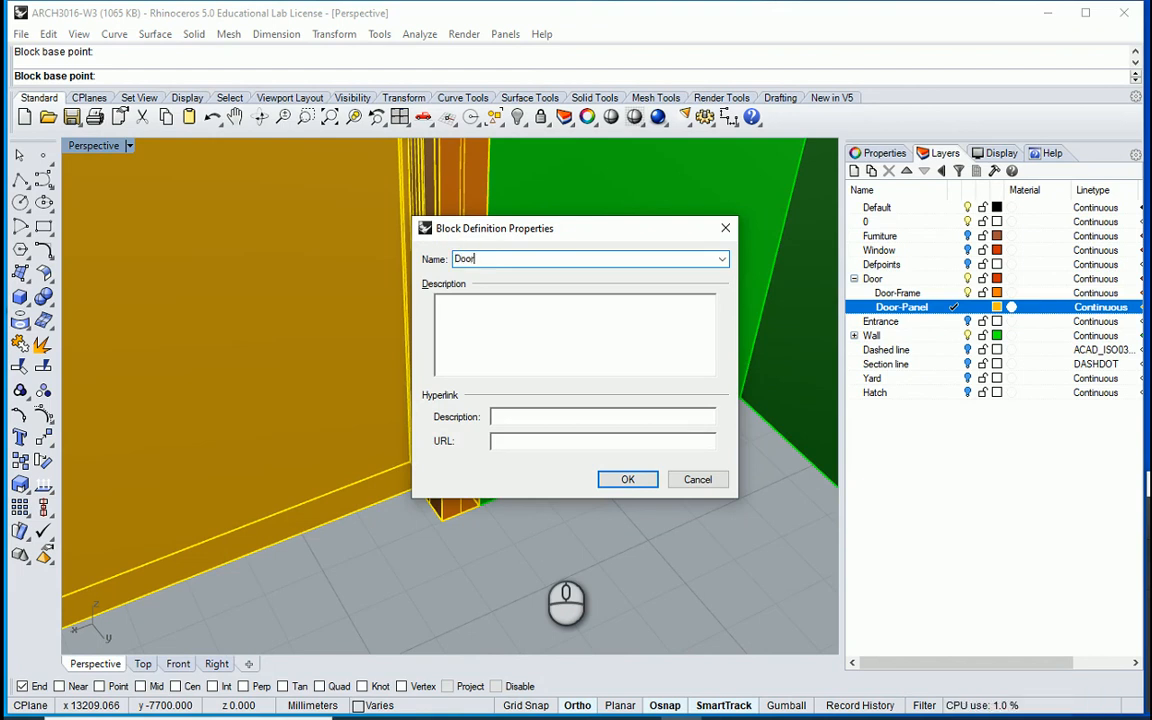
click(644, 480)
Step: Copy the Door block from its frame's bottom corner to the matching corner of the entrance vestibule's doorway in the same wall
right_drag(536, 532, 574, 415)
click(574, 415)
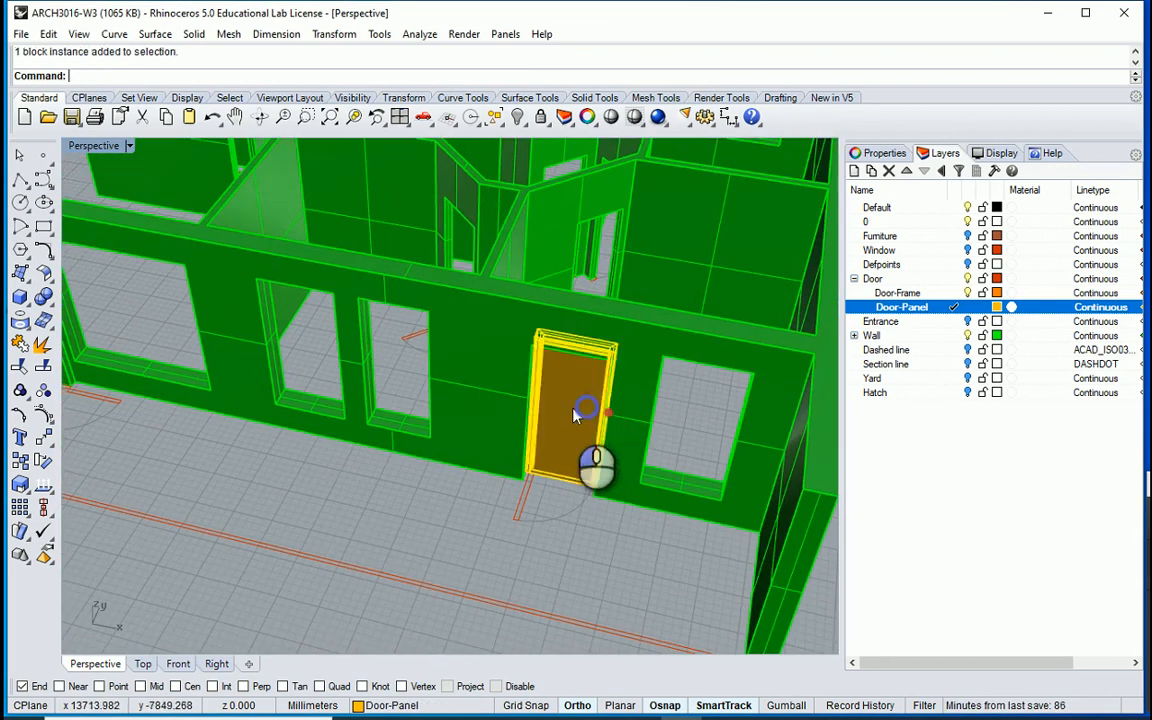
scroll(610, 432, down, 5)
right_drag(324, 365, 1107, 470)
scroll(250, 420, up, 5)
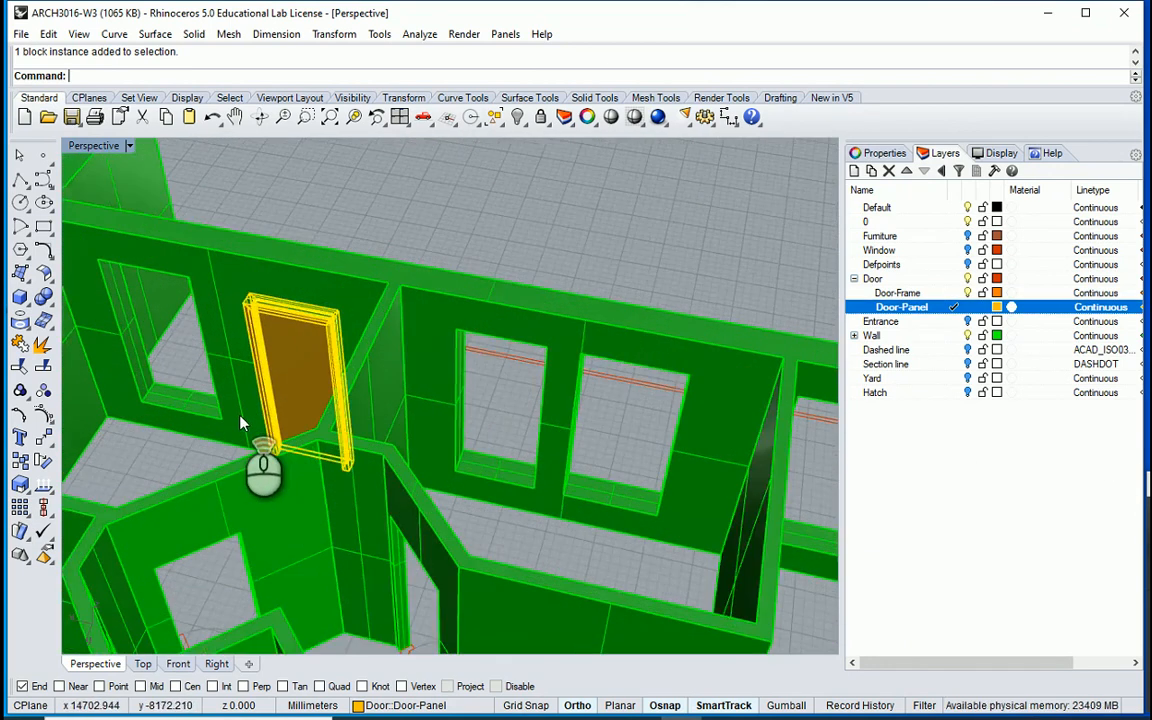
scroll(296, 480, up, 3)
text(copy)
key(Return)
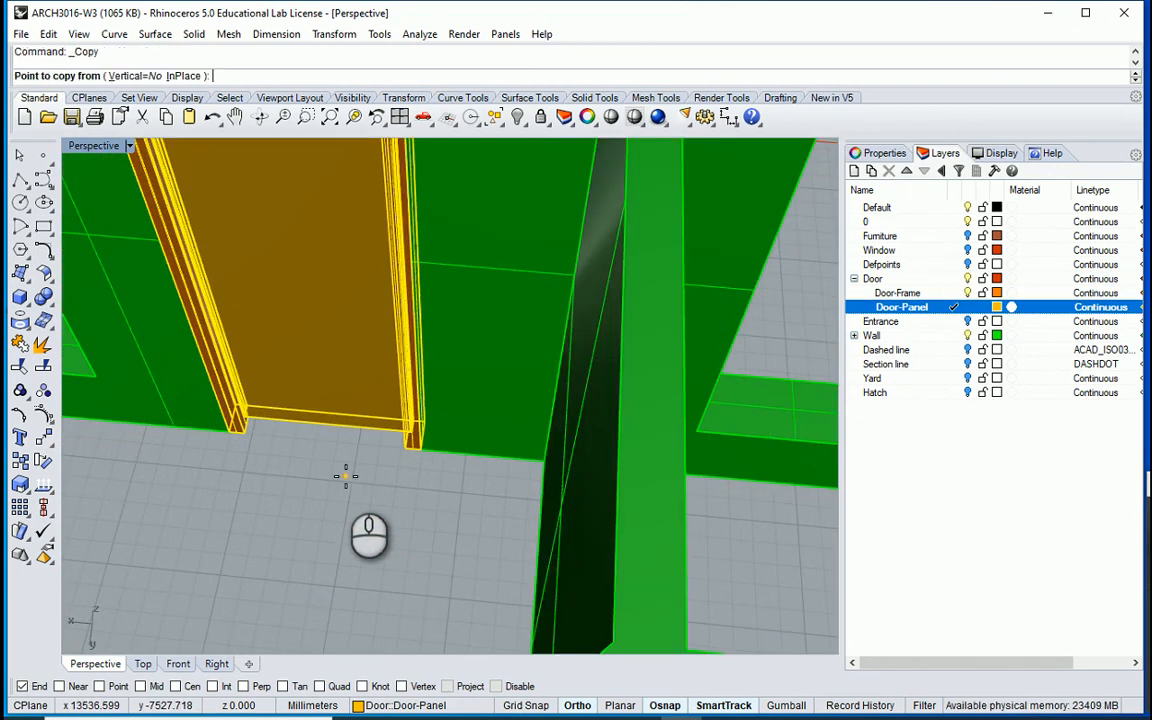
click(415, 444)
scroll(325, 393, down, 6)
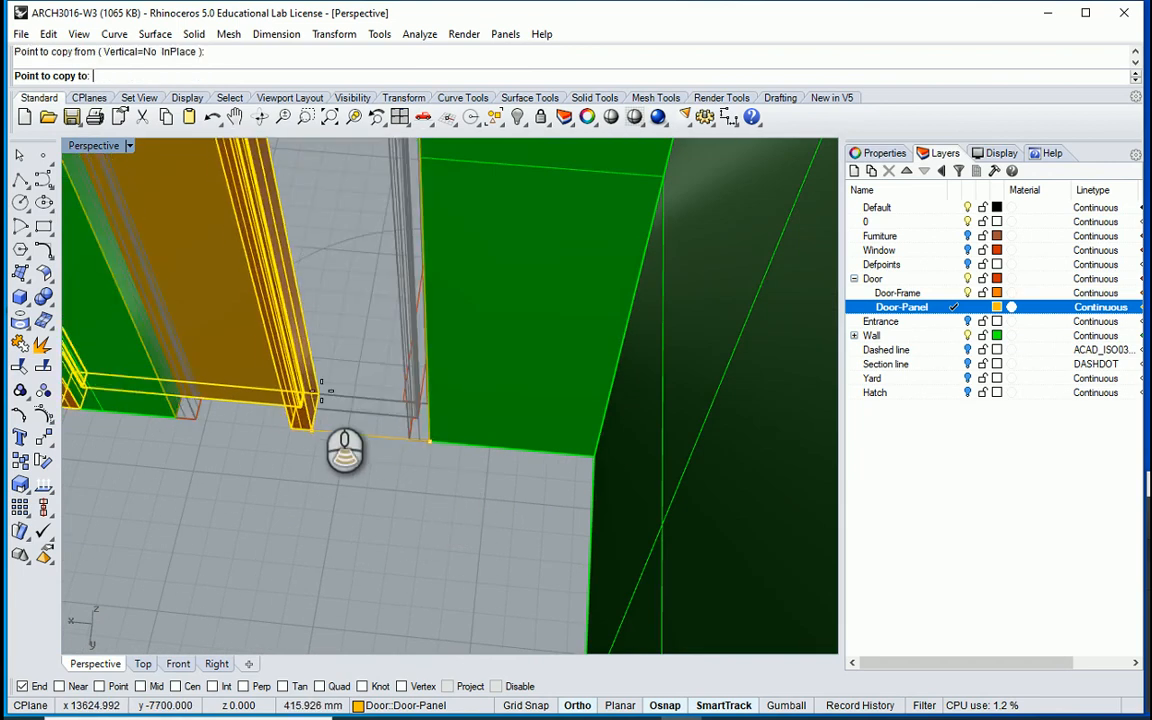
scroll(588, 406, up, 5)
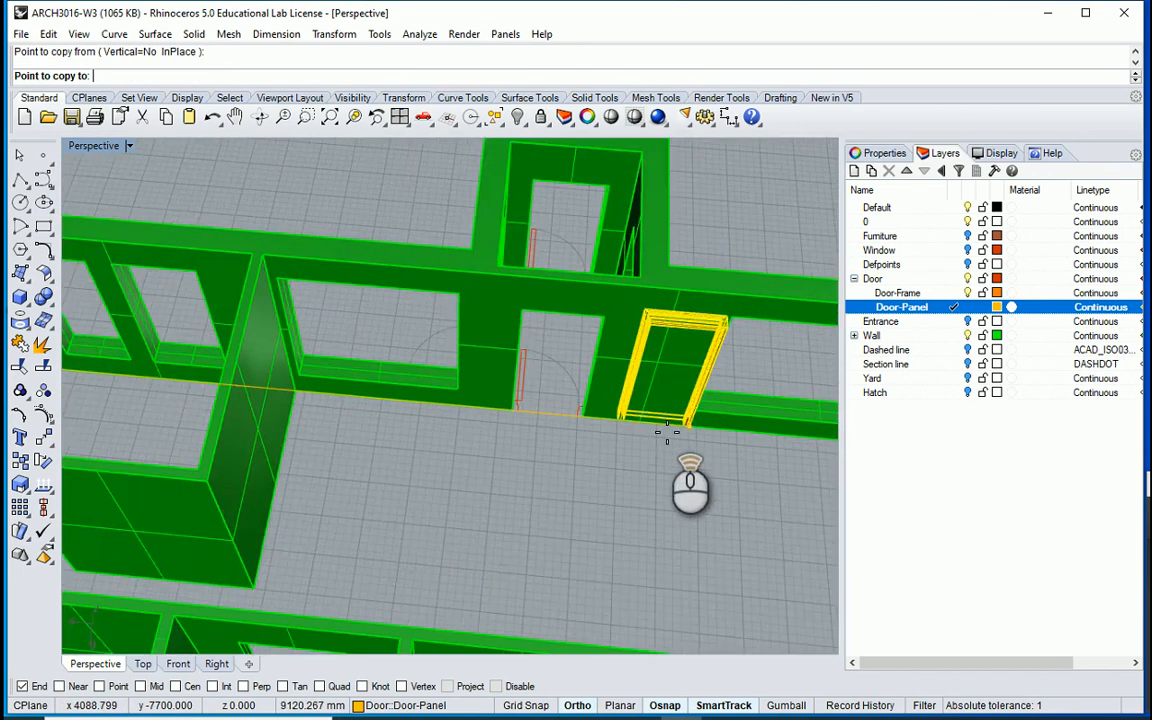
click(509, 404)
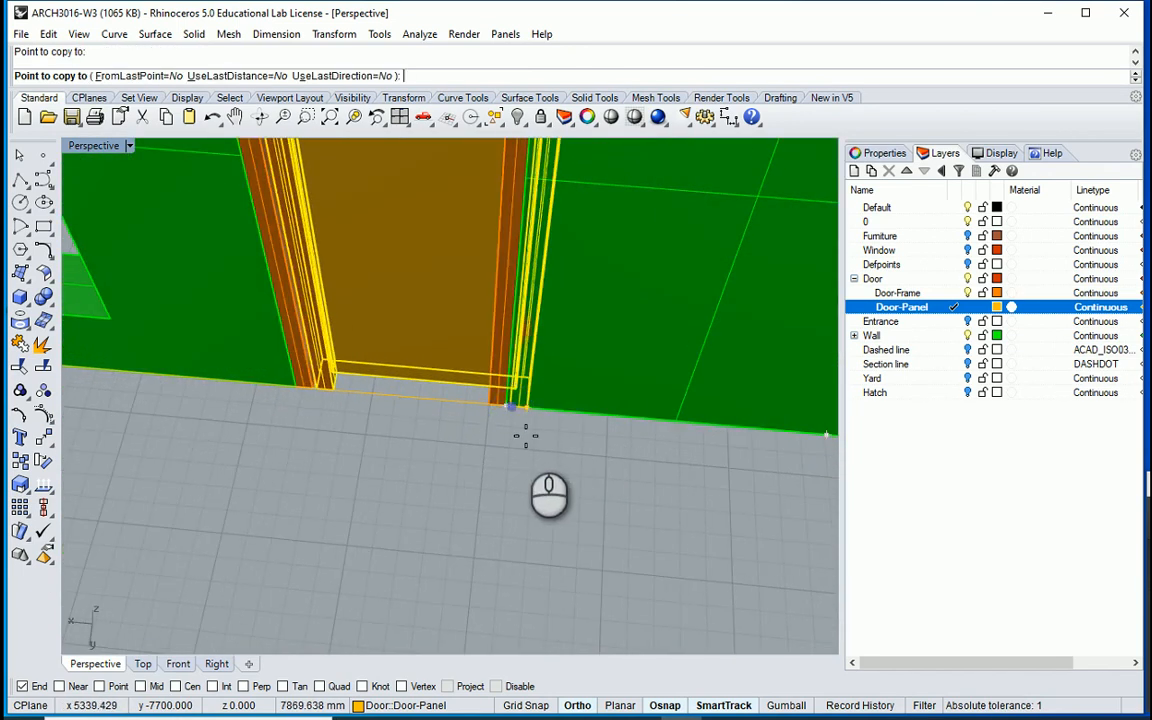
right_click(516, 461)
mouse_move(516, 461)
right_down()
mouse_move(303, 442)
mouse_move(681, 417)
mouse_move(509, 398)
mouse_move(527, 442)
right_up()
scroll(573, 489, up, 2)
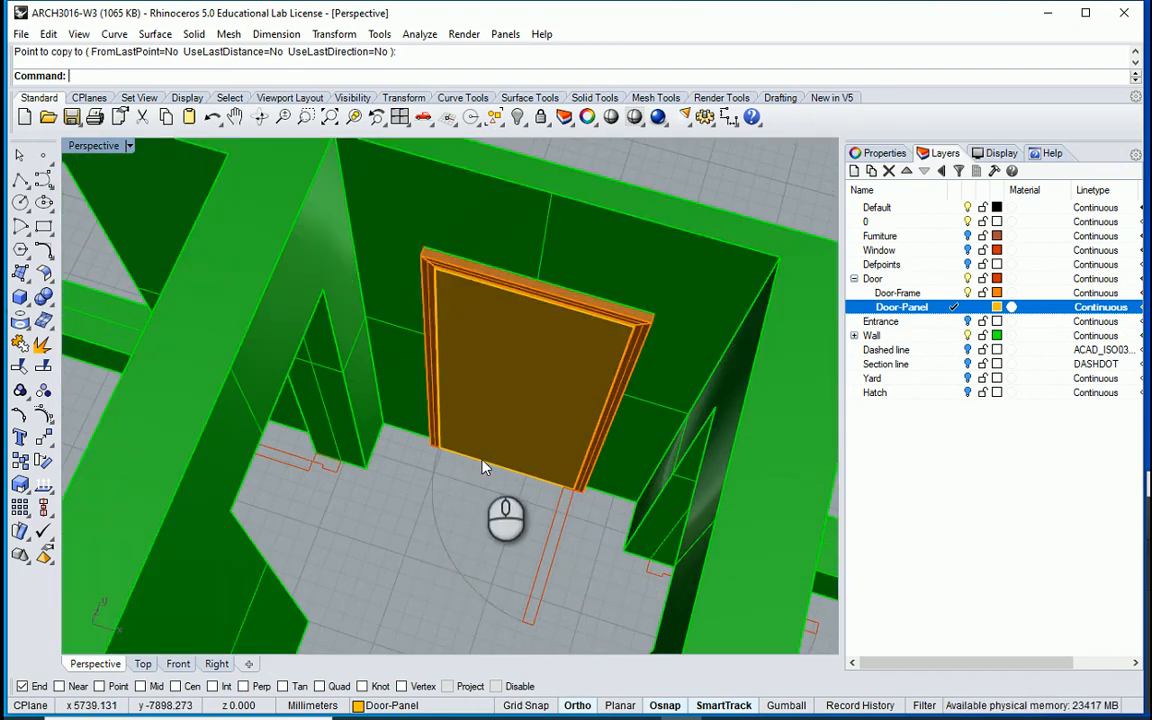
scroll(483, 465, down, 2)
right_drag(509, 470, 388, 503)
scroll(560, 393, down, 2)
scroll(388, 503, up, 2)
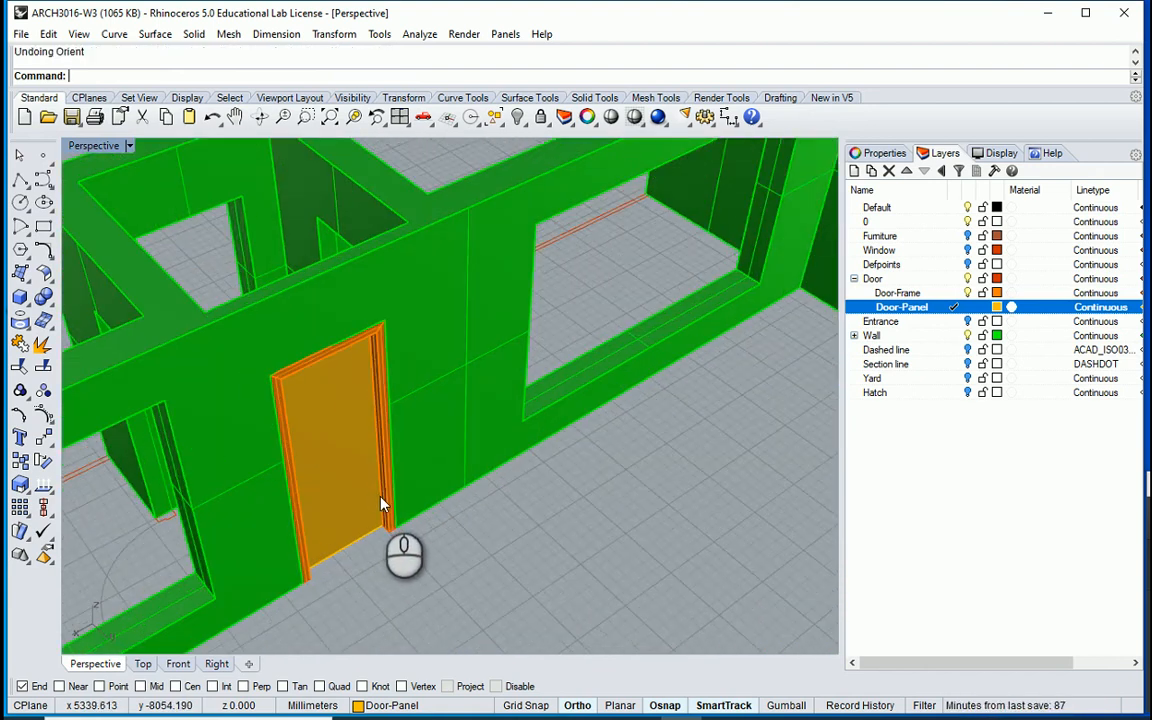
right_drag(393, 496, 448, 463)
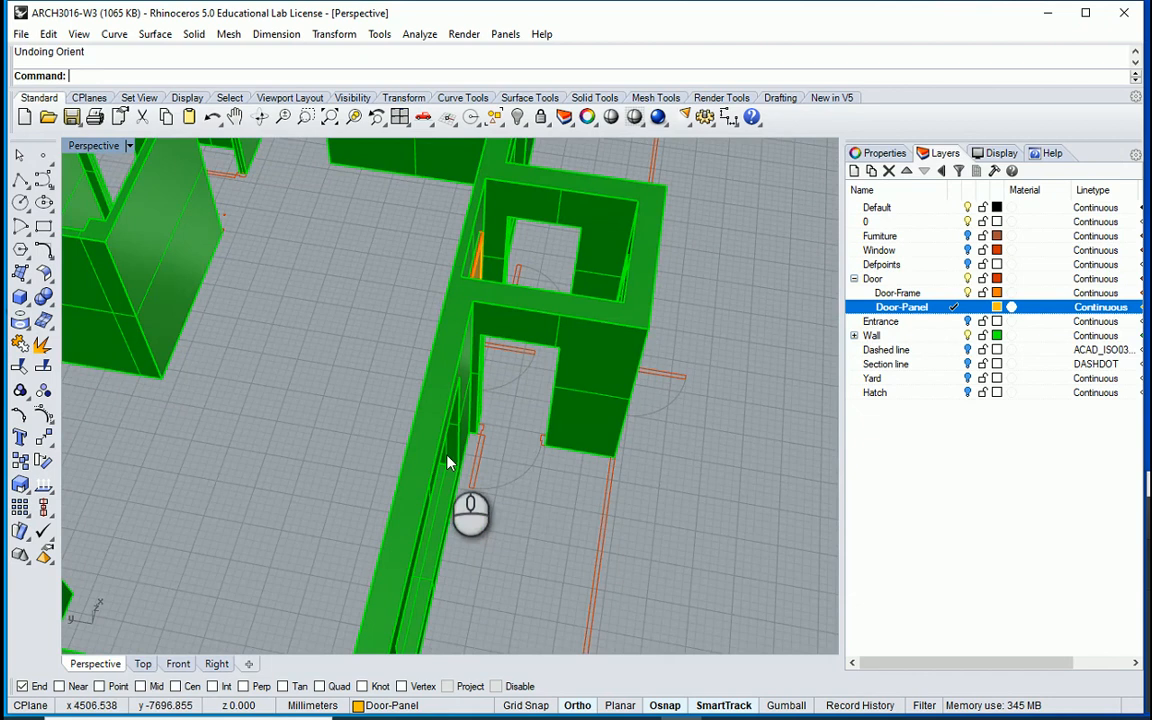
scroll(452, 390, up, 3)
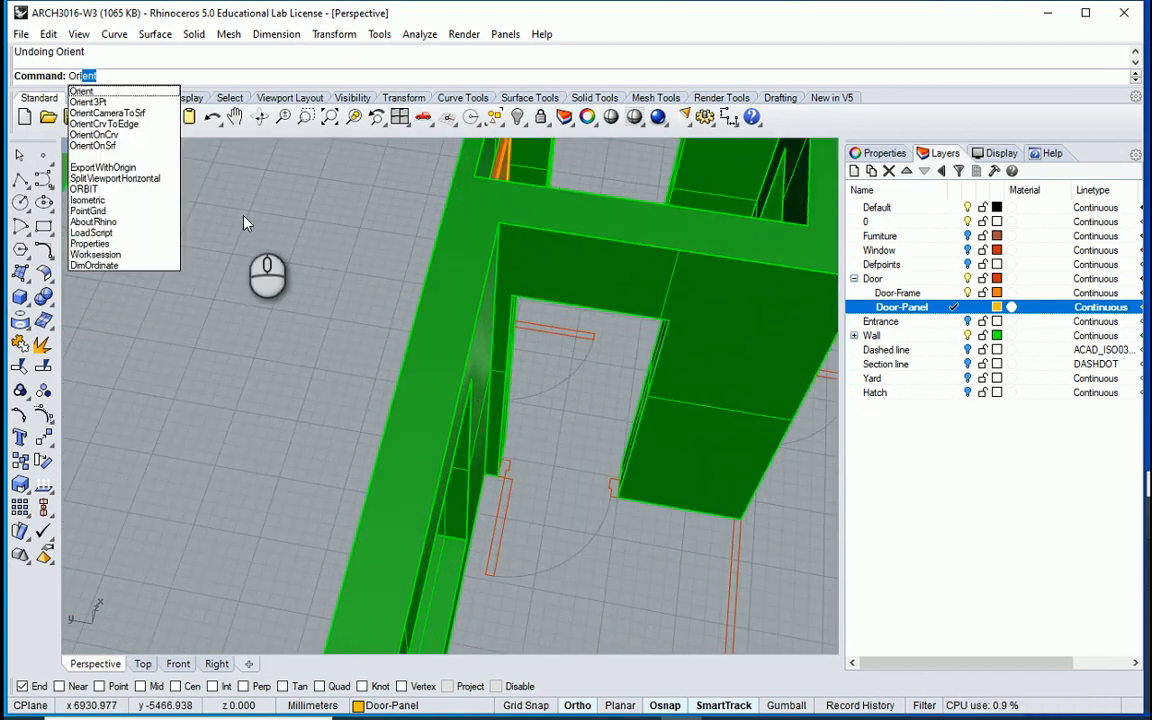
key(Return)
right_drag(247, 221, 452, 317)
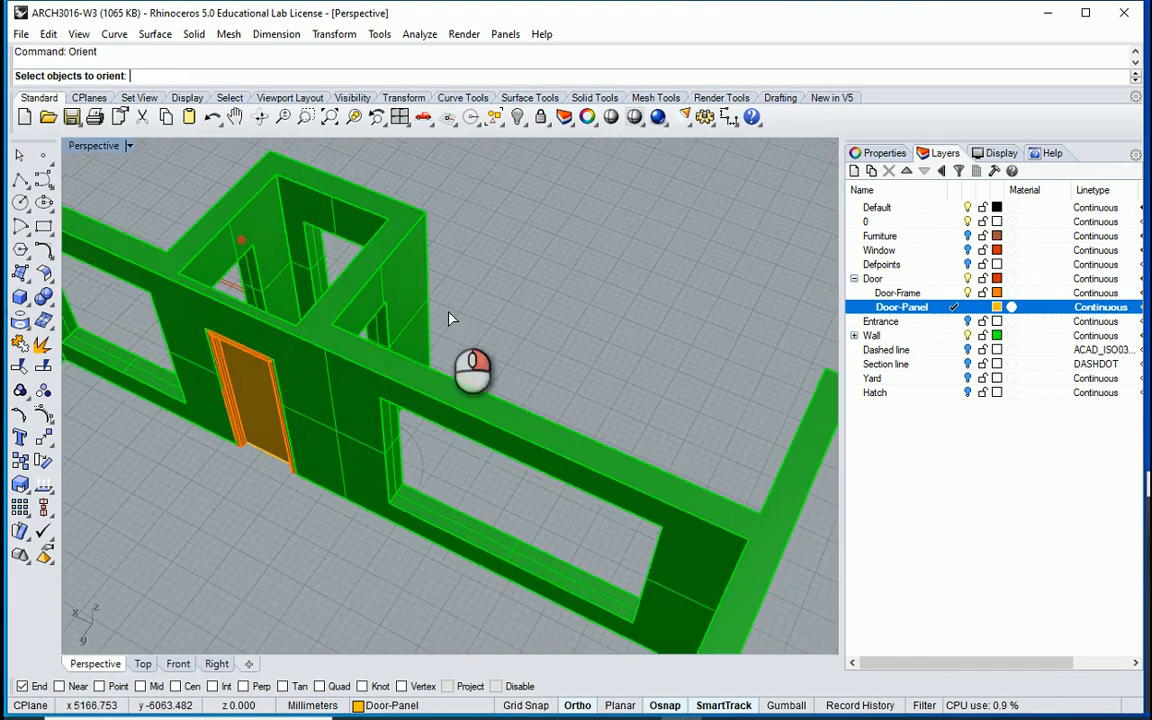
key(Escape)
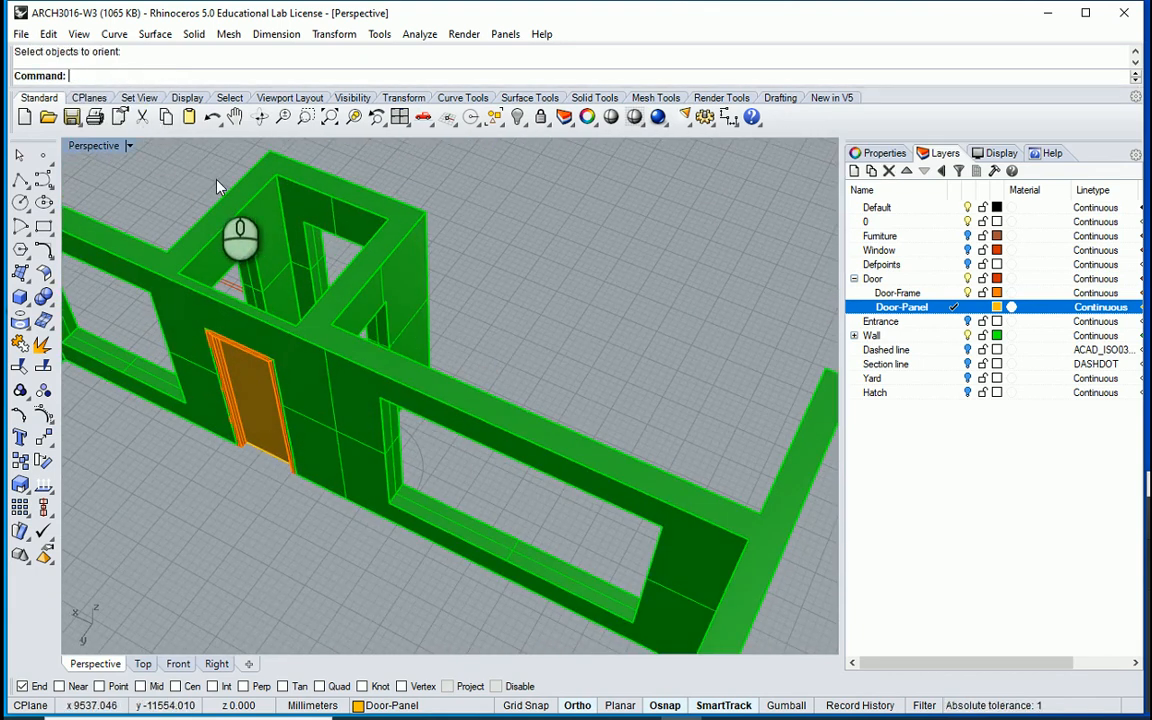
Step: Start Orient on the vestibule's Door block with Copy set to Yes, using two base corners of one frame jamb as reference points
text(Orient)
key(Return)
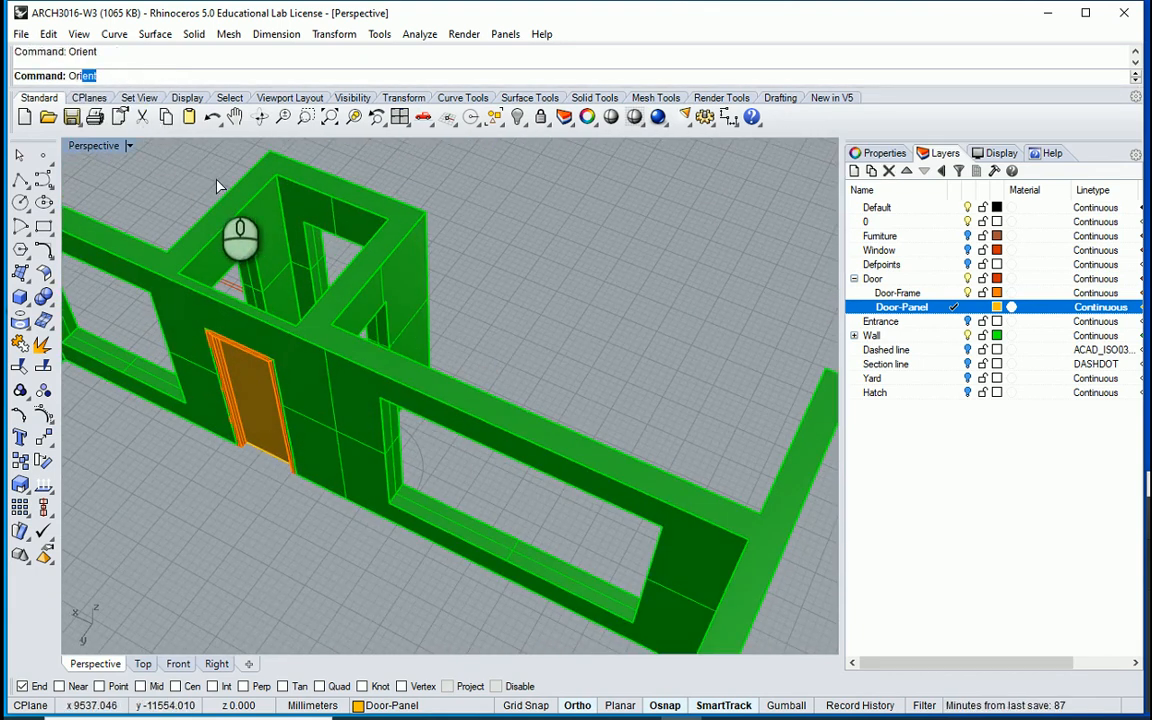
click(265, 438)
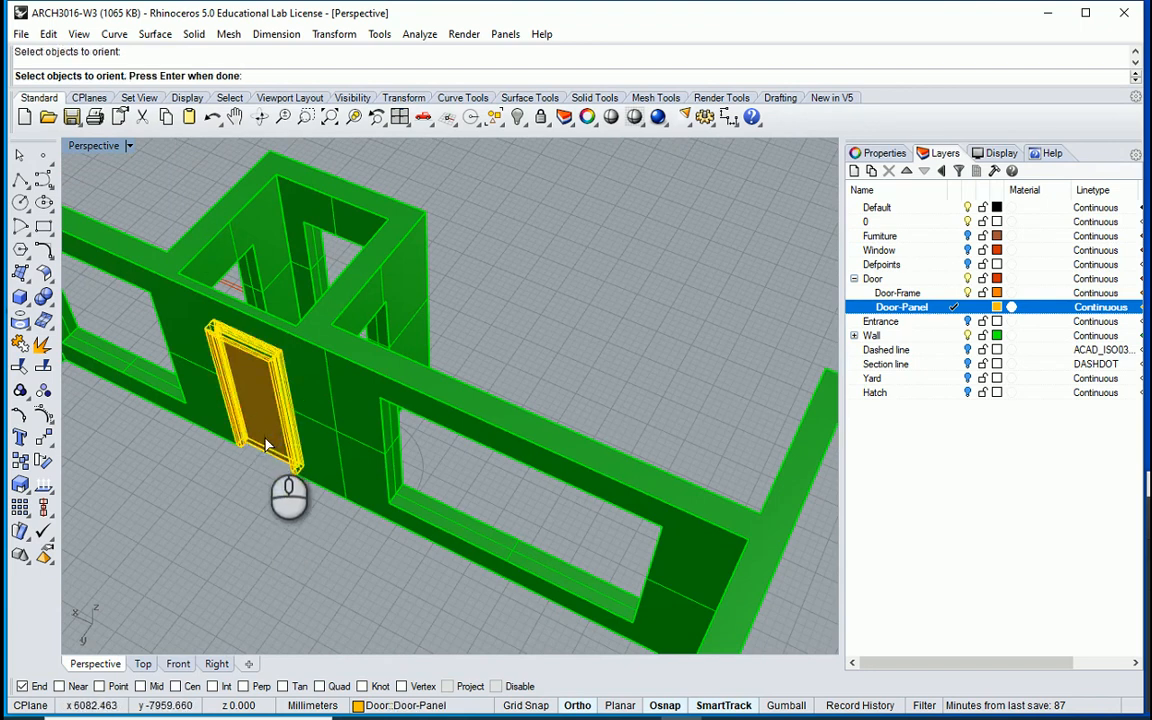
key(Return)
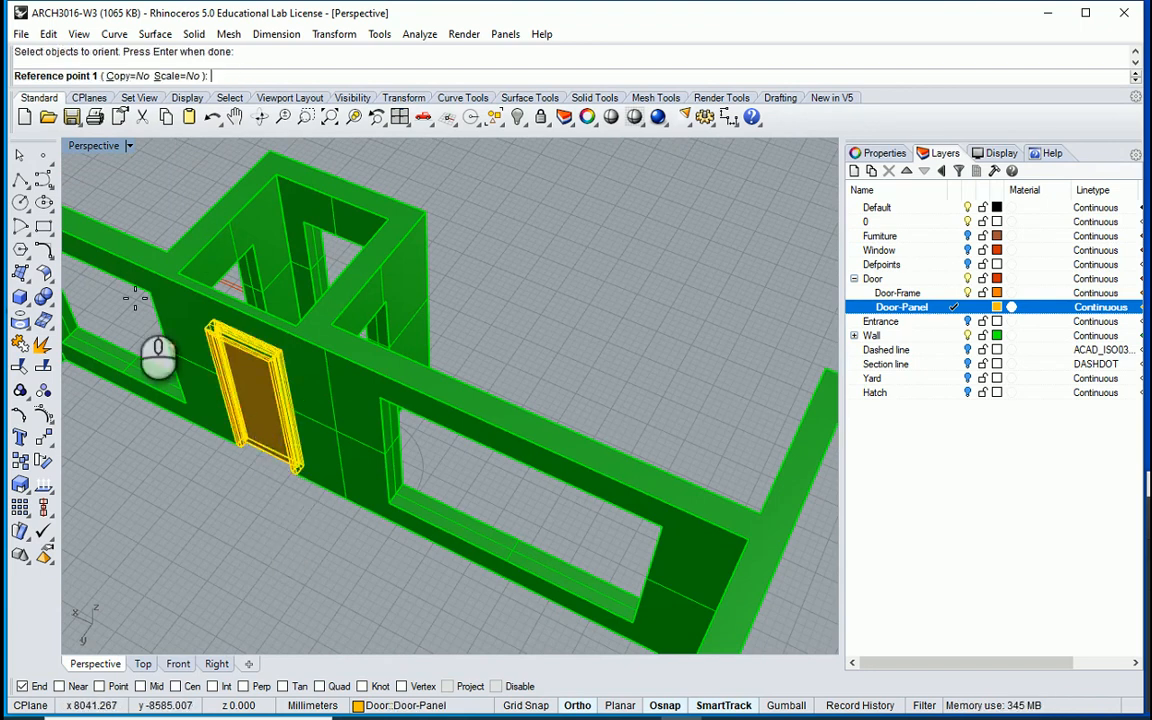
click(126, 76)
scroll(225, 470, up, 10)
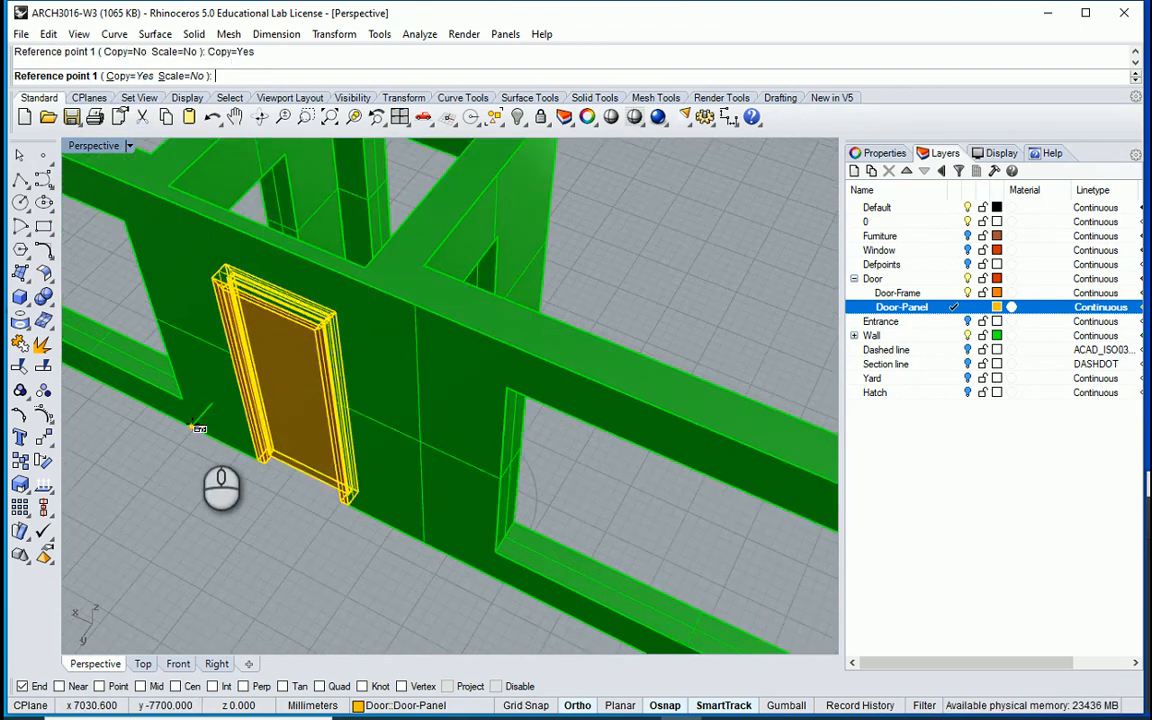
scroll(615, 551, up, 2)
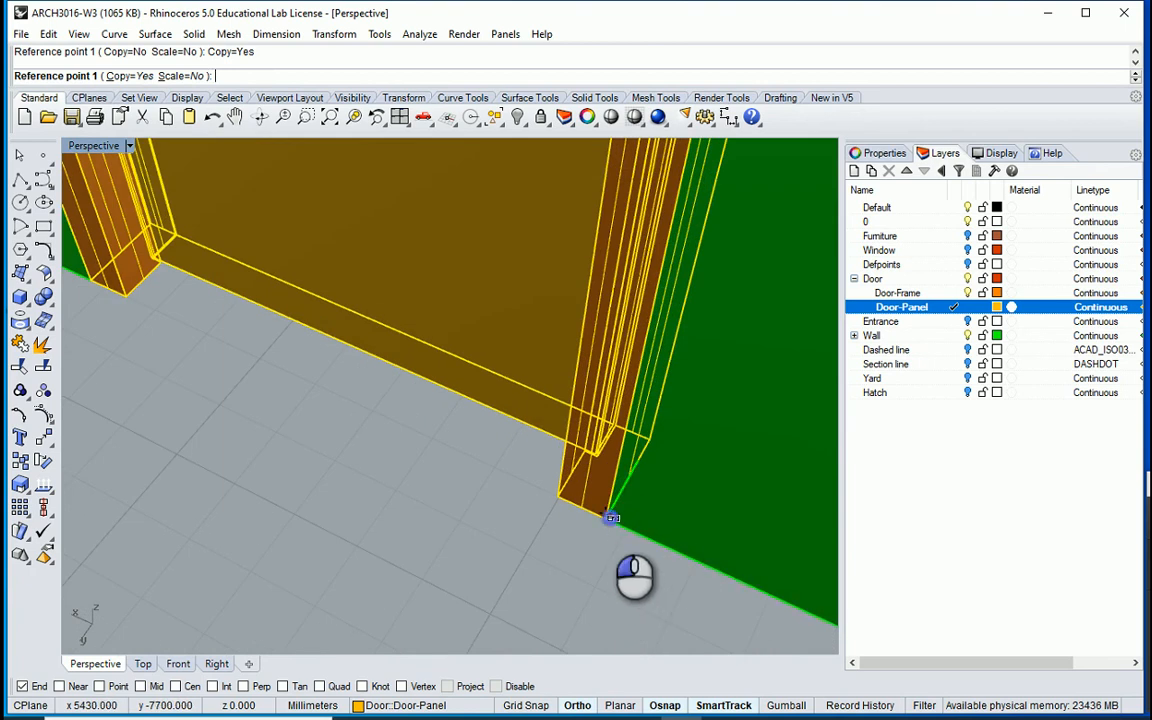
click(611, 517)
click(555, 498)
Step: Place the oriented door copy in the vestibule's side-wall opening by snapping two target points to the jamb outline's corners
scroll(398, 464, down, 8)
right_drag(401, 470, 312, 480)
scroll(360, 446, up, 8)
scroll(520, 462, up, 2)
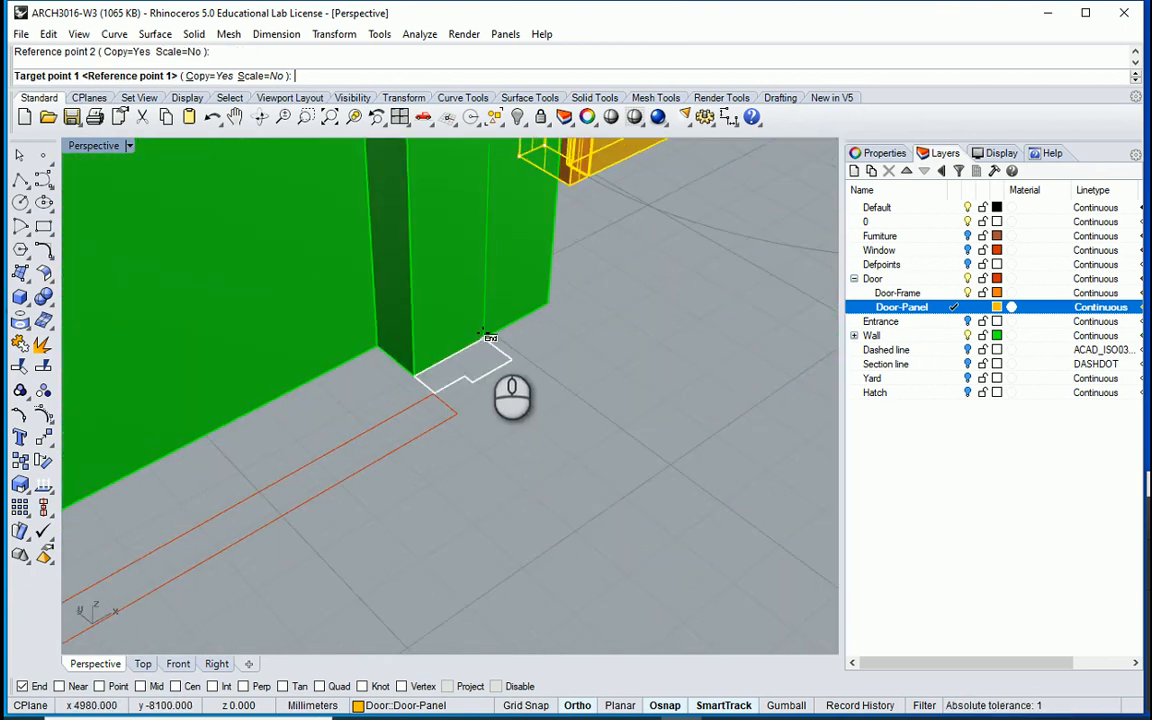
click(483, 333)
click(505, 356)
scroll(520, 470, down, 8)
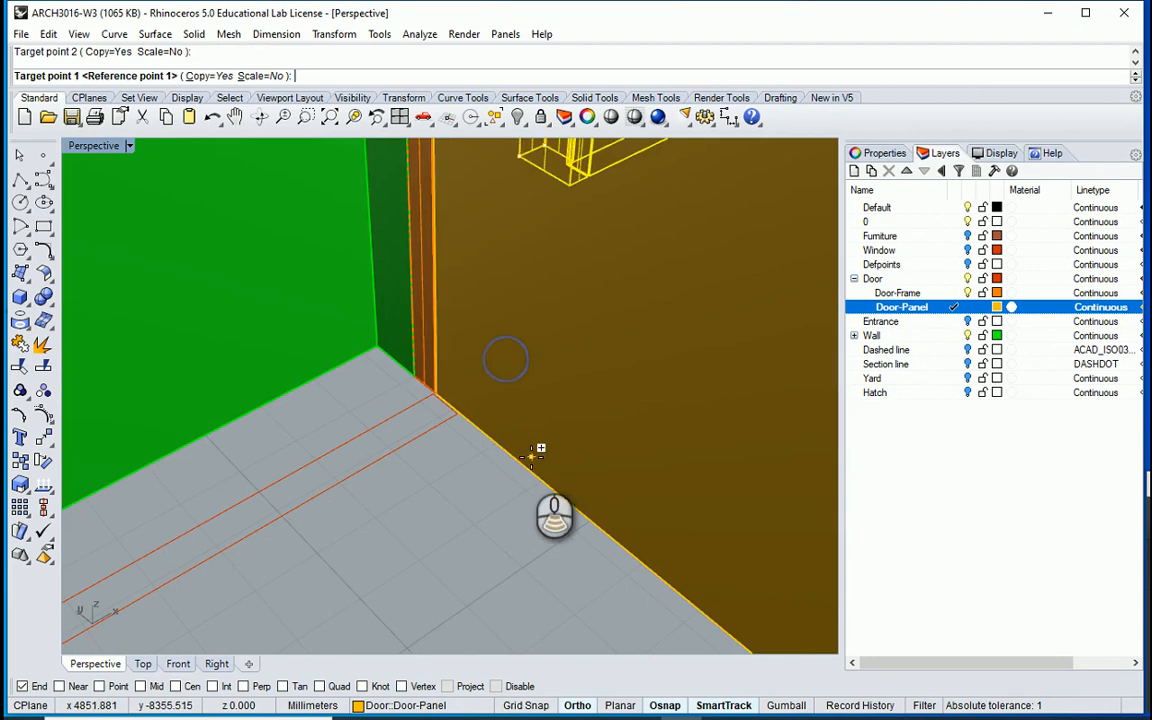
scroll(470, 533, down, 3)
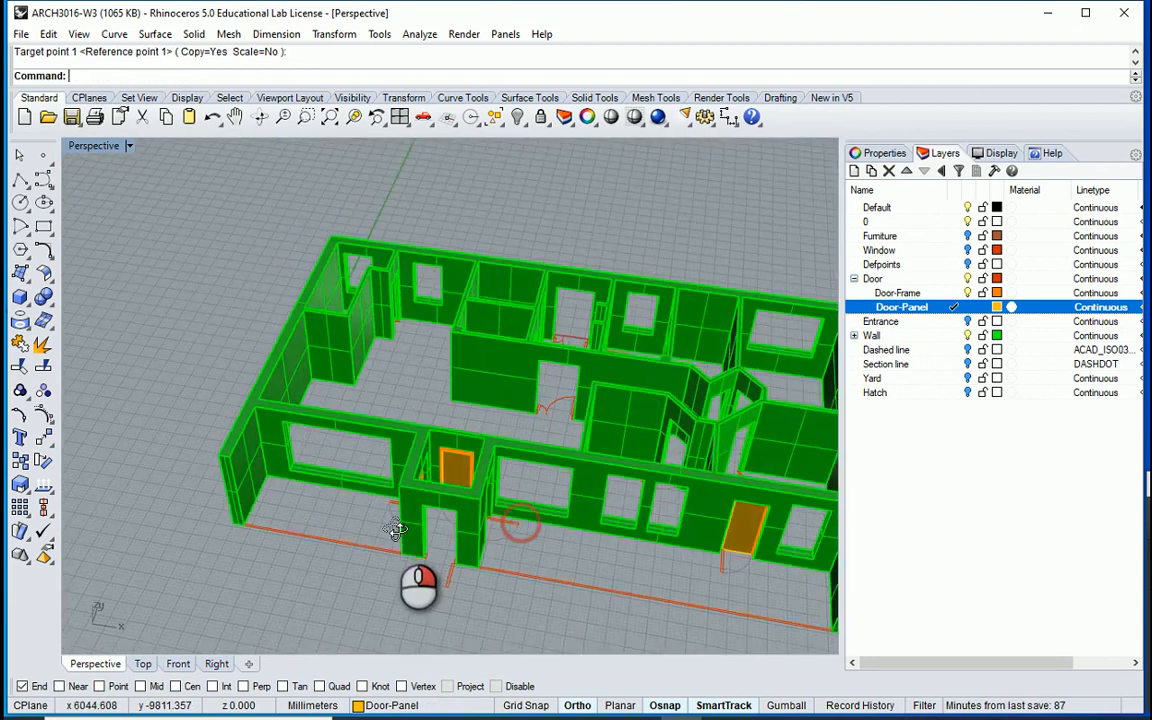
Step: Start copying the Door block in the vestibule's inner doorway, with a bottom corner of its frame as the base point
scroll(400, 525, up, 10)
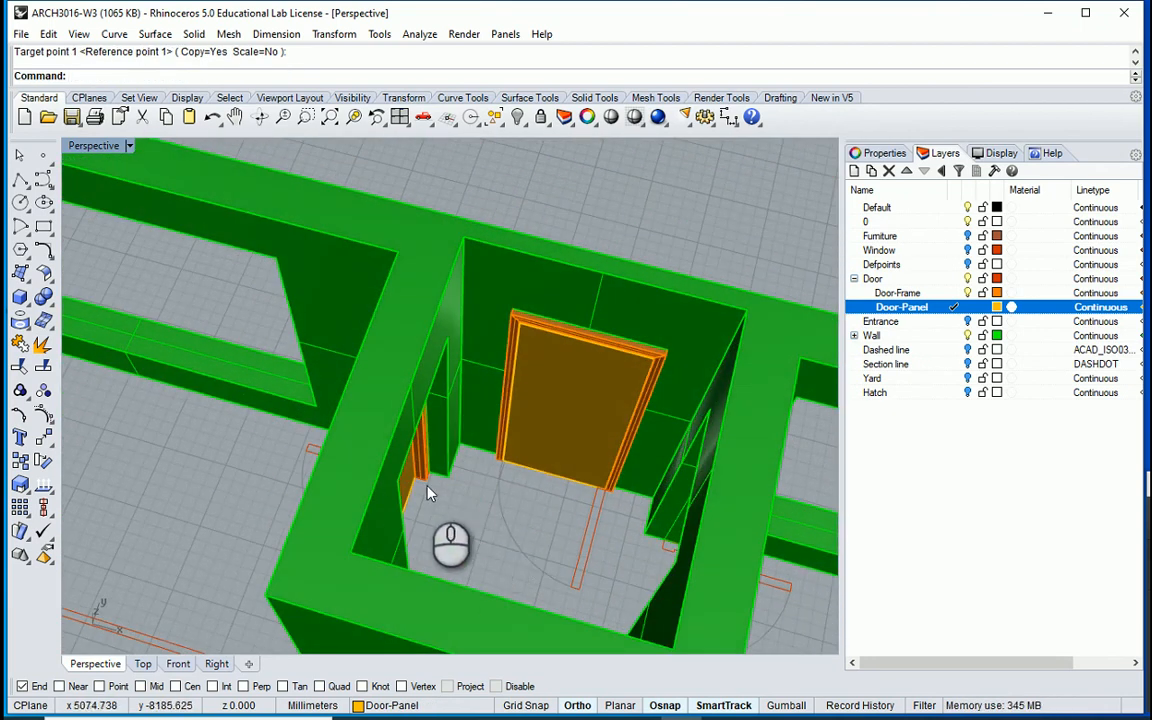
click(578, 443)
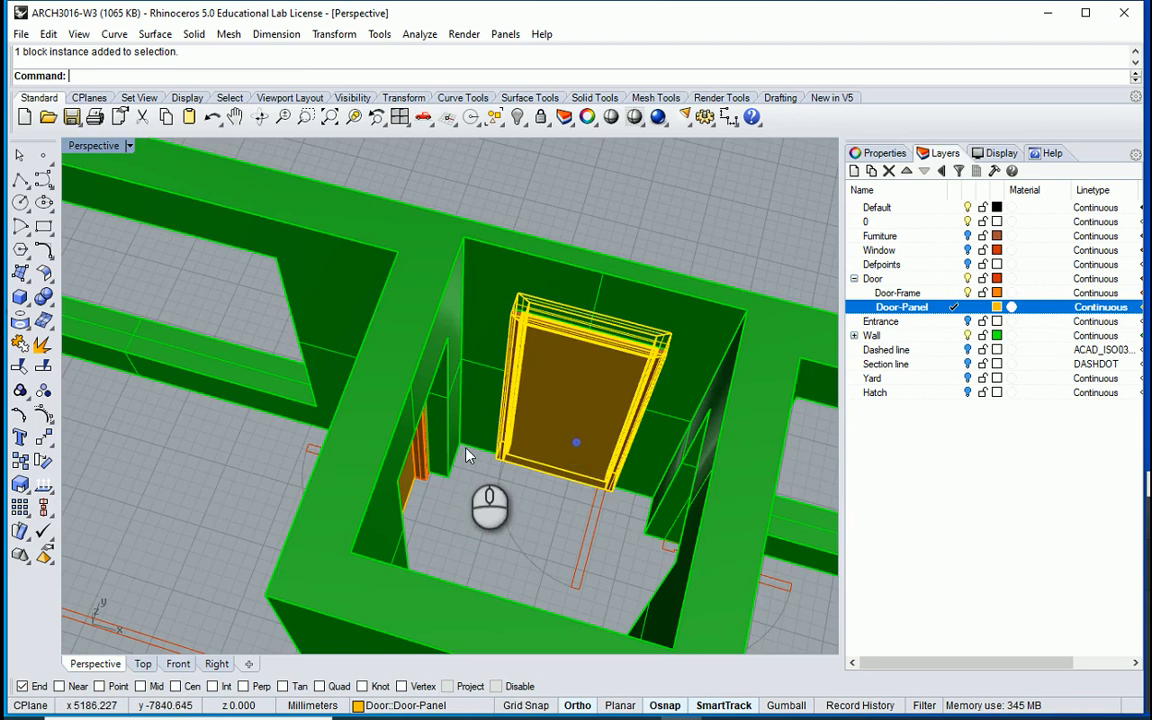
right_drag(466, 456, 175, 435)
scroll(284, 318, up, 2)
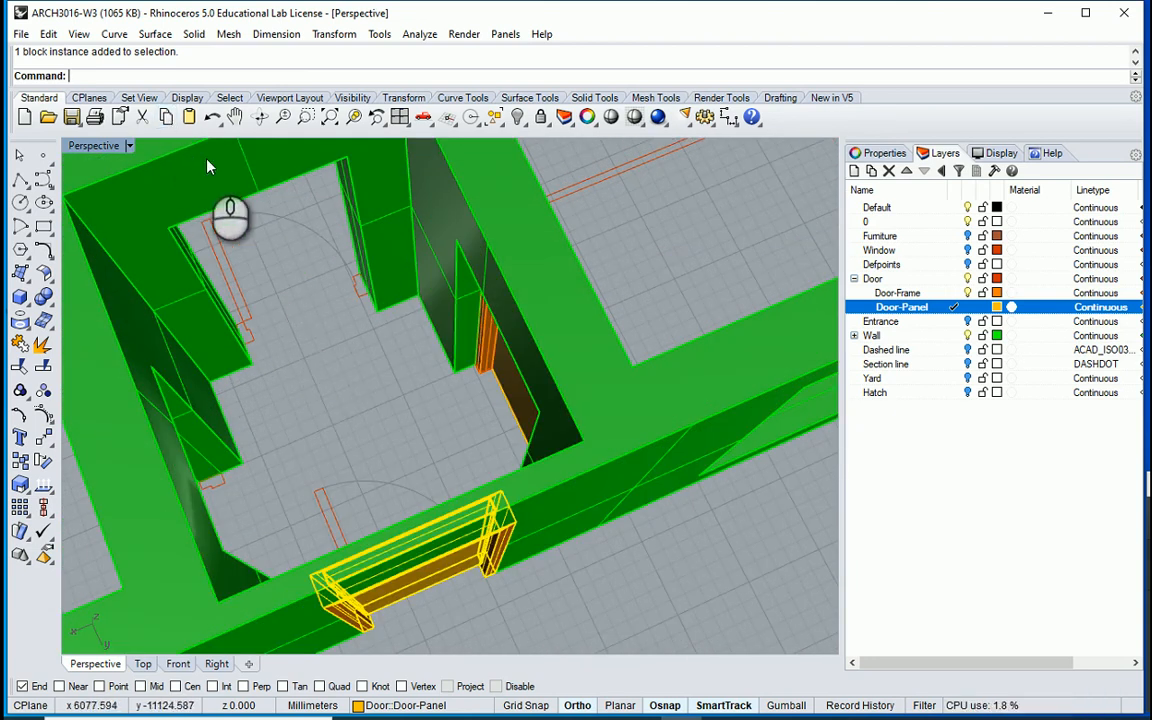
text(c)
key(Return)
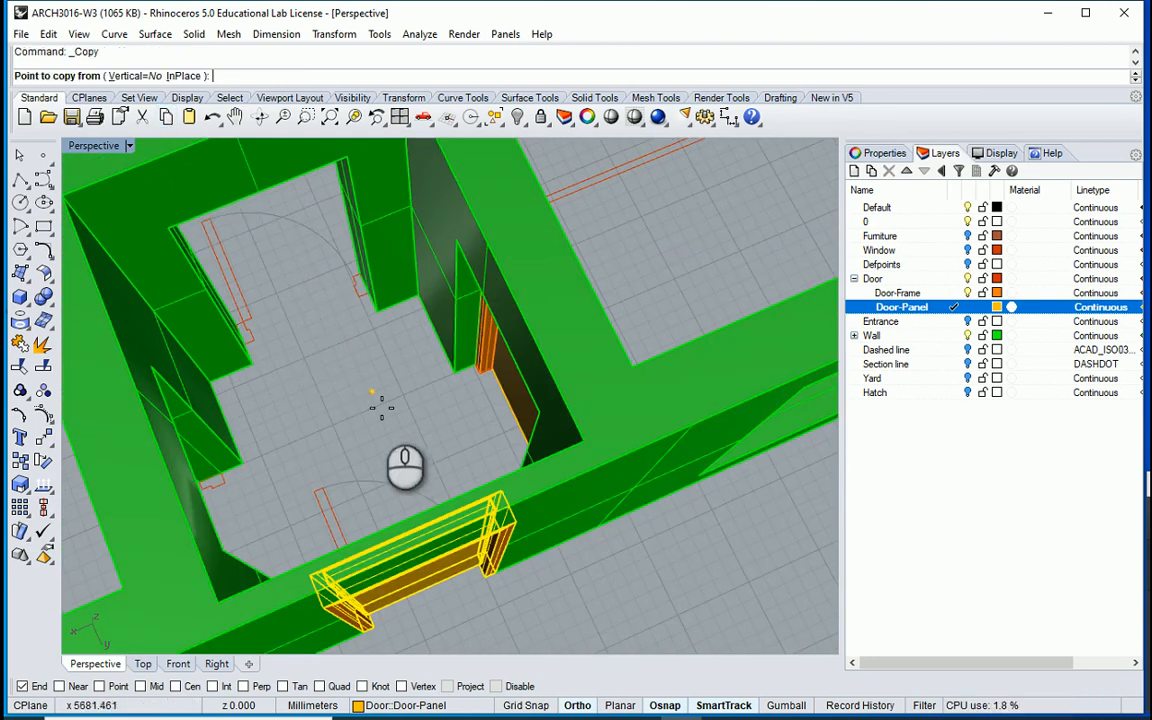
scroll(502, 574, up, 5)
click(490, 545)
Step: Place the door copy in the vestibule's outer doorway by snapping to the matching corner of its jamb outline, and finish the copy
scroll(496, 540, down, 4)
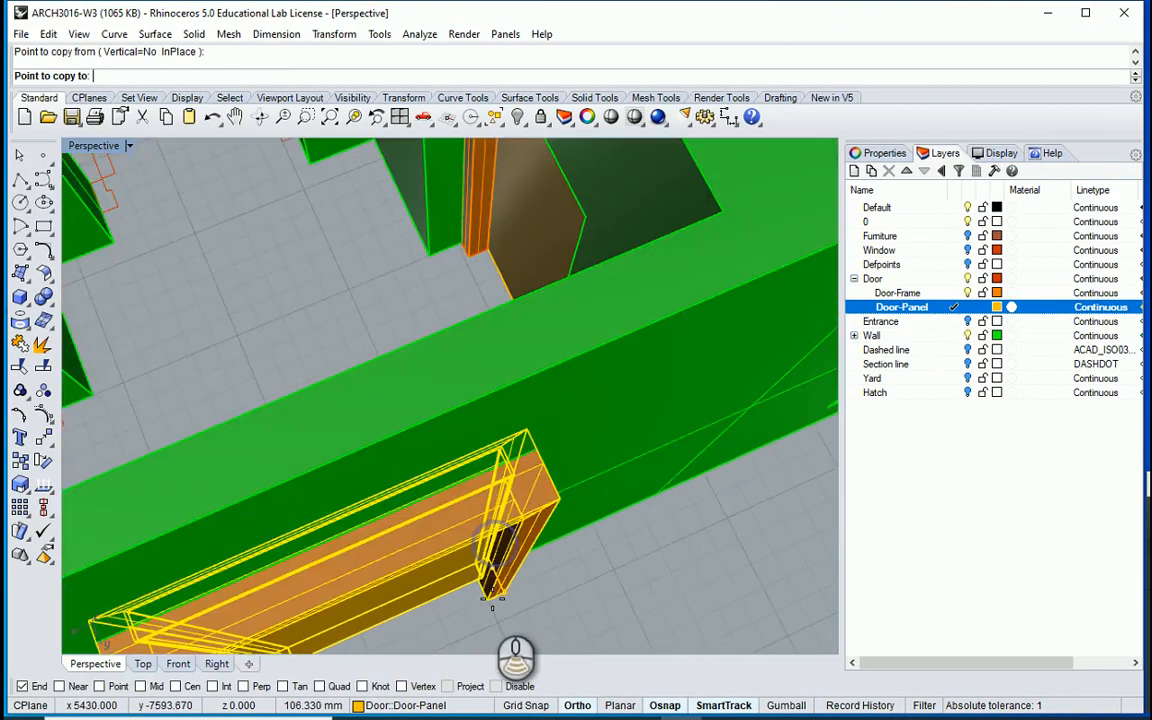
scroll(384, 287, up, 4)
scroll(385, 286, up, 4)
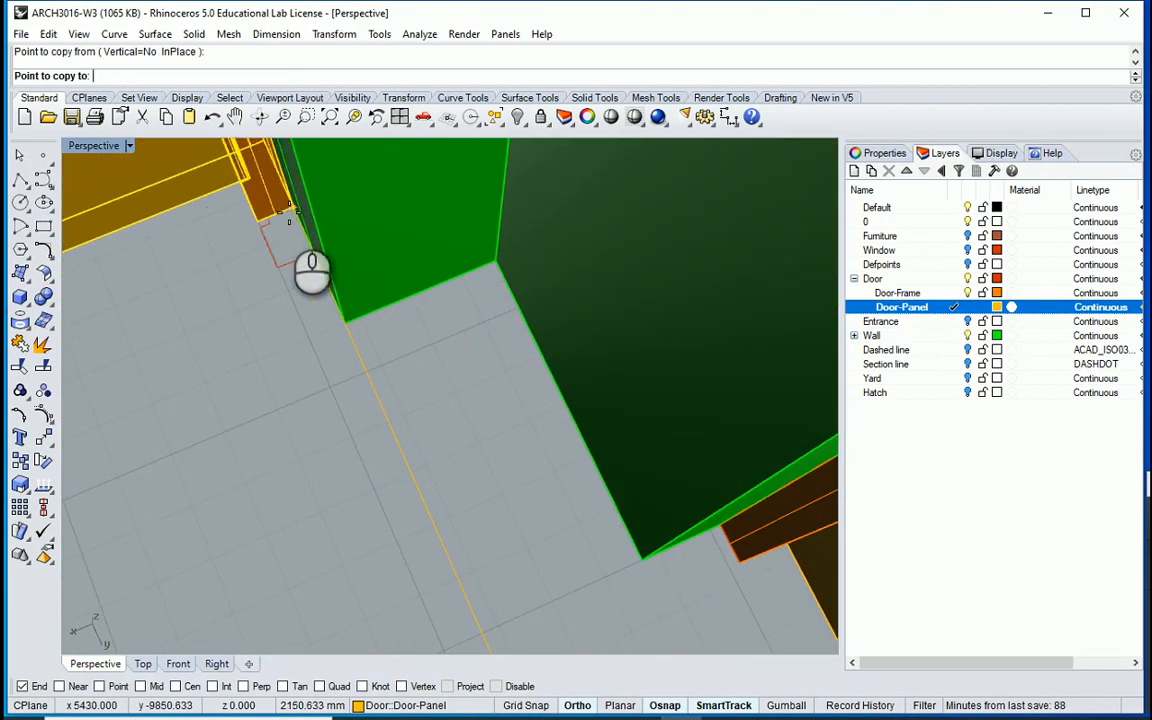
click(316, 250)
scroll(517, 311, down, 2)
right_click(477, 287)
scroll(477, 287, down, 8)
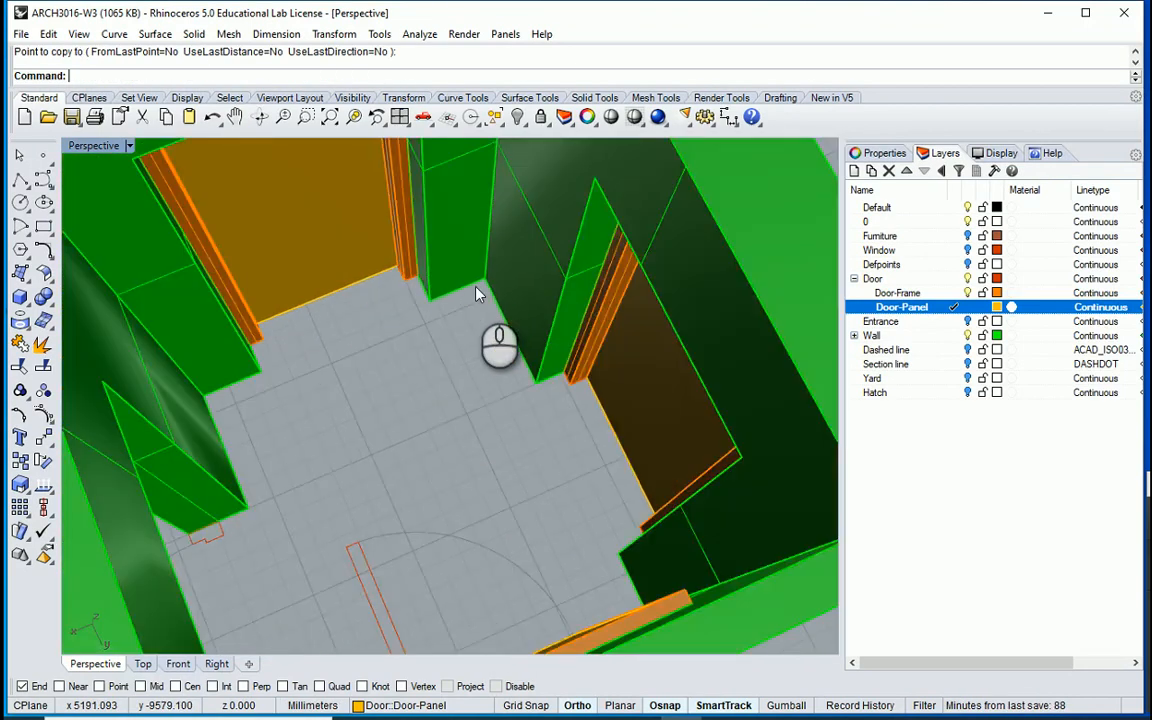
Step: Mirror the vestibule's side-wall door into the opposite side-wall opening about the inner door's midpoint, with the Mid snap enabled
right_drag(473, 337, 25, 420)
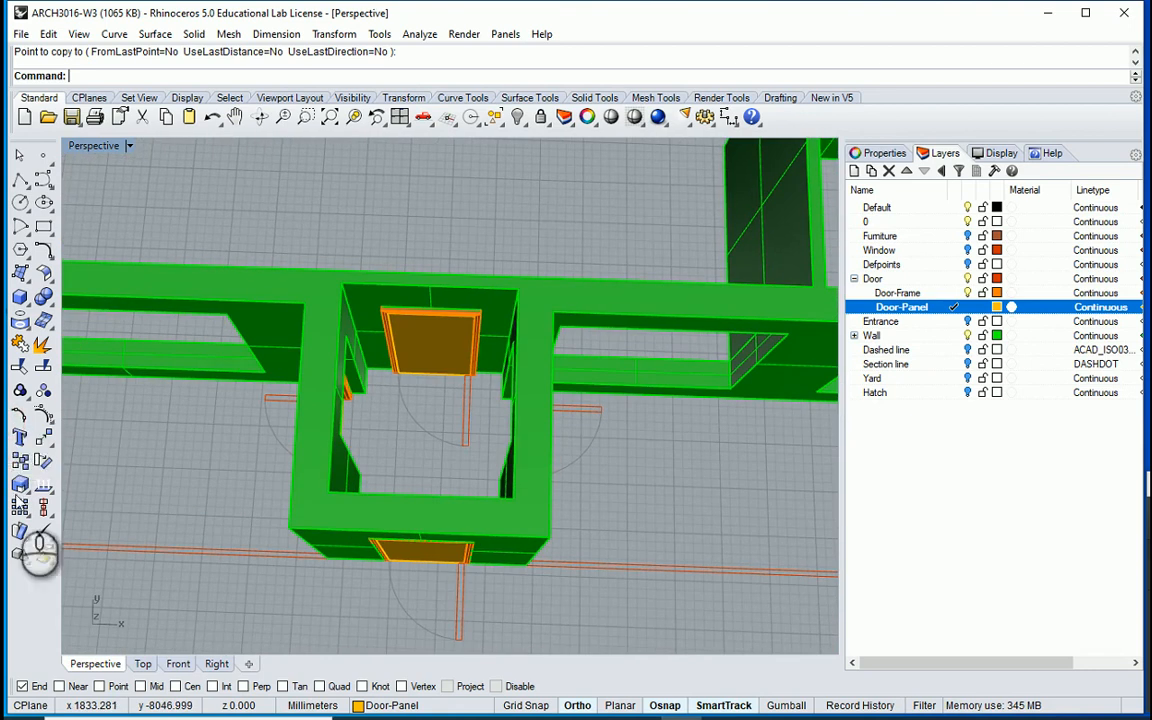
scroll(513, 400, up, 5)
click(93, 444)
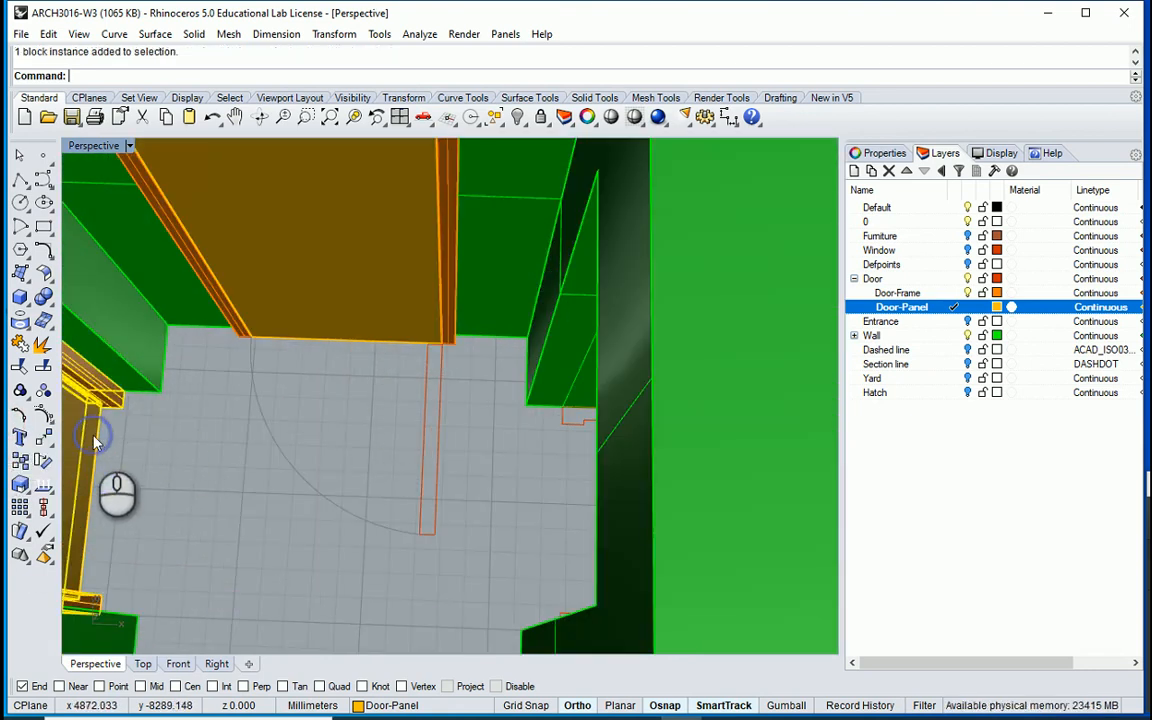
scroll(345, 447, down, 3)
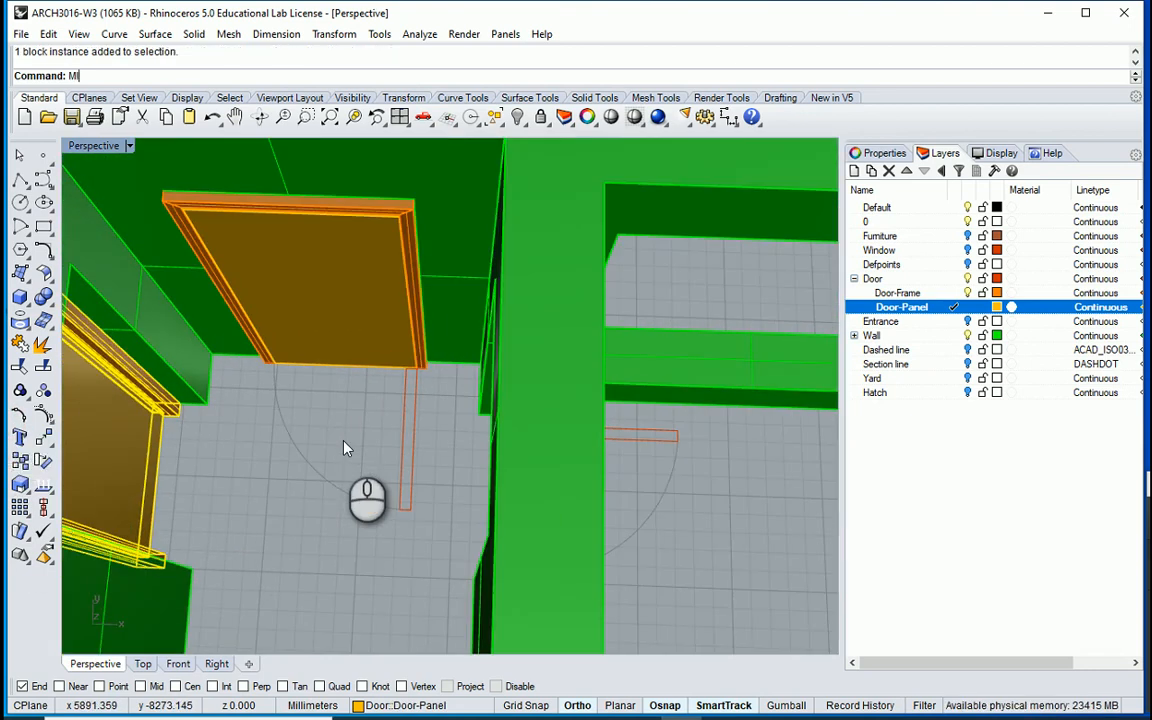
key(Return)
scroll(335, 430, up, 1)
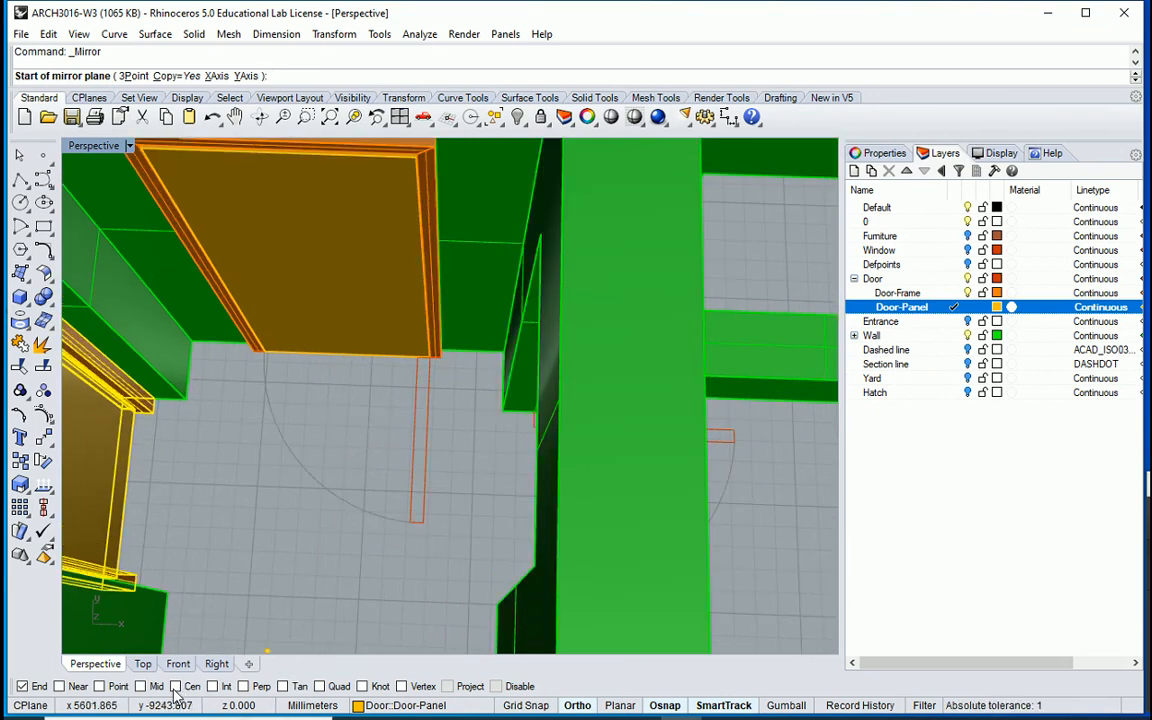
click(142, 687)
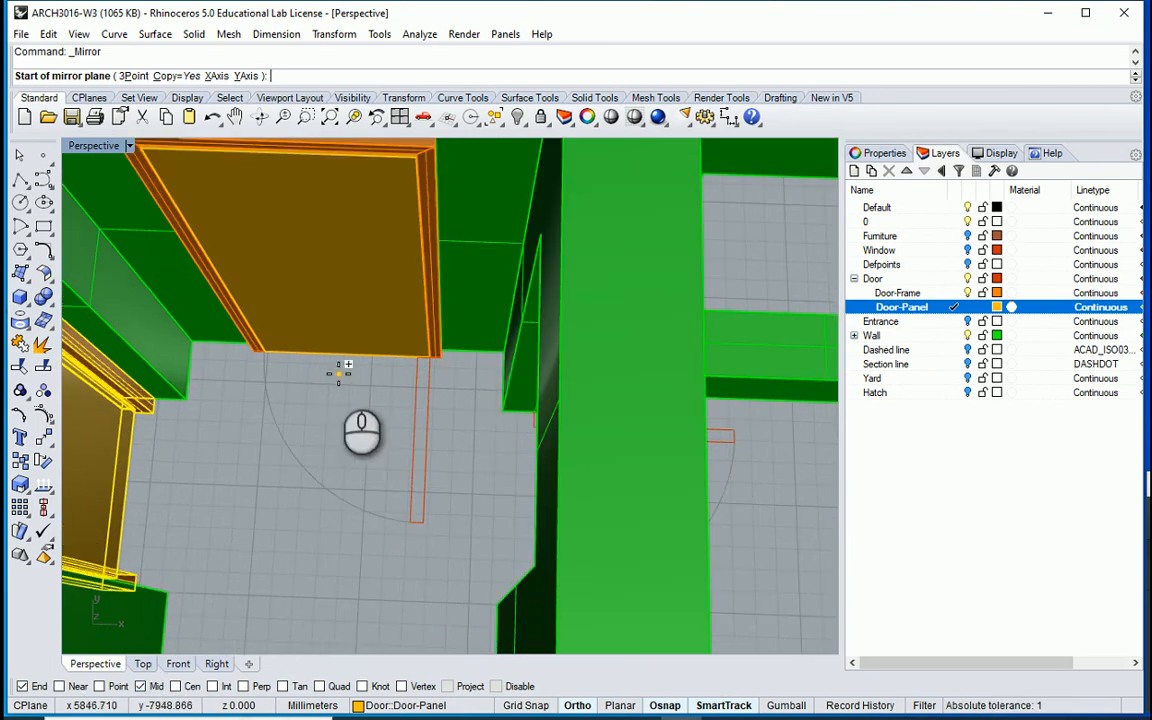
click(335, 352)
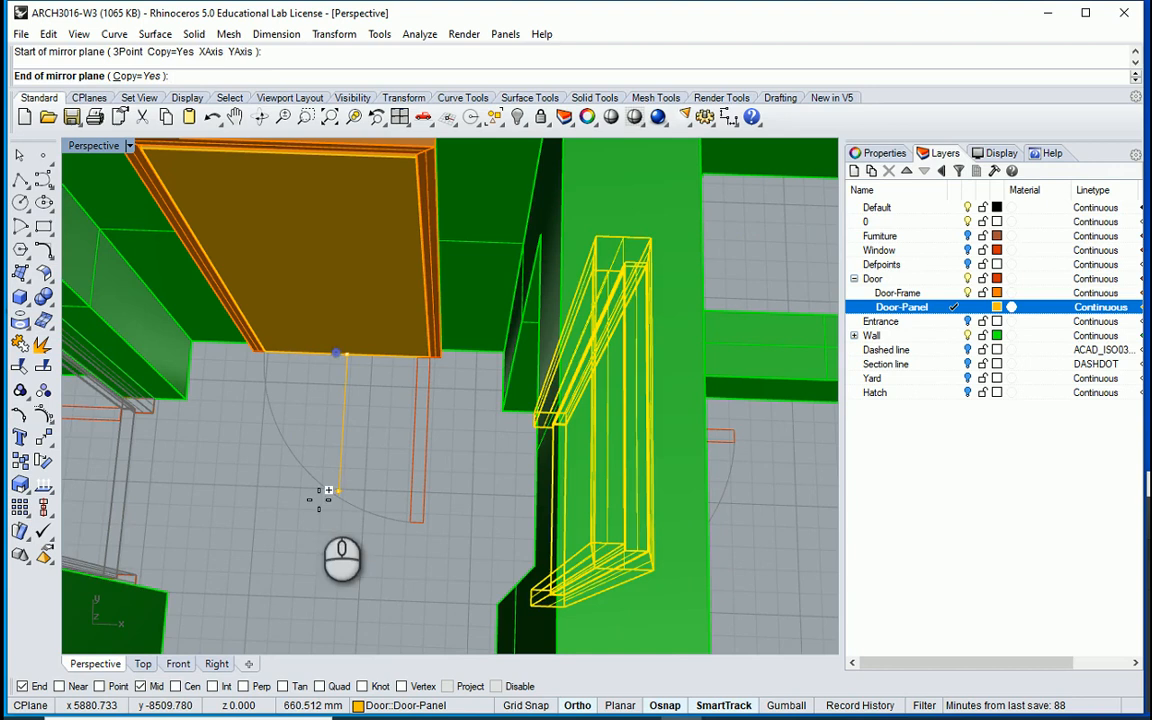
click(320, 565)
right_drag(340, 546, 488, 388)
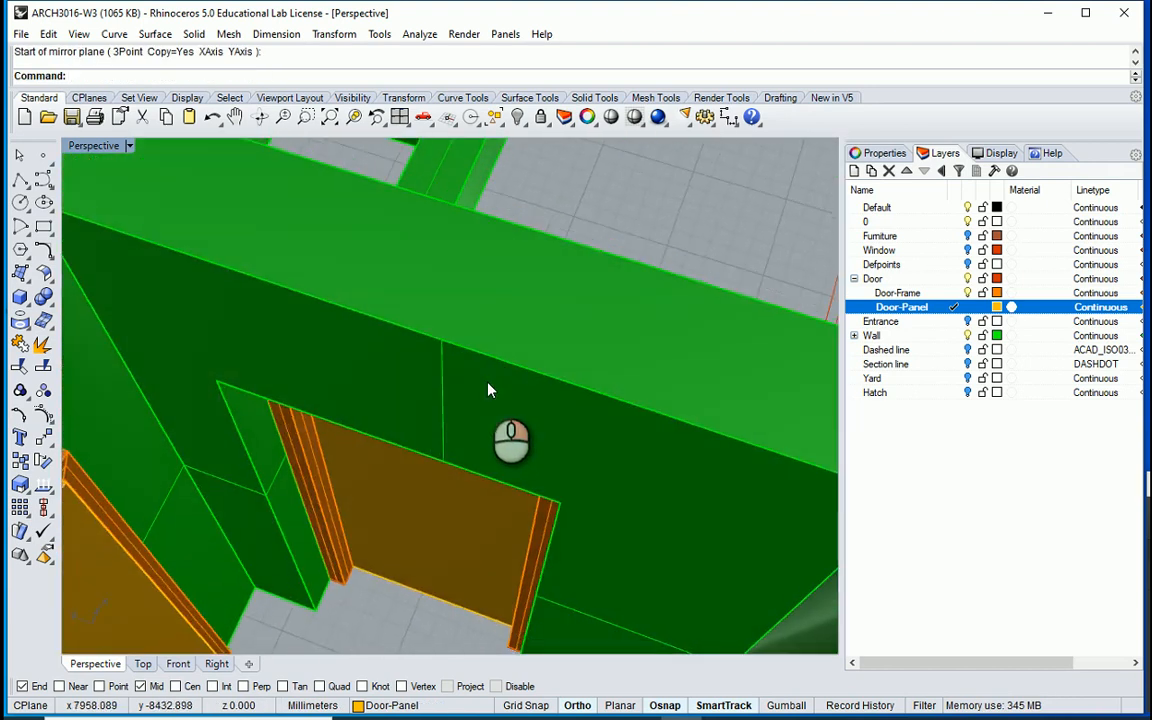
Step: Start Orient on the front-wall door of the adjoining room with Copy=Yes, using two base corners of one frame jamb as reference points
scroll(463, 401, down, 12)
right_drag(487, 439, 465, 411)
scroll(761, 442, up, 8)
scroll(620, 450, up, 5)
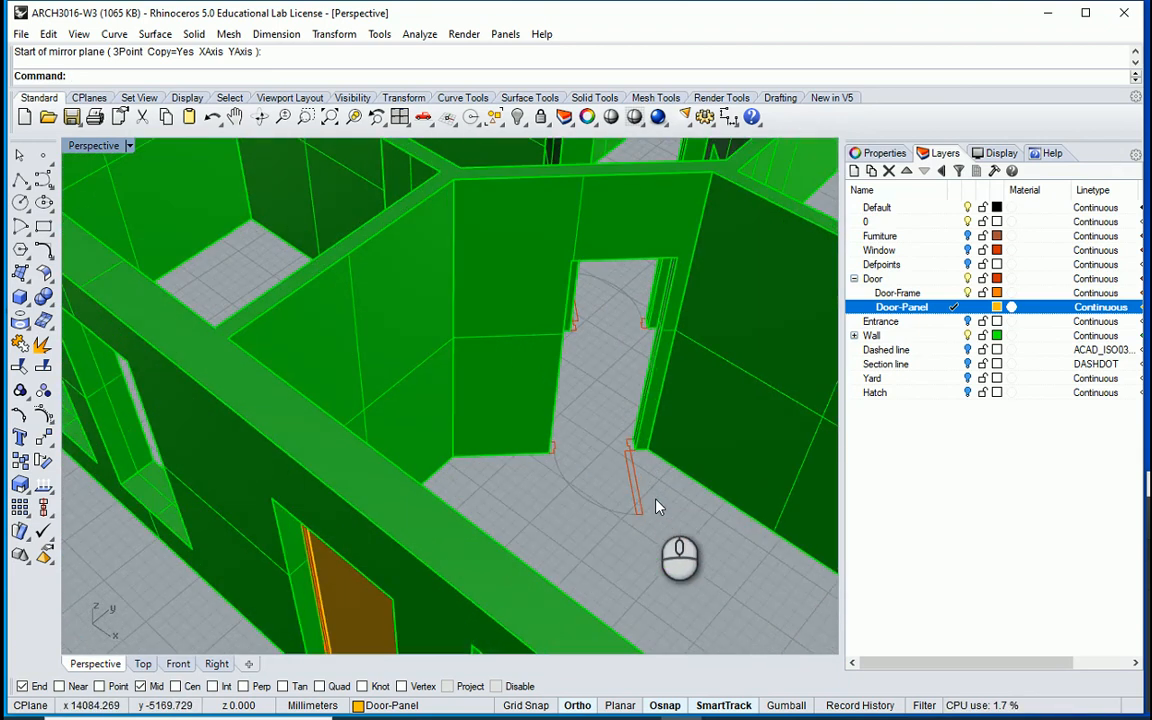
right_drag(578, 447, 360, 520)
right_drag(194, 480, 247, 494)
scroll(167, 499, up, 3)
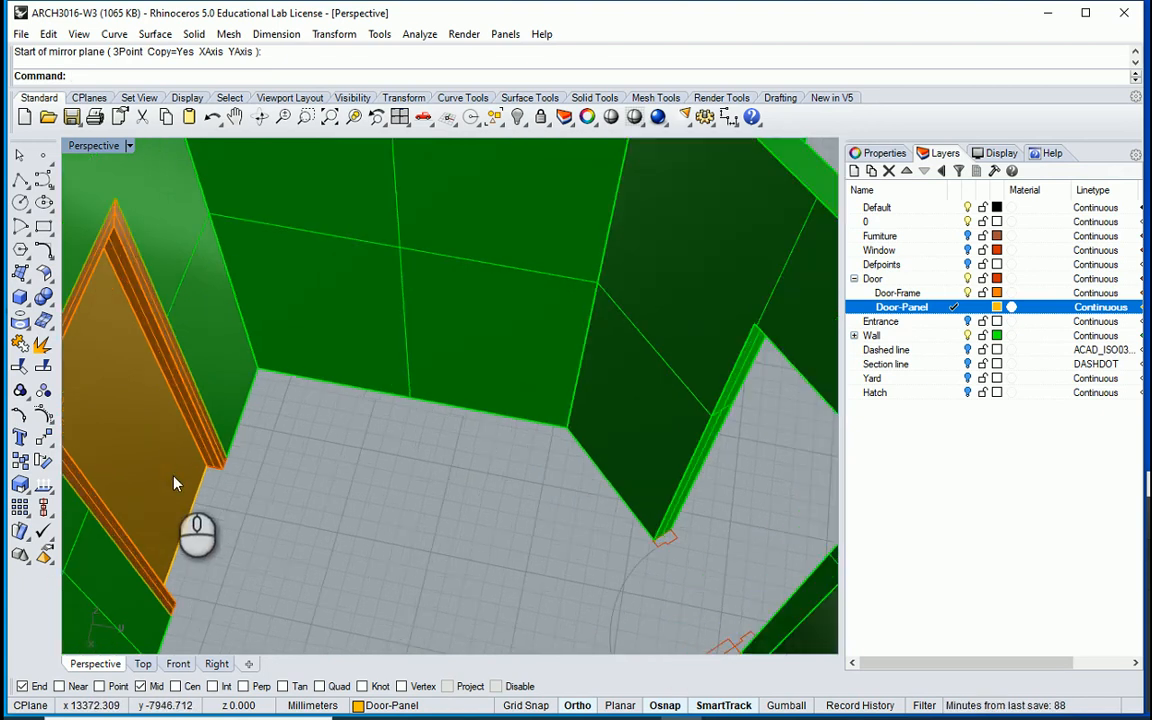
click(158, 430)
mouse_move(242, 435)
right_down()
mouse_move(188, 444)
mouse_move(230, 416)
right_up()
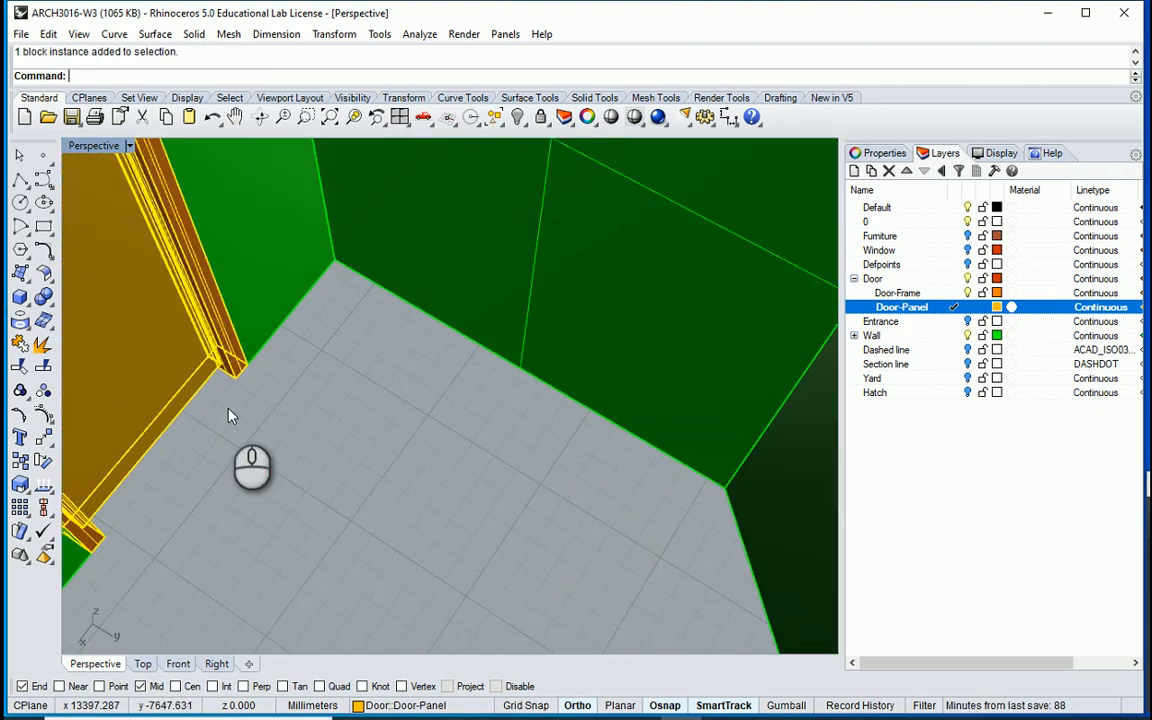
key(Return)
scroll(231, 398, up, 3)
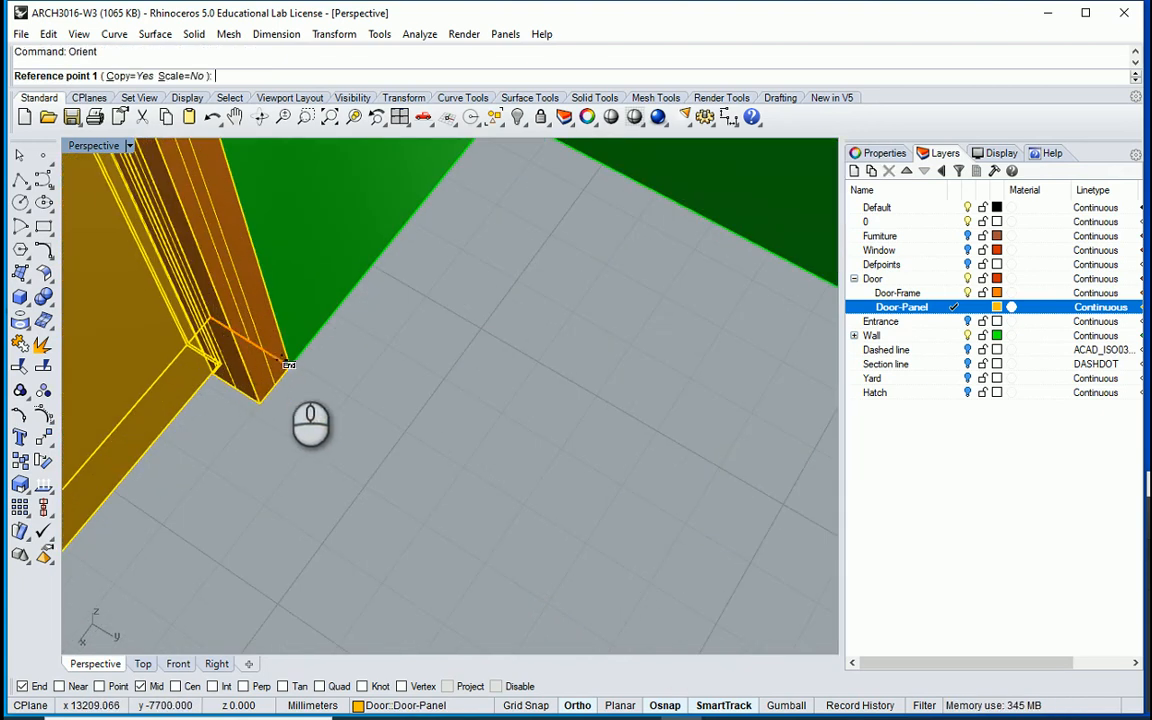
click(289, 364)
click(258, 400)
Step: Place the oriented door copy in the angled interior wall's opening by snapping both target points to the jamb outline's corners
scroll(258, 400, down, 3)
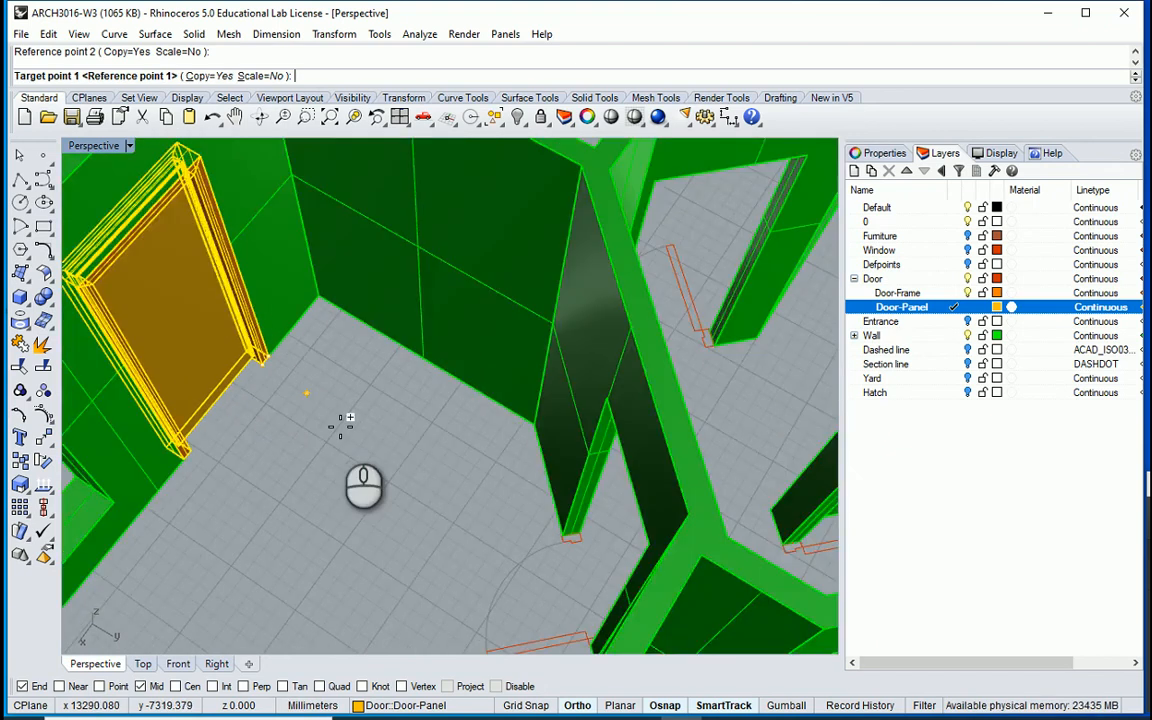
right_drag(303, 393, 178, 427)
scroll(316, 527, up, 5)
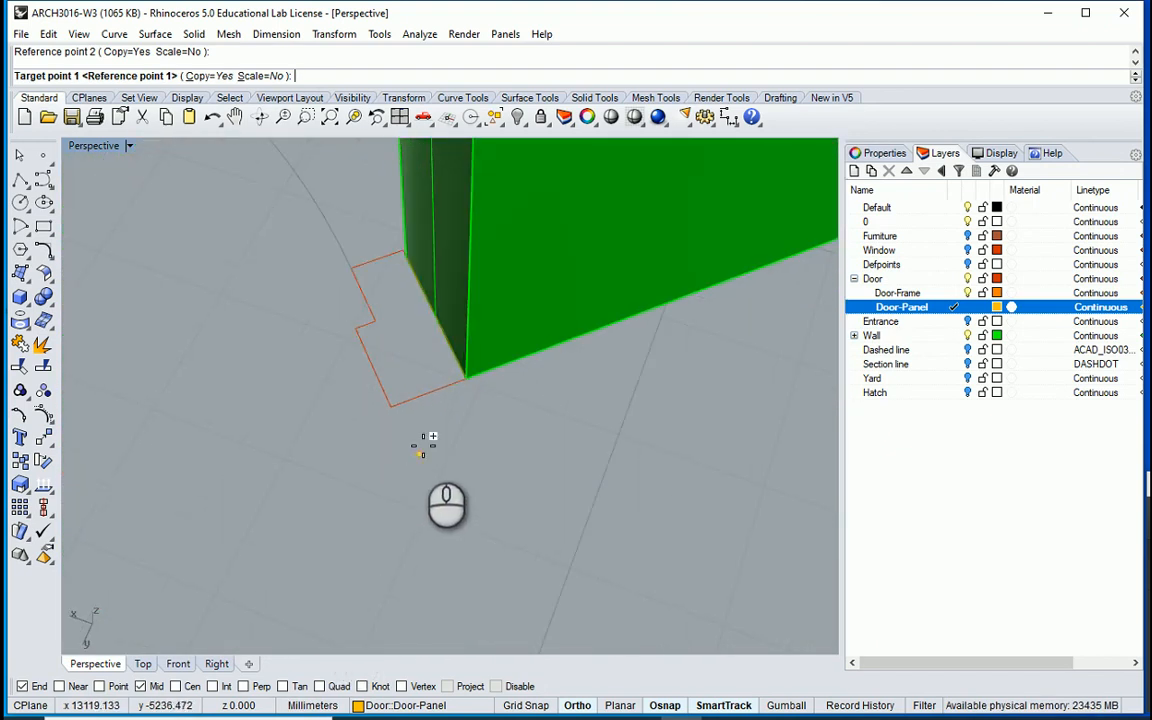
click(468, 383)
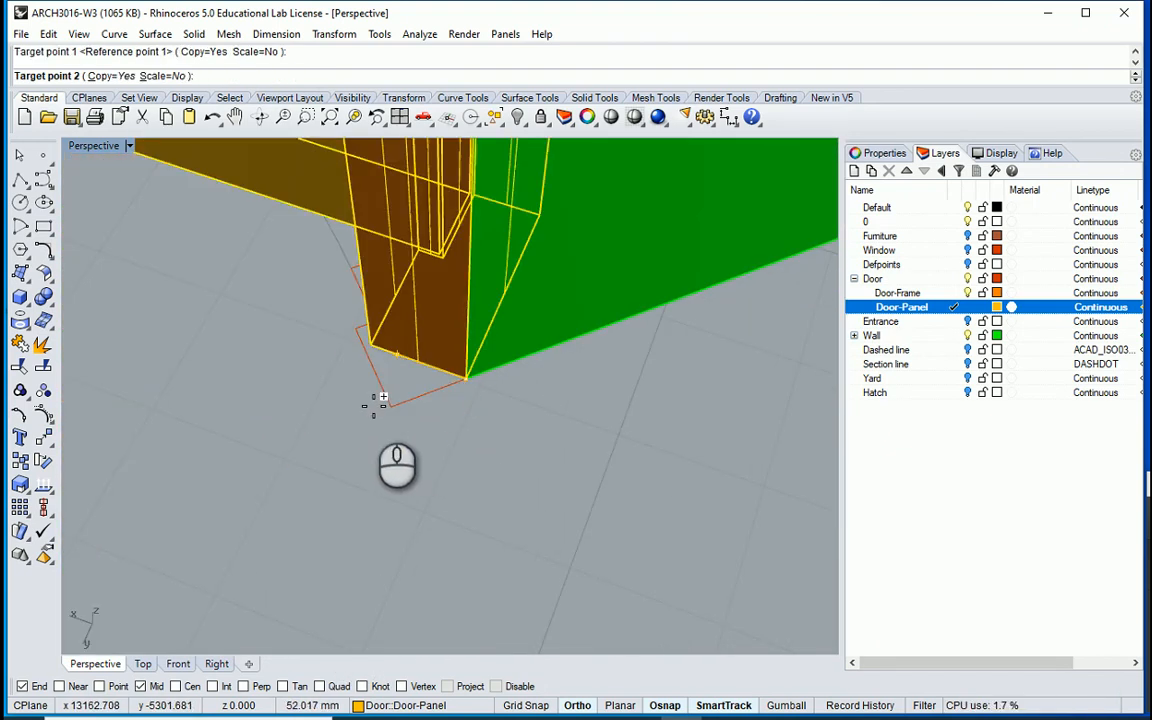
scroll(427, 427, down, 3)
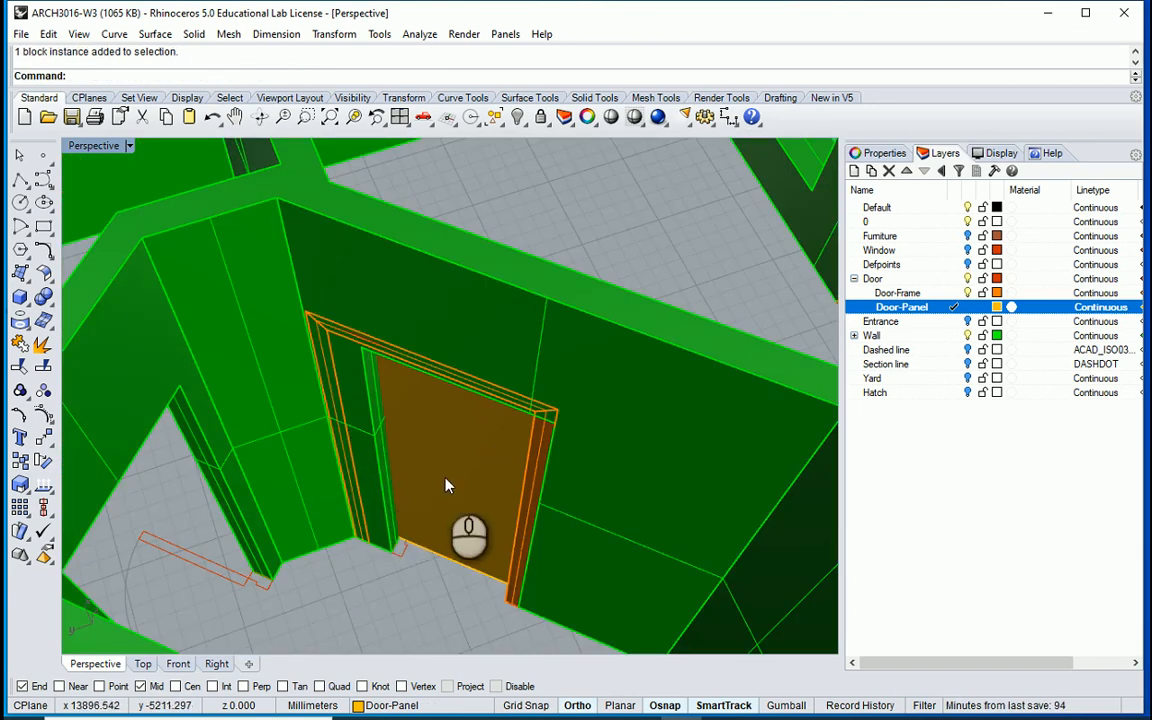
Step: Explode the oversized door copy in the interior opening into separate panel and frame, and clear the selection
scroll(450, 470, up, 2)
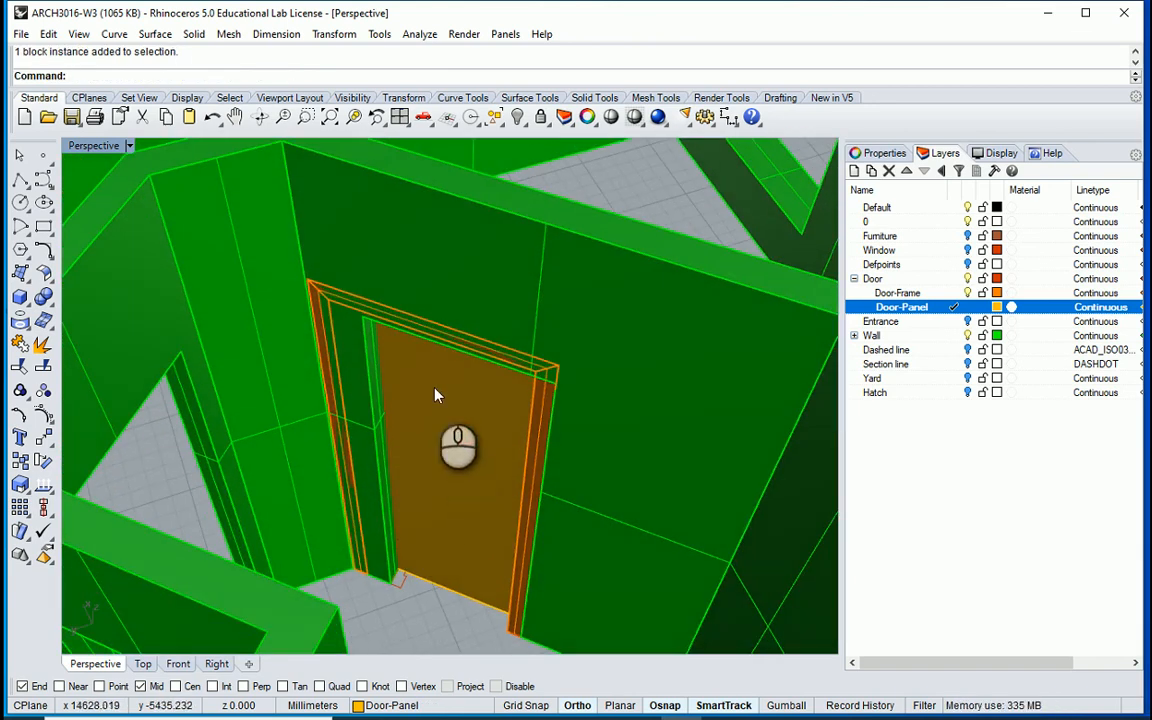
scroll(440, 403, up, 2)
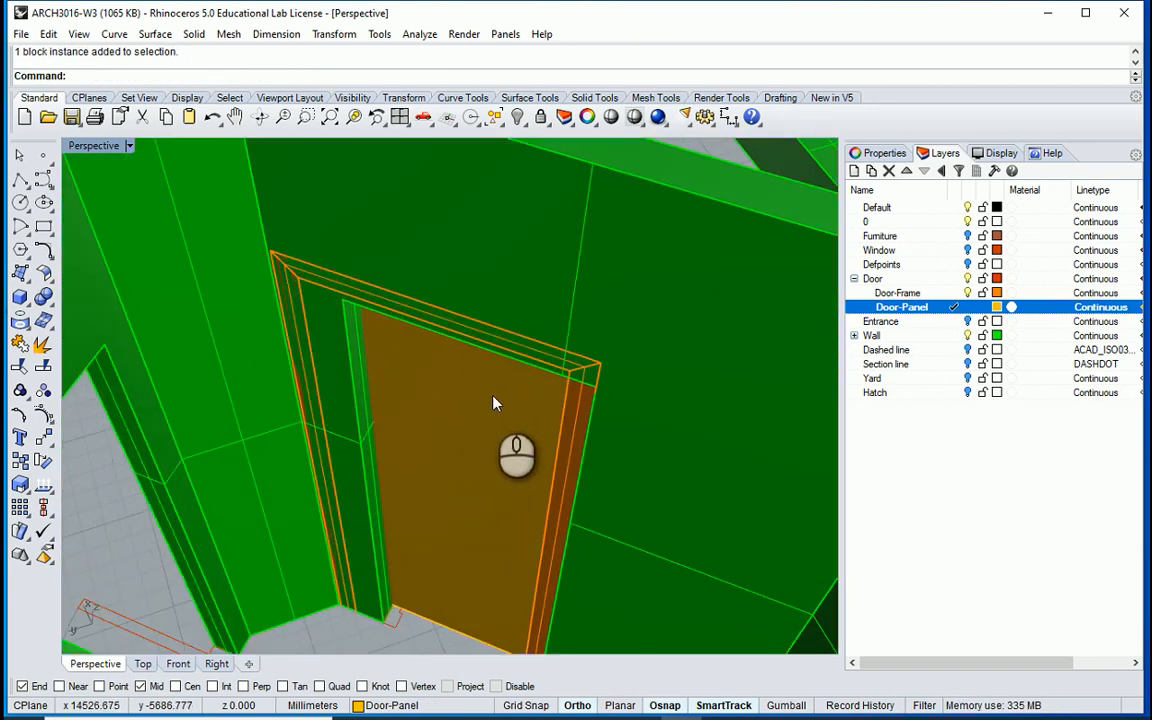
right_drag(501, 411, 375, 404)
click(347, 388)
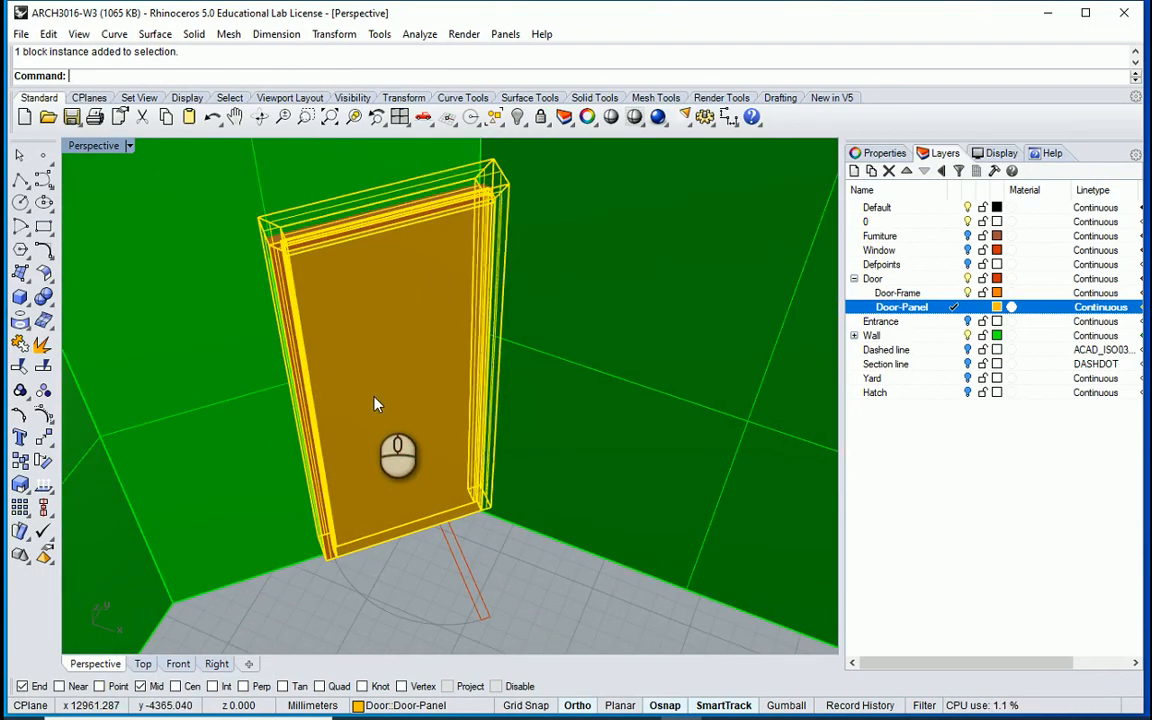
text(x)
key(Return)
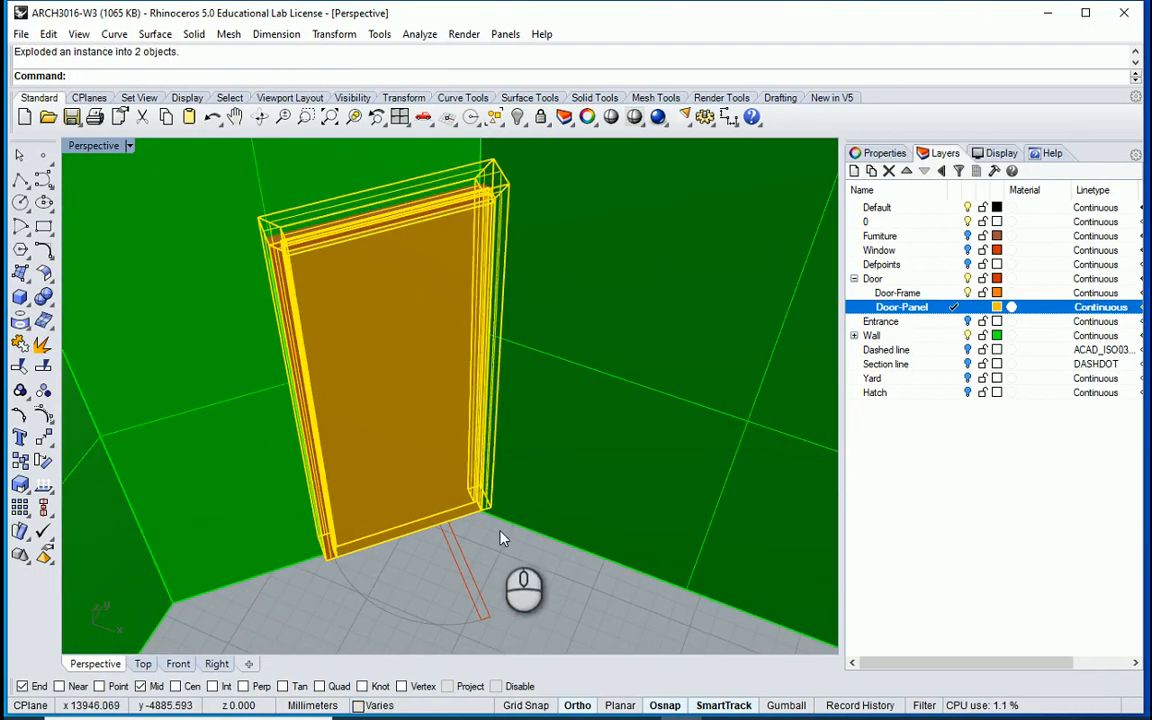
click(499, 530)
Step: Select the exploded door's panel and frame together and turn on their solid points with SolidPtOn
click(381, 382)
scroll(355, 219, up, 2)
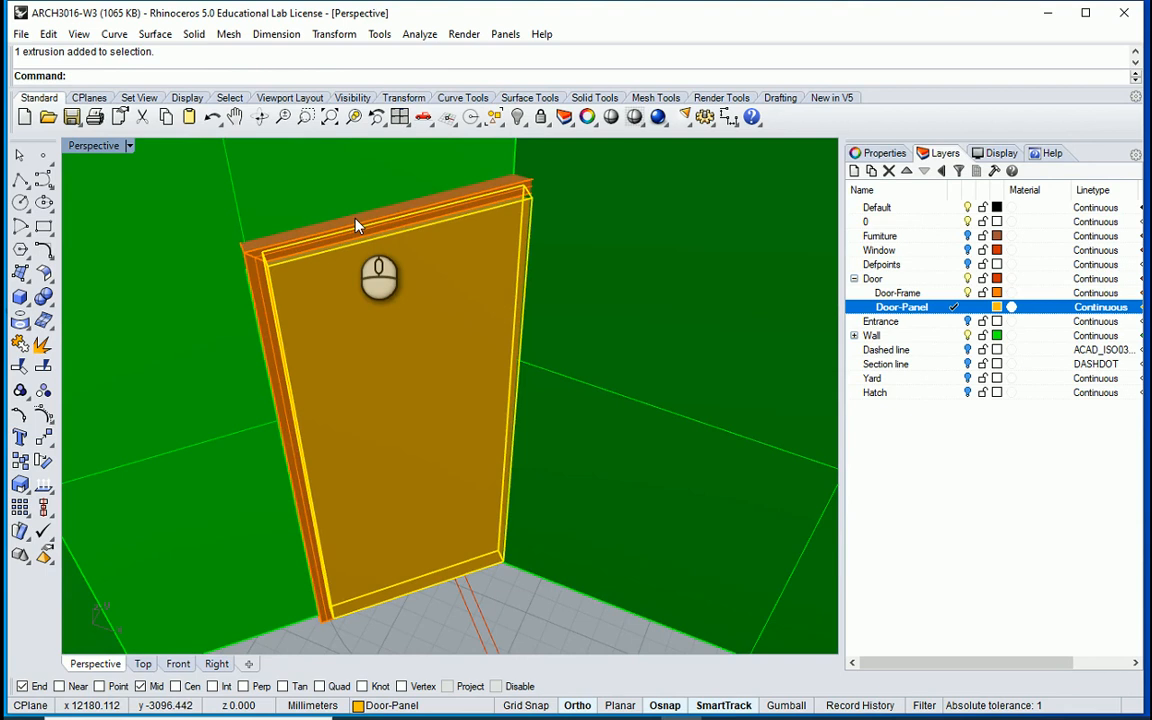
shift+click(355, 219)
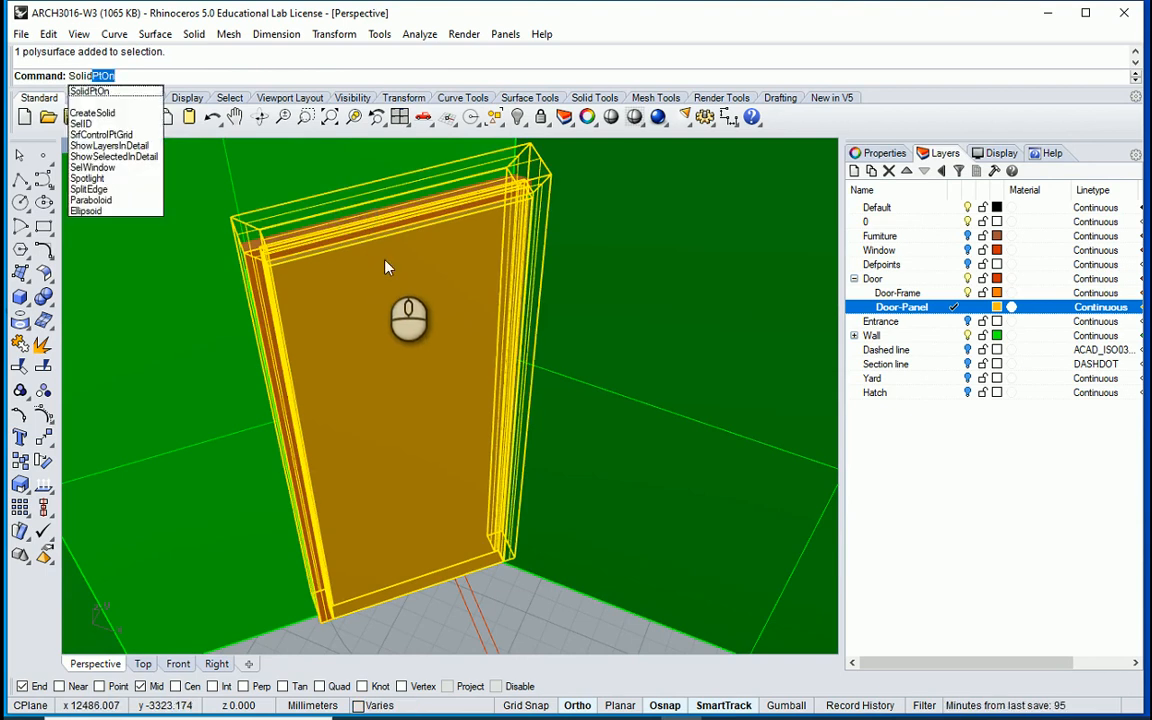
key(Return)
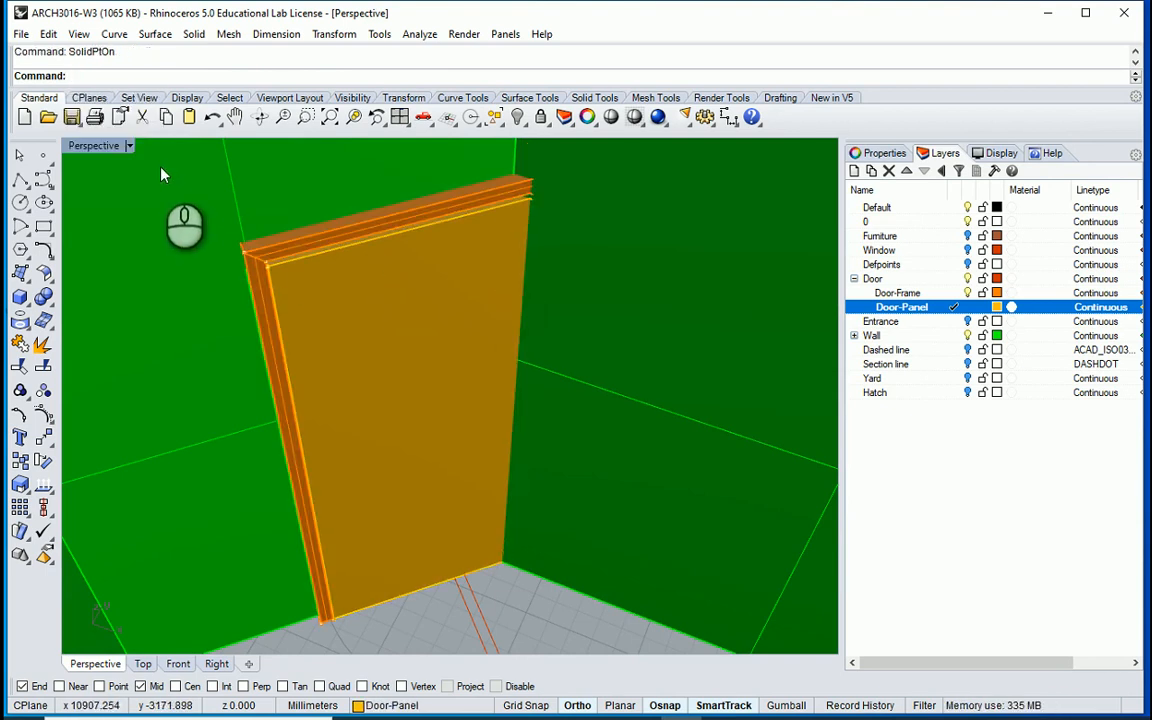
Step: Switch to the four-view layout and window-select the top solid points of the exploded door in the Front view
double_click(113, 150)
scroll(305, 460, up, 3)
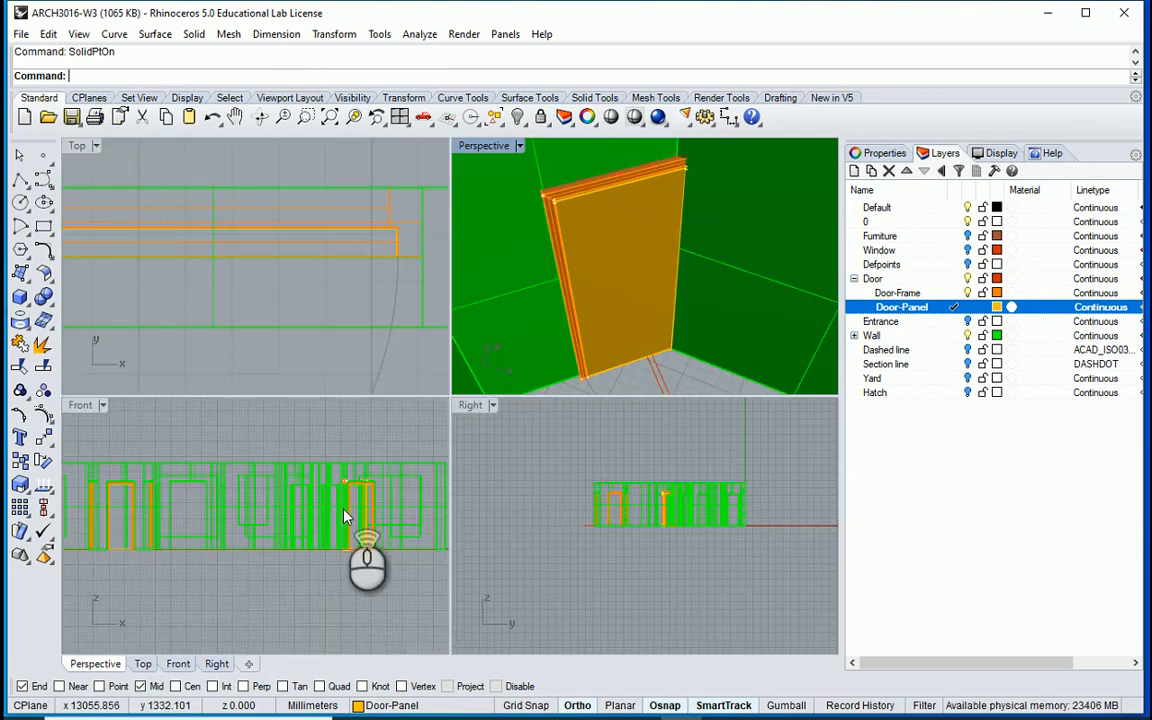
scroll(400, 470, up, 3)
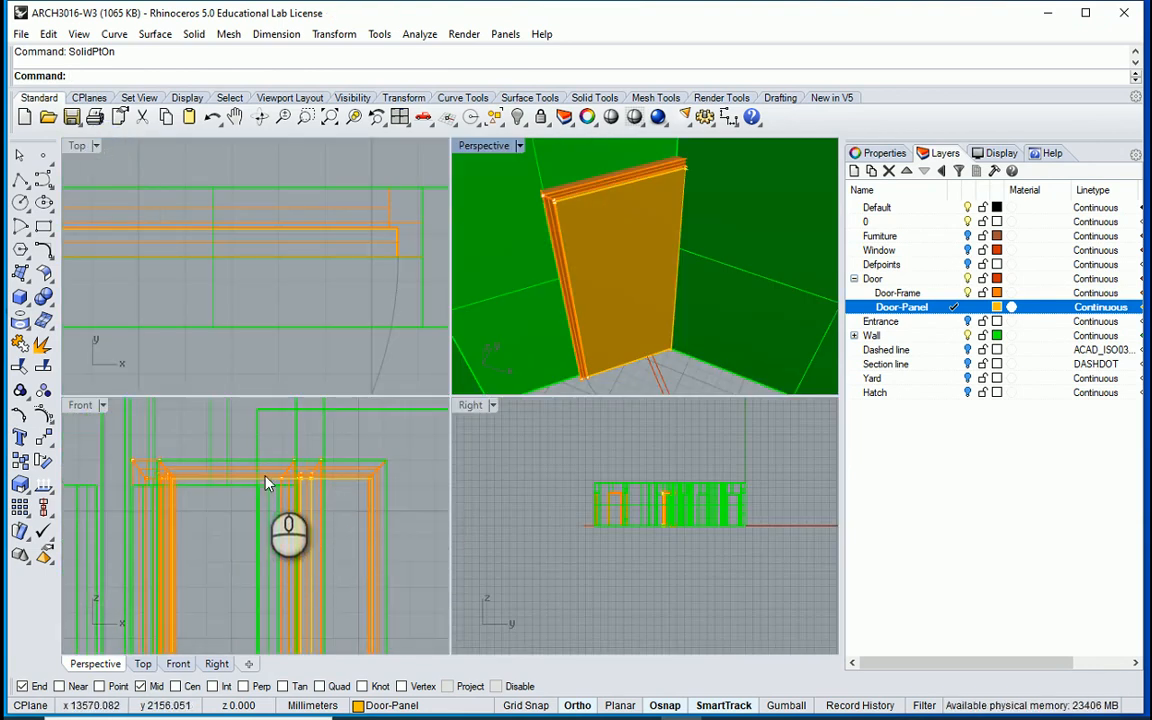
drag(113, 428, 446, 590)
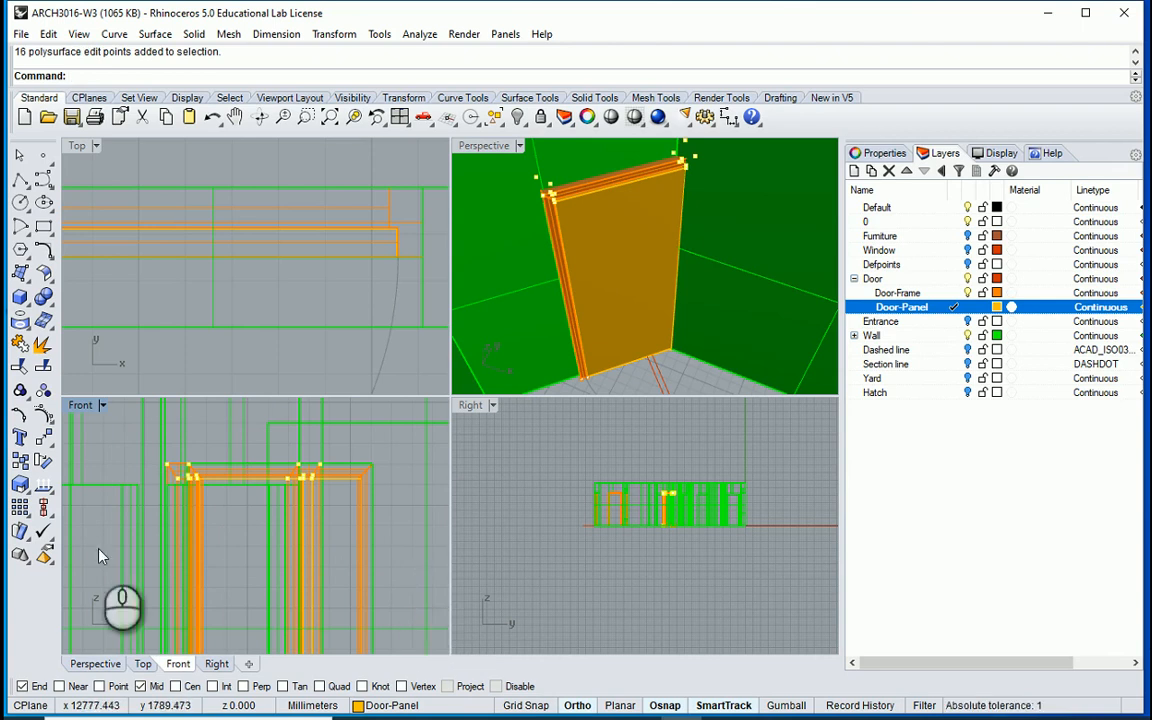
Step: Move the selected top solid points of the exploded door straight down by 100 mm in the Front view
scroll(152, 502, up, 2)
scroll(165, 450, up, 2)
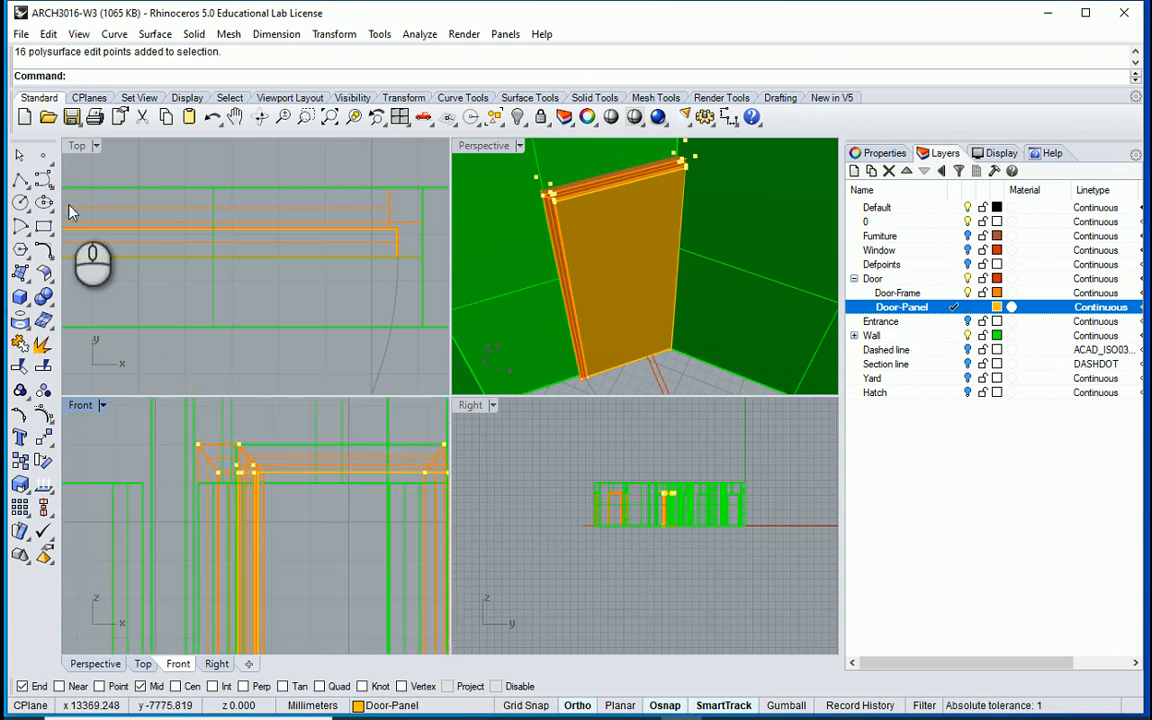
right_click(167, 312)
scroll(222, 452, up, 3)
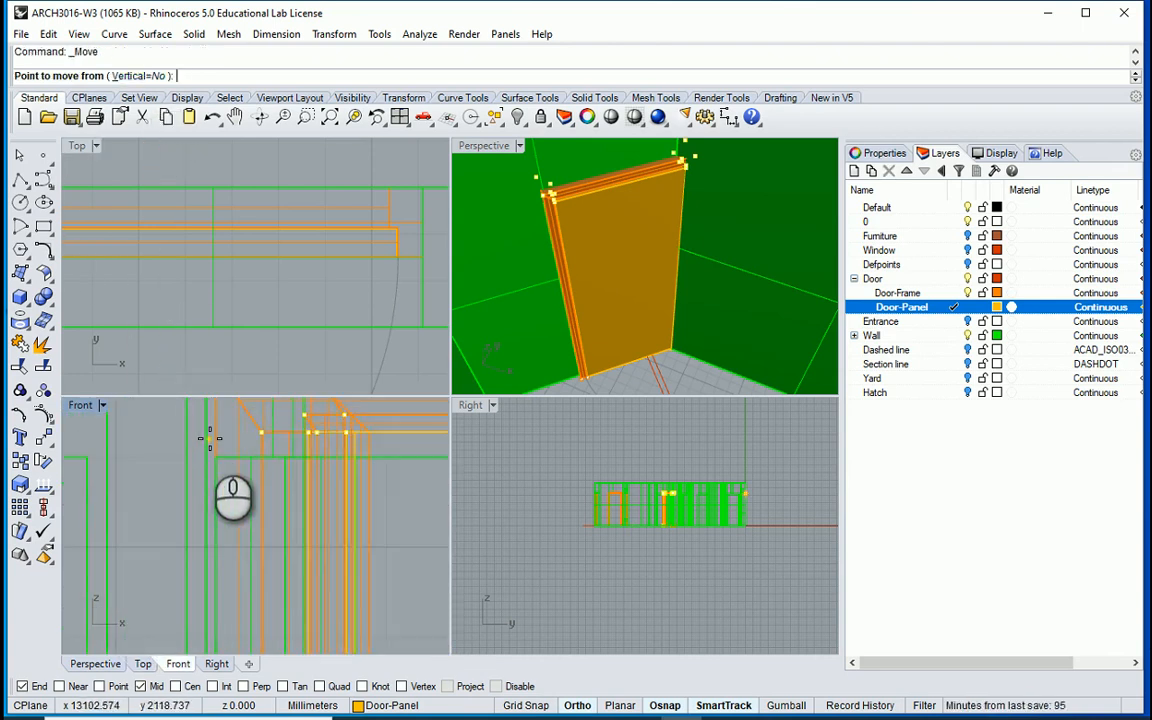
scroll(222, 445, up, 2)
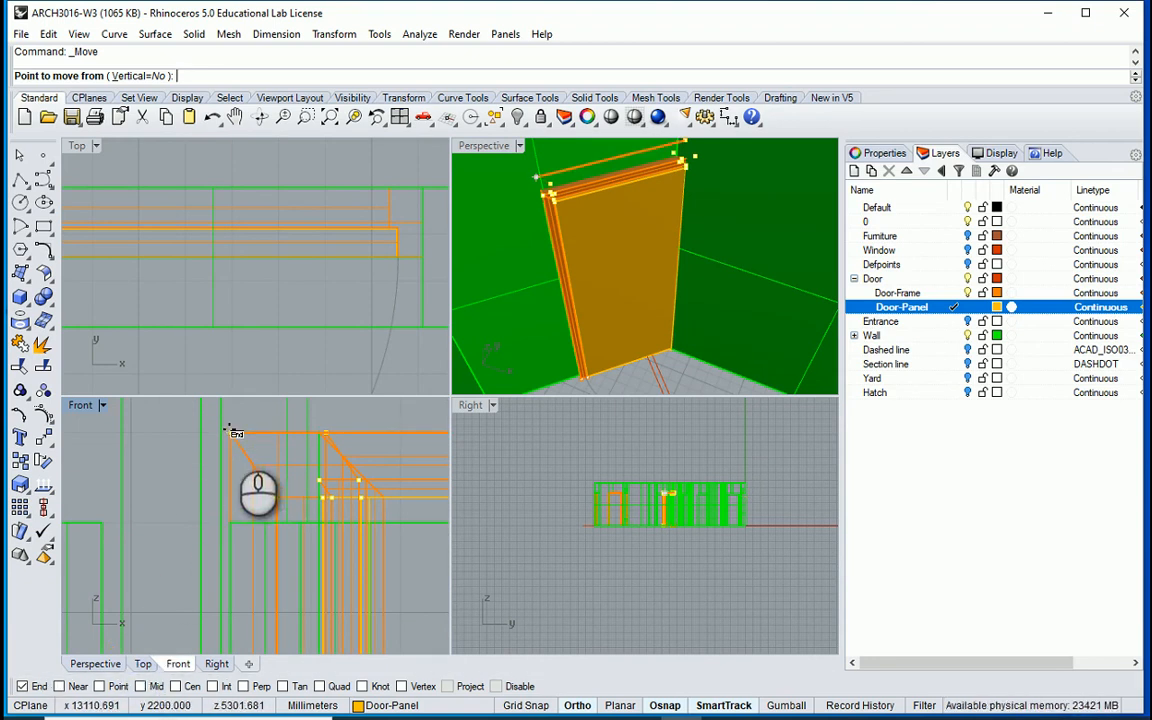
click(231, 430)
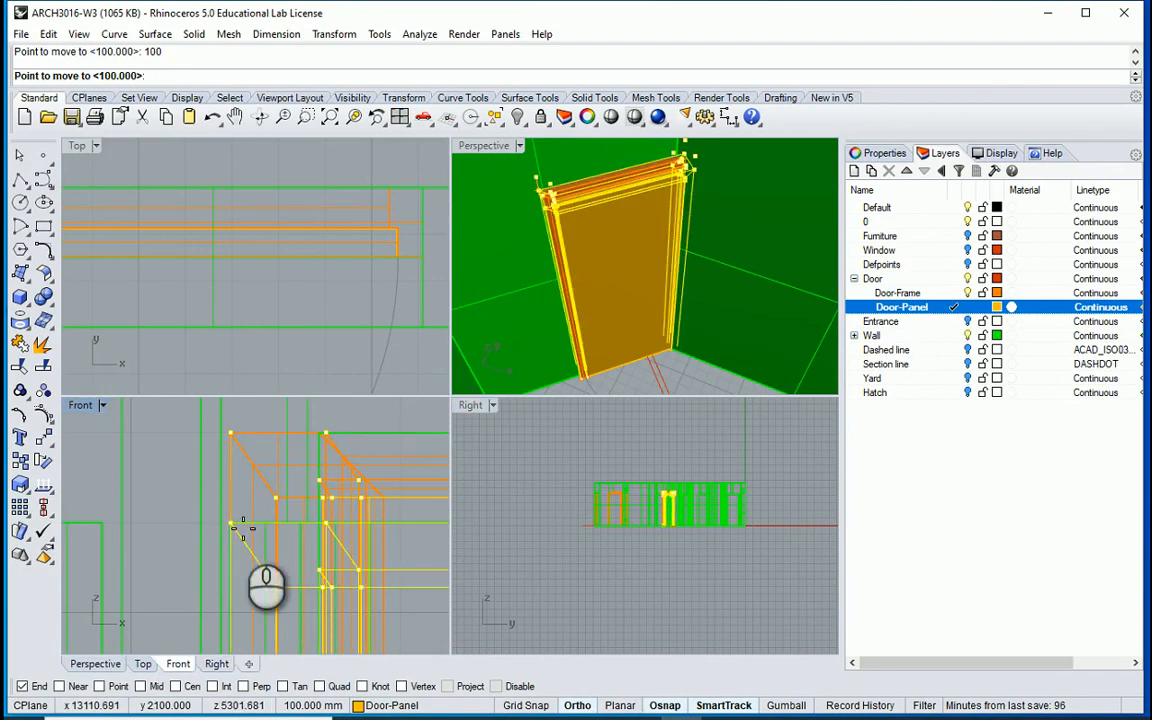
click(227, 519)
scroll(225, 500, down, 3)
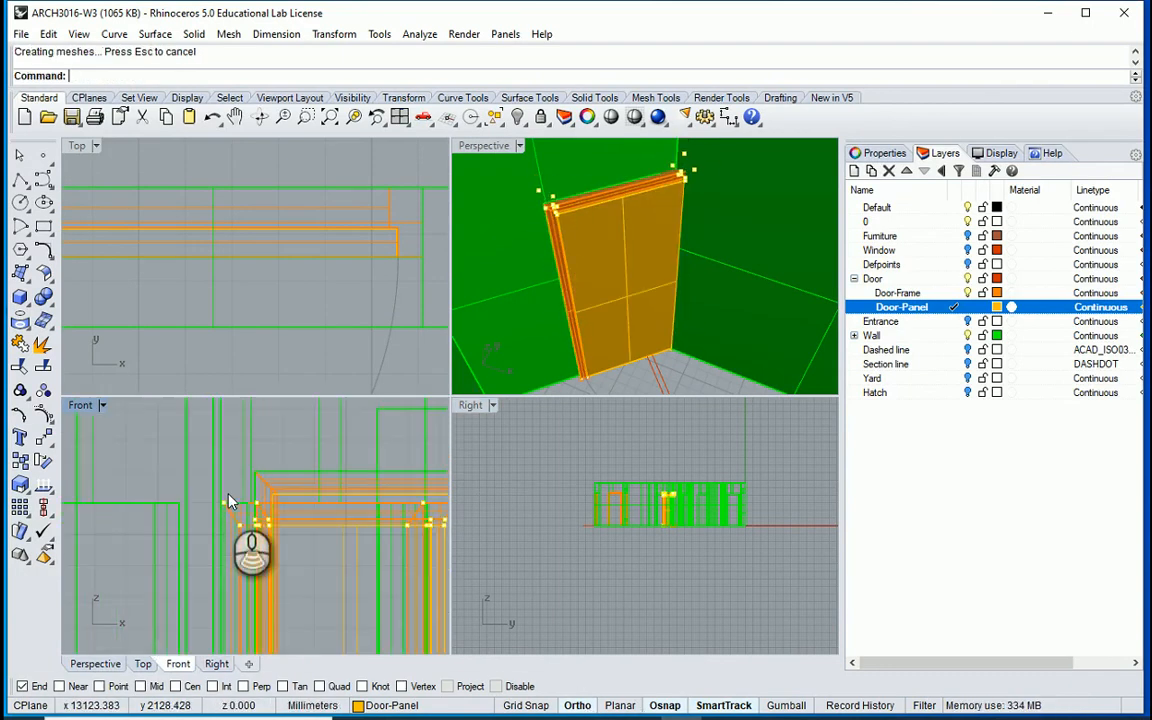
Step: Hide the Wall layer and set the Perspective view's display mode to Wireframe
click(645, 384)
right_drag(645, 384, 699, 297)
scroll(672, 264, up, 7)
scroll(677, 270, down, 3)
scroll(690, 300, down, 5)
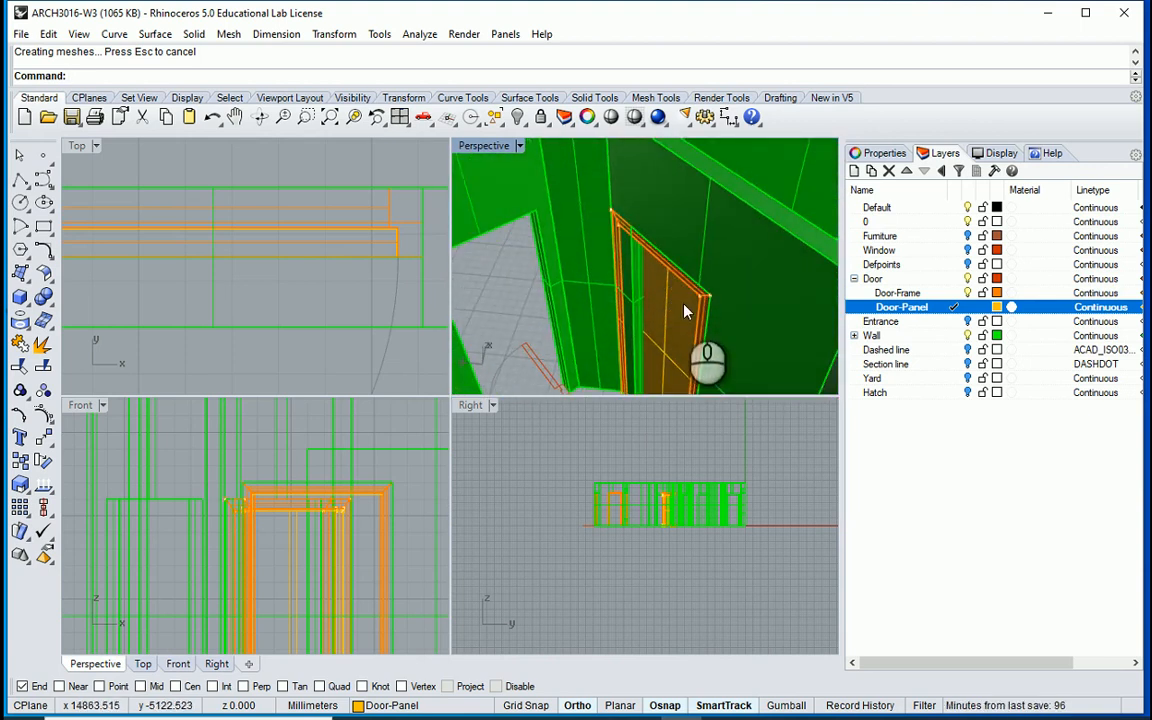
right_drag(624, 279, 700, 303)
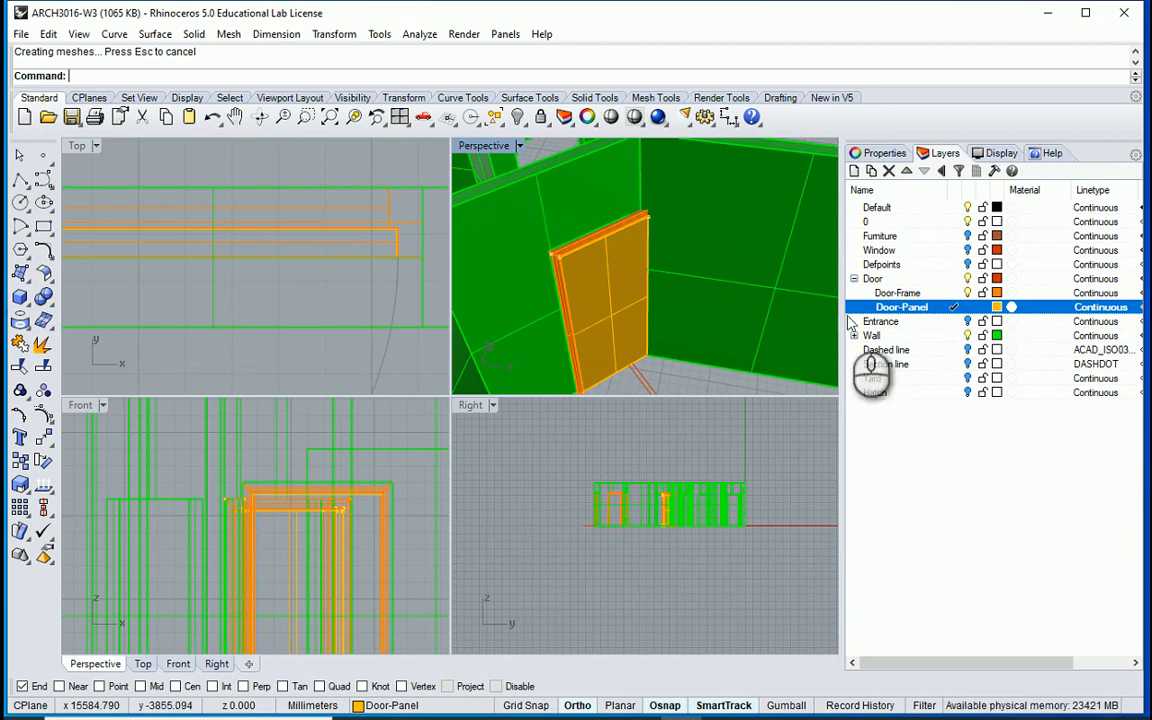
click(967, 335)
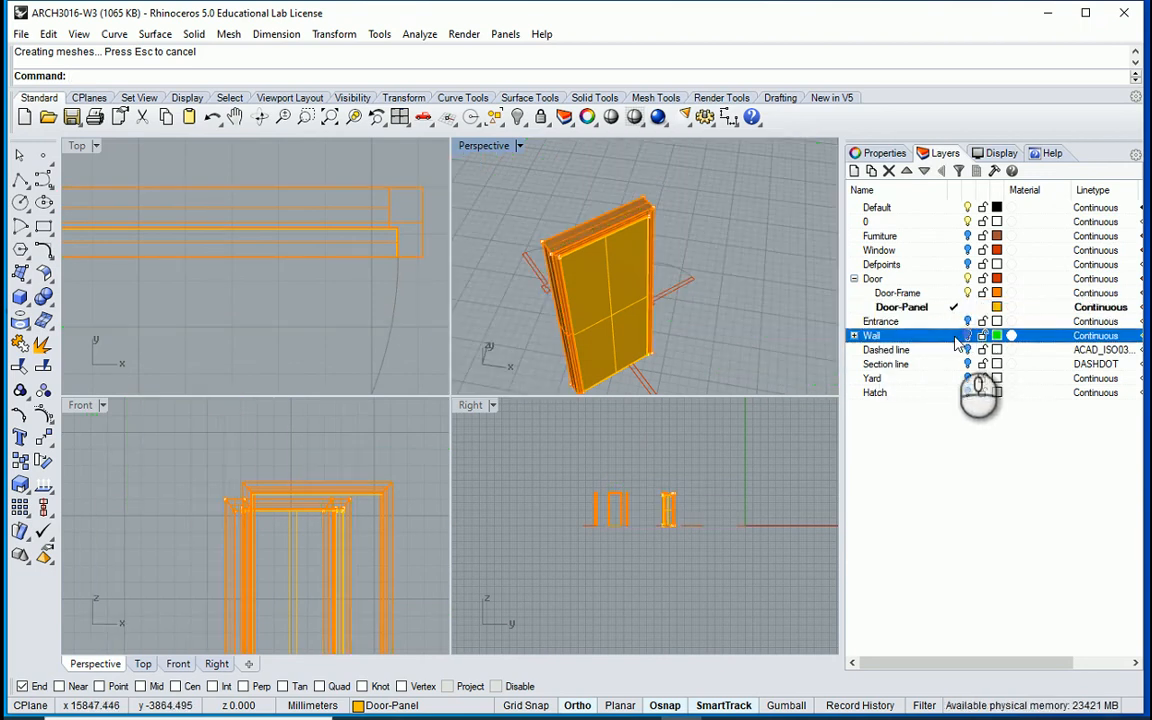
right_drag(640, 300, 592, 297)
click(520, 148)
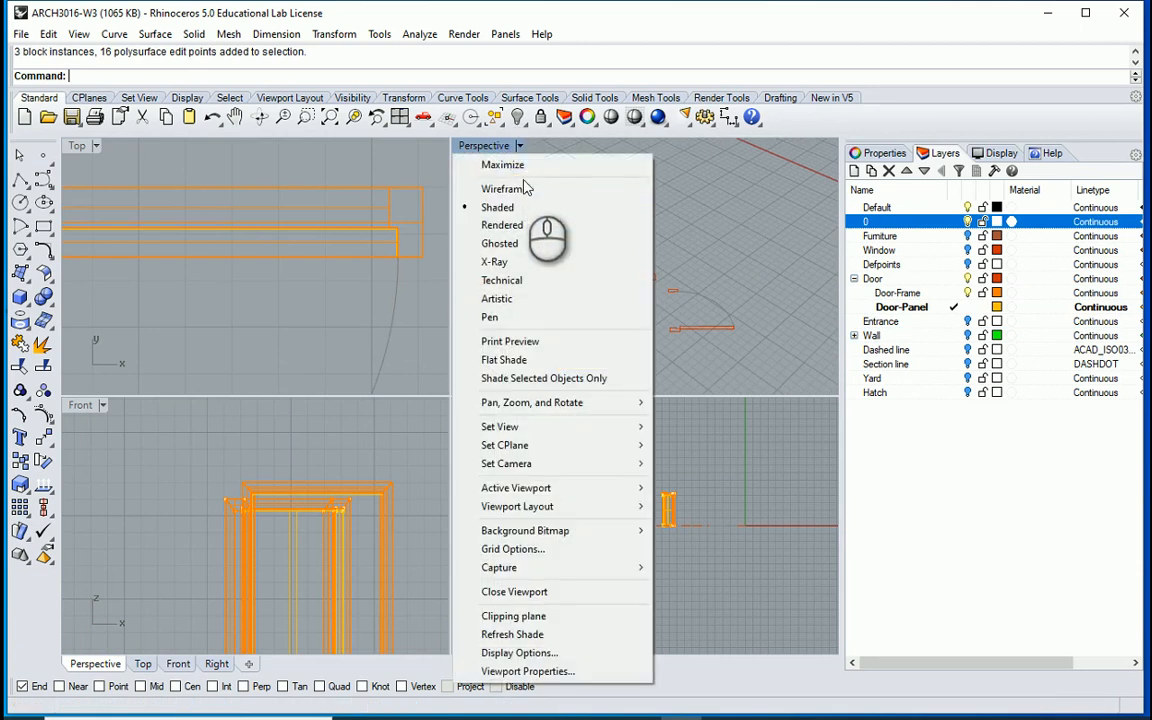
click(527, 185)
Step: Window-select the top and bottom solid points along one jamb of the exploded door in the Perspective view
drag(670, 184, 622, 239)
scroll(638, 340, up, 3)
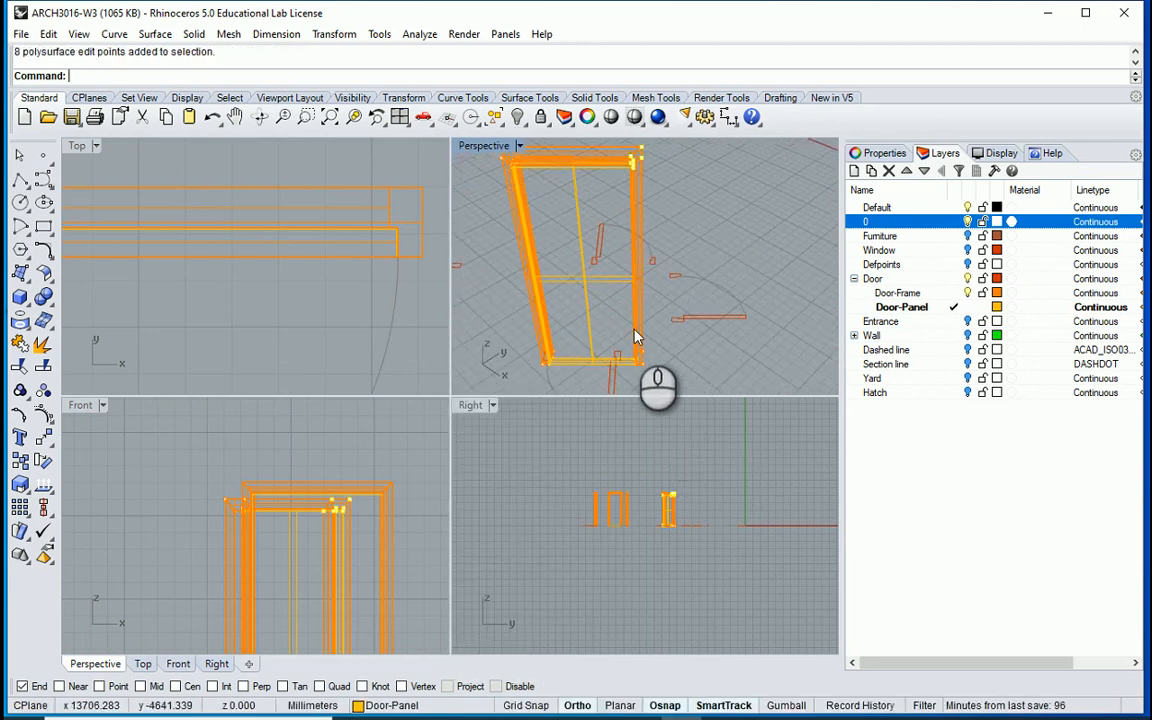
scroll(670, 425, up, 3)
scroll(650, 375, up, 3)
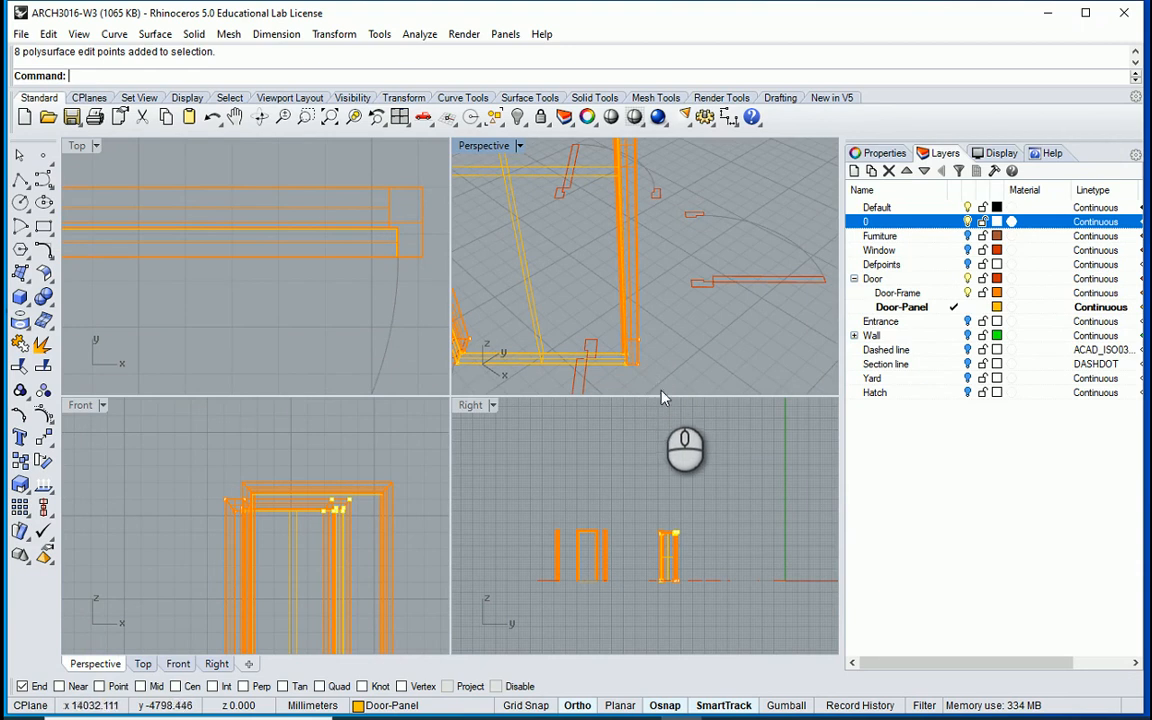
click(662, 385)
drag(662, 385, 616, 333)
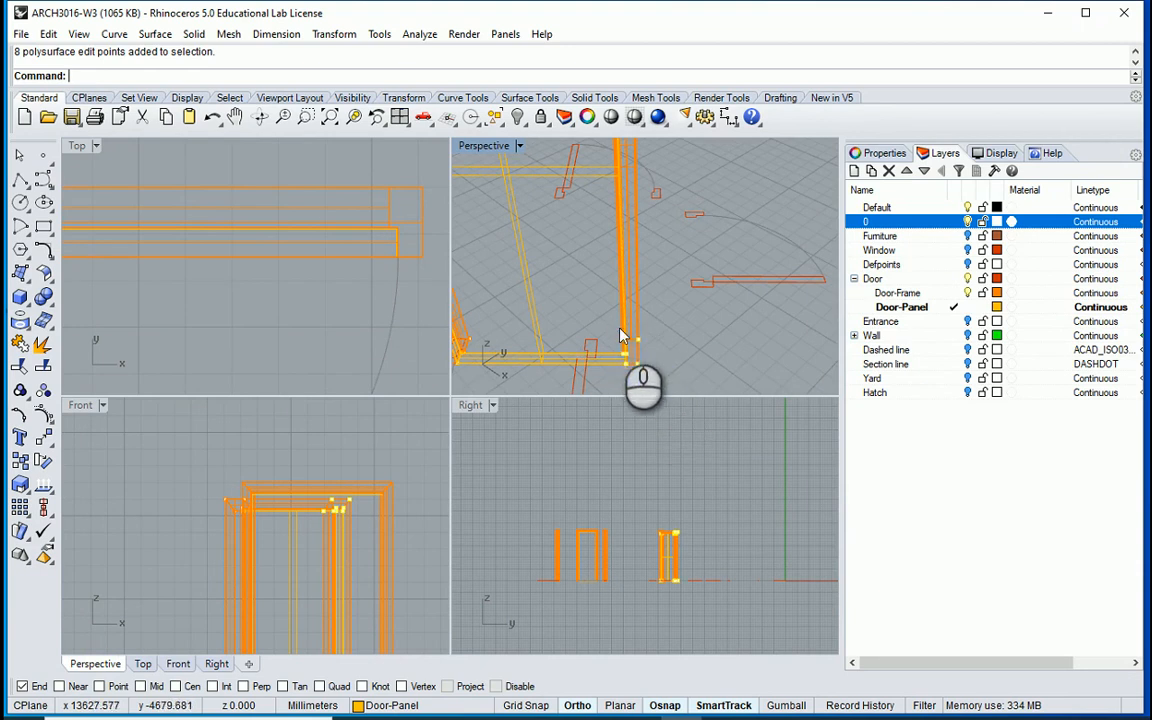
Step: Narrow the door by moving the selected jamb points from the frame's bottom corner to the matching corner of the 2D jamb outline
scroll(255, 275, down, 6)
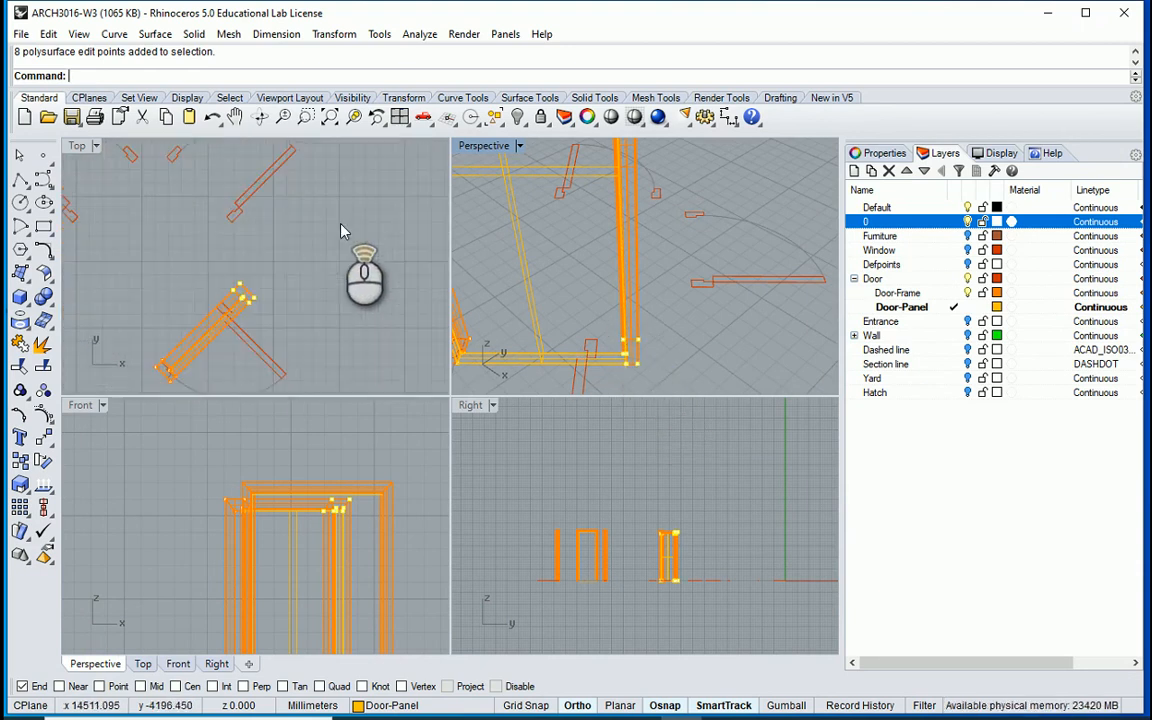
scroll(230, 223, up, 5)
scroll(226, 224, down, 3)
click(79, 148)
scroll(216, 295, up, 5)
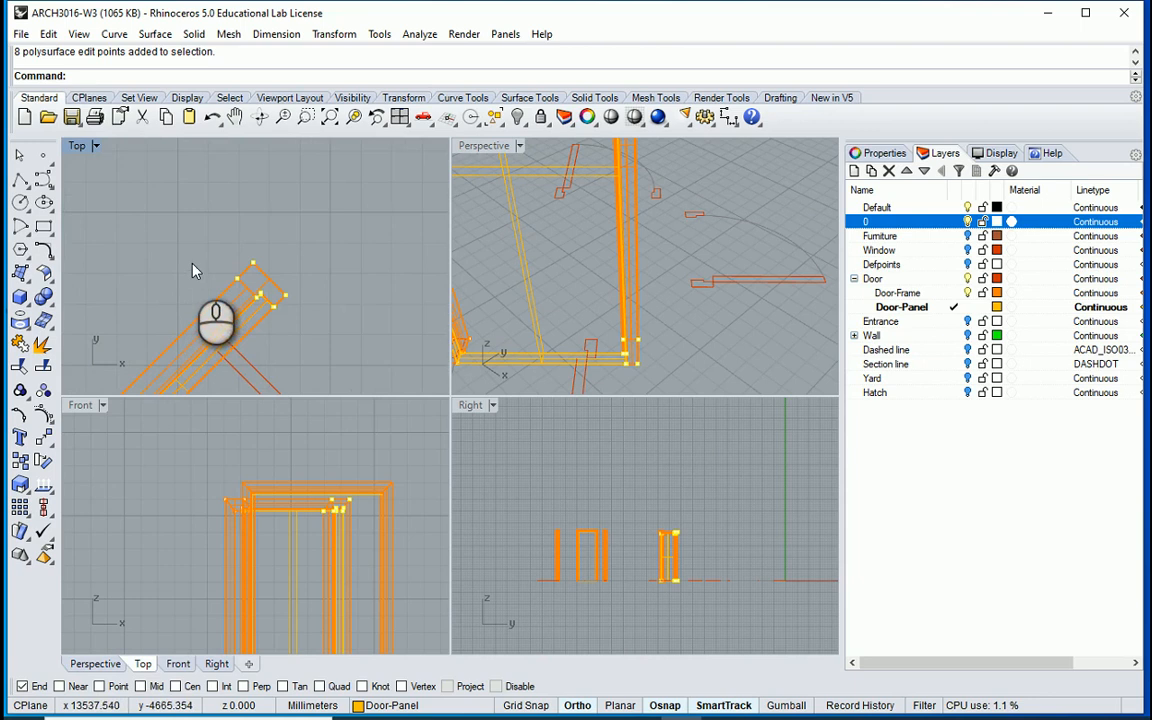
text(m)
key(Return)
scroll(199, 312, up, 4)
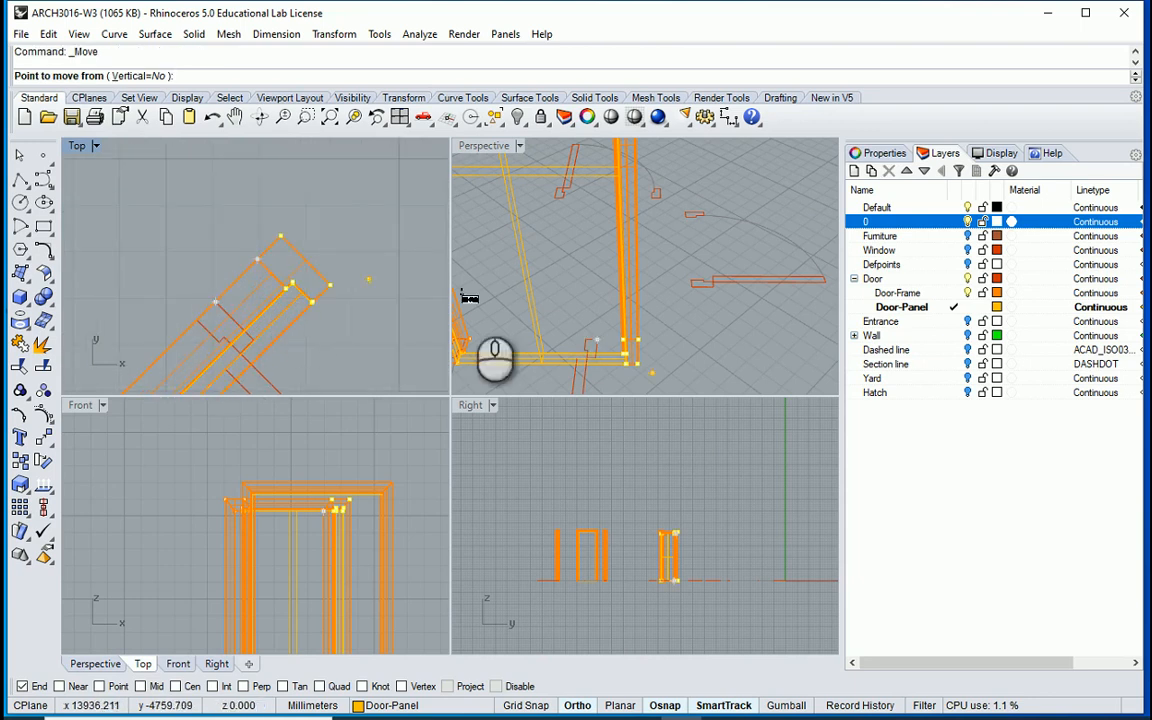
scroll(606, 349, up, 1)
scroll(665, 332, up, 2)
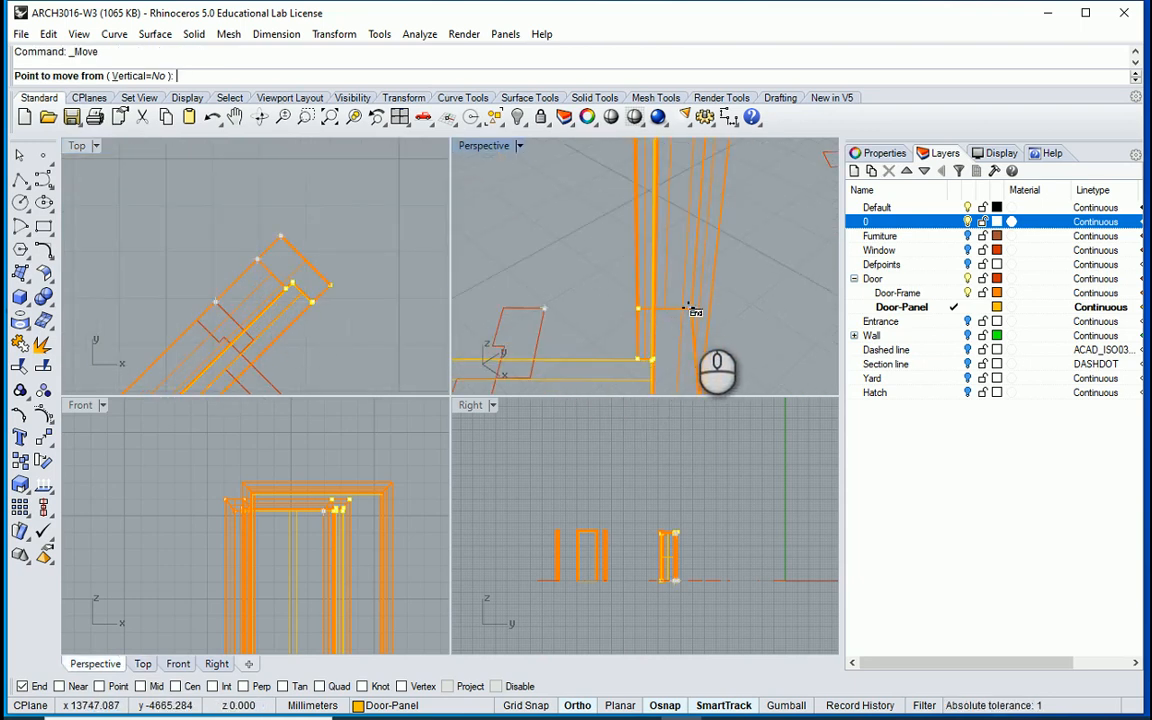
click(688, 308)
click(544, 308)
scroll(638, 332, down, 7)
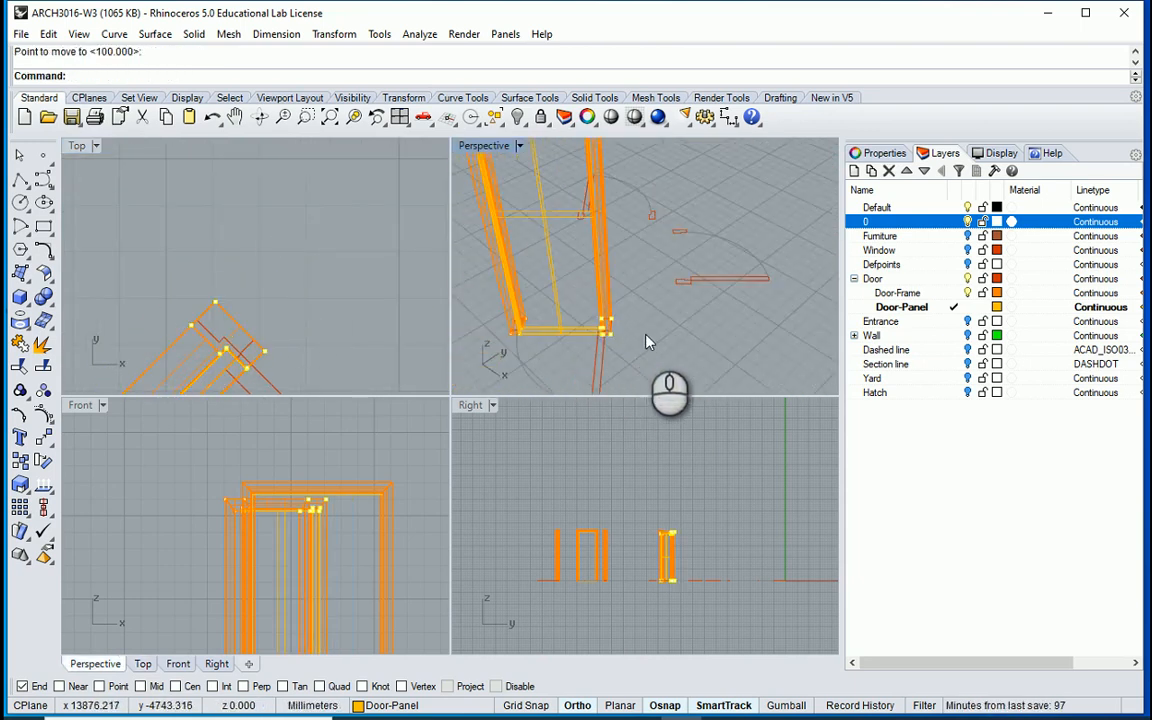
Step: Clear the point selection, maximize the Perspective view and set its display mode to Shaded
scroll(646, 342, down, 3)
scroll(640, 332, up, 3)
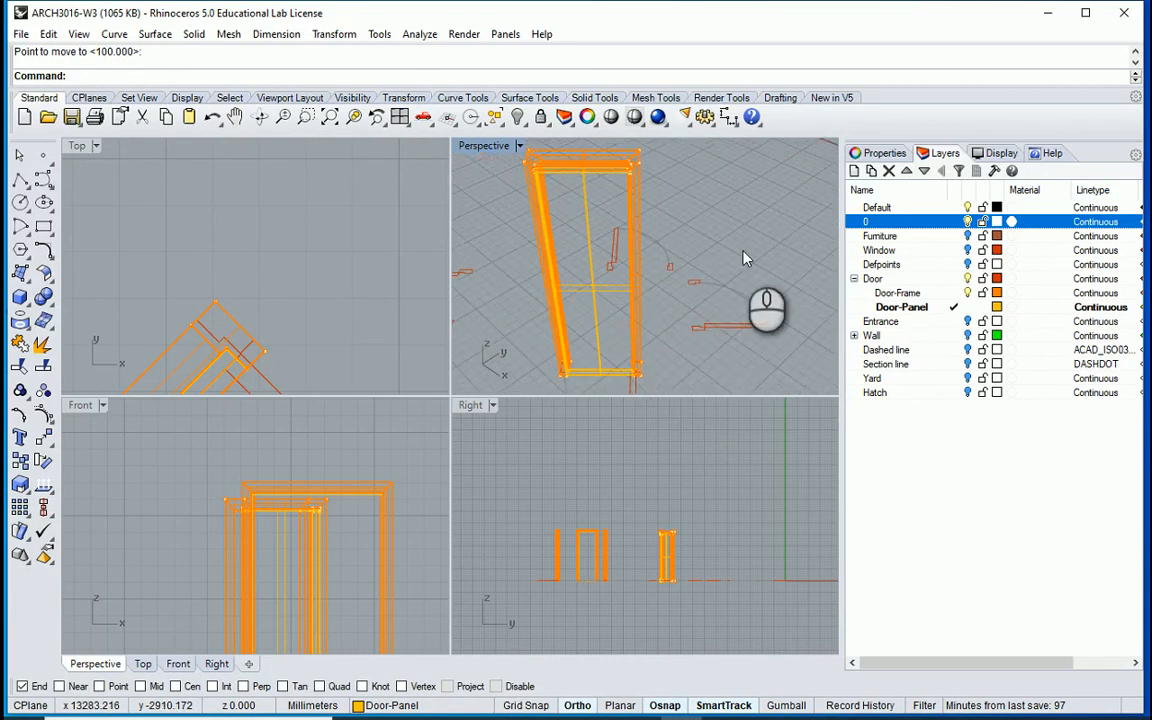
right_drag(651, 300, 630, 275)
double_click(486, 147)
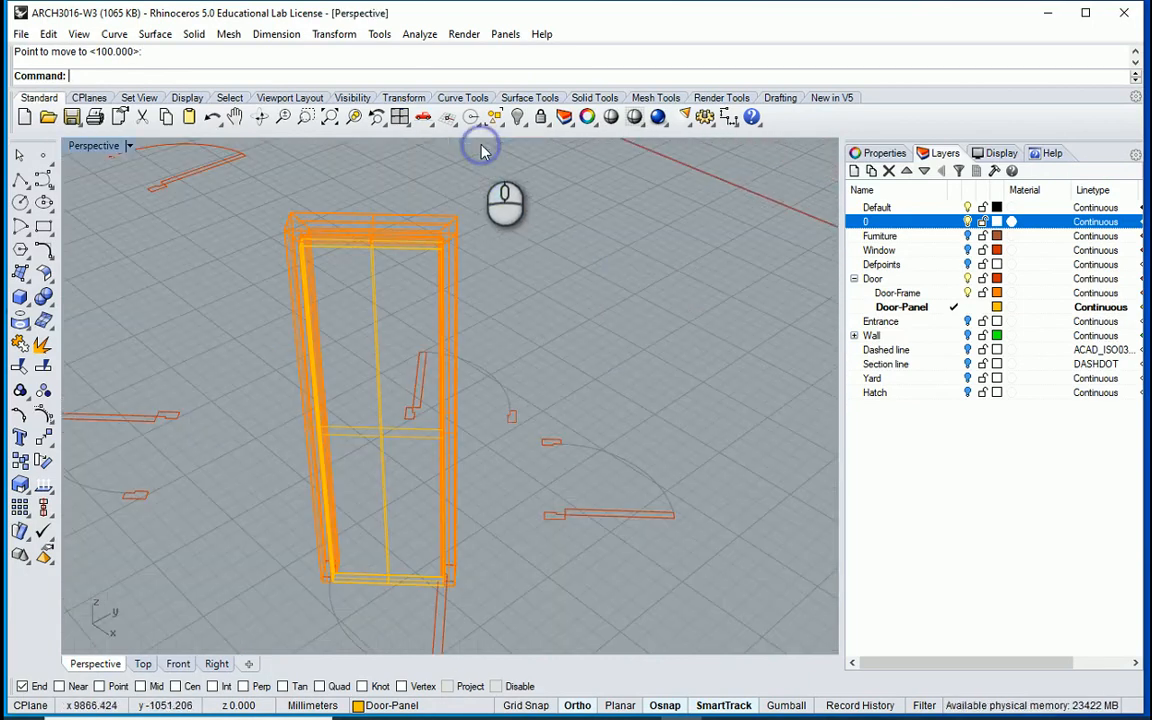
click(133, 152)
click(141, 206)
Step: Define the resized door's panel and frame as a block named Door-interior, with its base point at a bottom corner of the frame
mouse_move(607, 334)
right_down()
mouse_move(607, 347)
mouse_move(520, 323)
right_up()
click(523, 292)
shift+click(525, 285)
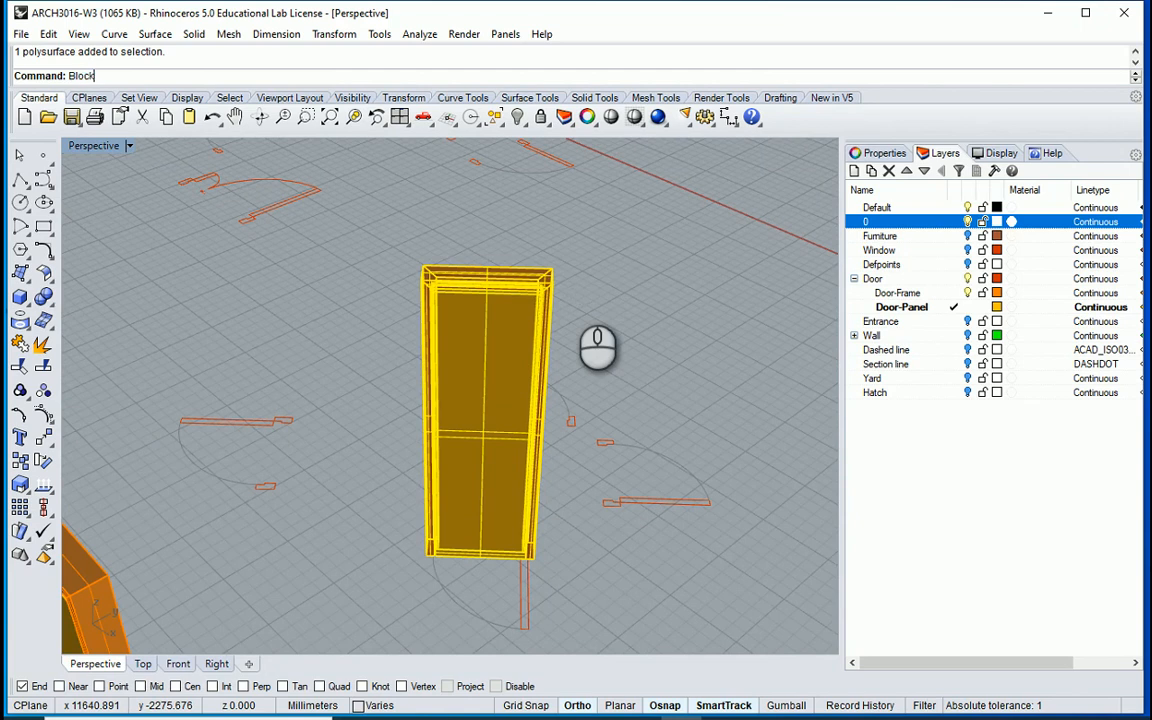
key(Return)
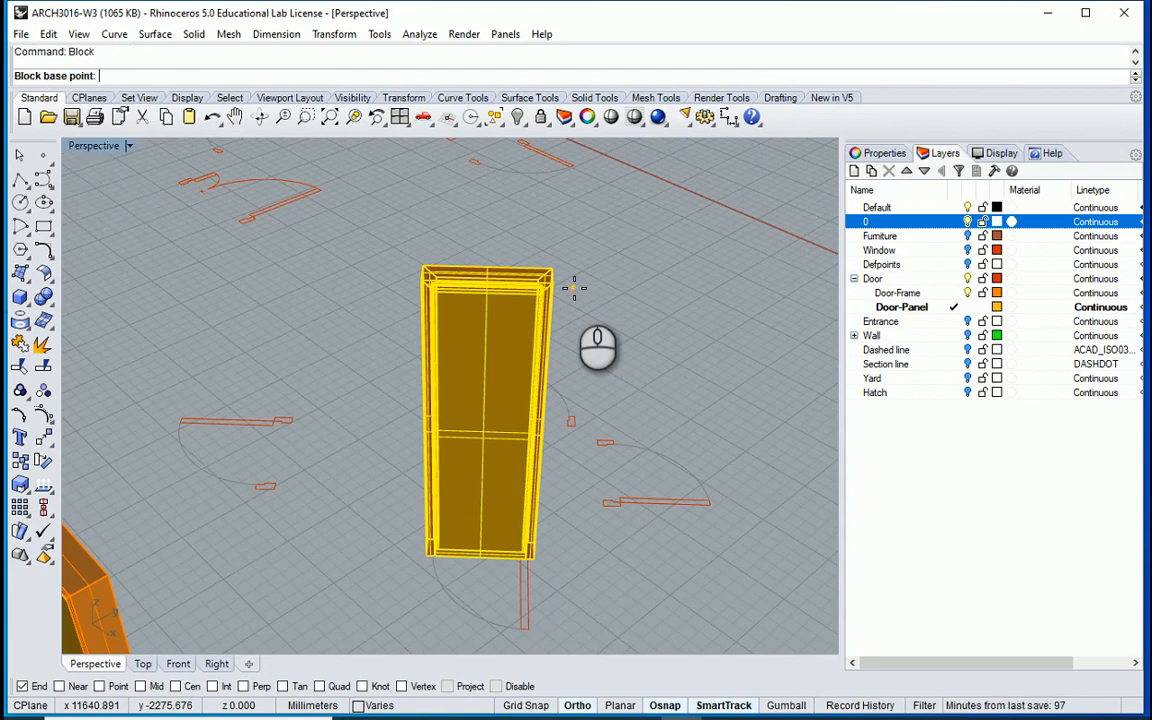
right_drag(653, 393, 330, 457)
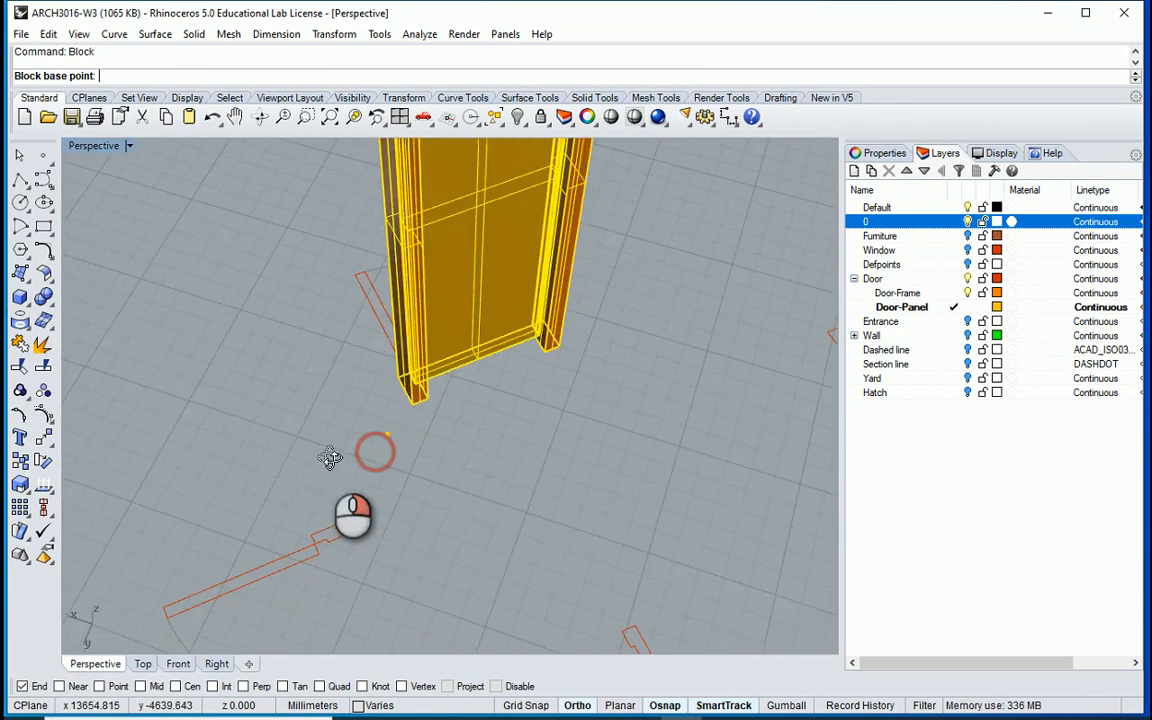
scroll(399, 417, up, 5)
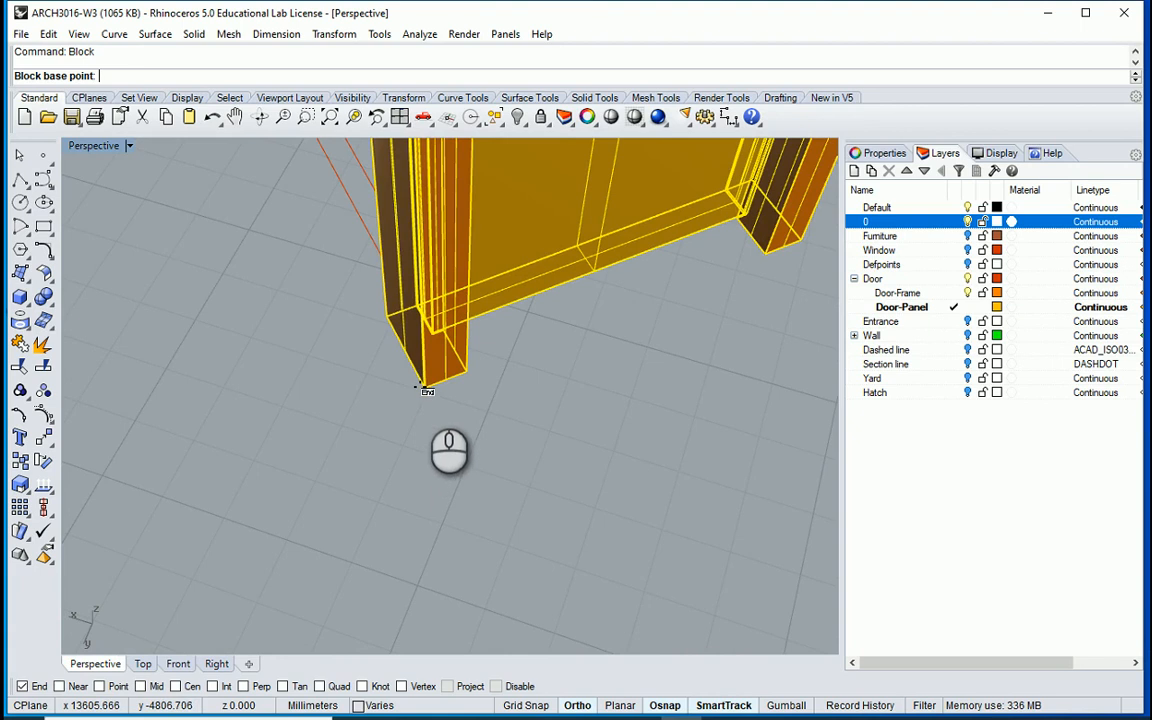
scroll(419, 387, down, 2)
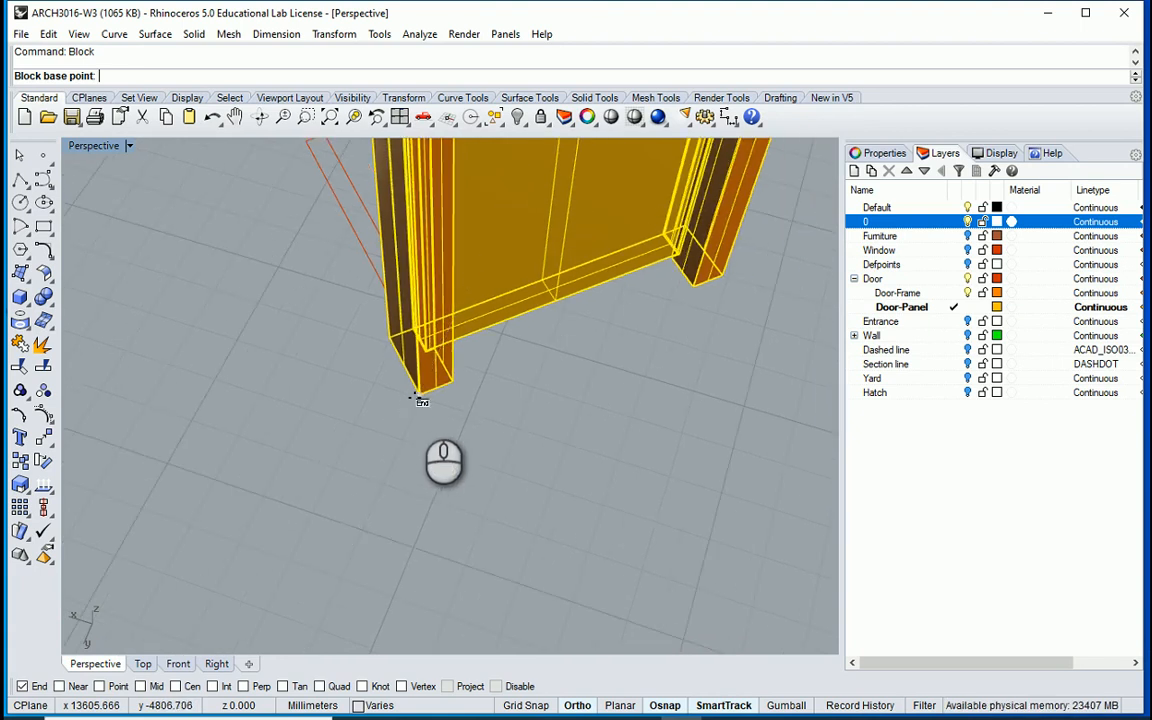
click(419, 395)
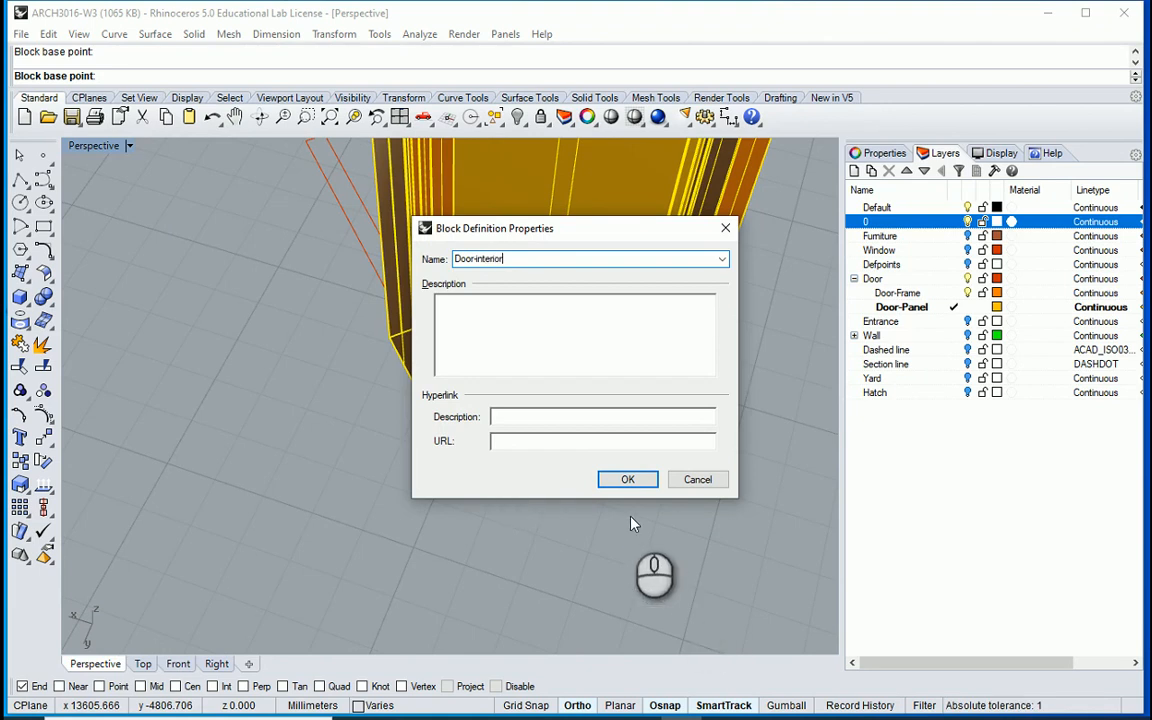
click(629, 482)
Step: Start Orient on the Door-interior block with Copy=Yes and Scale=No, taking two bottom corners of one jamb as reference points
right_drag(594, 494, 380, 494)
scroll(380, 490, up, 5)
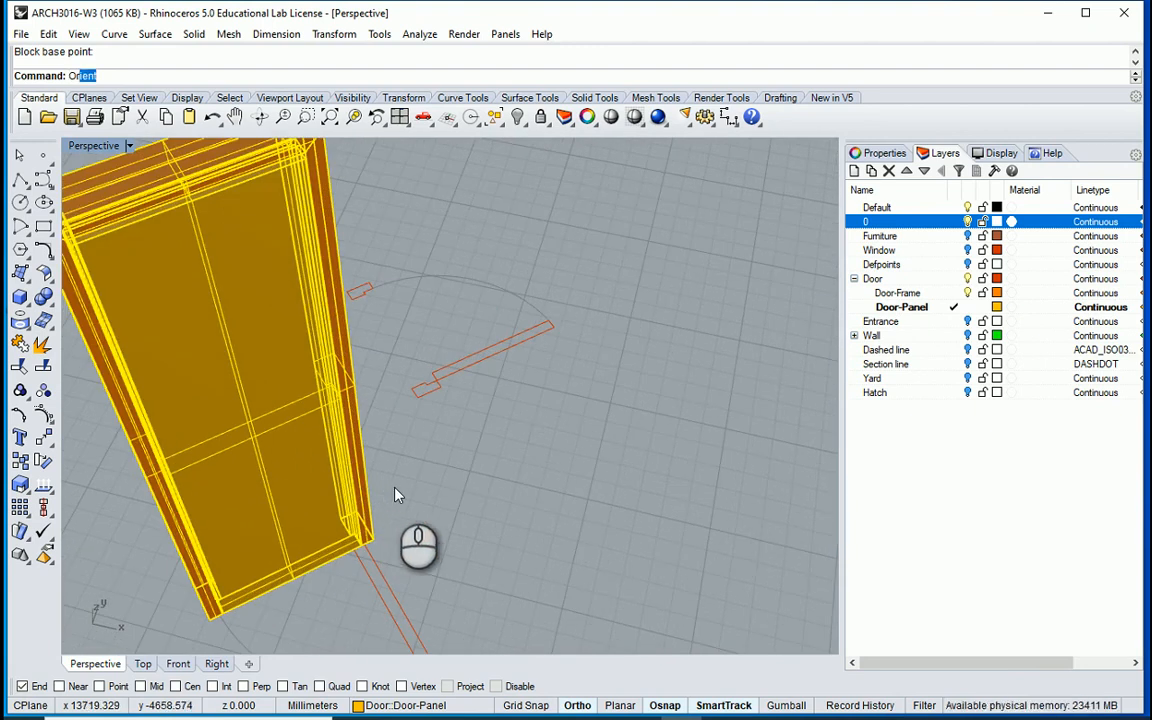
key(Return)
scroll(398, 506, up, 2)
scroll(391, 545, down, 4)
right_drag(398, 540, 614, 540)
scroll(620, 597, up, 5)
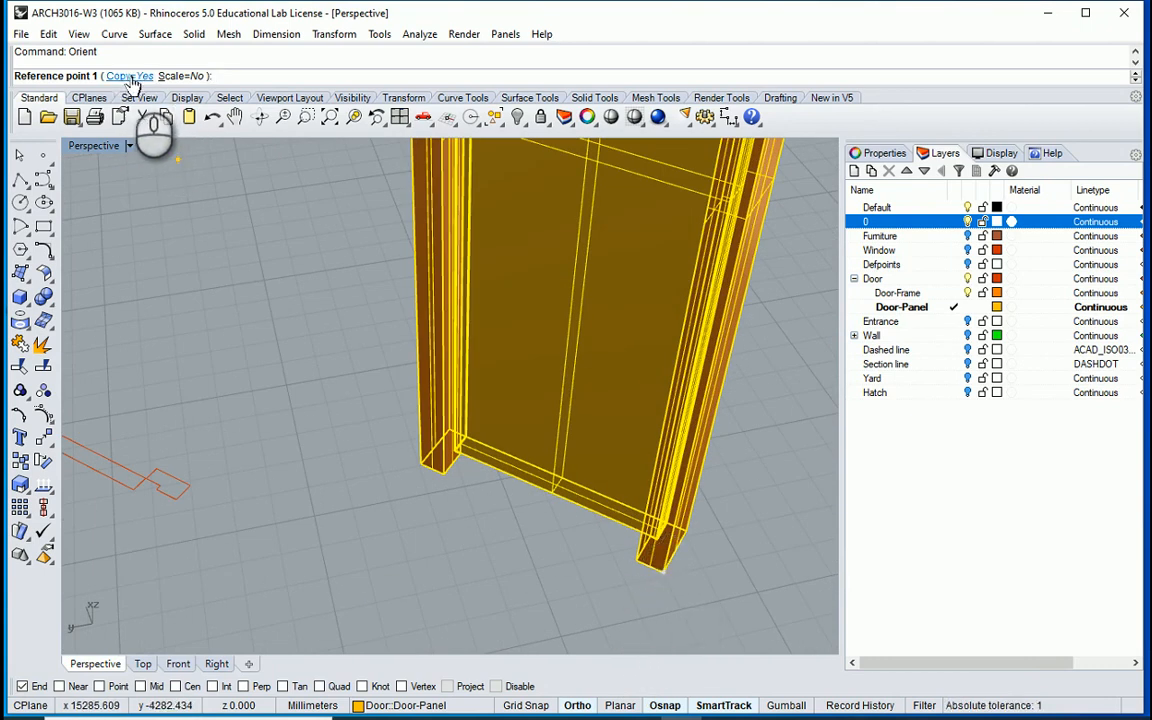
scroll(676, 574, up, 2)
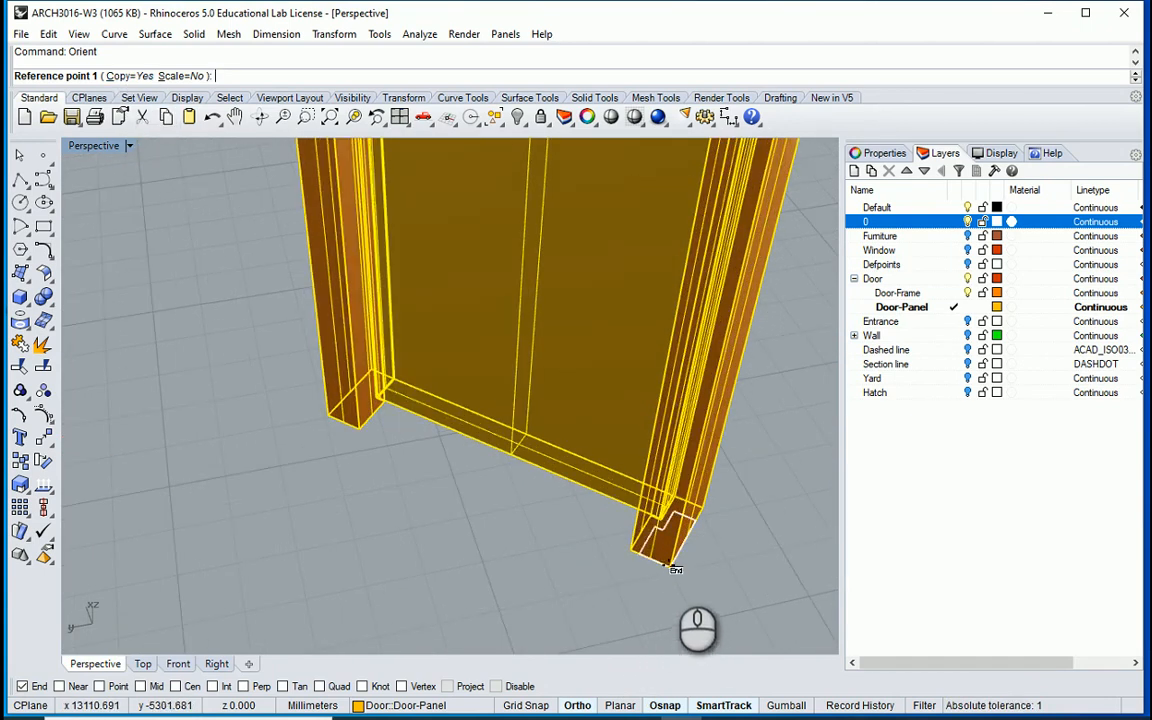
click(670, 565)
click(625, 546)
Step: Place the oriented Door-interior copy in the neighbouring opening by snapping both target points to its jamb outline's corners
scroll(625, 546, down, 3)
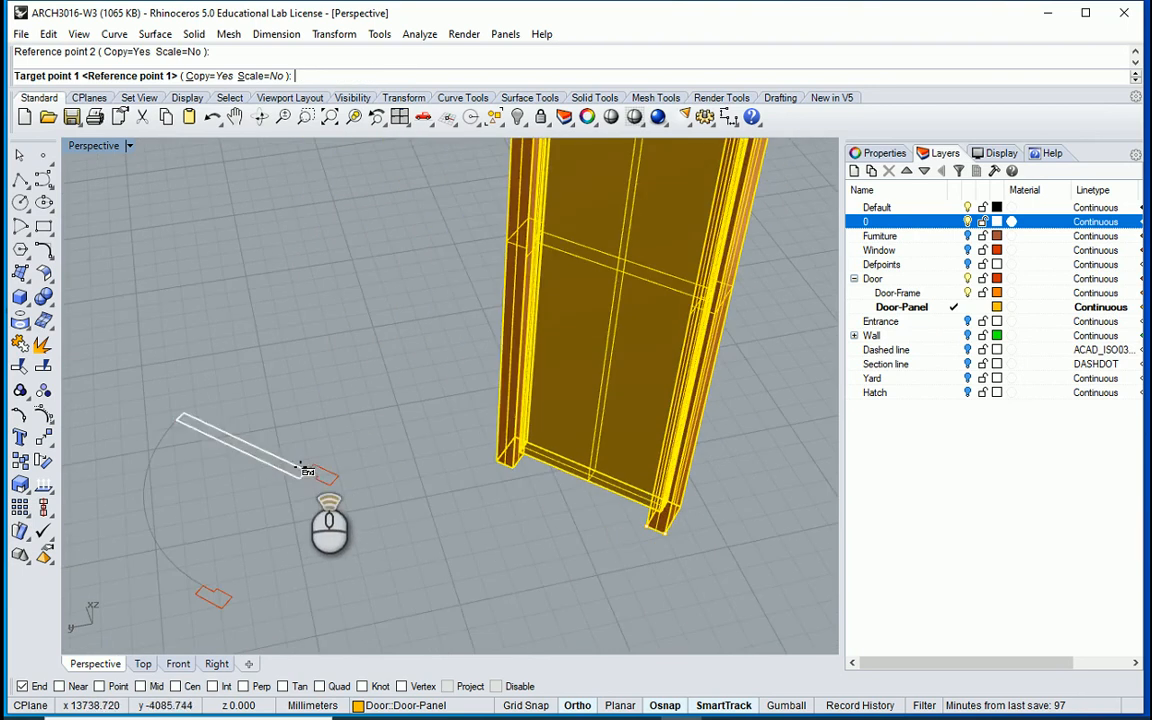
scroll(375, 475, up, 3)
click(340, 465)
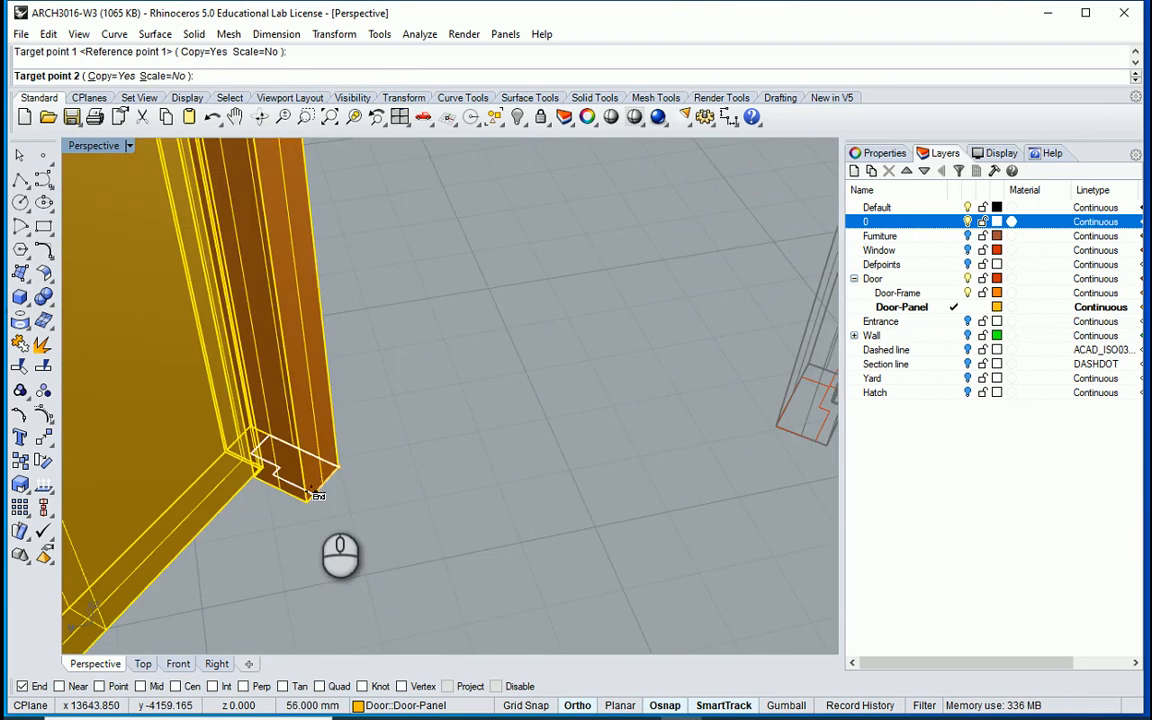
click(314, 494)
Step: Orient a further Door-interior copy onto the jamb corners of the next opening, end Orient and delete the still-selected block
scroll(420, 508, down, 3)
scroll(420, 508, down, 3)
right_drag(357, 548, 265, 548)
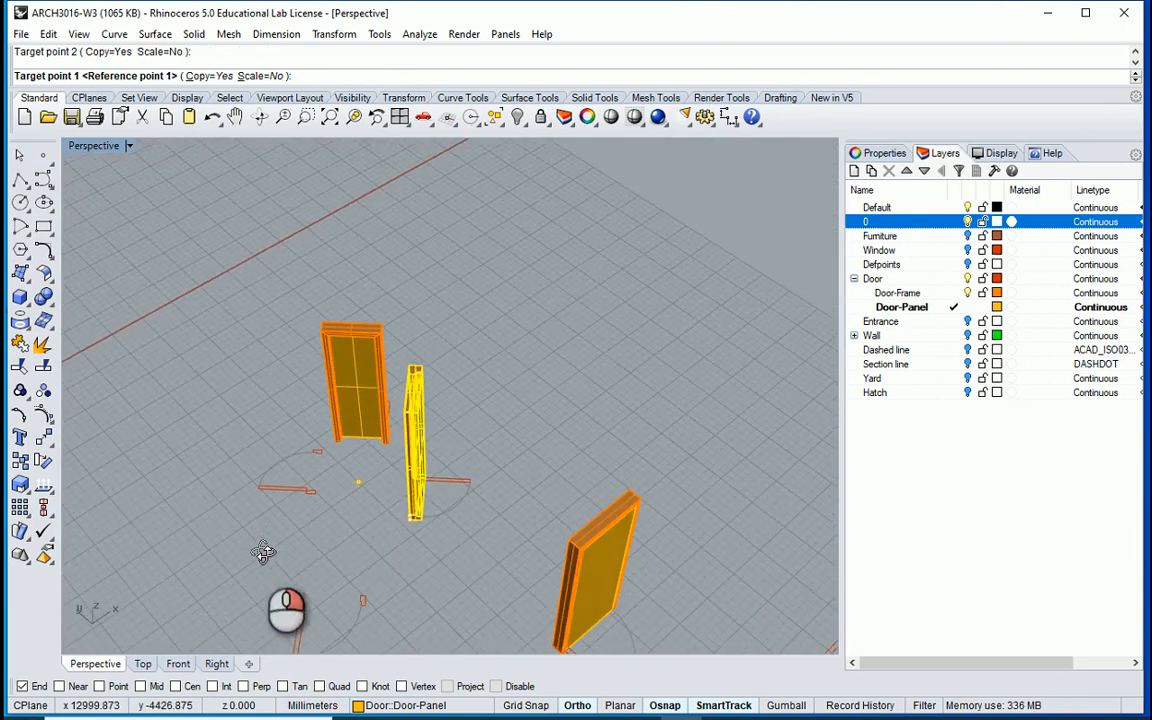
scroll(355, 468, up, 3)
scroll(355, 468, up, 2)
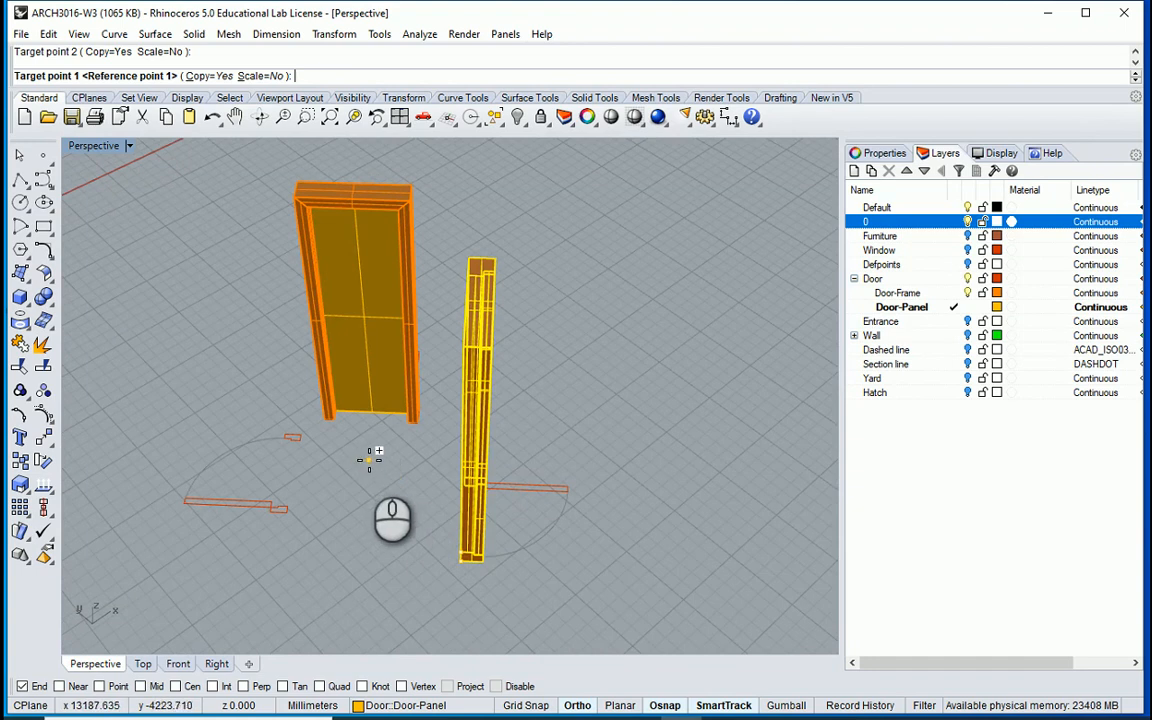
right_drag(400, 462, 225, 518)
scroll(584, 474, up, 6)
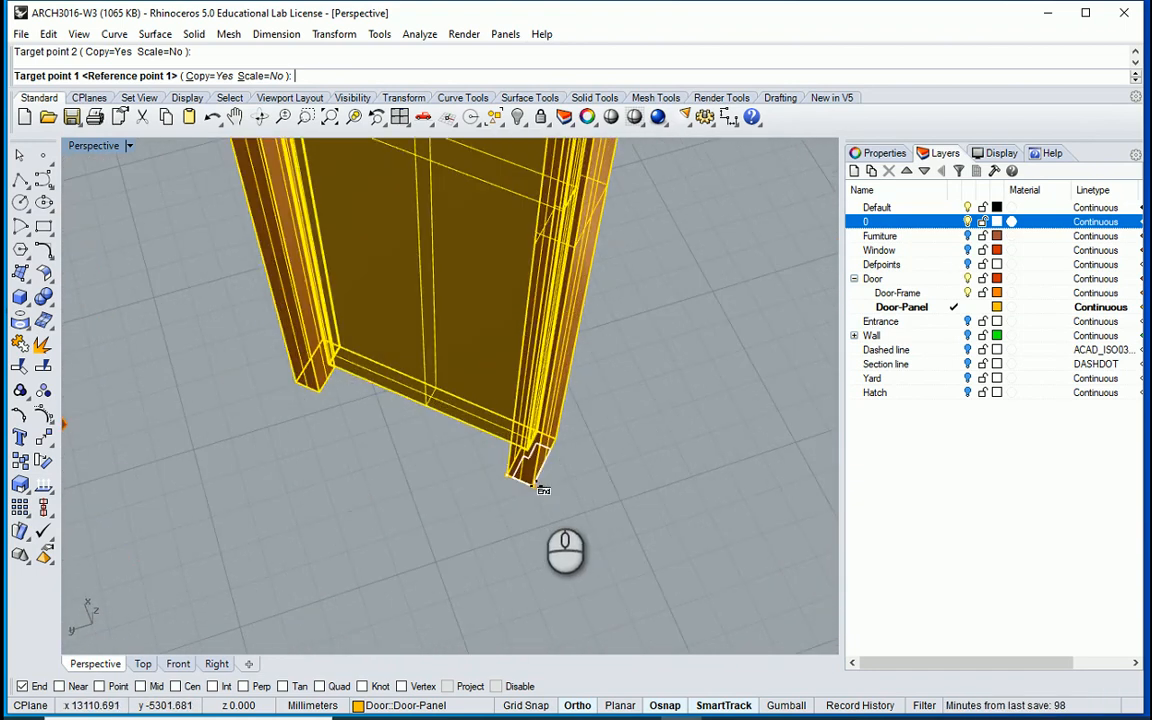
scroll(513, 475, down, 5)
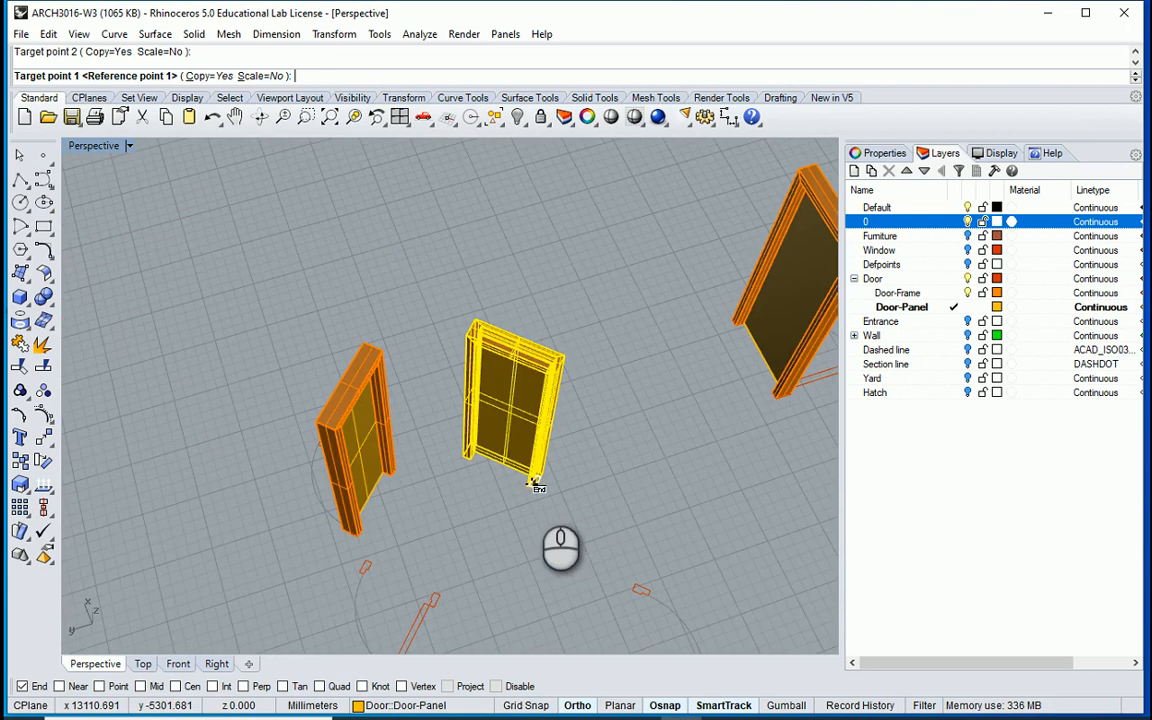
scroll(530, 478, up, 5)
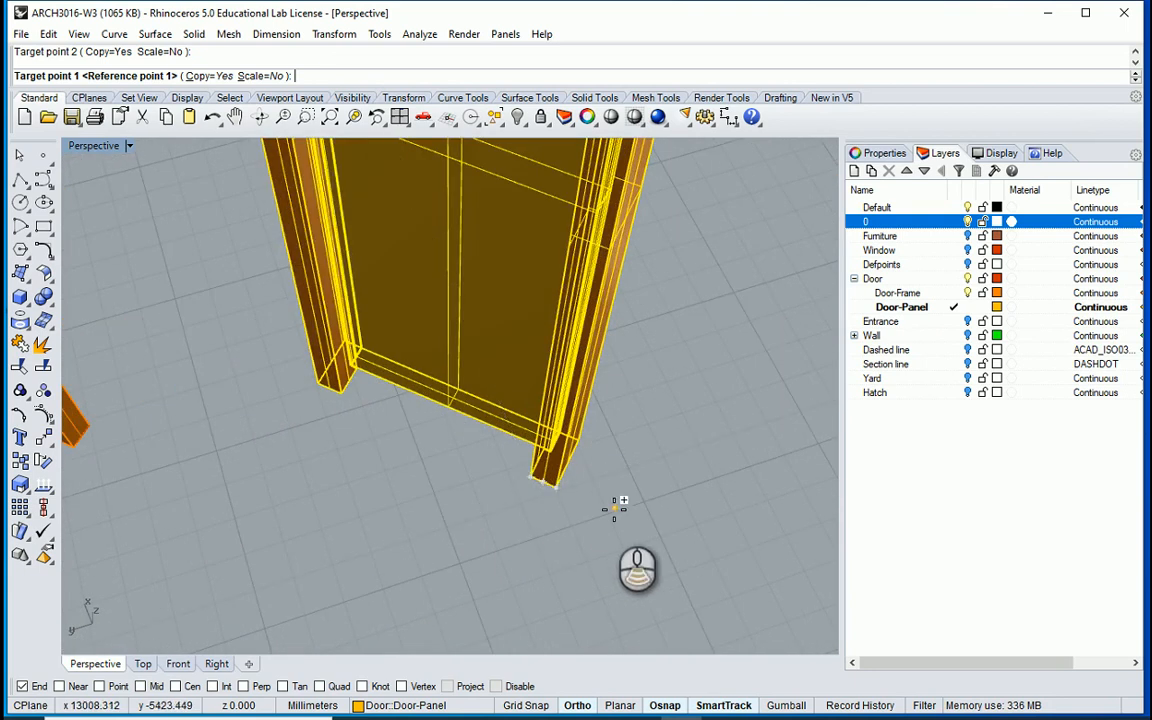
scroll(612, 507, down, 5)
right_drag(600, 512, 304, 556)
right_drag(507, 432, 374, 410)
scroll(386, 296, up, 7)
right_drag(496, 329, 625, 332)
scroll(672, 237, down, 8)
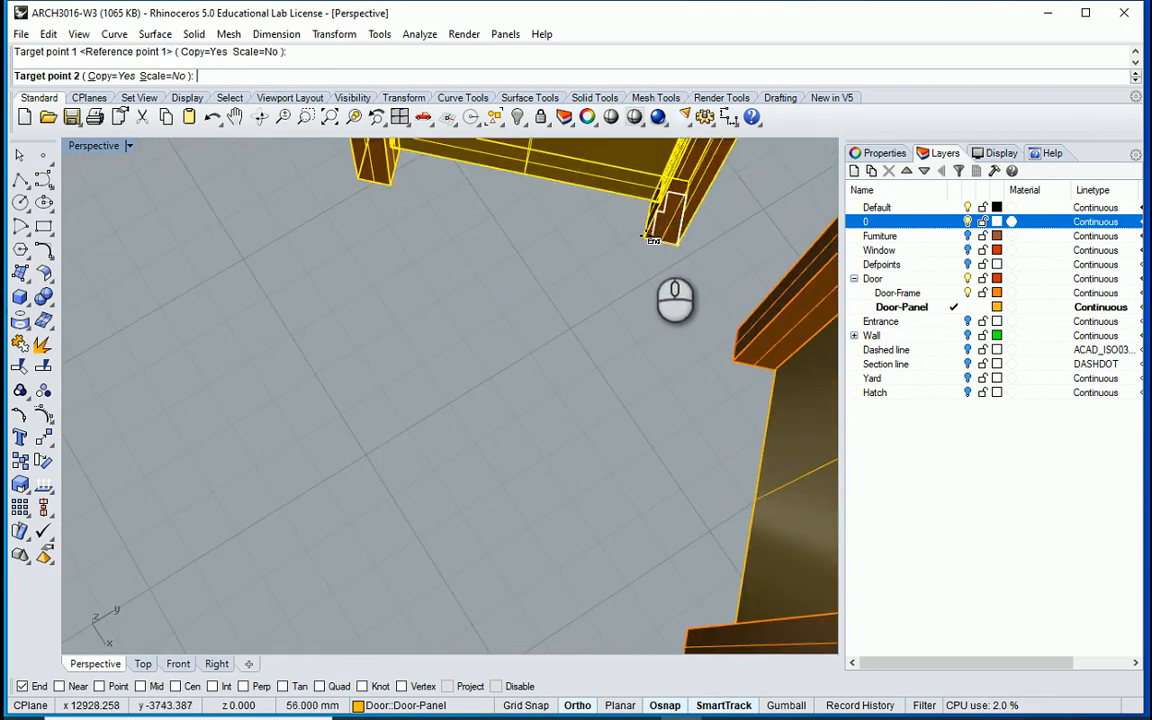
key(Escape)
key(Delete)
Step: Start Orient on the remaining Door-interior block with Copy=Yes and Scale=No, taking two bottom corners of its jamb as reference points
right_drag(660, 400, 368, 410)
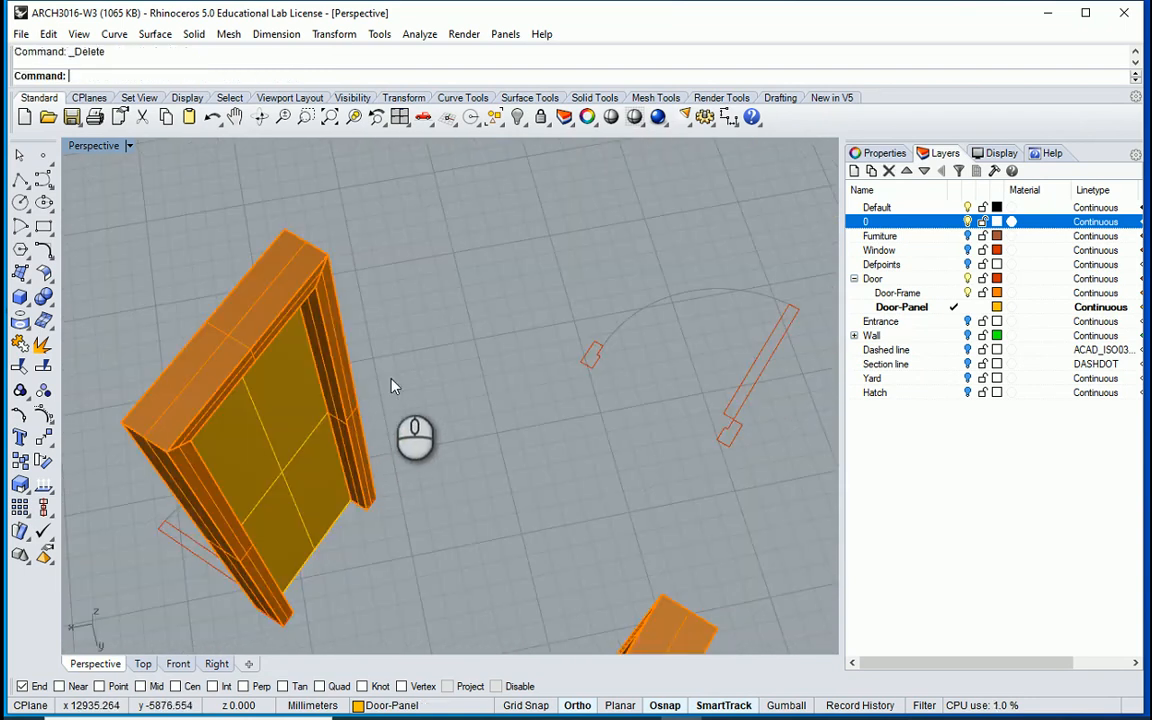
click(333, 362)
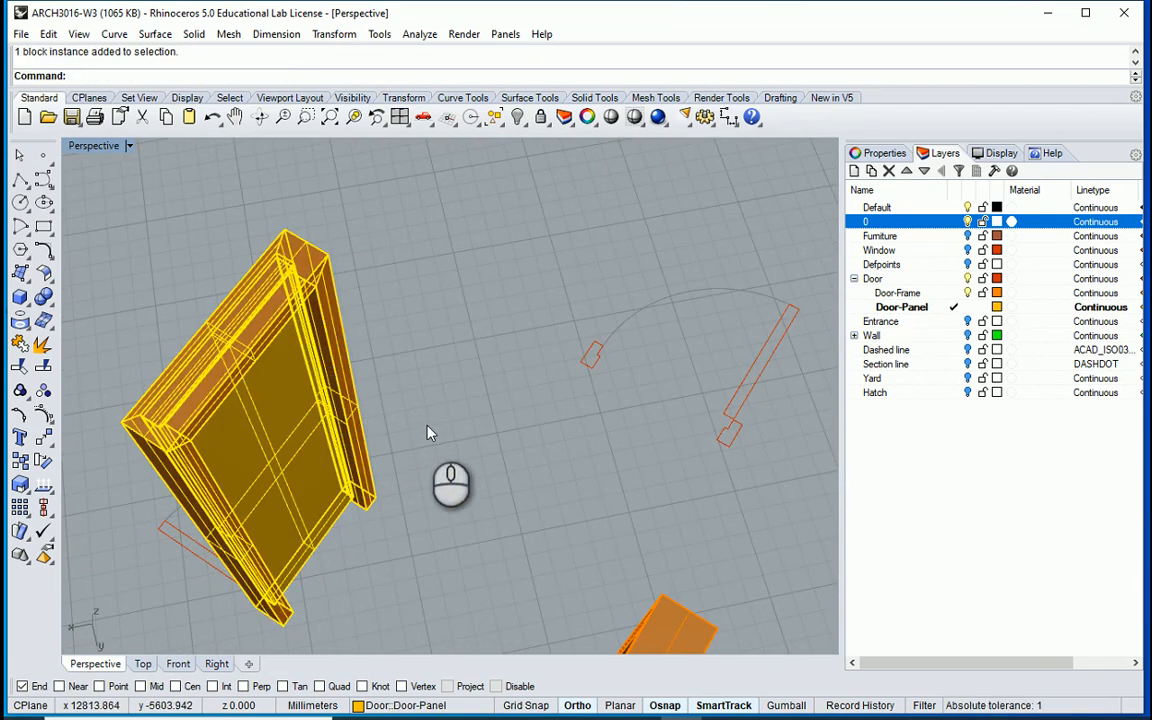
text(Orient)
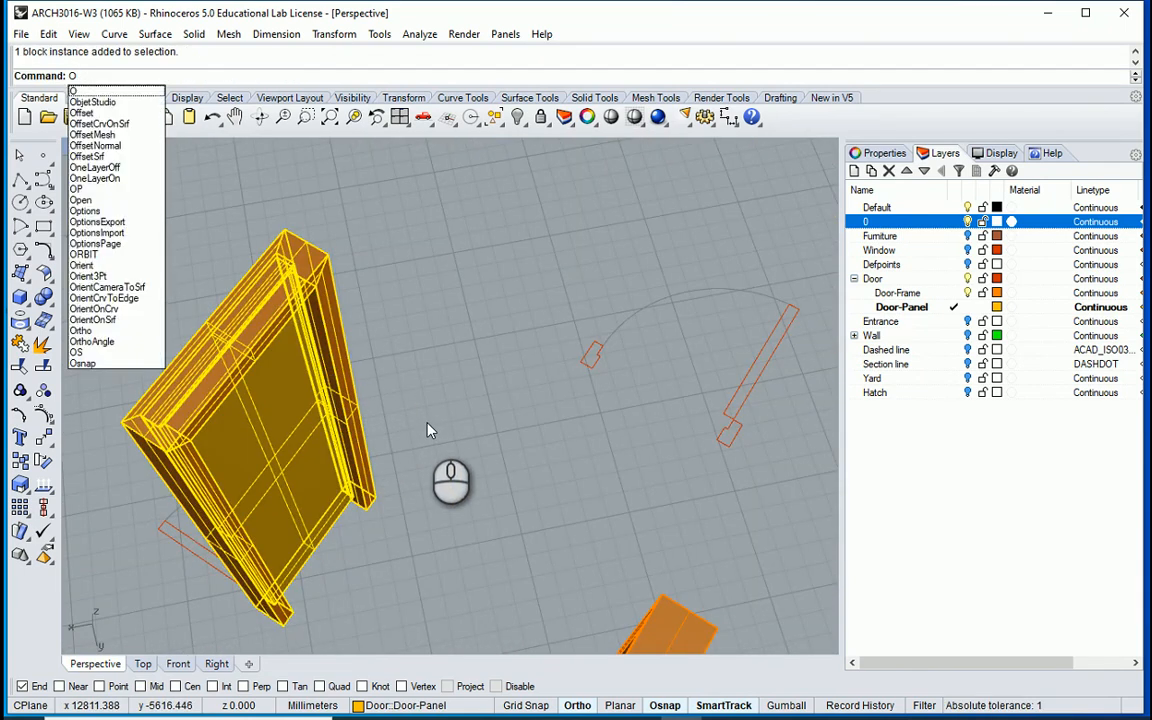
key(Return)
scroll(365, 492, up, 4)
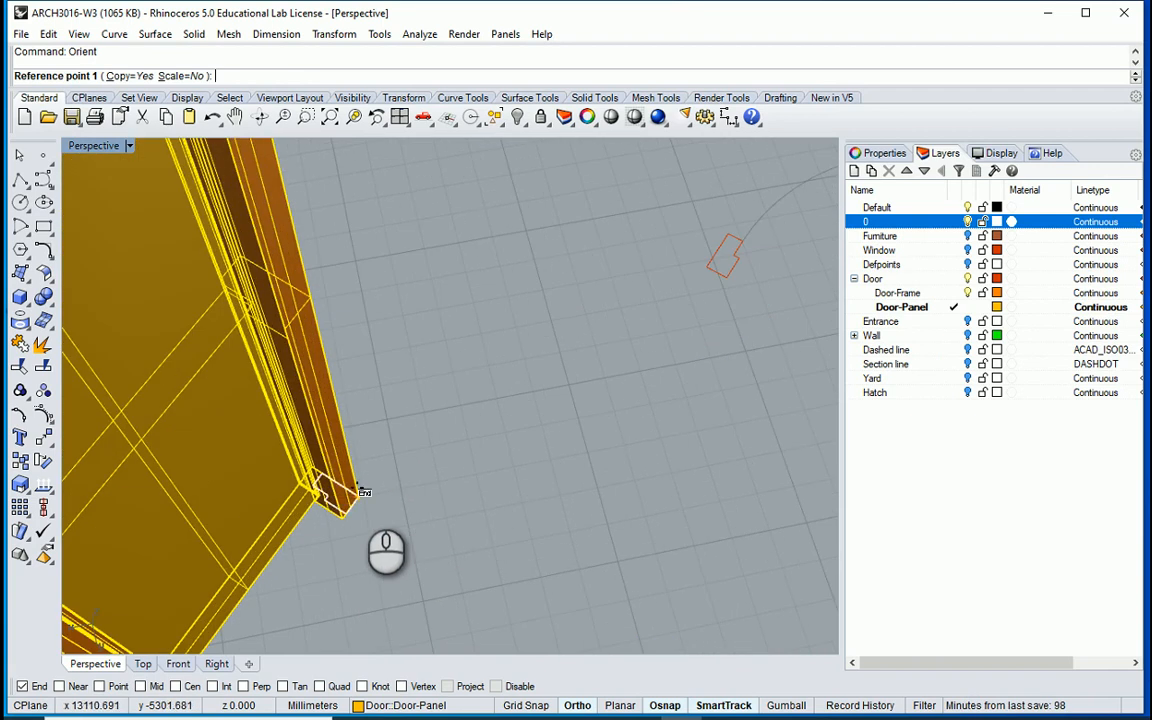
click(362, 491)
scroll(344, 514, down, 5)
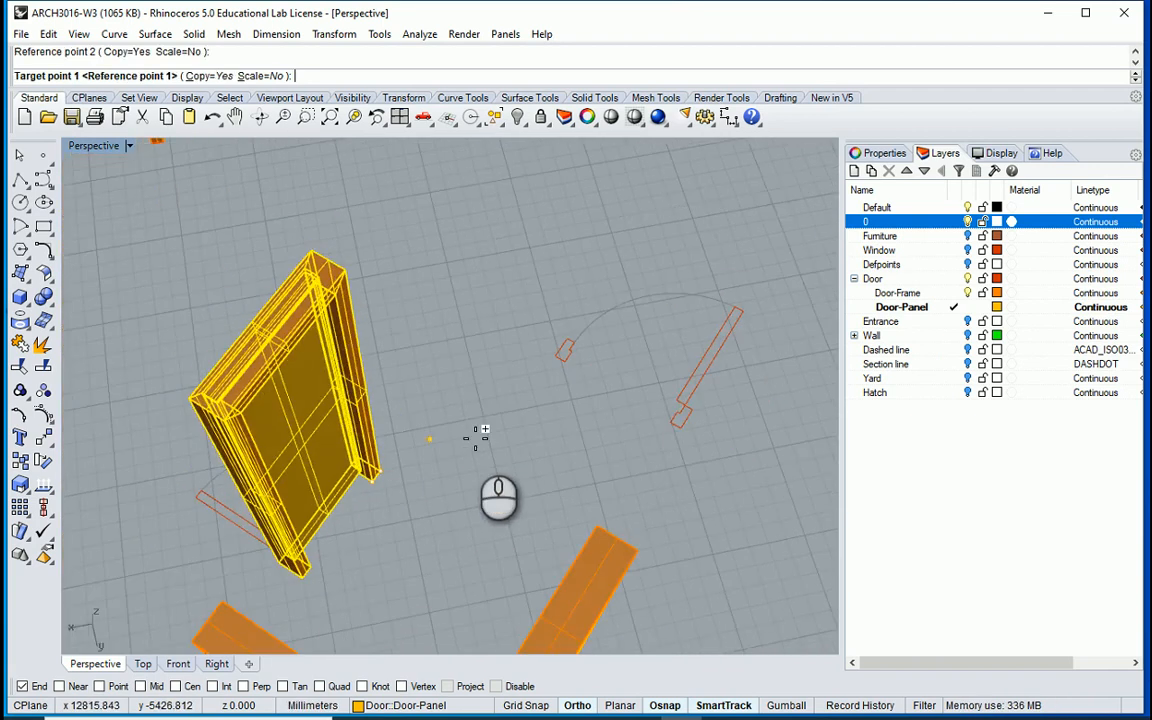
Step: Place the oriented copy in the empty wider opening by snapping both target points to the hinge-side jamb outline's corners
scroll(697, 437, up, 3)
click(697, 421)
scroll(690, 420, down, 5)
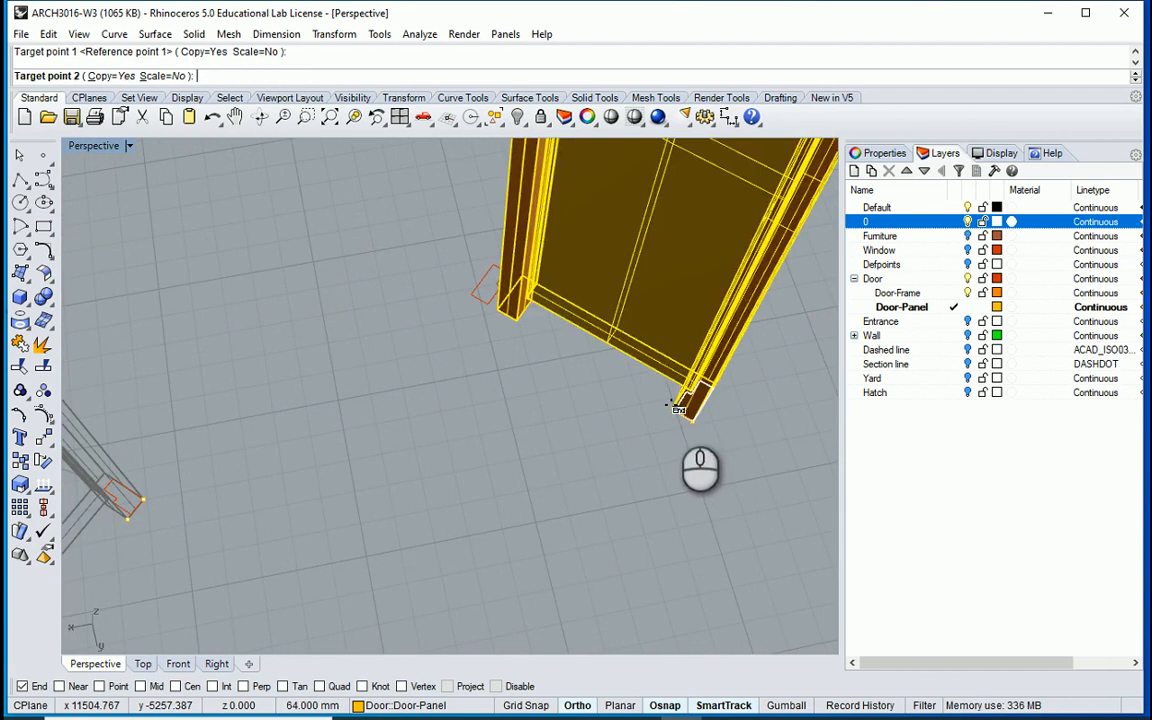
click(525, 438)
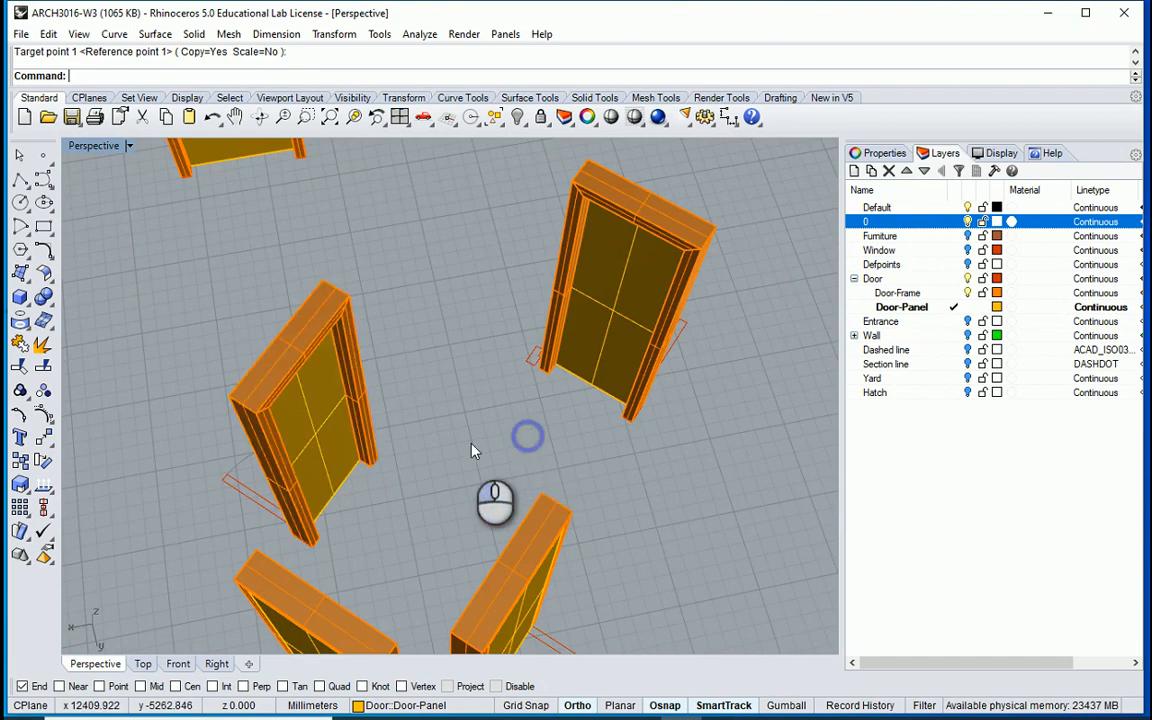
Step: Show the Wall layer and examine how the newly placed door fits its wall opening
right_drag(472, 444, 563, 449)
scroll(455, 345, up, 3)
right_drag(455, 345, 393, 303)
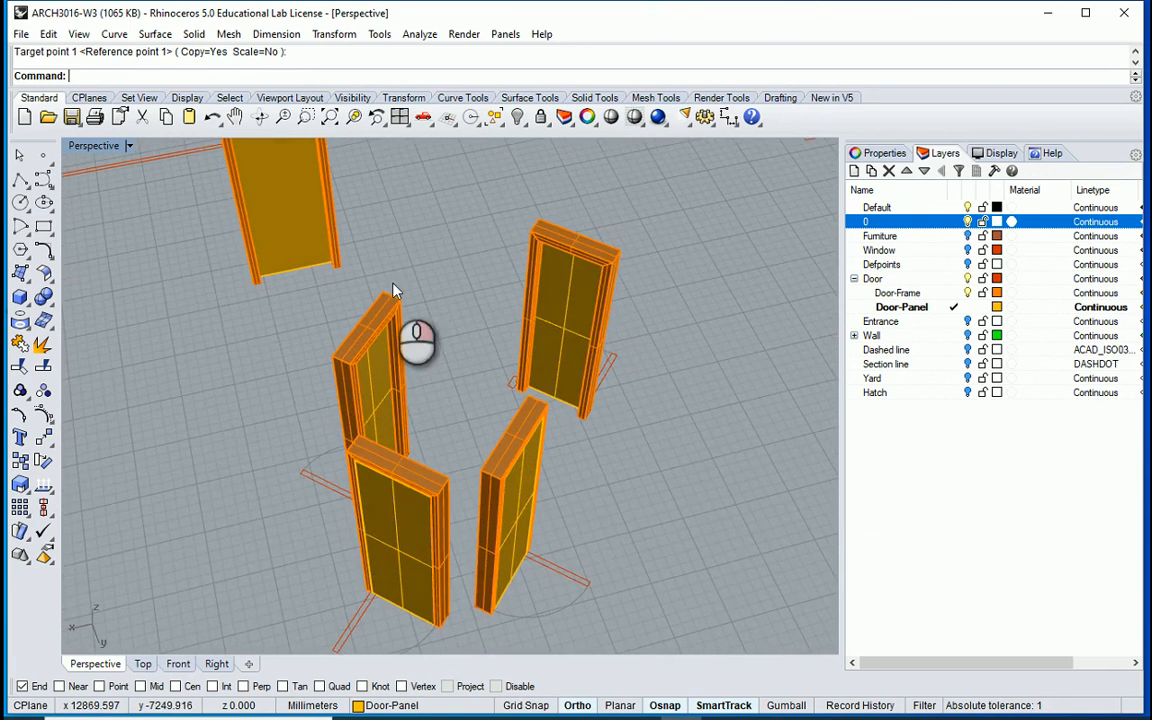
scroll(553, 198, up, 5)
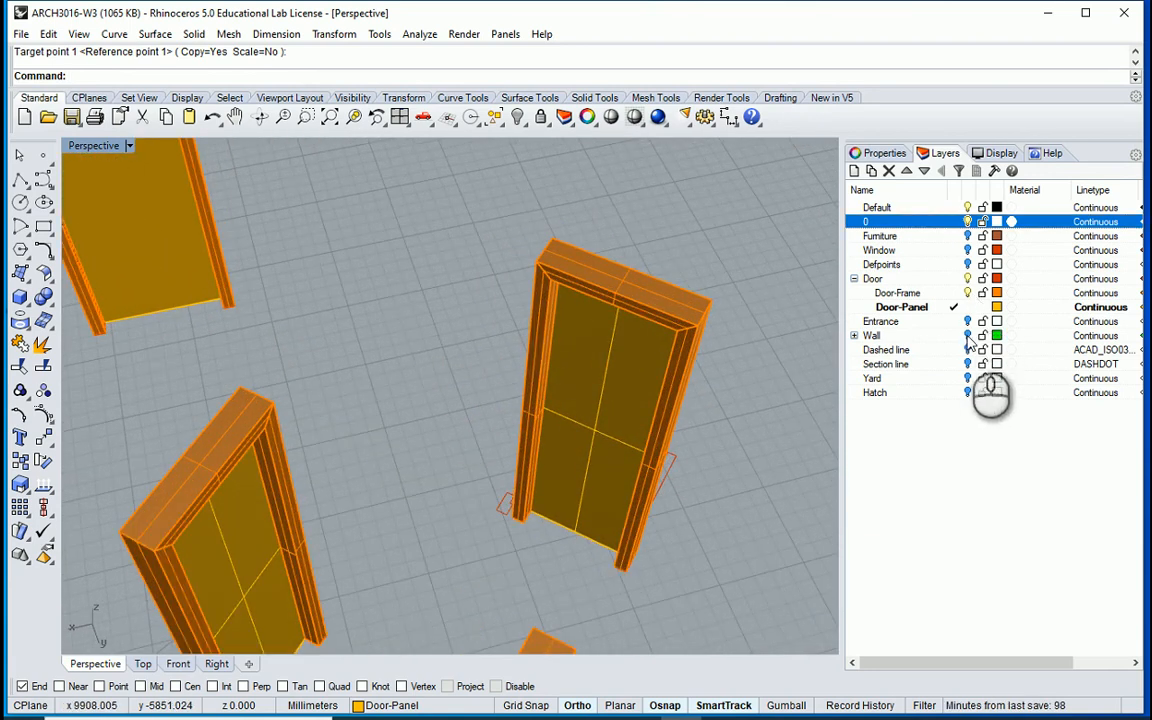
click(967, 337)
right_drag(512, 328, 545, 395)
scroll(541, 425, up, 3)
Step: Explode the door block in the wider opening and turn on solid points for its frame and panel
click(540, 438)
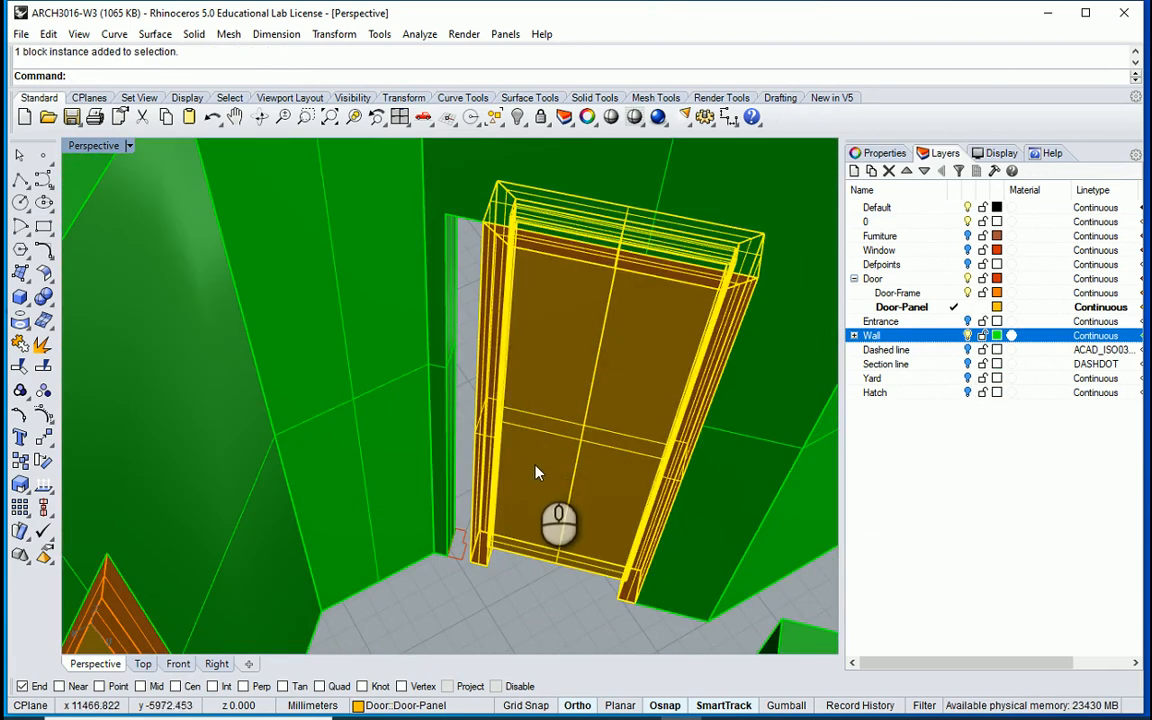
text(x)
key(Return)
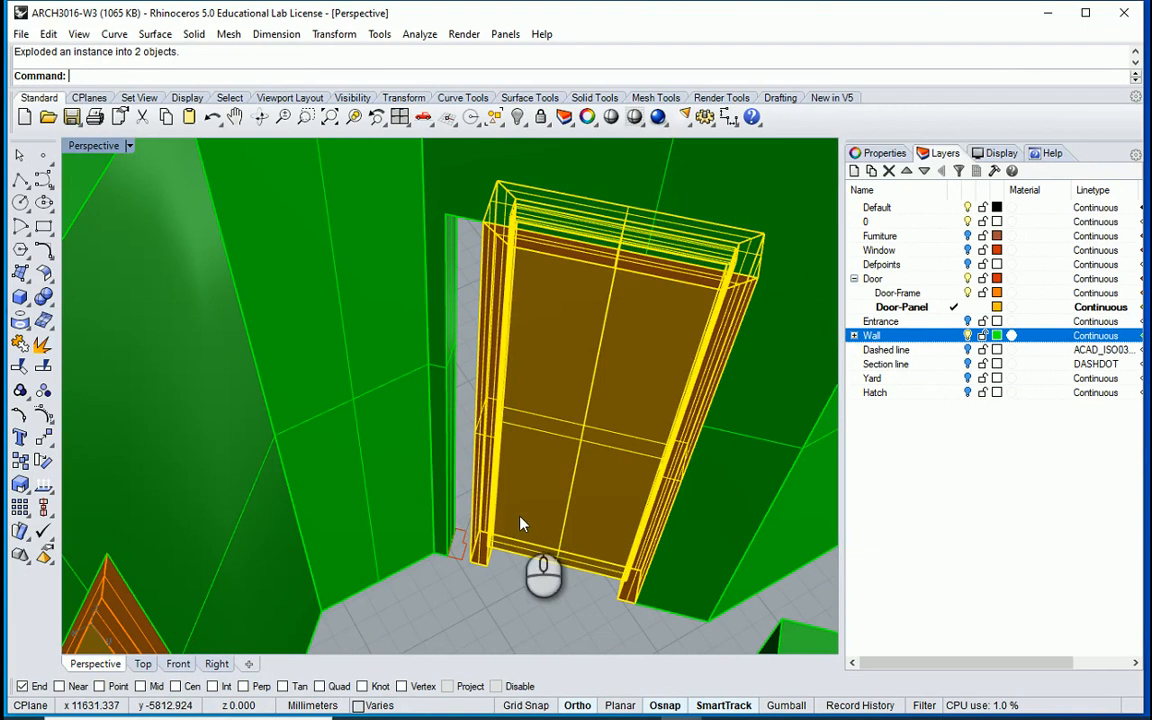
click(512, 585)
click(489, 411)
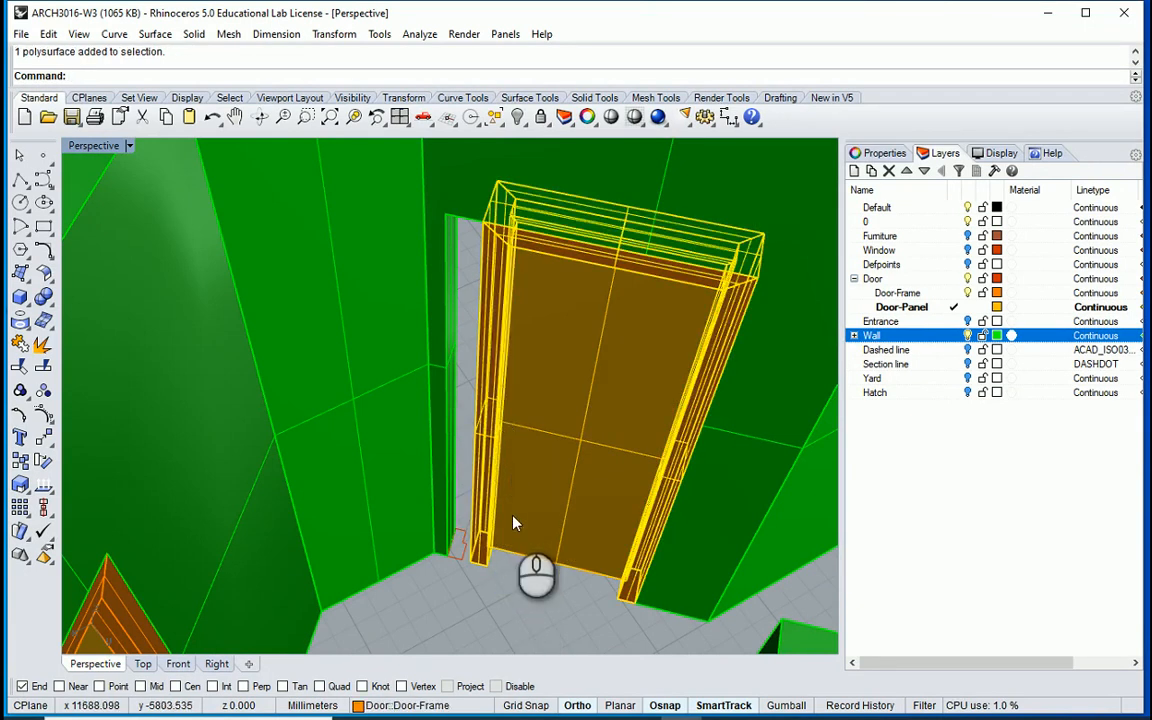
shift+click(545, 429)
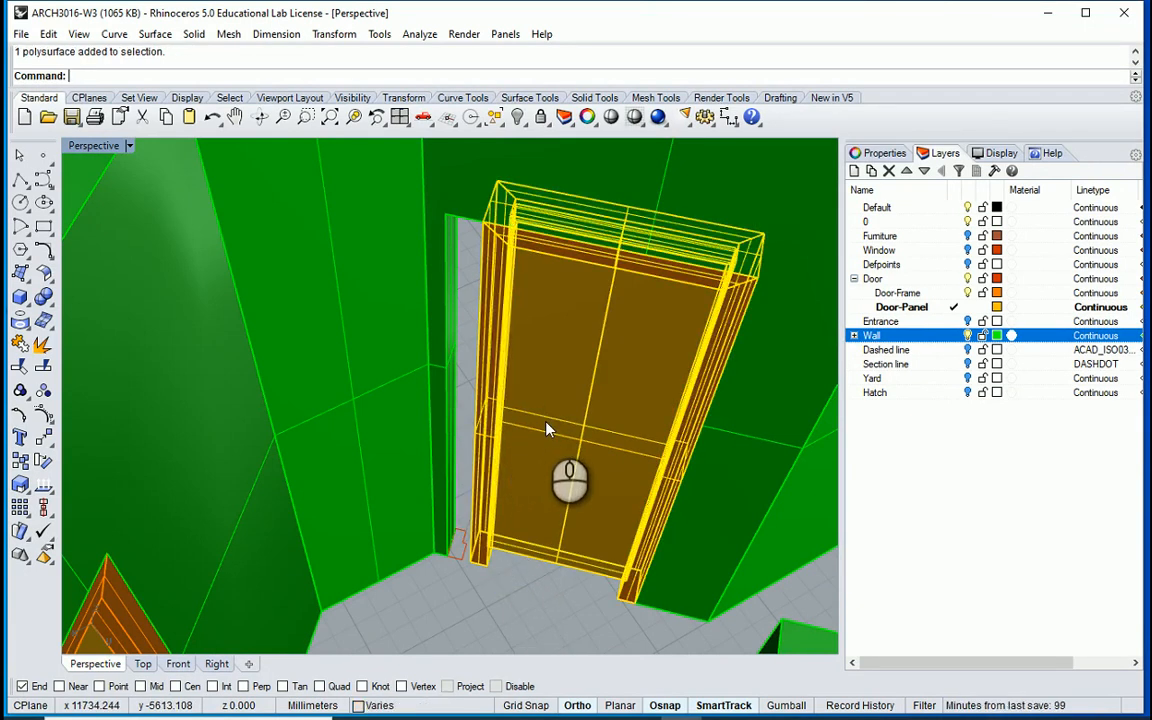
key(Return)
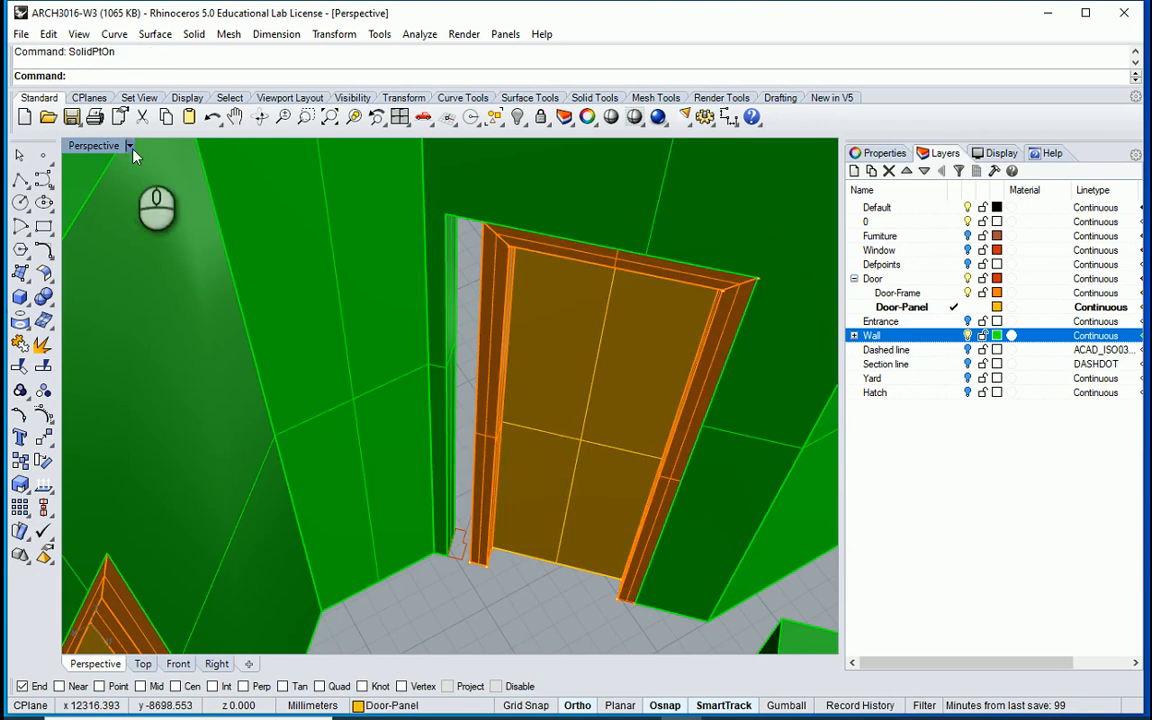
Step: Set the Perspective view's display mode to Wireframe and hide the Wall layer
click(129, 146)
click(113, 189)
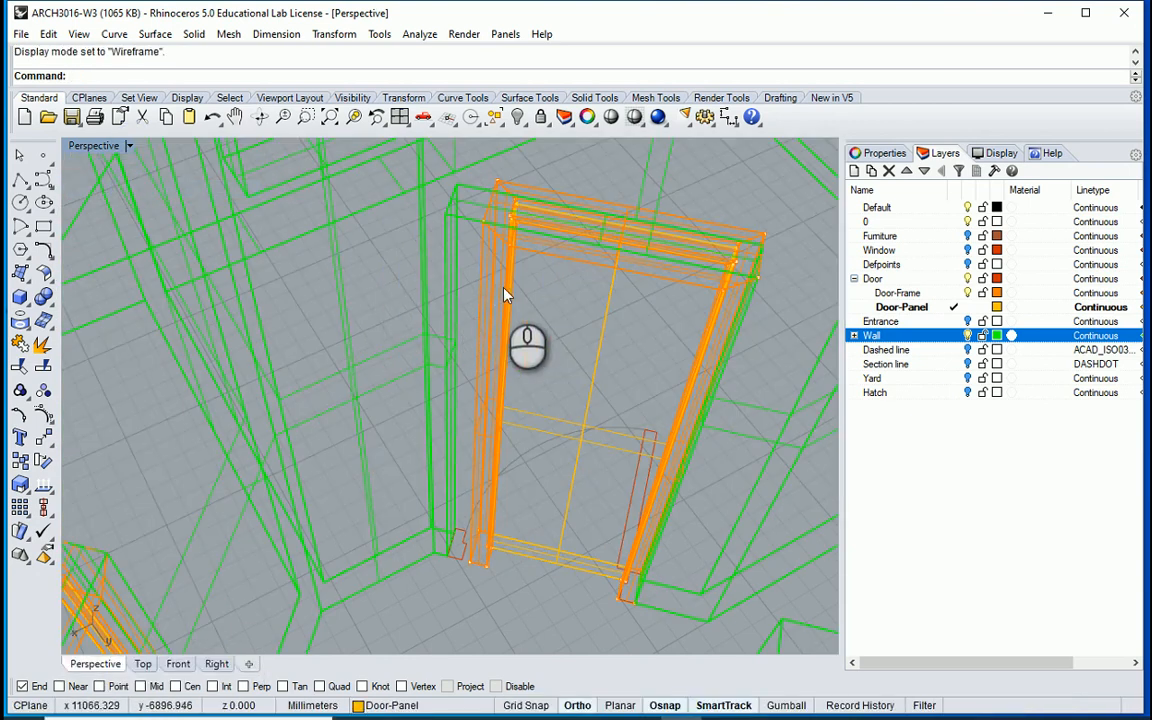
scroll(497, 188, up, 5)
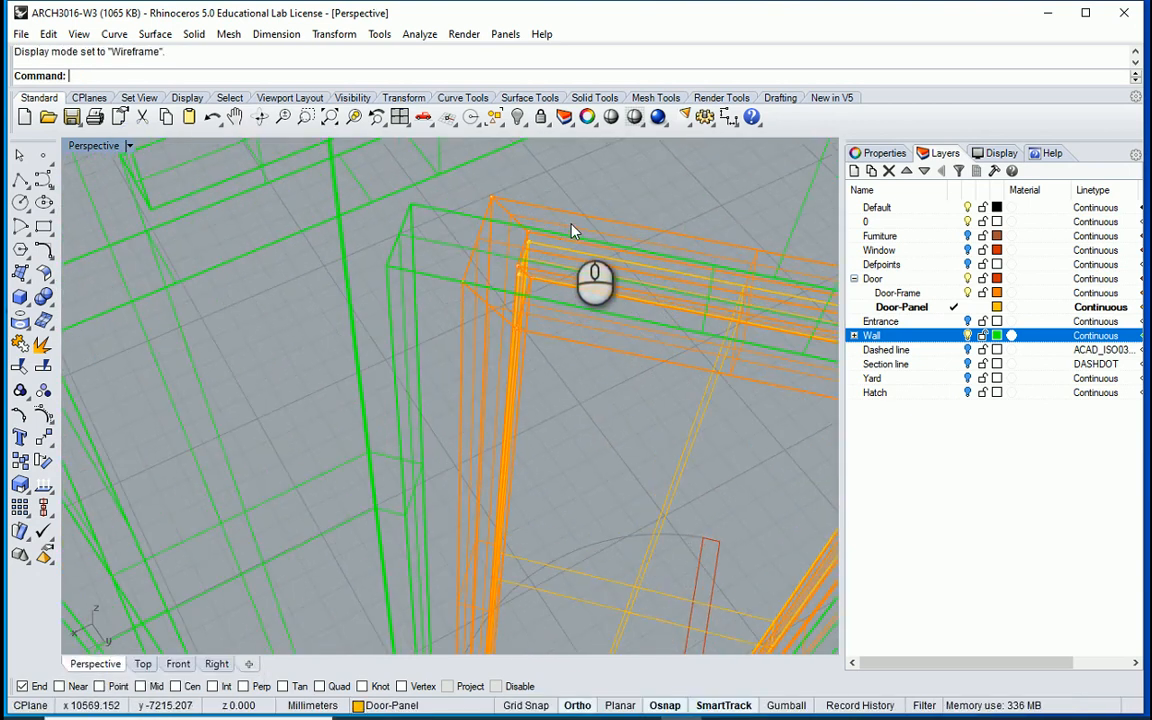
scroll(707, 212, down, 2)
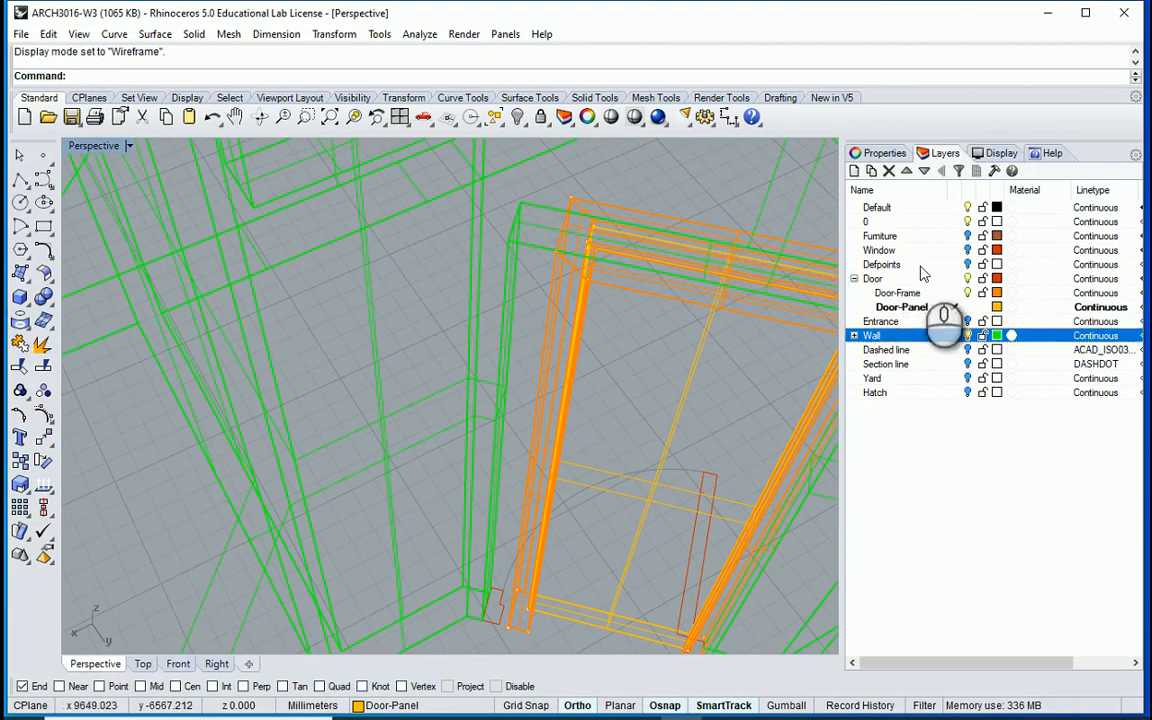
click(967, 335)
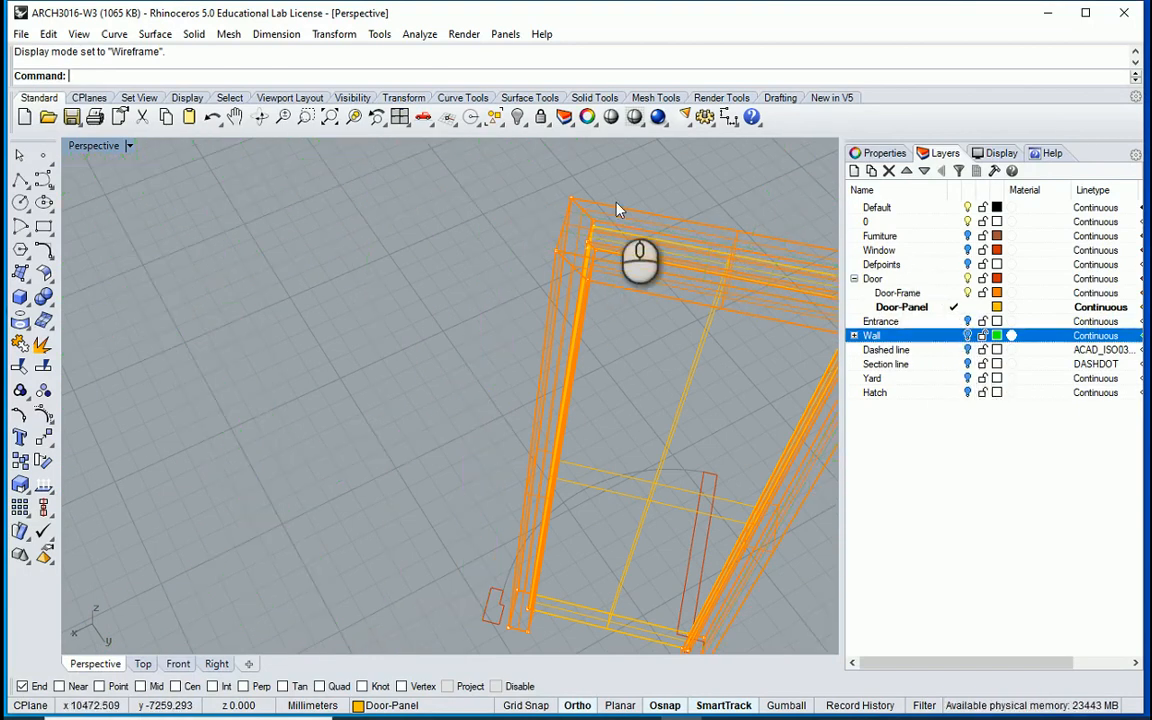
Step: Select the frame and panel edit points at both ends of the jamb nearest the gap, excluding the 2D door block
drag(627, 180, 490, 331)
scroll(487, 358, down, 3)
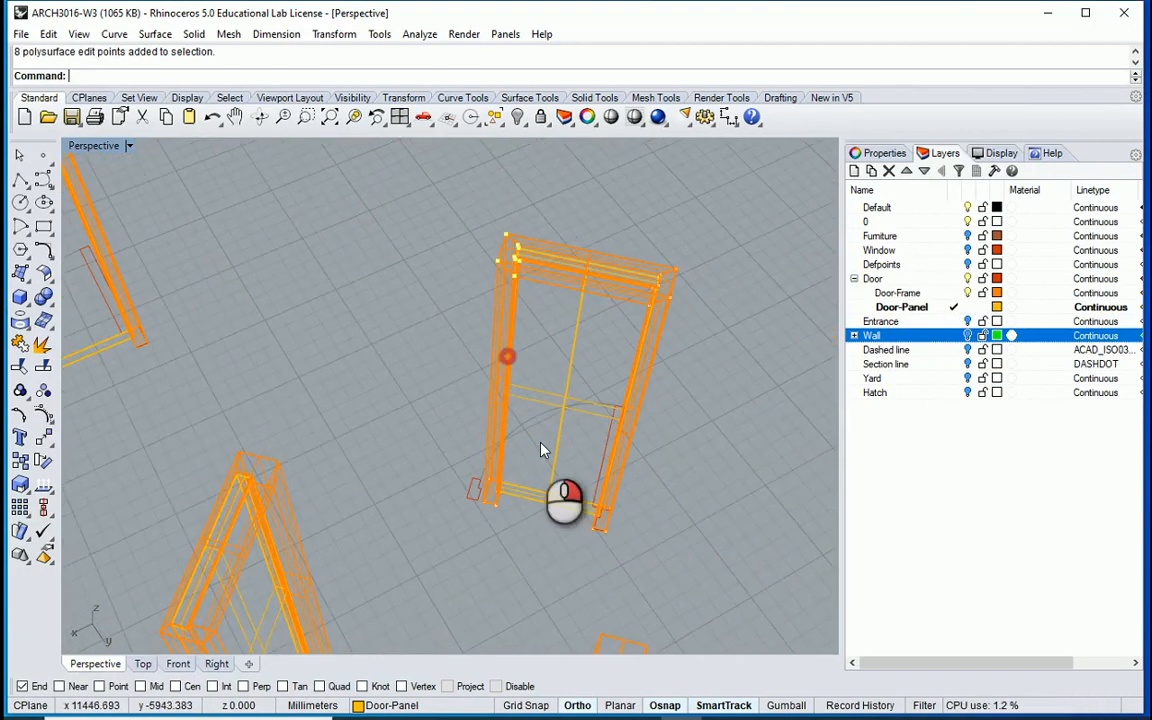
scroll(496, 578, up, 5)
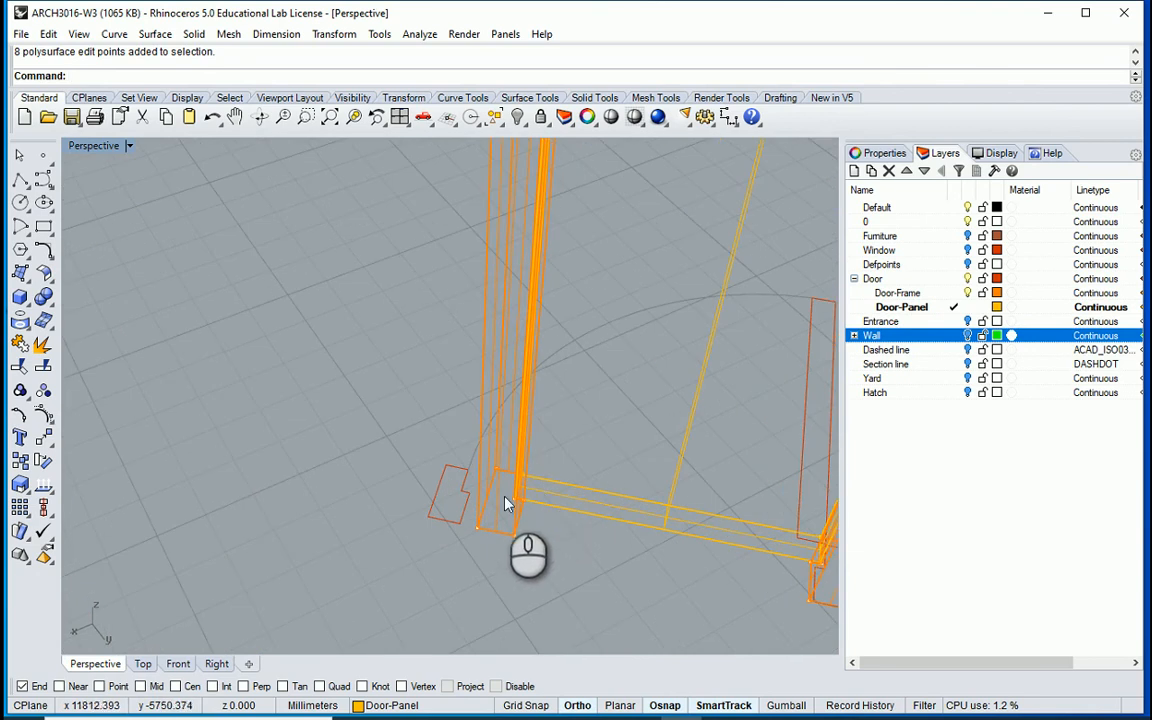
scroll(474, 535, up, 1)
drag(601, 424, 471, 558)
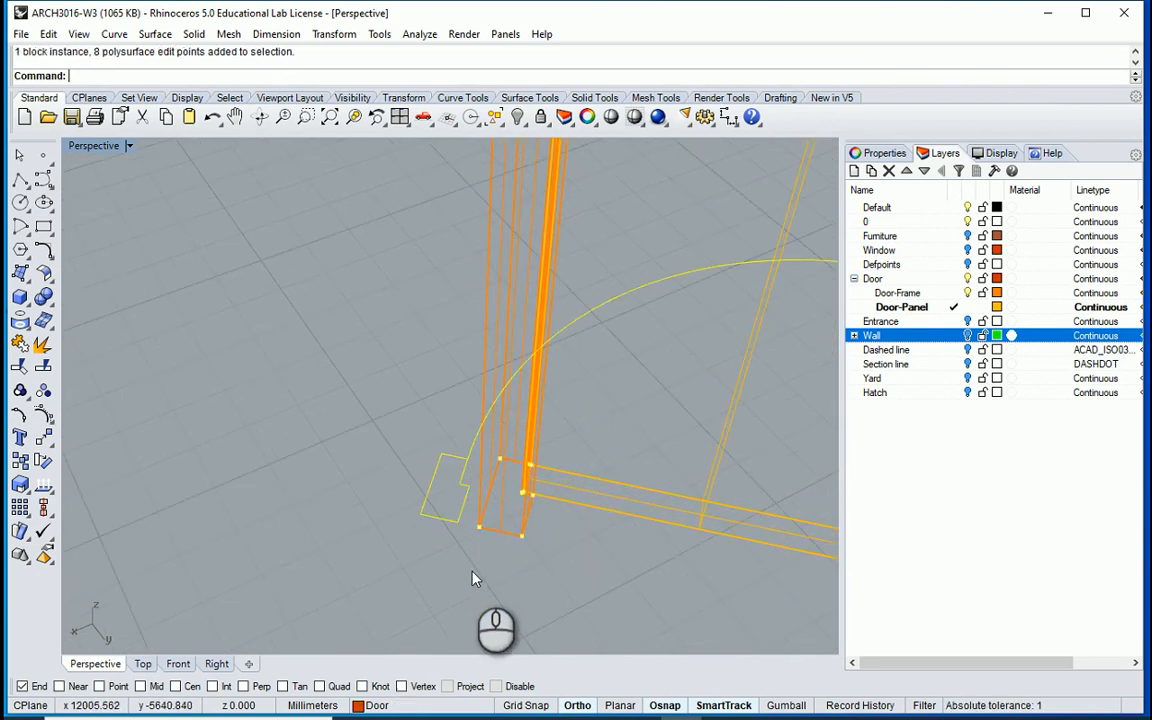
ctrl+click(424, 505)
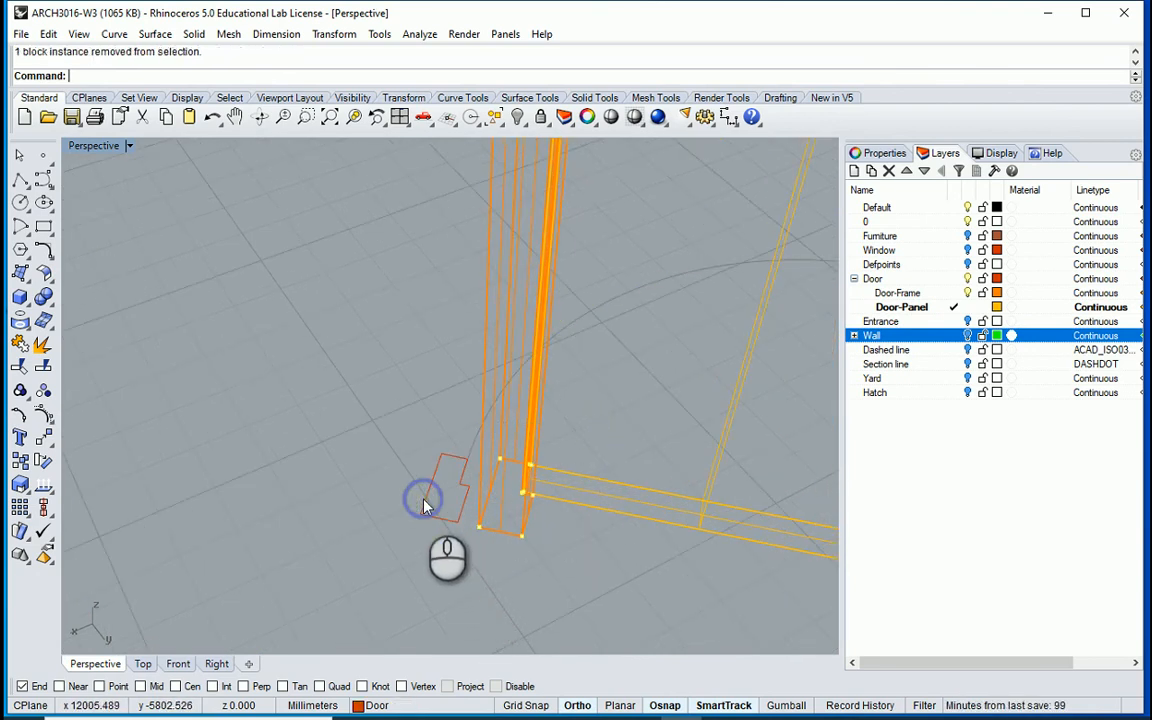
scroll(447, 514, up, 1)
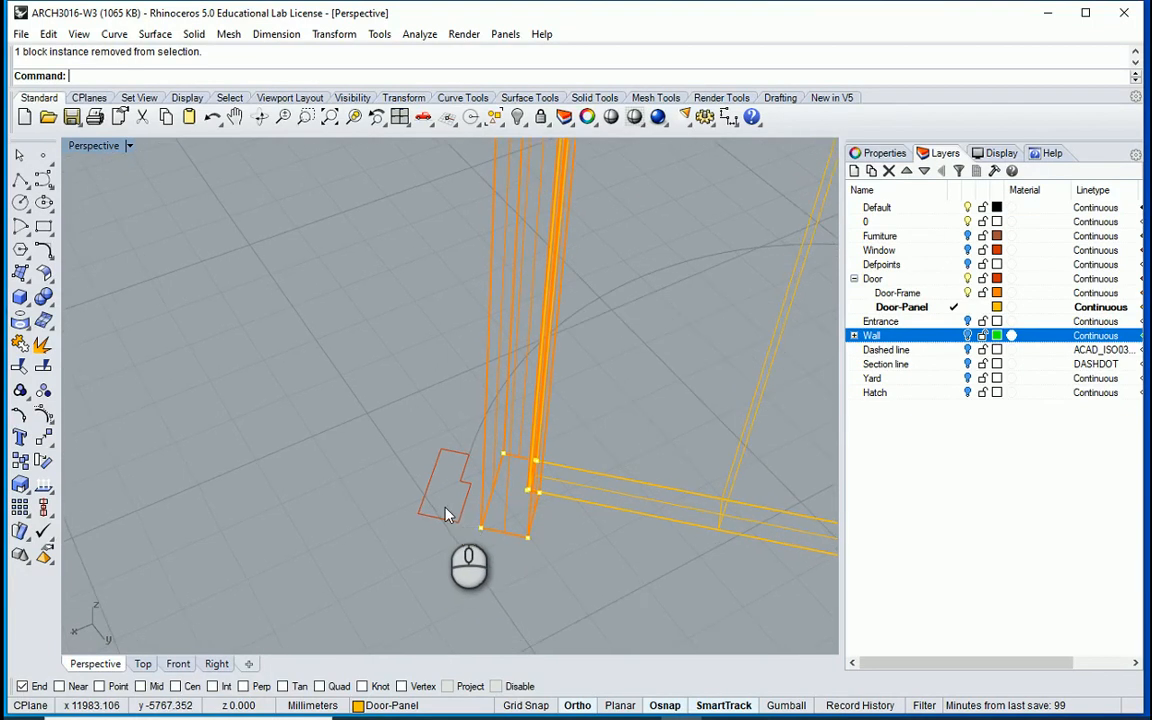
scroll(447, 514, up, 1)
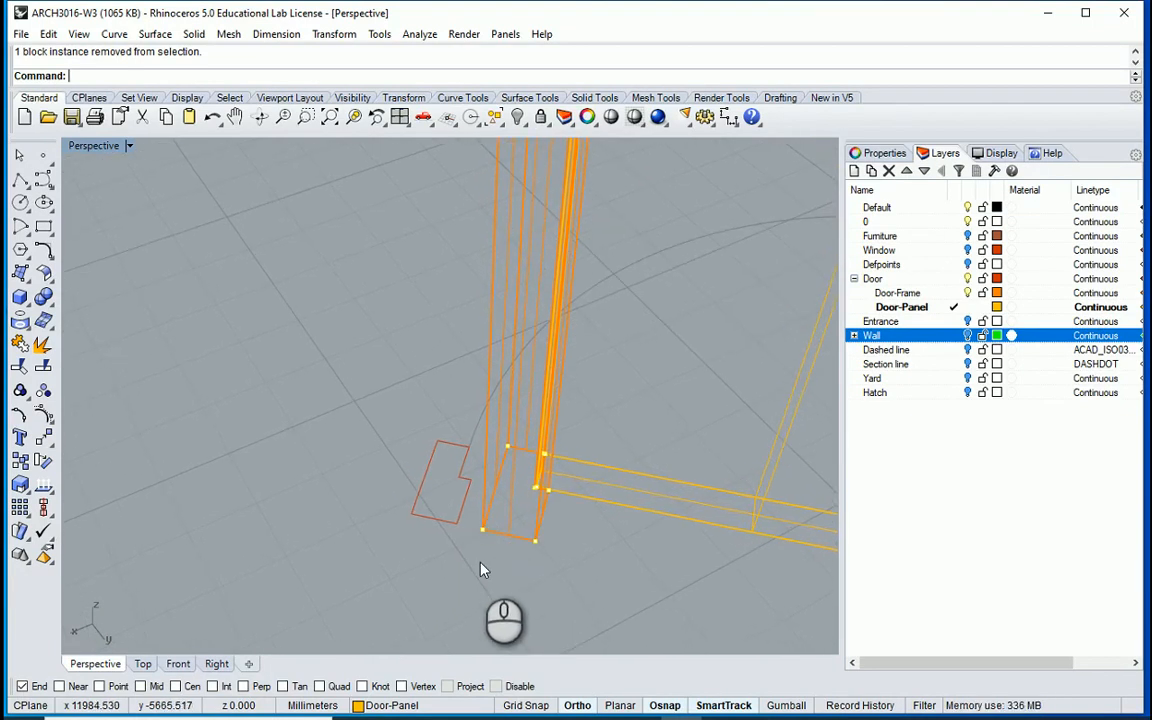
Step: Move the selected points 100 mm from the jamb's bottom outer corner to the matching corner of the 2D jamb outline
text(m)
key(Return)
click(482, 530)
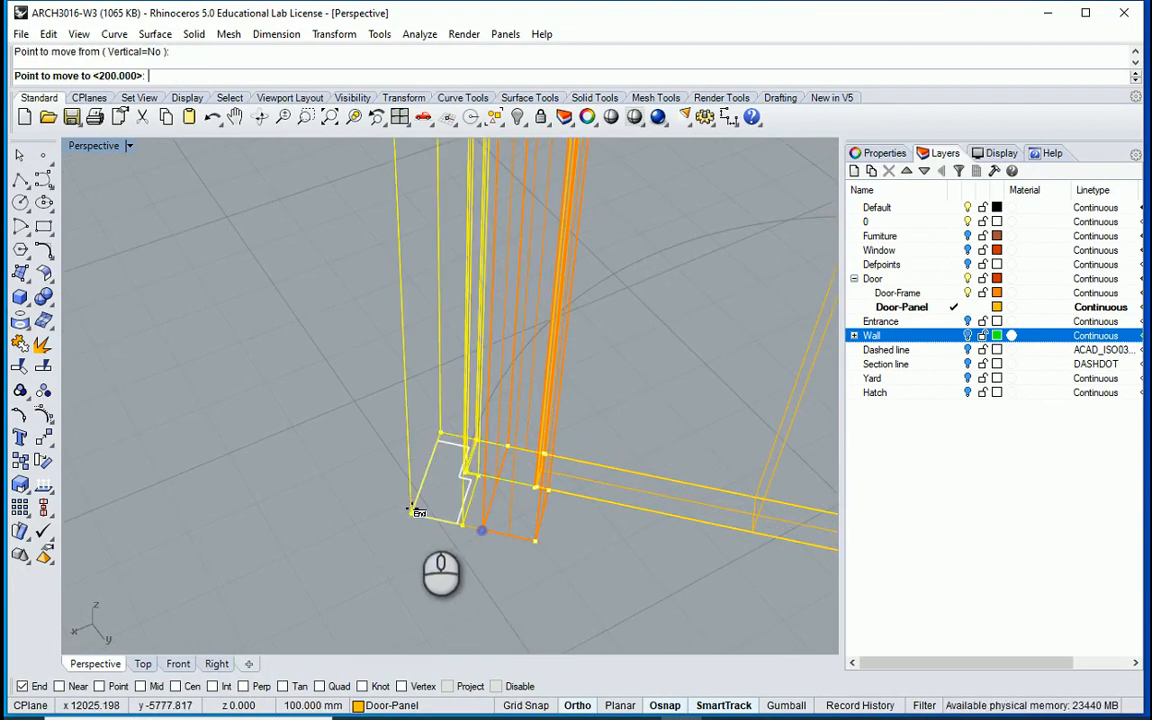
click(411, 514)
scroll(362, 523, down, 4)
scroll(362, 523, up, 4)
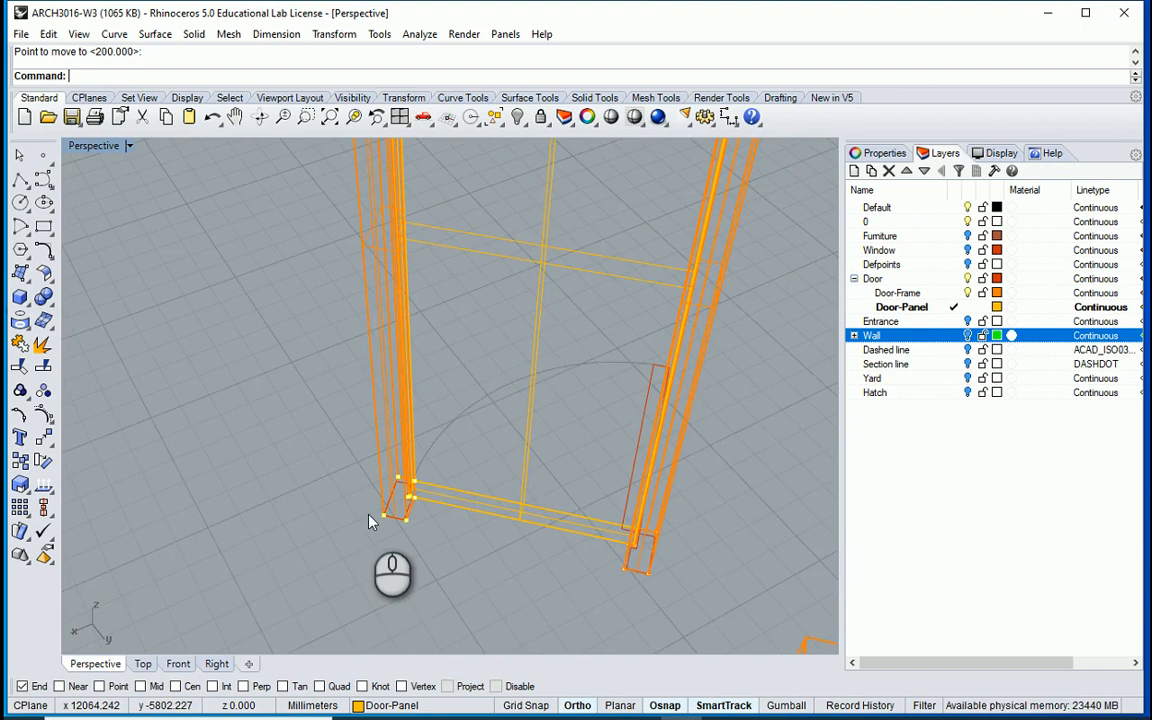
scroll(399, 278, down, 5)
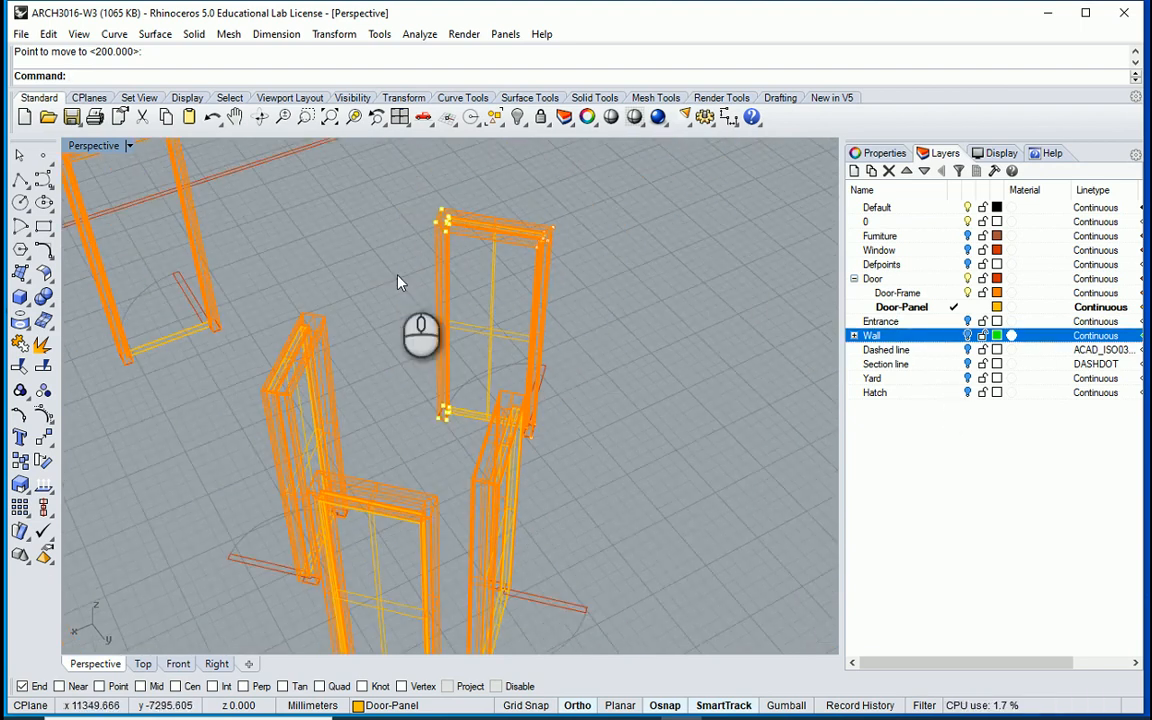
Step: Clear the point selection and set the Perspective view's display mode back to Shaded
click(129, 146)
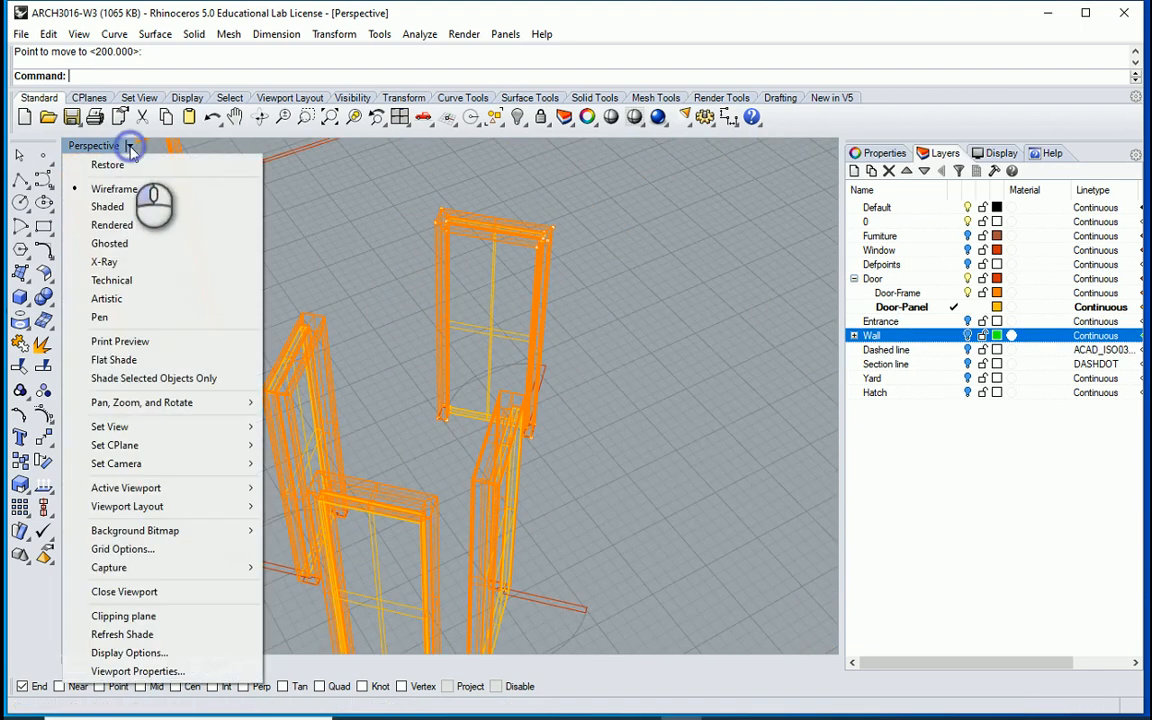
click(136, 206)
scroll(260, 200, up, 5)
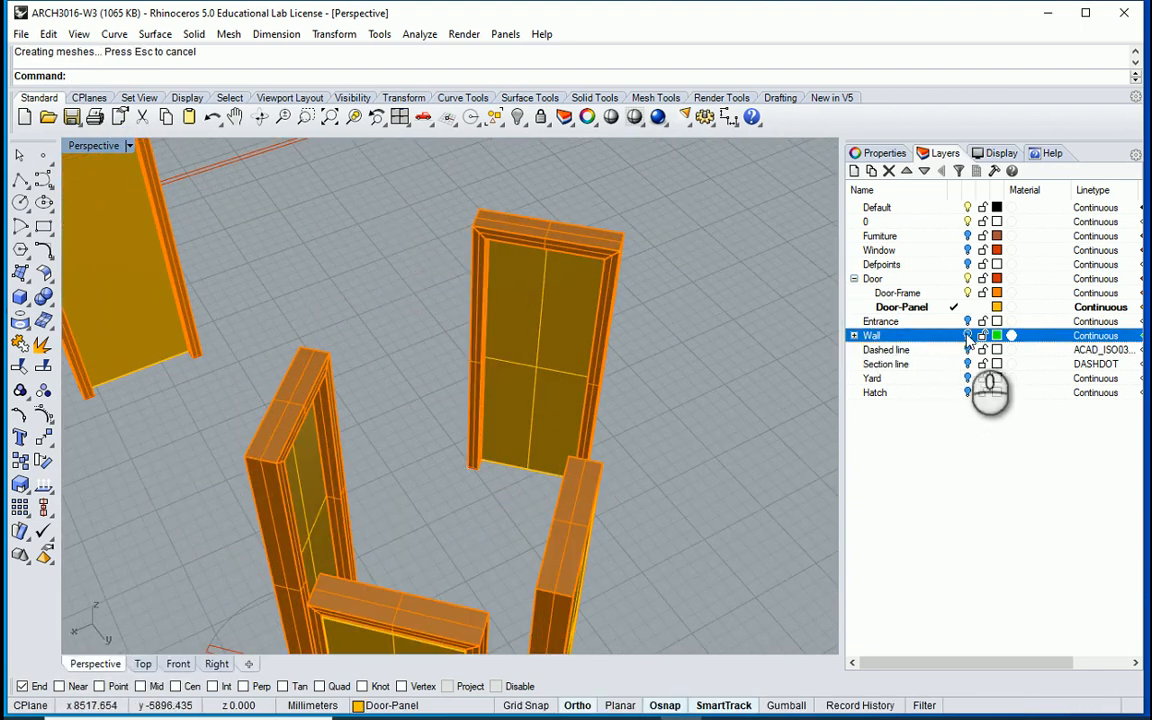
Step: Show the Wall layer again and bring the widened door in the larger opening into close view
click(968, 336)
click(500, 440)
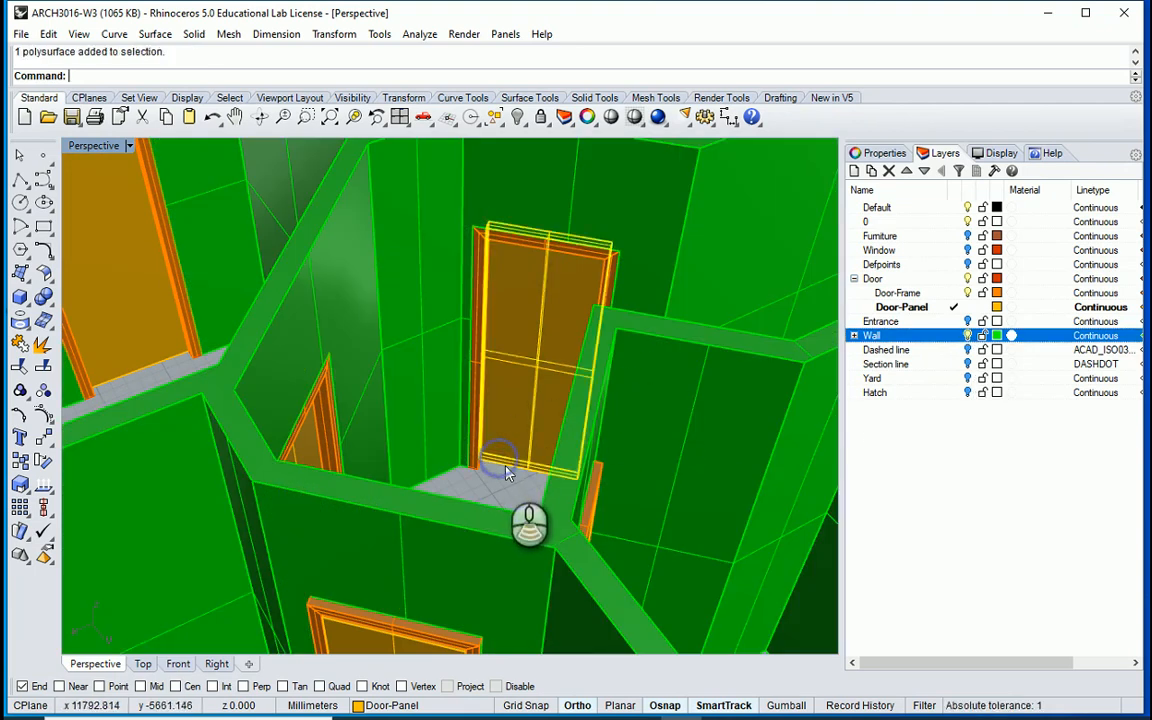
scroll(440, 243, down, 3)
right_drag(396, 277, 432, 270)
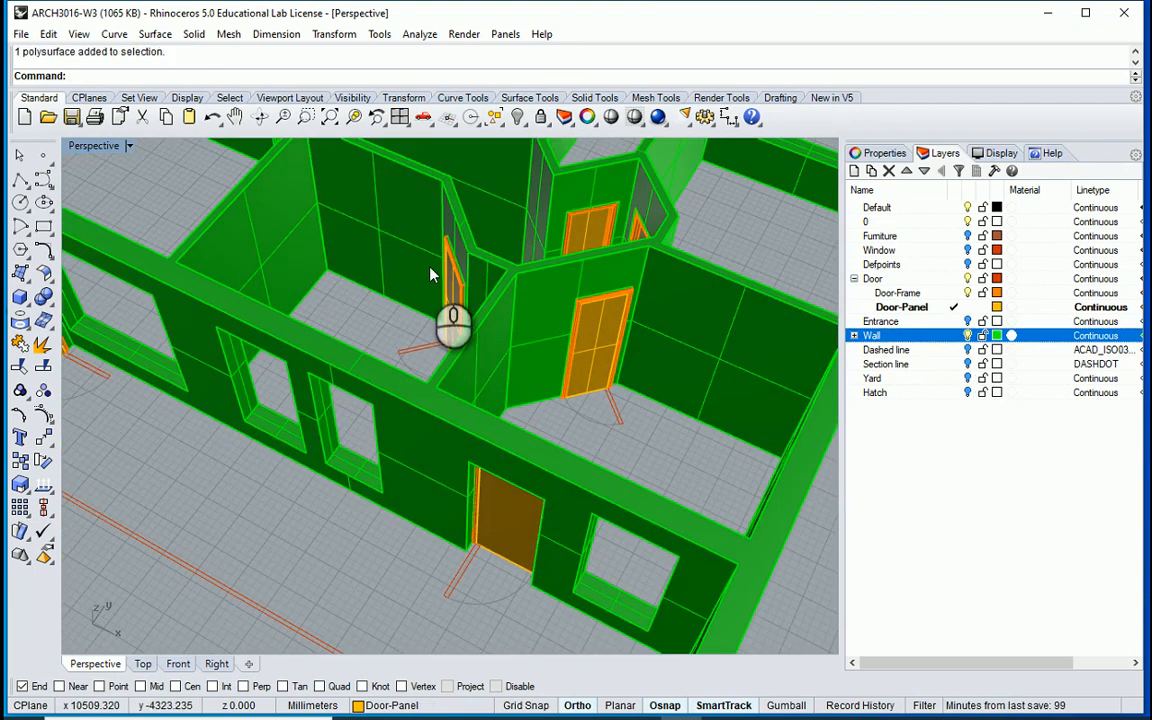
scroll(500, 540, up, 10)
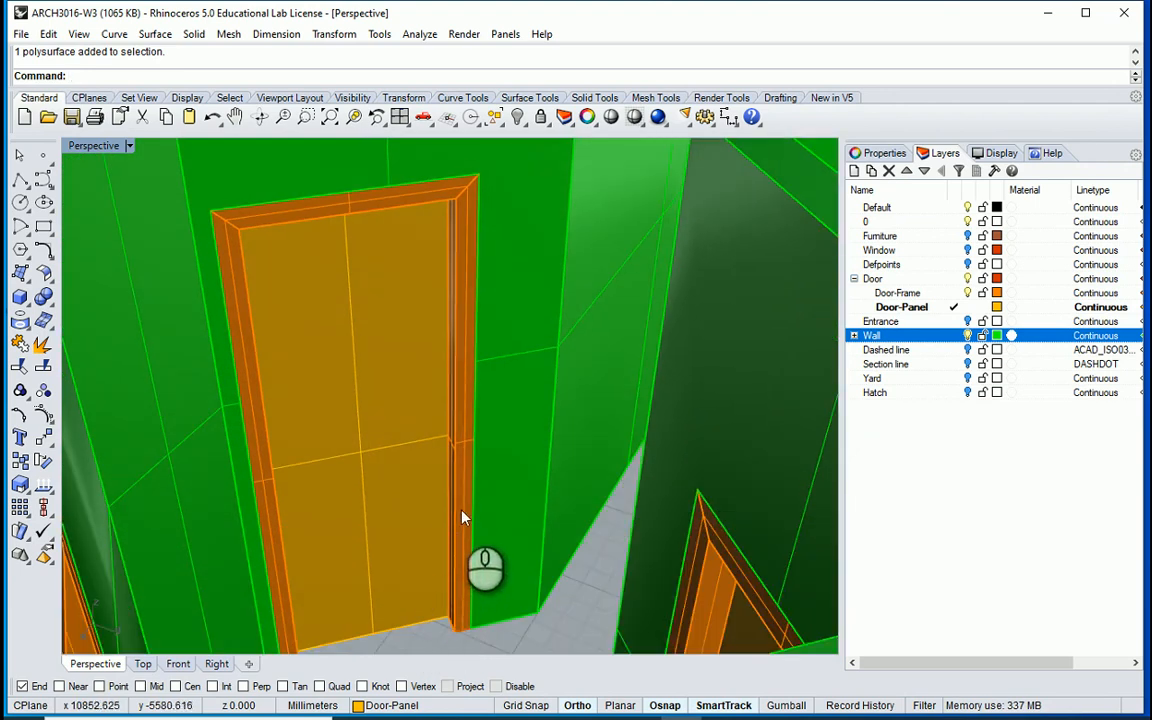
Step: Define the widened frame and panel as a block named Door-interior-BR, based at the jamb's bottom outer corner
click(463, 517)
shift+click(386, 450)
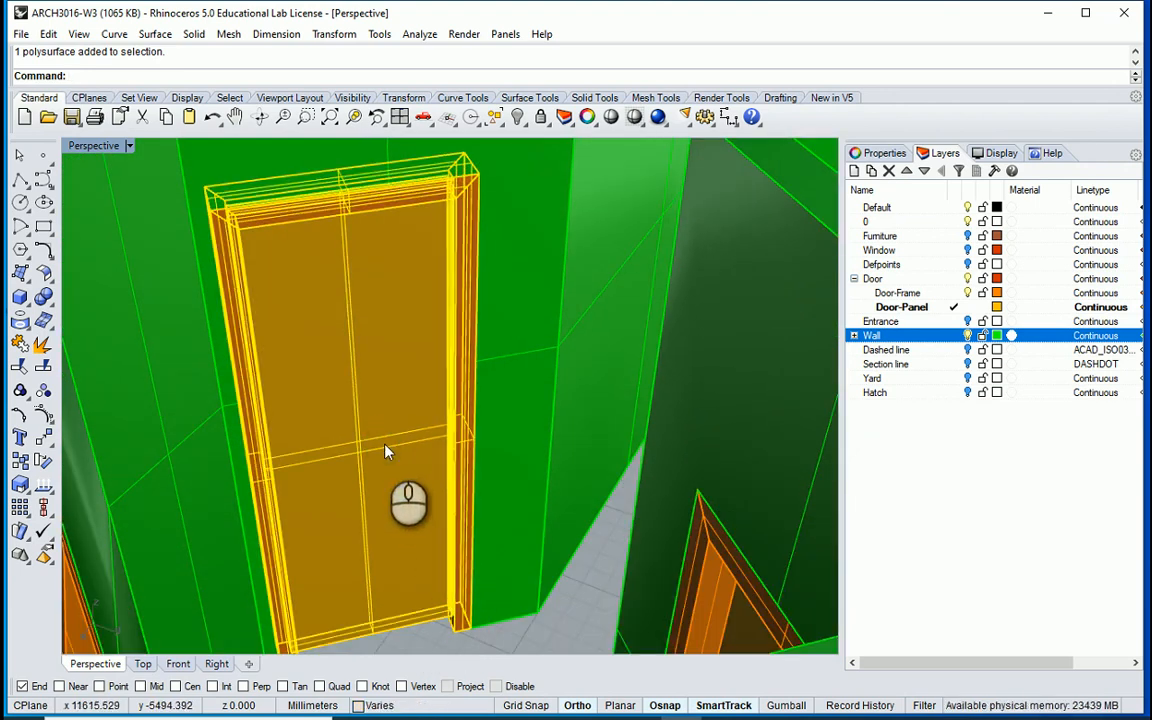
text(Block)
key(Return)
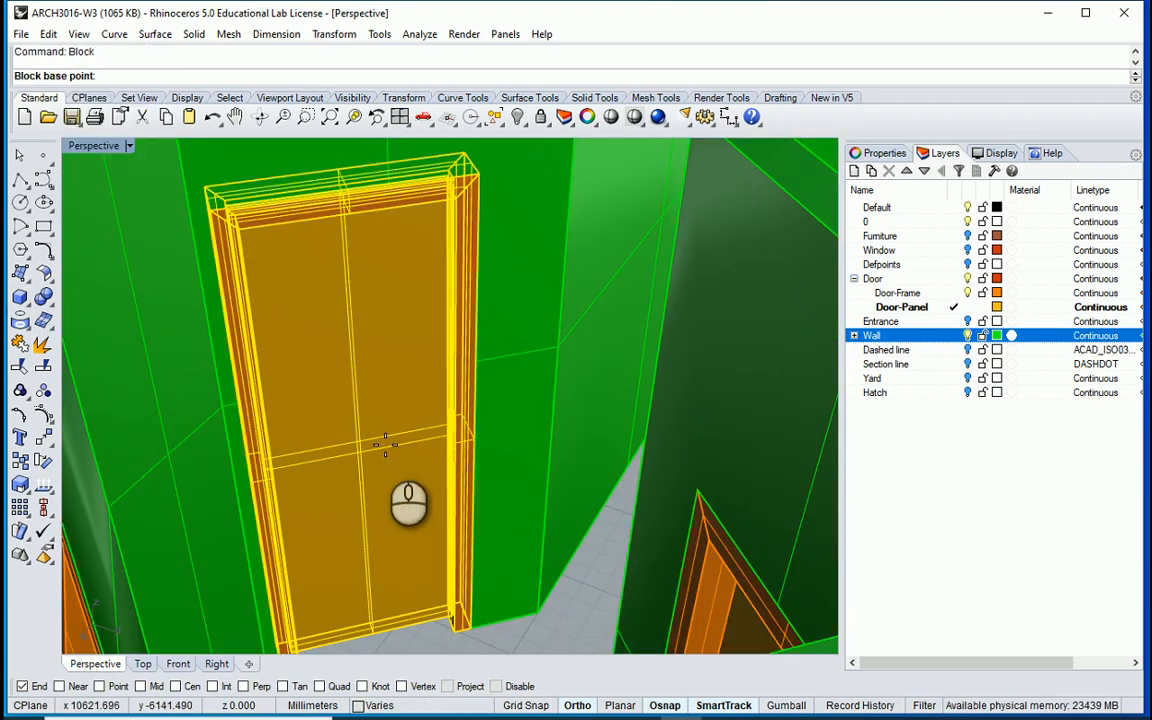
scroll(468, 620, up, 6)
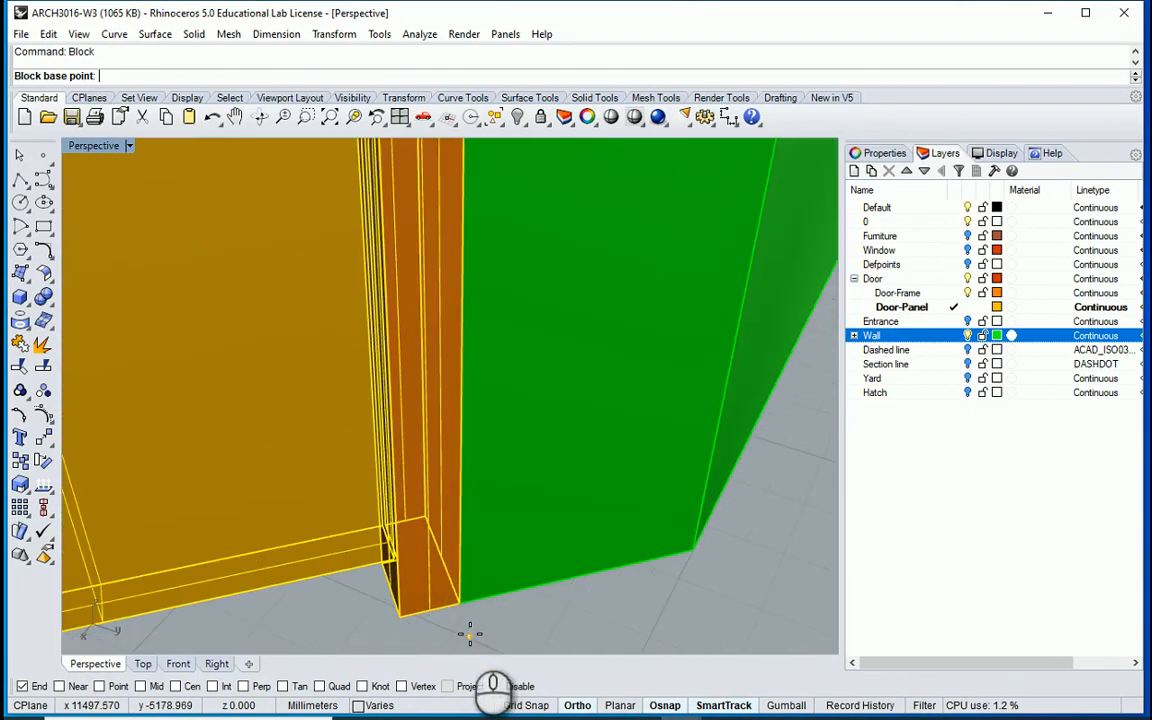
click(474, 598)
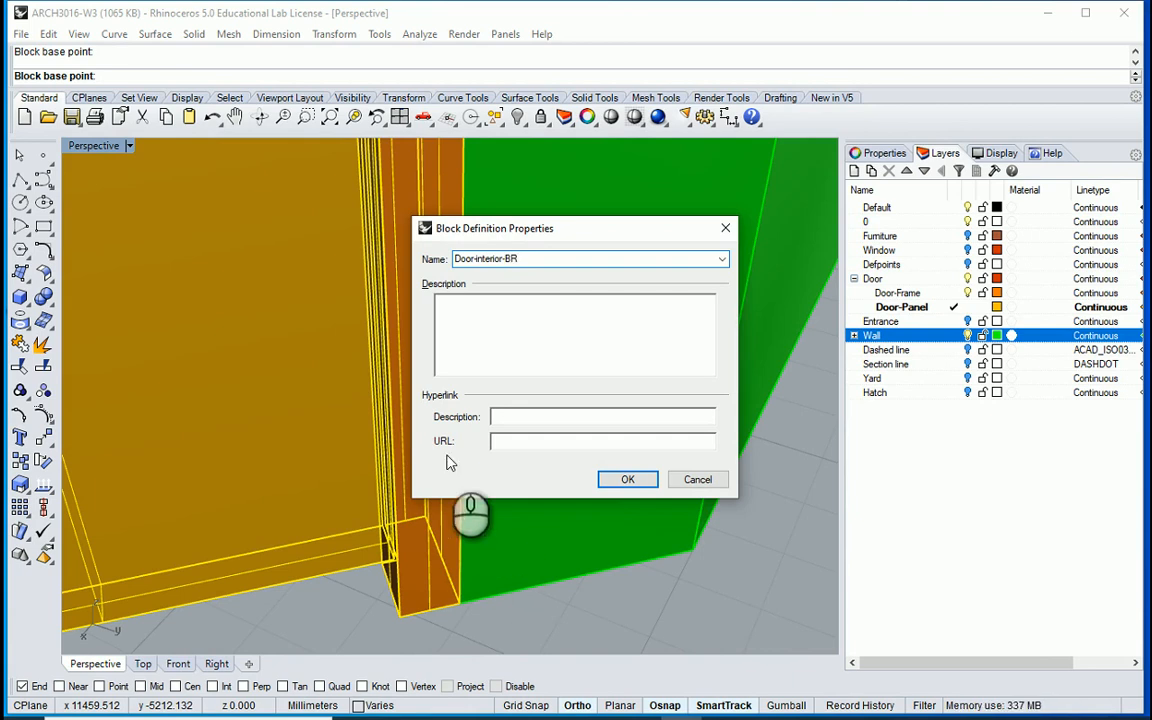
click(628, 478)
scroll(626, 508, down, 10)
right_drag(604, 505, 599, 531)
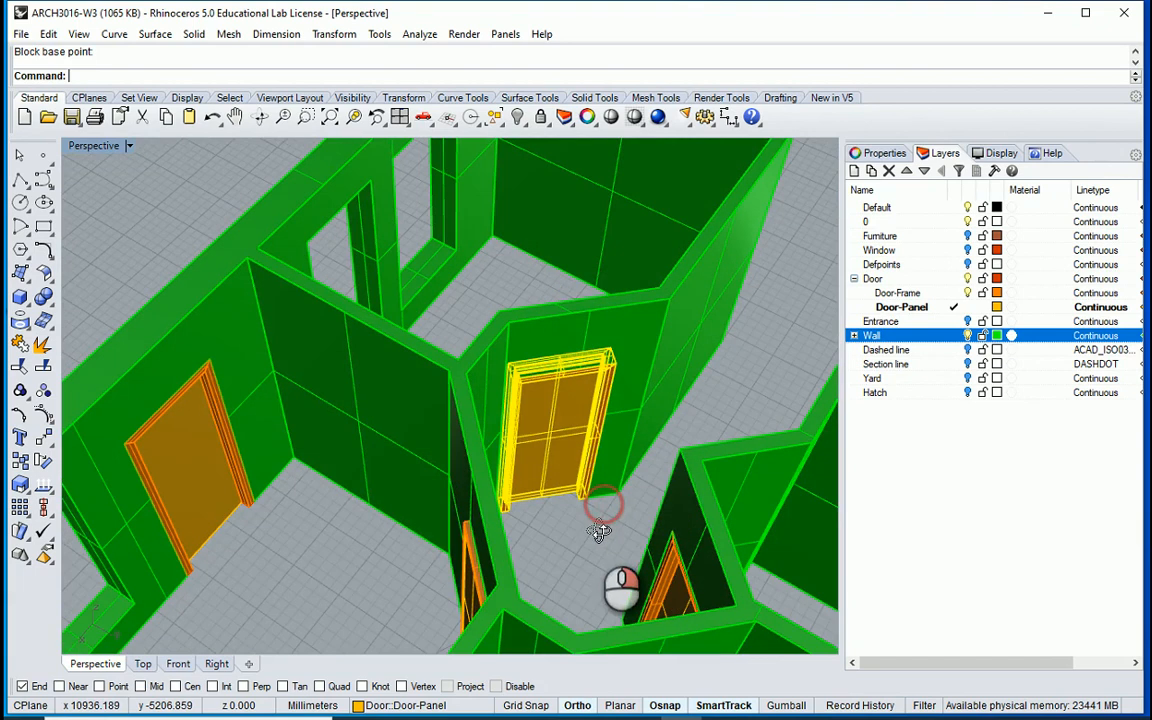
Step: Make Door-Frame the current layer for modelling at the exterior opening with the unequal double door
scroll(592, 555, up, 5)
scroll(355, 483, up, 2)
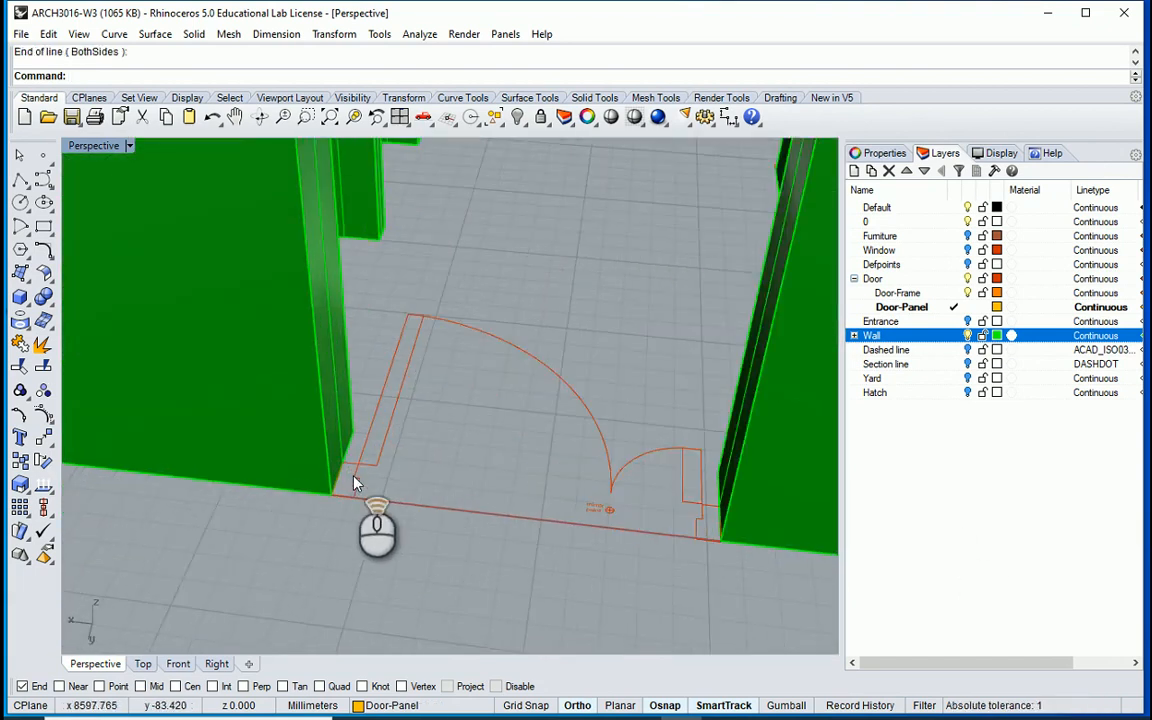
scroll(355, 483, up, 3)
scroll(334, 514, down, 3)
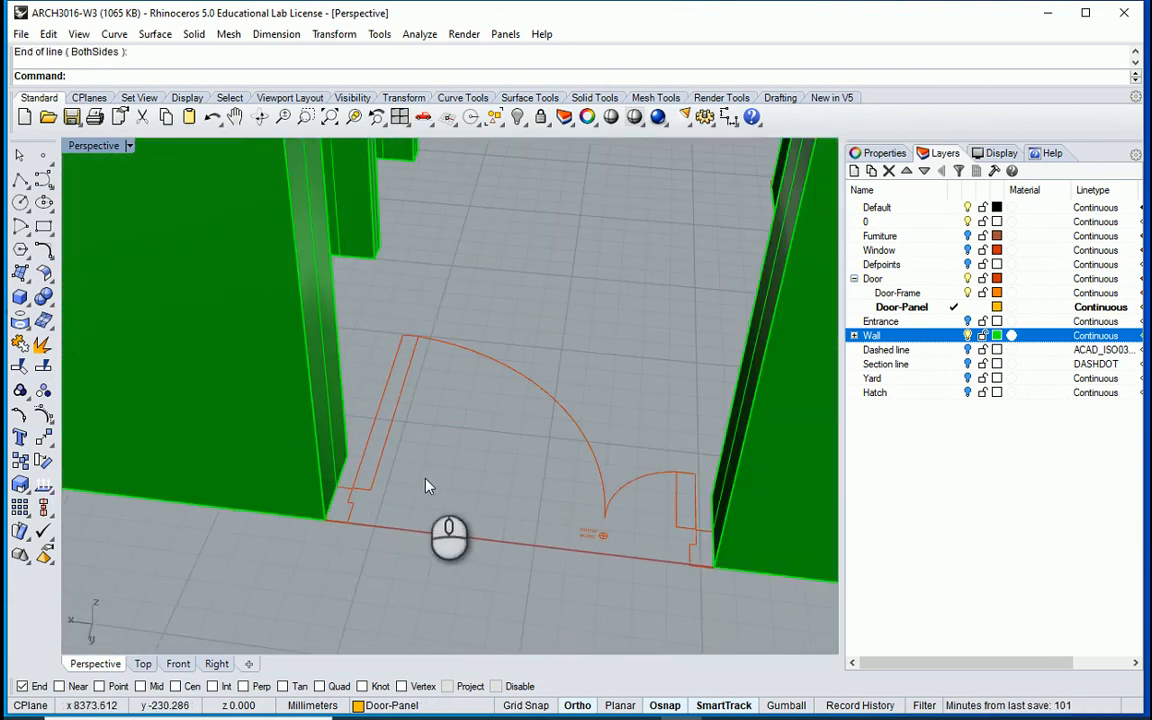
scroll(425, 486, up, 4)
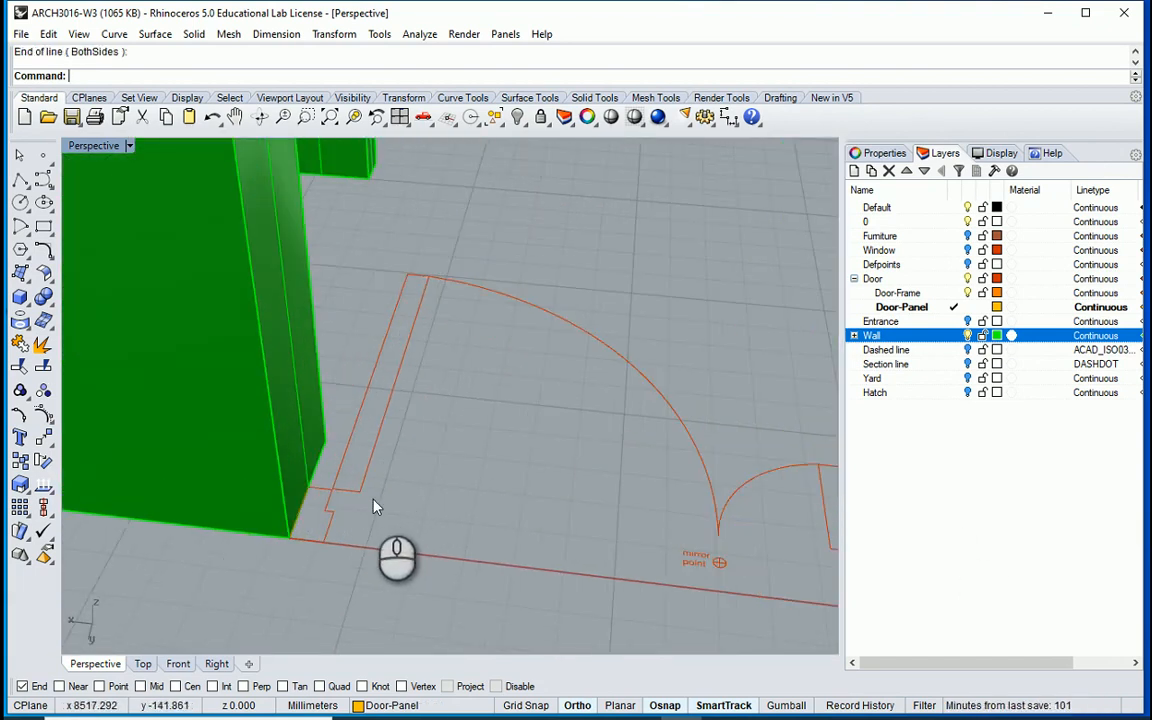
click(902, 310)
click(936, 294)
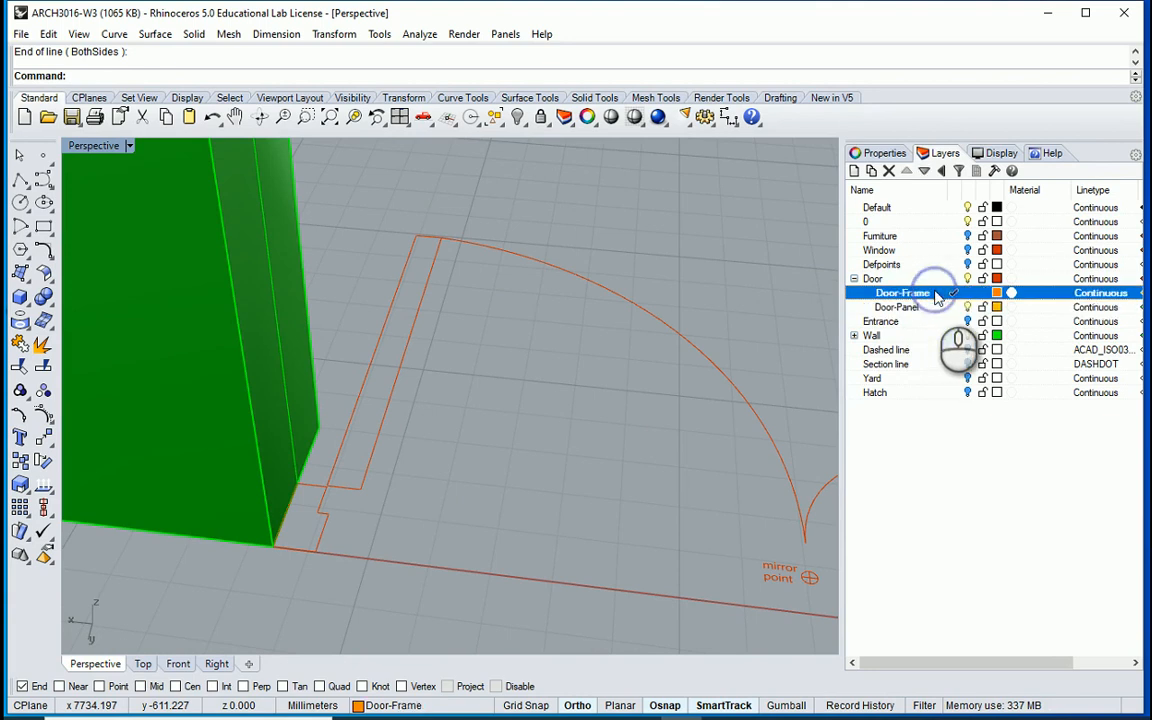
scroll(388, 500, up, 2)
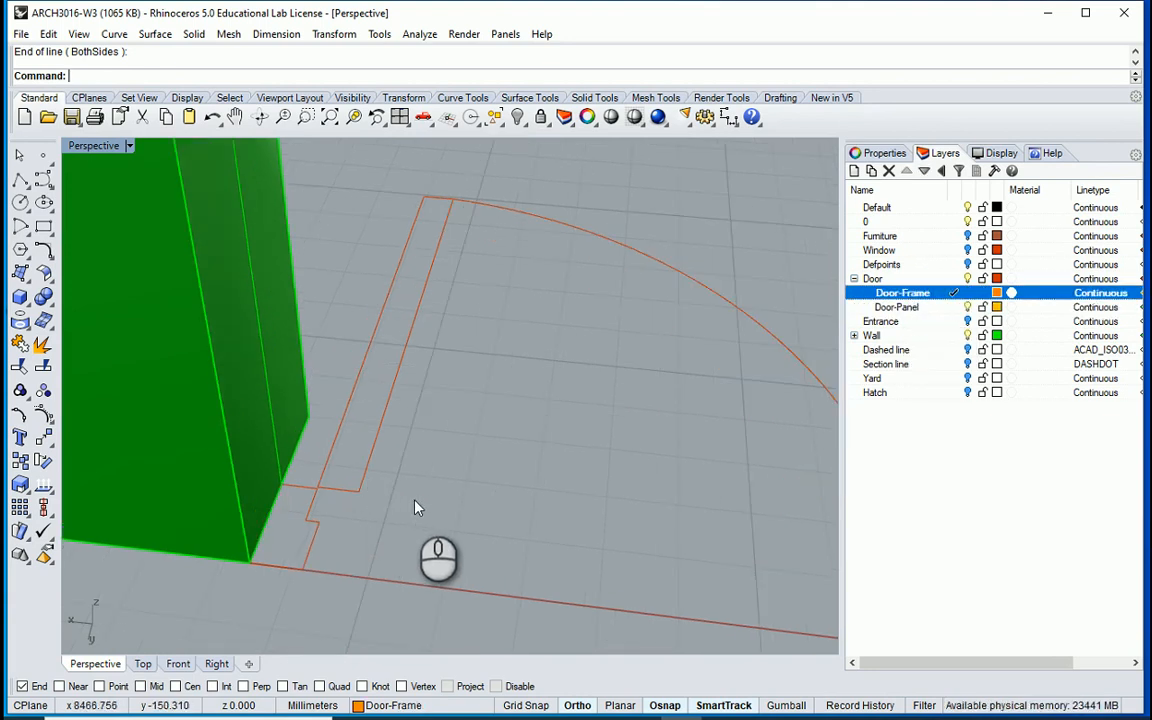
Step: Trace the stepped 2D jamb outline beside the larger door leaf with a closed polyline, starting at the wall's outer bottom corner
text(pl)
key(Return)
scroll(270, 554, up, 4)
click(241, 569)
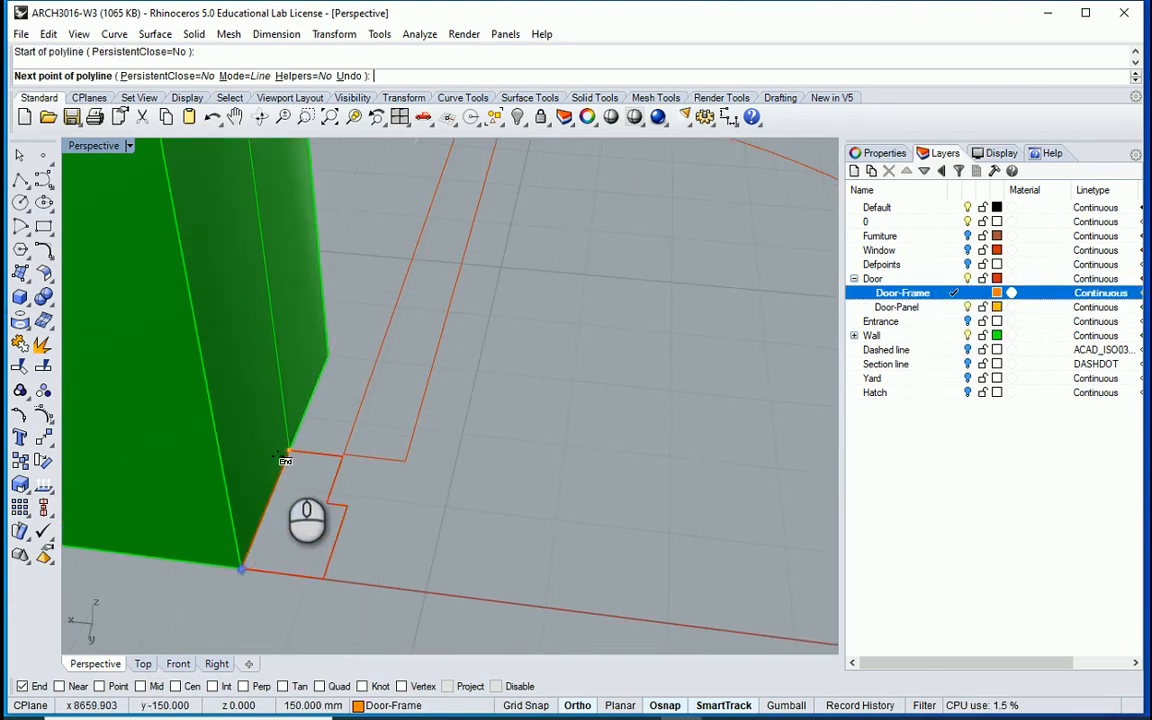
click(287, 452)
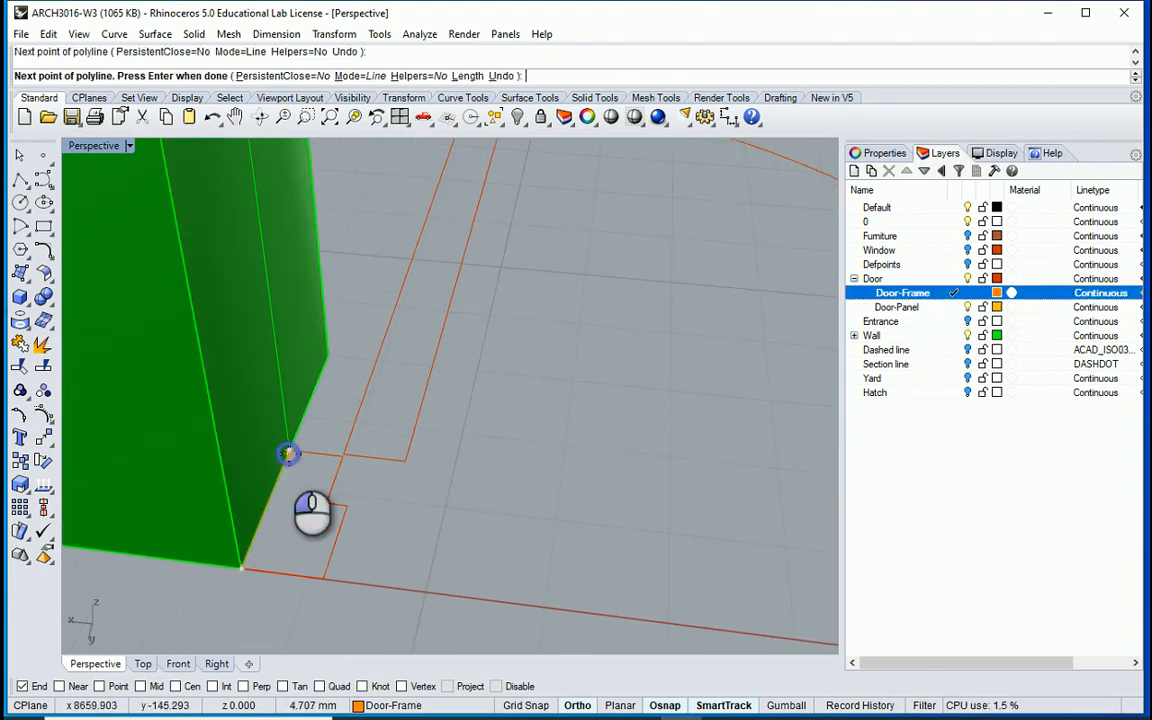
click(347, 505)
click(324, 579)
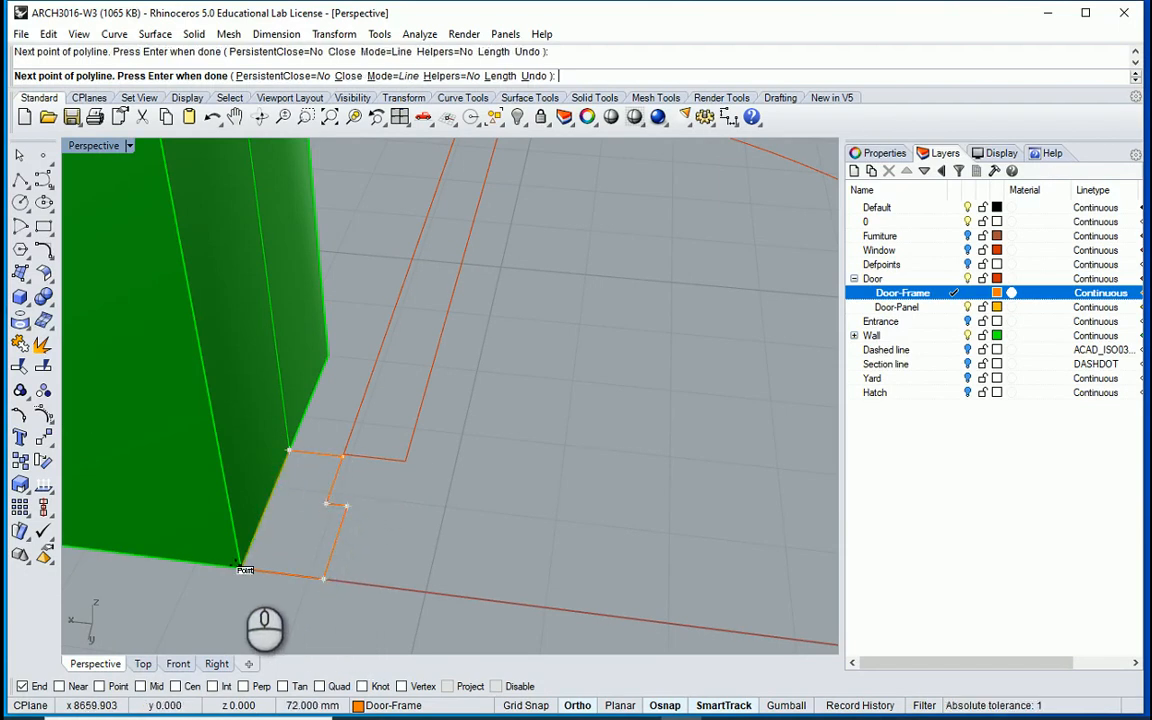
click(241, 569)
scroll(342, 553, down, 5)
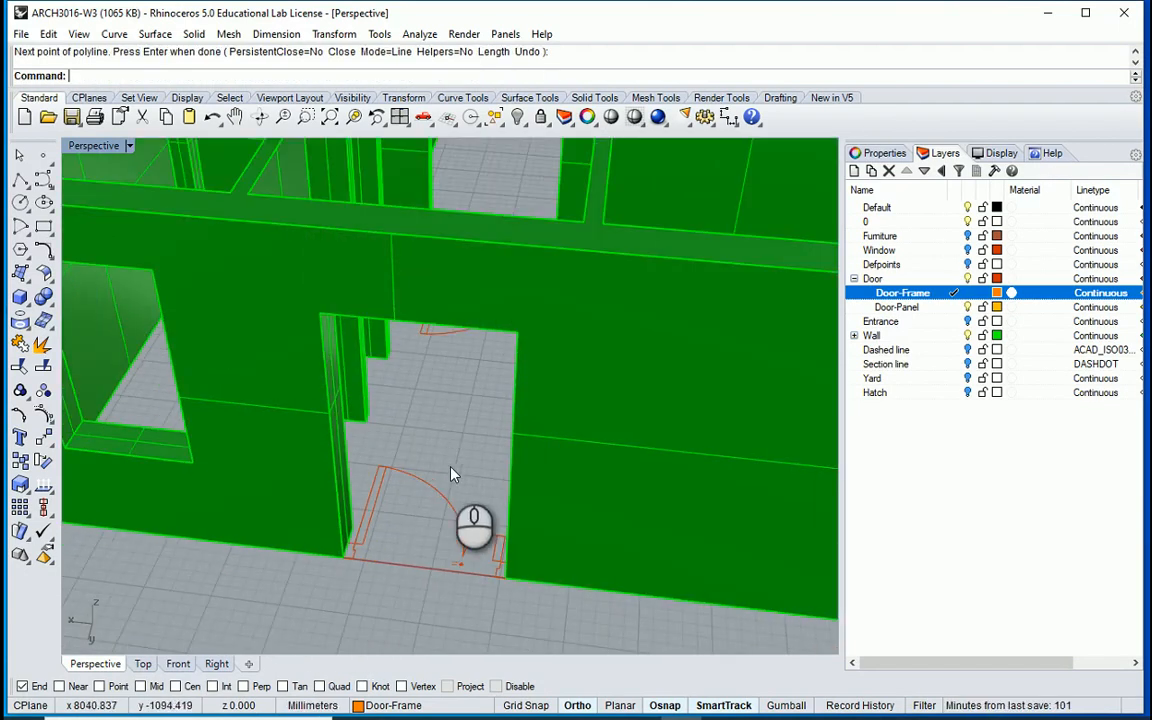
Step: Duplicate the two vertical edges and the head edge on the outer face of the double-door opening
scroll(452, 475, up, 5)
scroll(455, 463, down, 4)
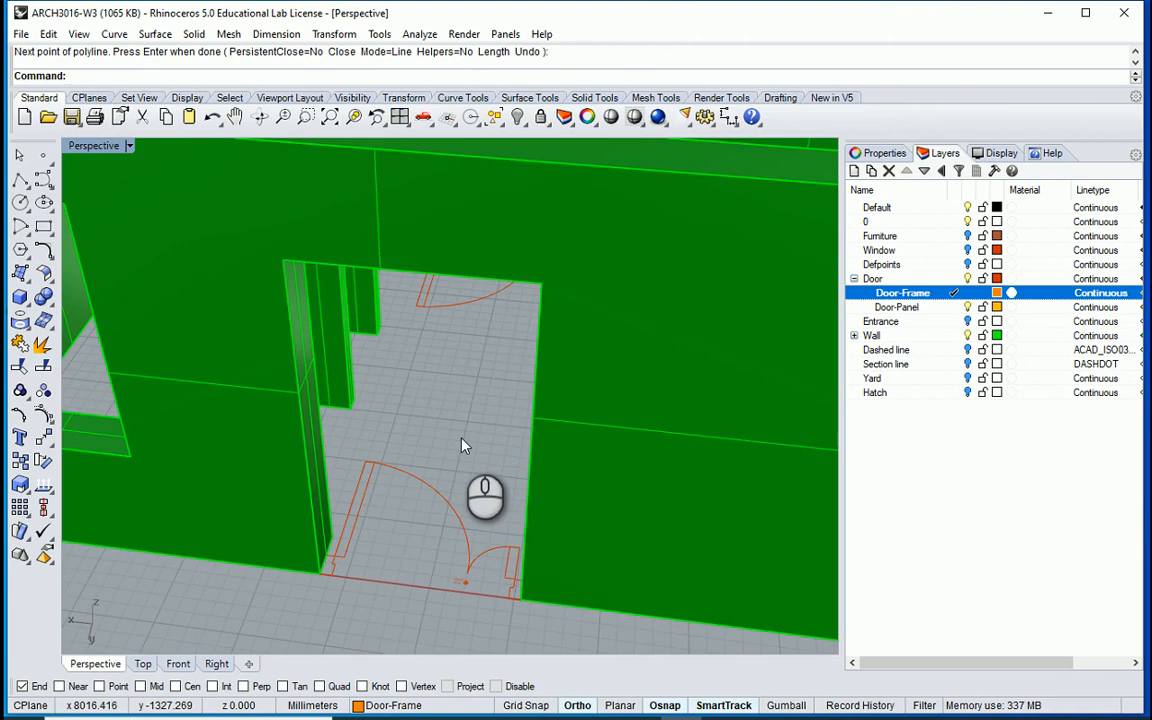
key(Return)
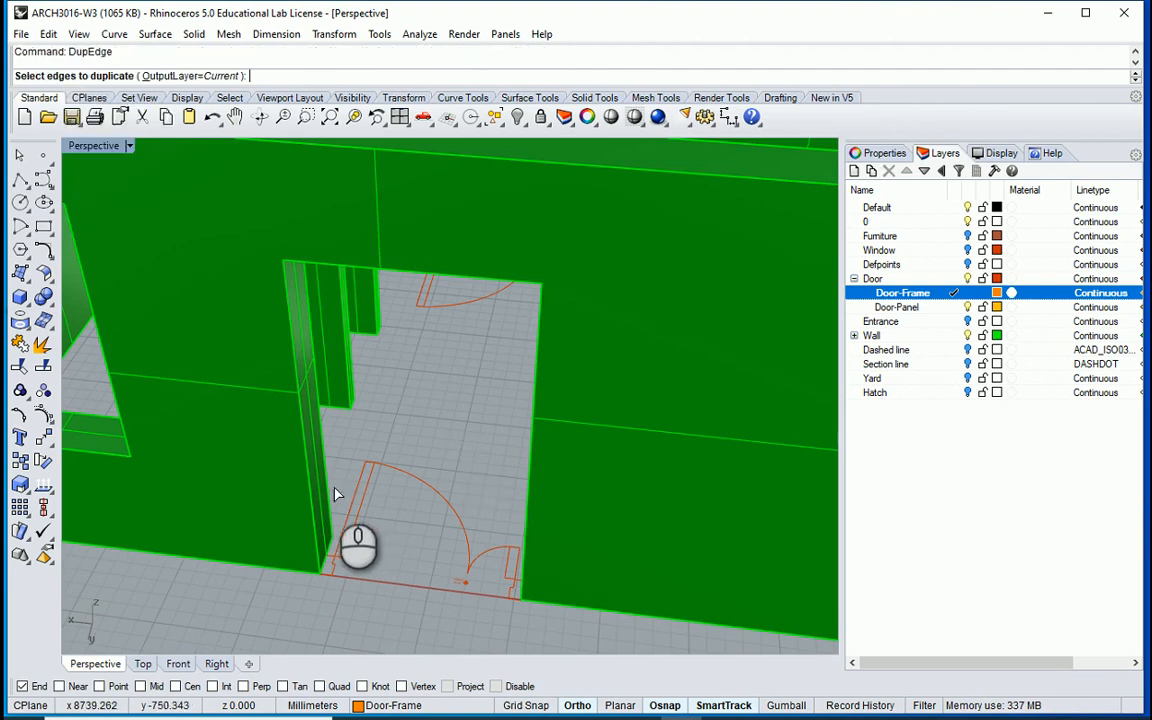
click(309, 500)
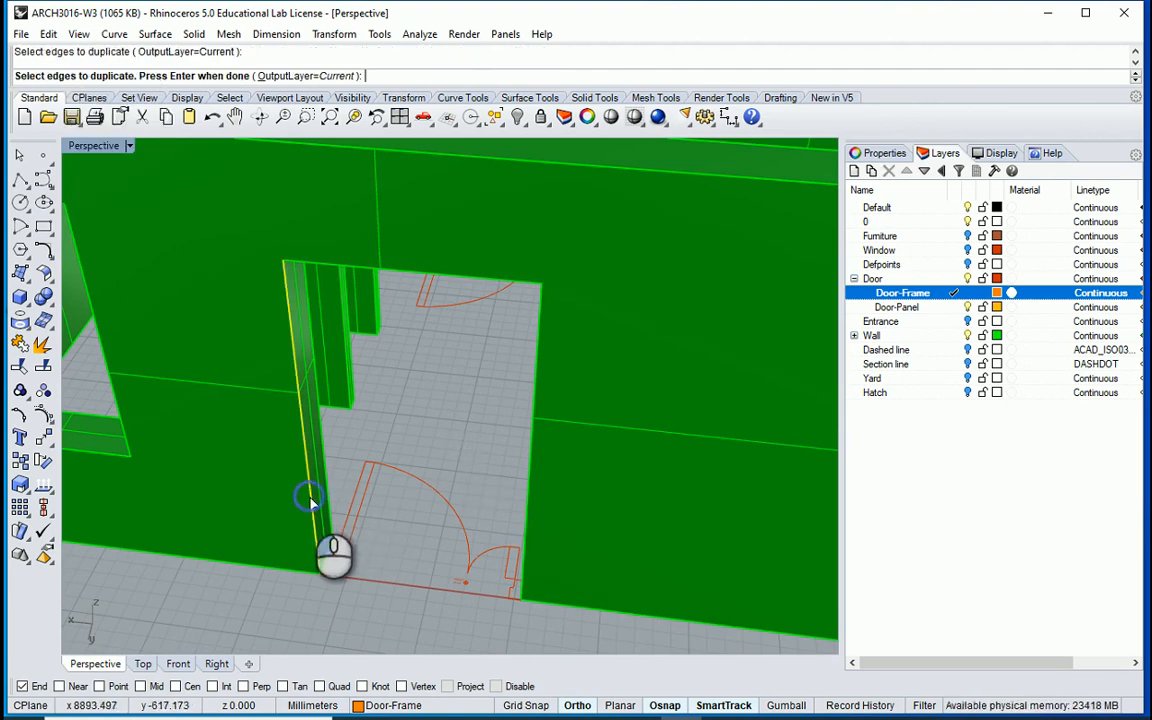
click(399, 272)
click(529, 473)
mouse_move(488, 497)
right_down()
mouse_move(527, 512)
mouse_move(499, 504)
right_up()
right_click(499, 504)
Step: Select the three duplicated edge curves, not the wall polysurface, and join them into one curve
click(453, 456)
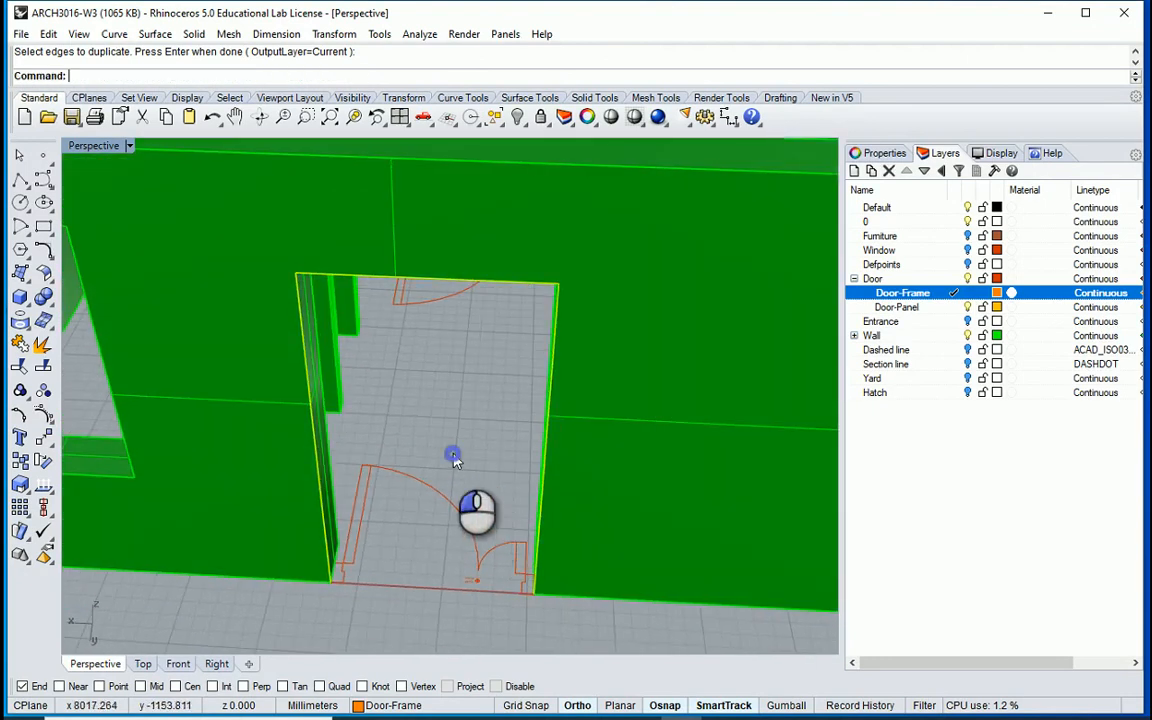
click(320, 490)
click(392, 531)
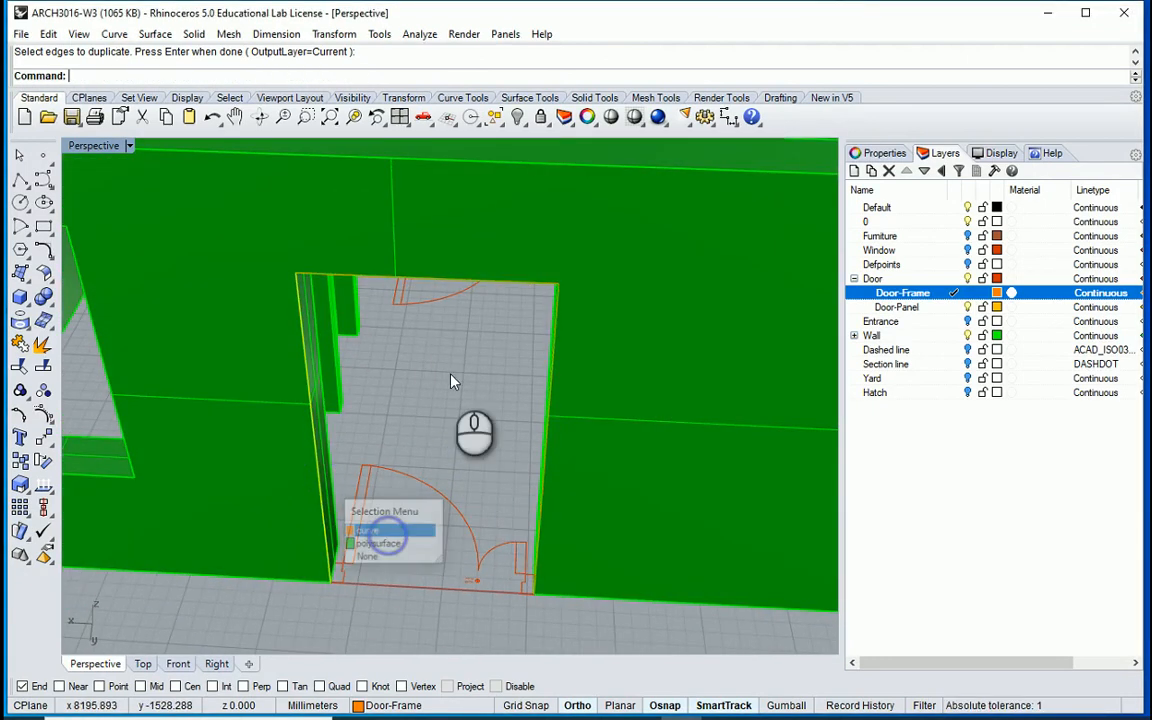
click(475, 290)
click(527, 350)
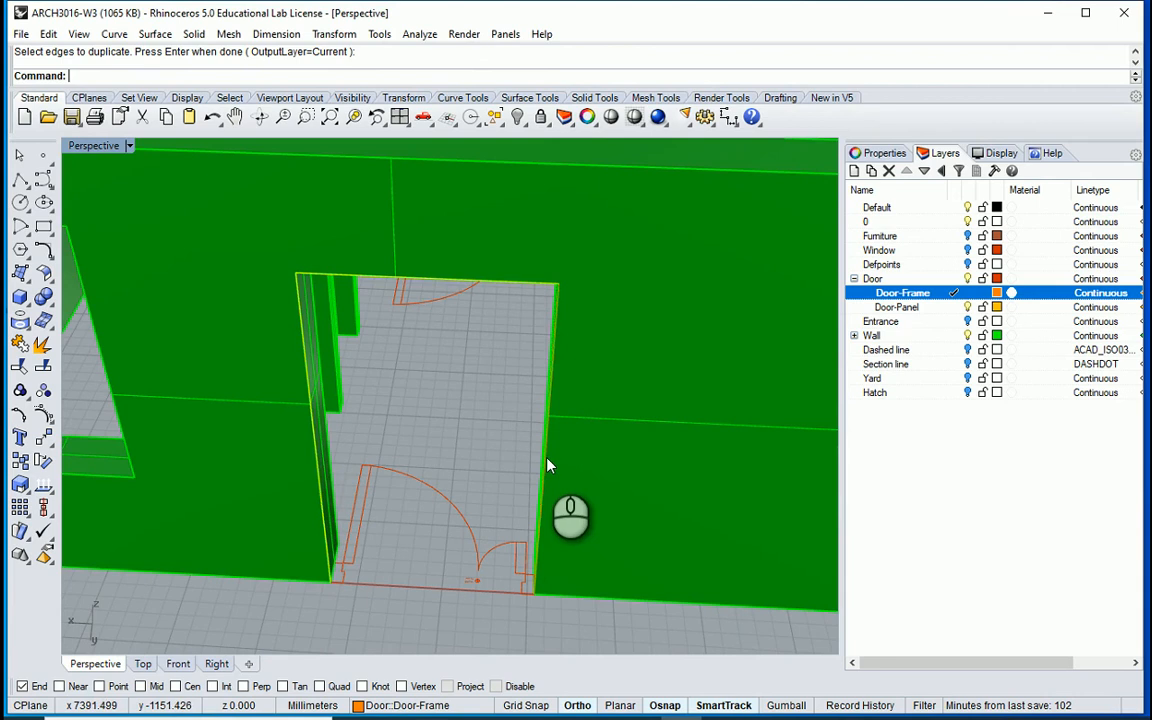
click(548, 463)
click(601, 503)
right_drag(497, 487, 549, 495)
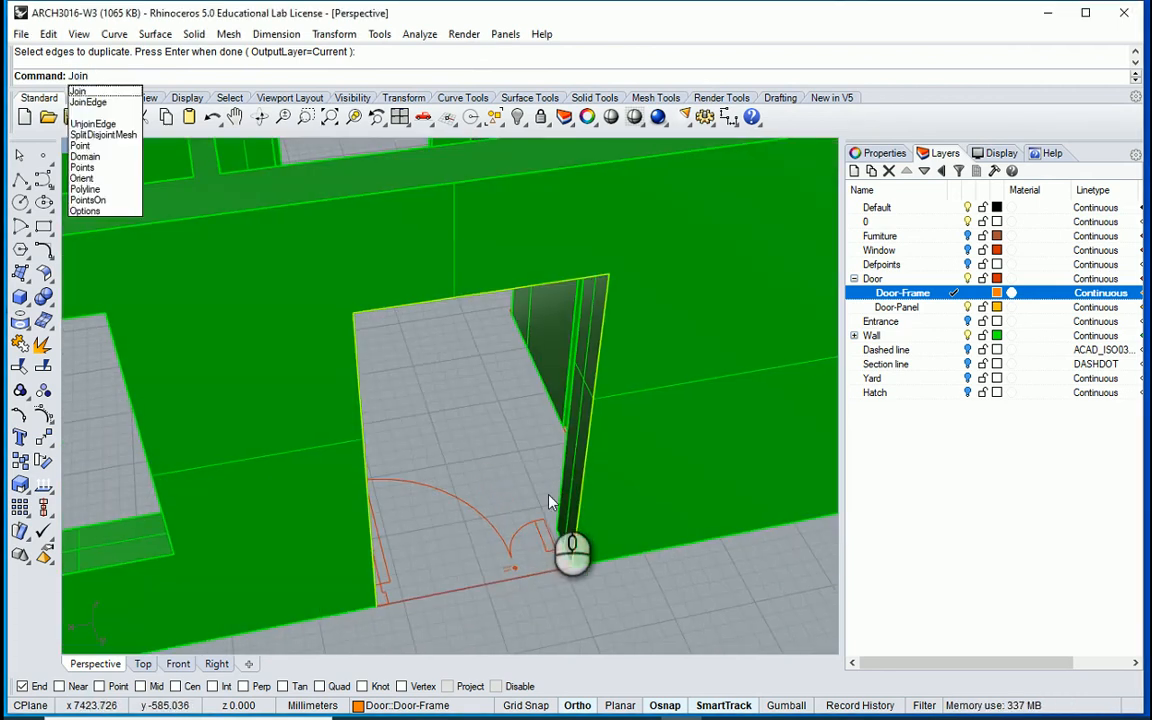
key(Return)
Step: Sweep the closed jamb profile along the joined opening curve with Sweep1, using Freeform style and Do not simplify
right_drag(477, 473, 363, 521)
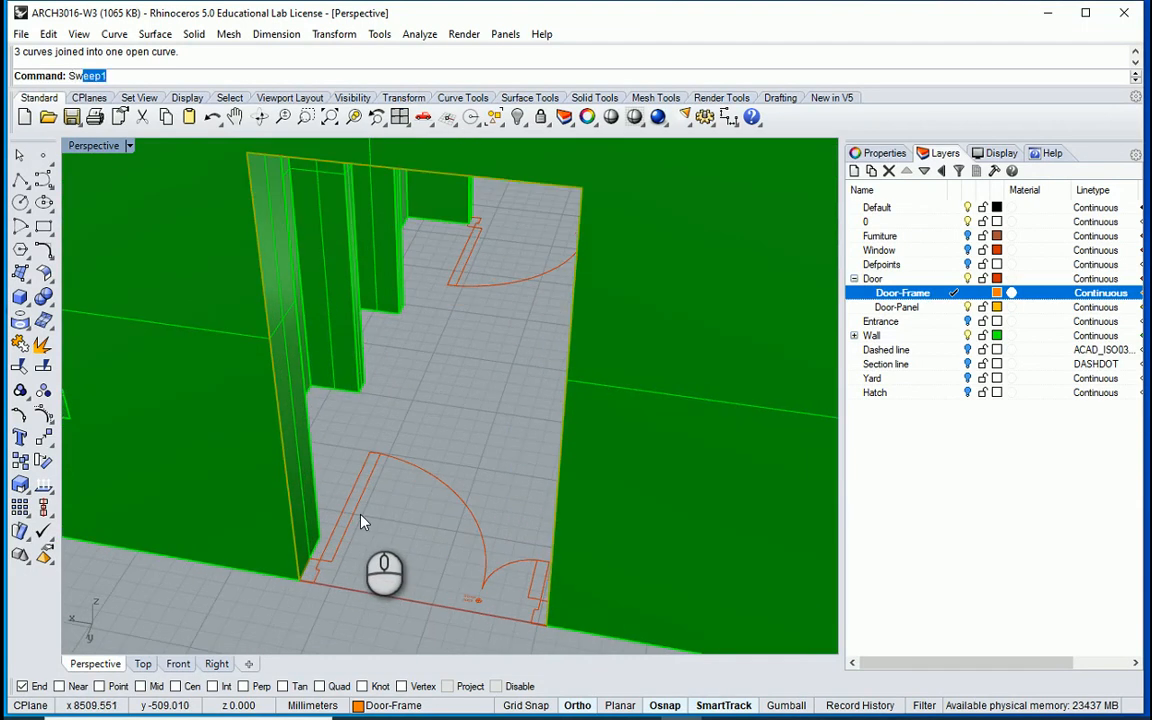
text(Swee)
key(Return)
scroll(300, 567, up, 3)
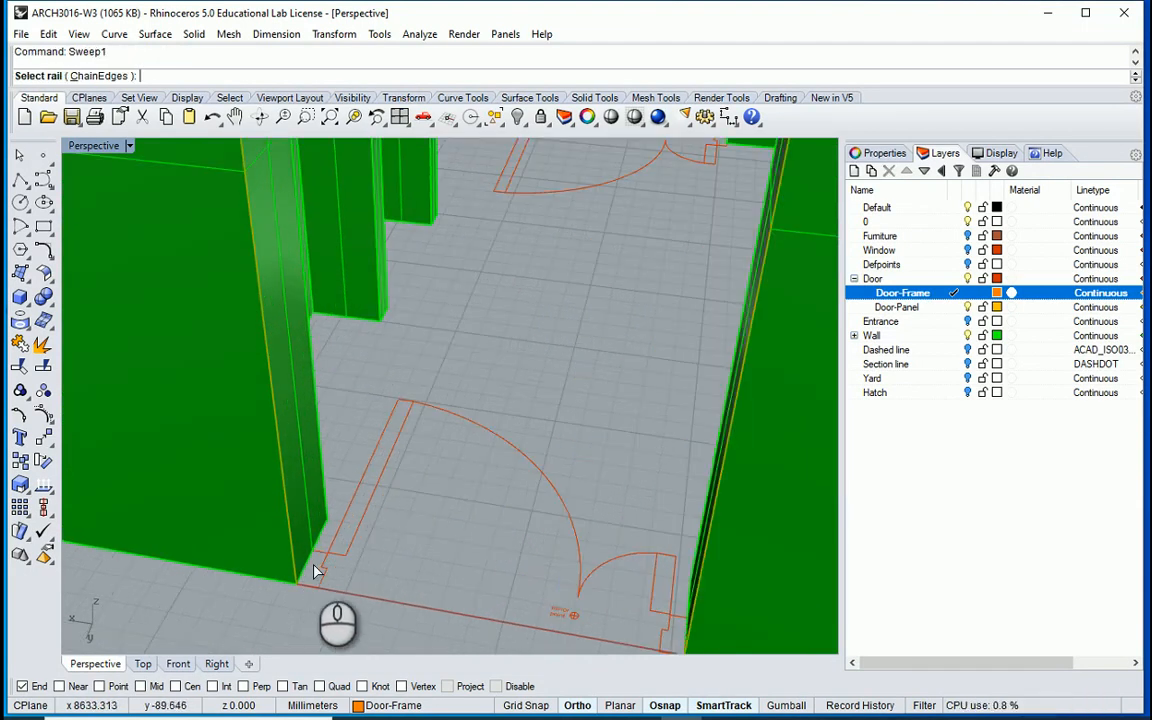
click(300, 567)
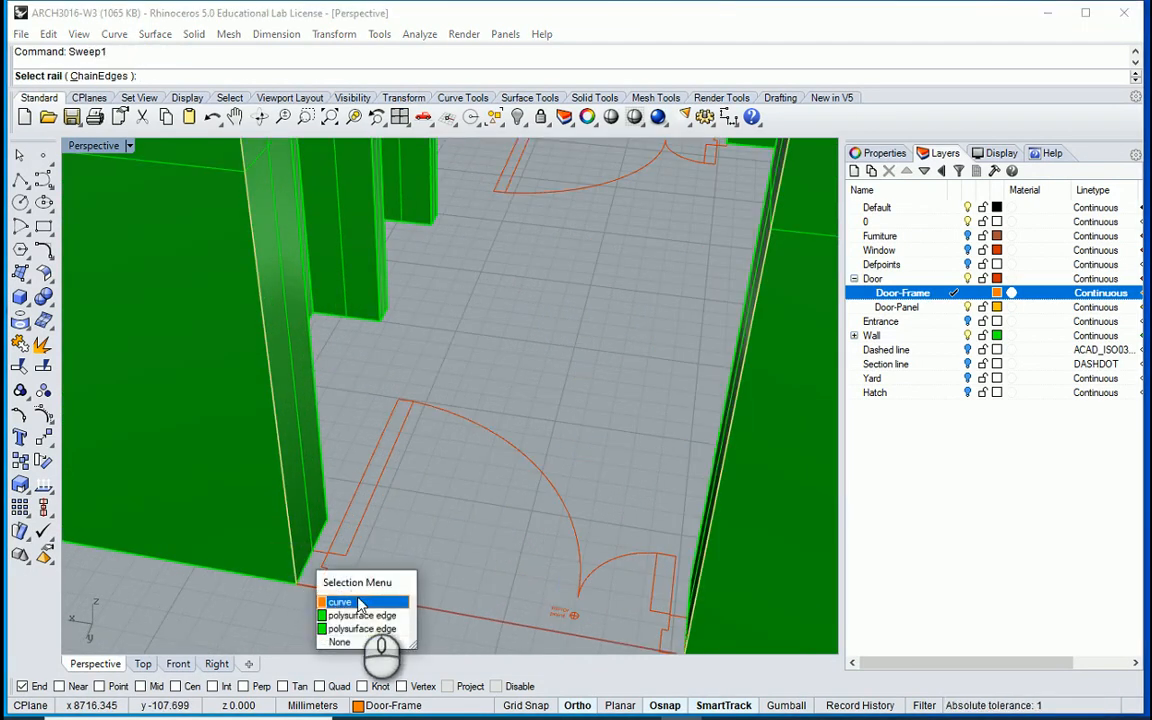
click(355, 598)
click(320, 568)
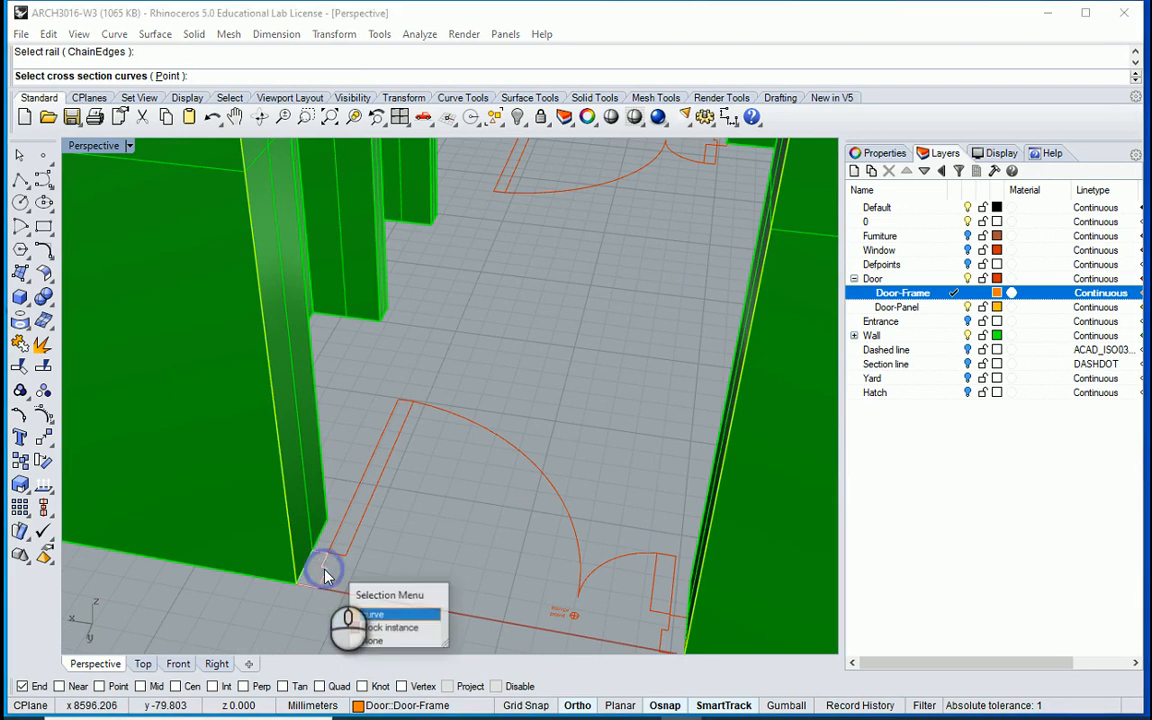
click(373, 614)
key(Return)
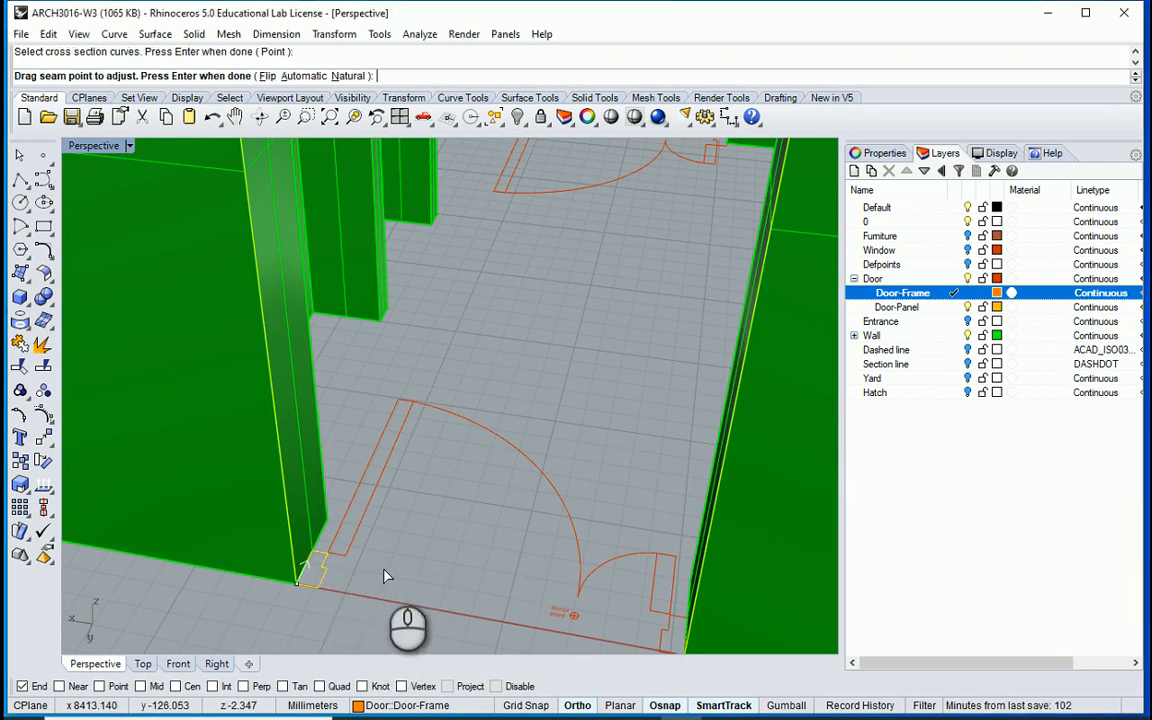
key(Return)
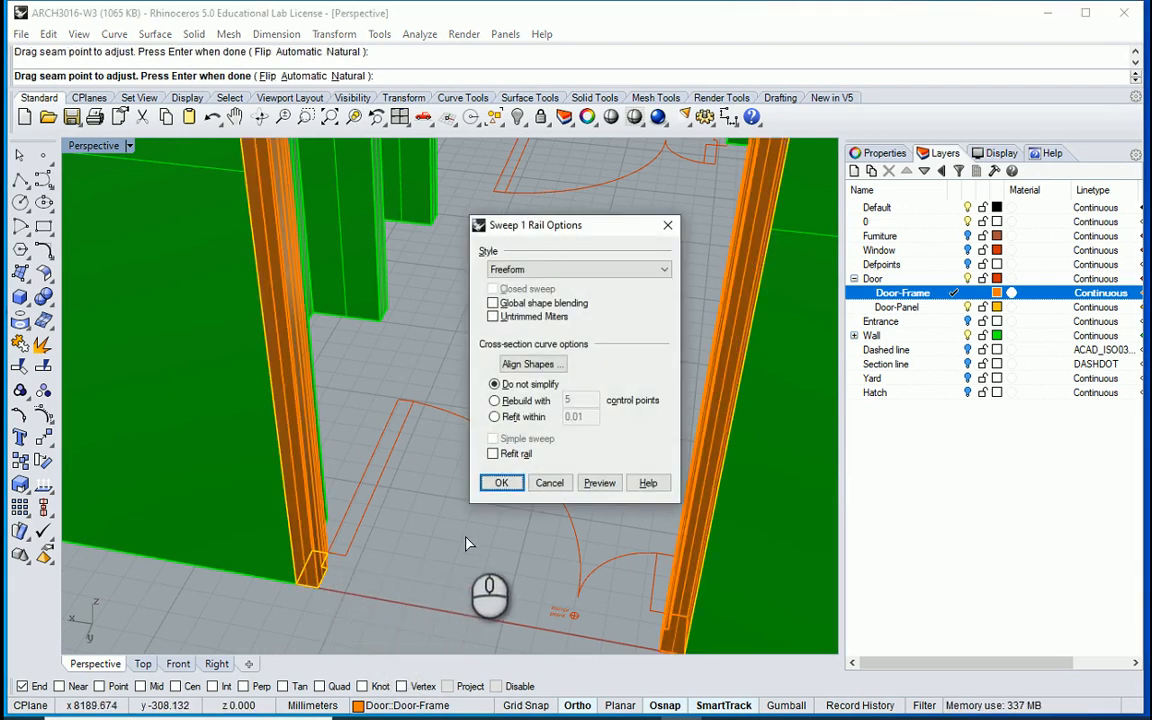
click(503, 486)
Step: Make Door-Panel the current layer for modelling the double door's leaves
right_drag(505, 520, 481, 532)
scroll(470, 545, up, 8)
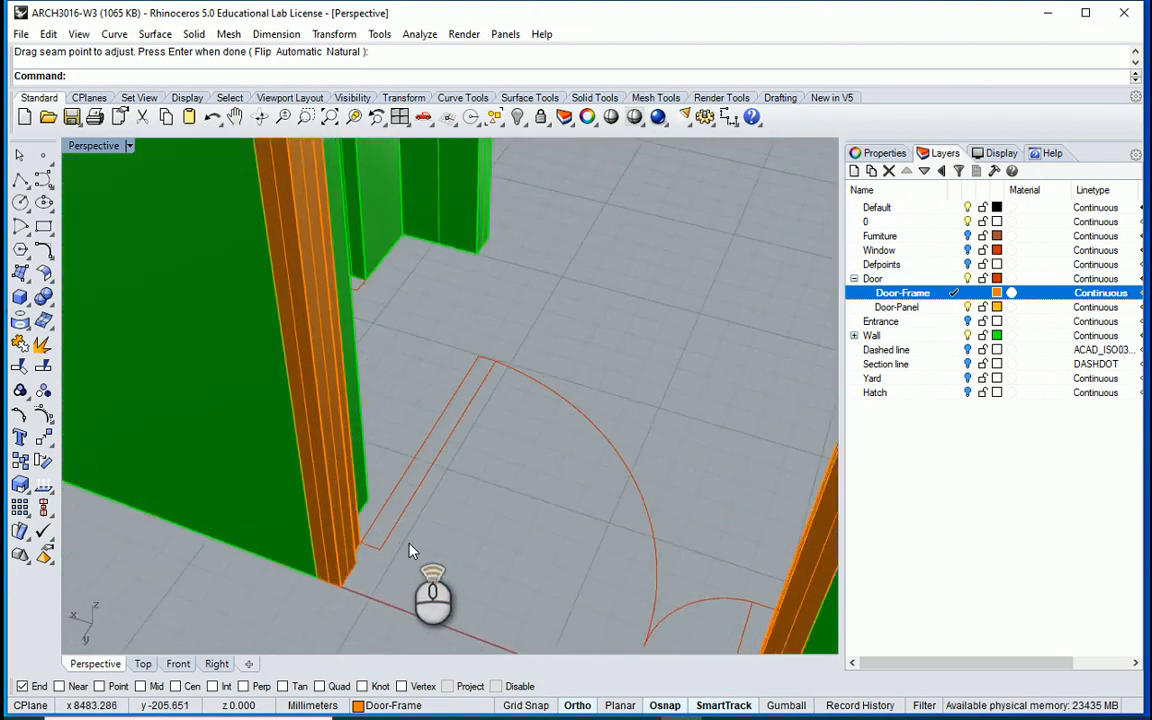
scroll(452, 571, down, 5)
right_drag(537, 458, 231, 489)
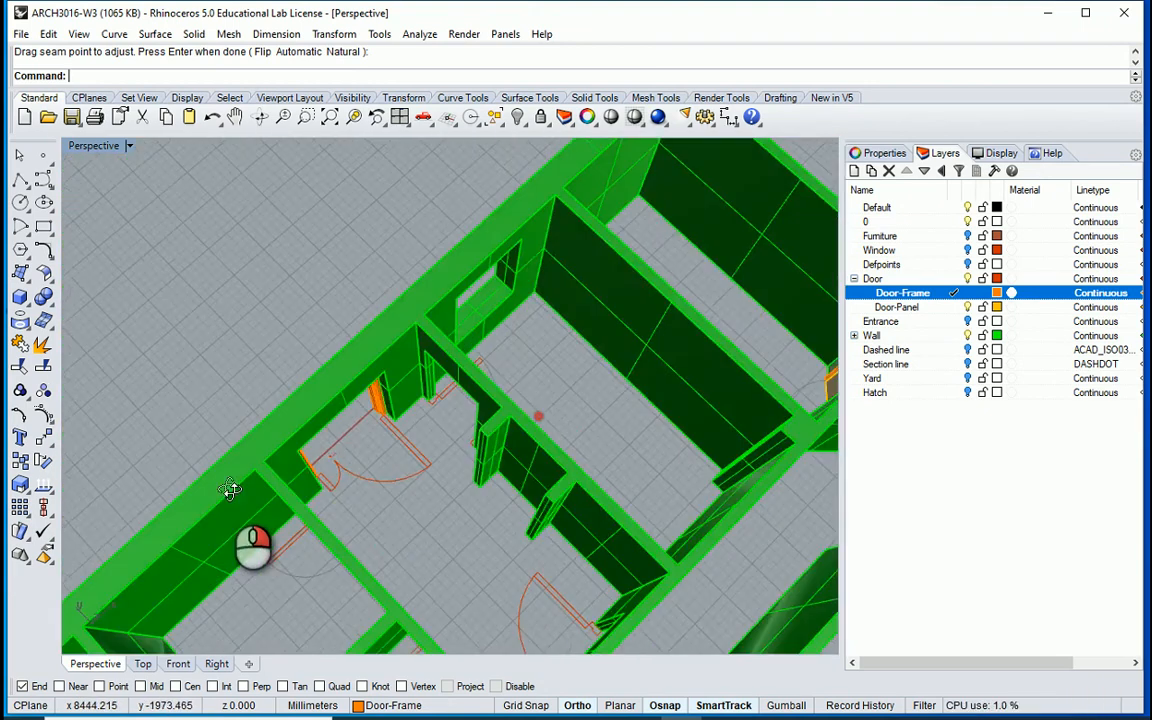
scroll(352, 470, up, 5)
scroll(352, 470, up, 5)
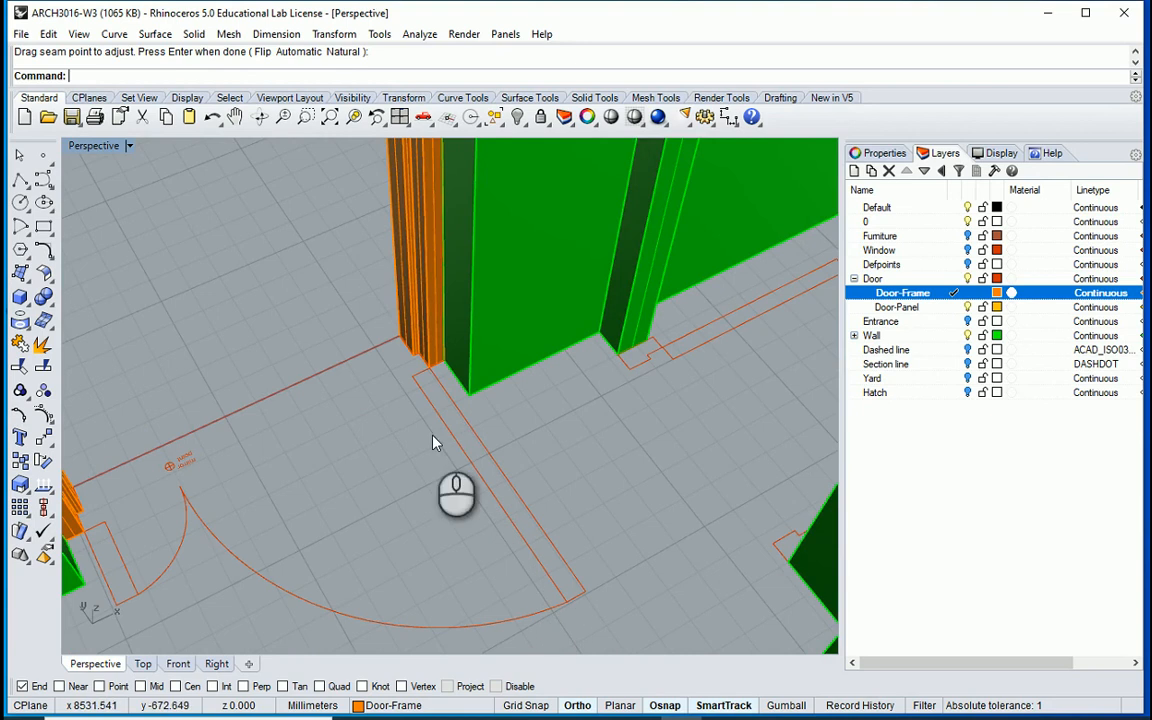
scroll(415, 490, down, 4)
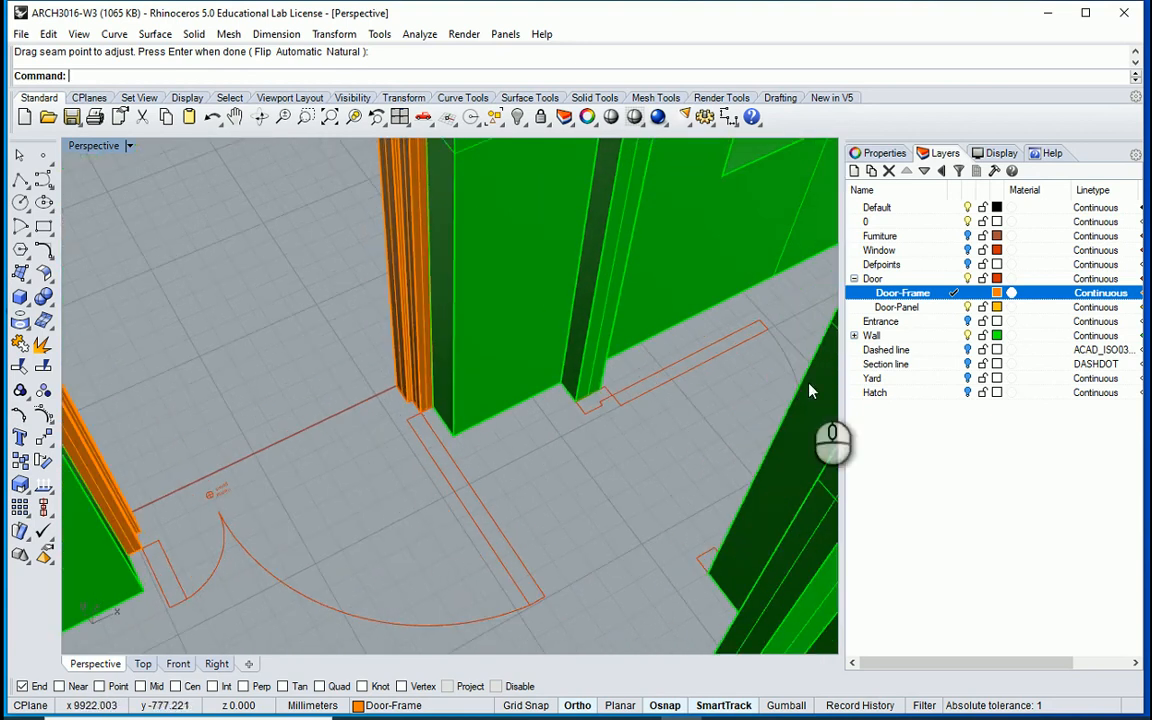
click(934, 310)
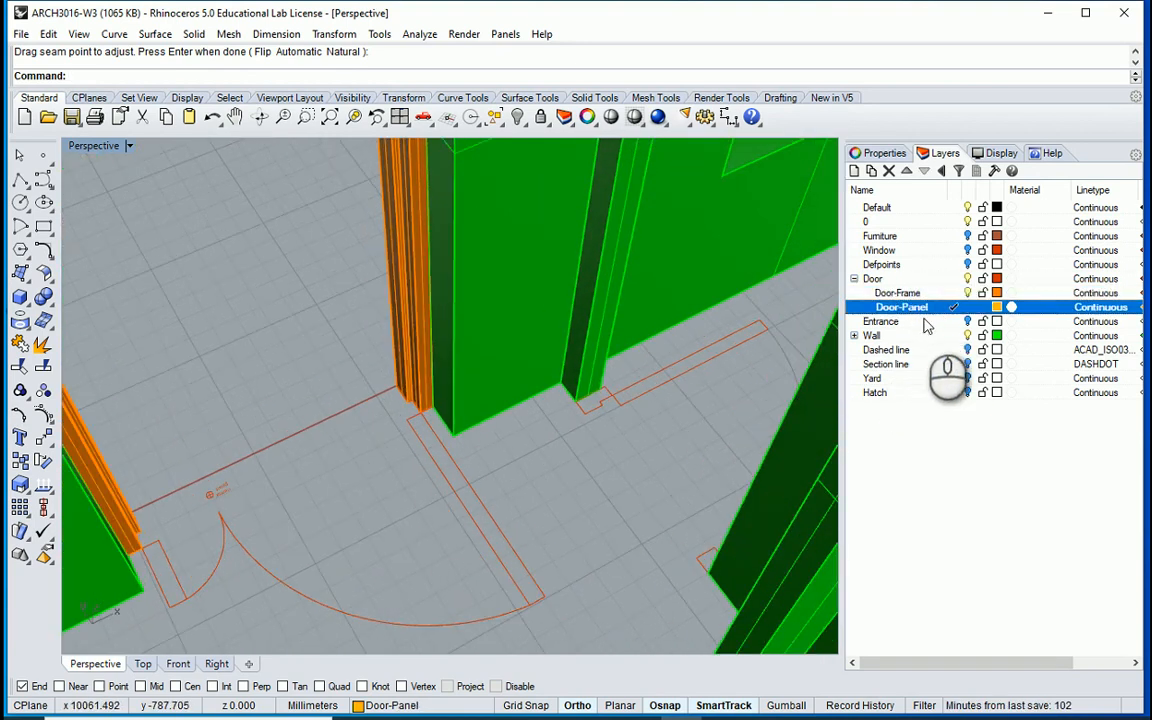
Step: Model the wide leaf as a box from its open-leaf rectangle in the plan up to the head of the door frame
click(21, 297)
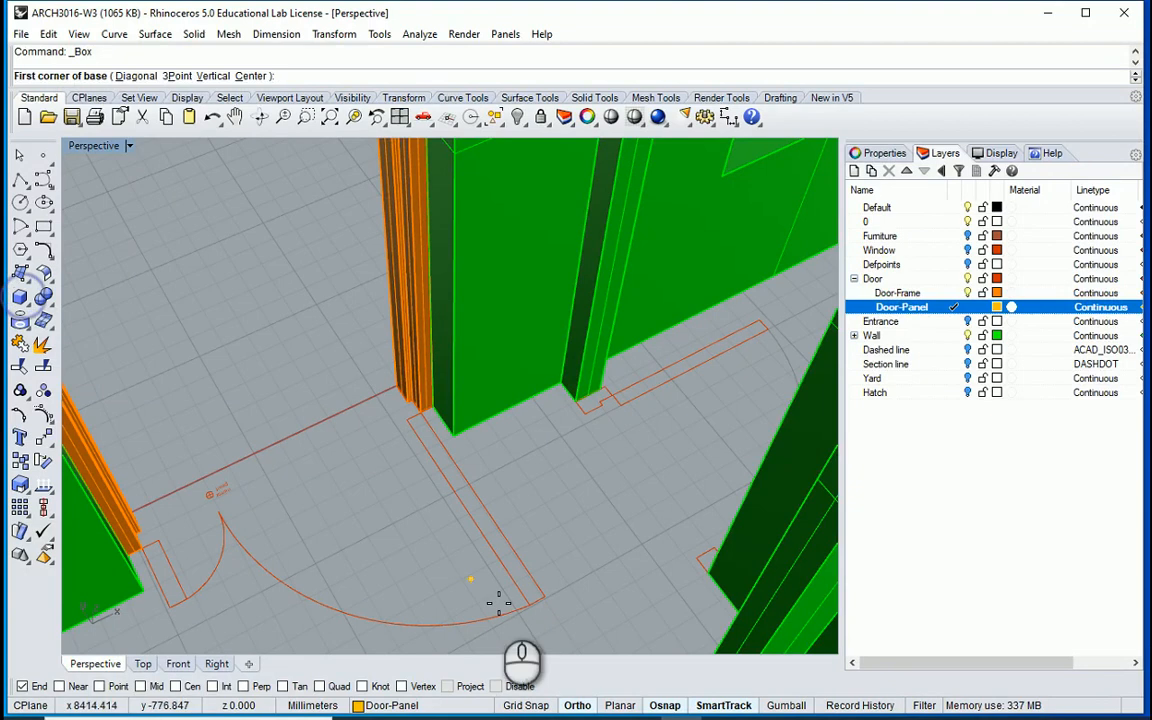
click(535, 598)
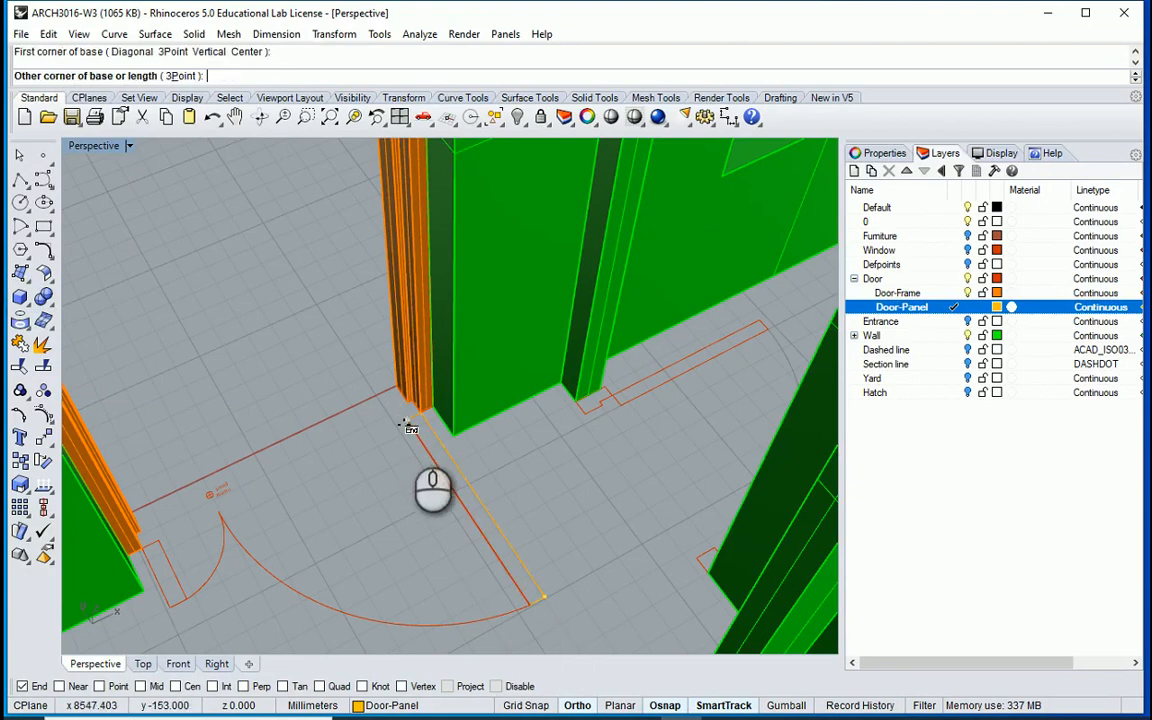
click(409, 427)
right_drag(411, 419, 442, 303)
scroll(488, 172, up, 4)
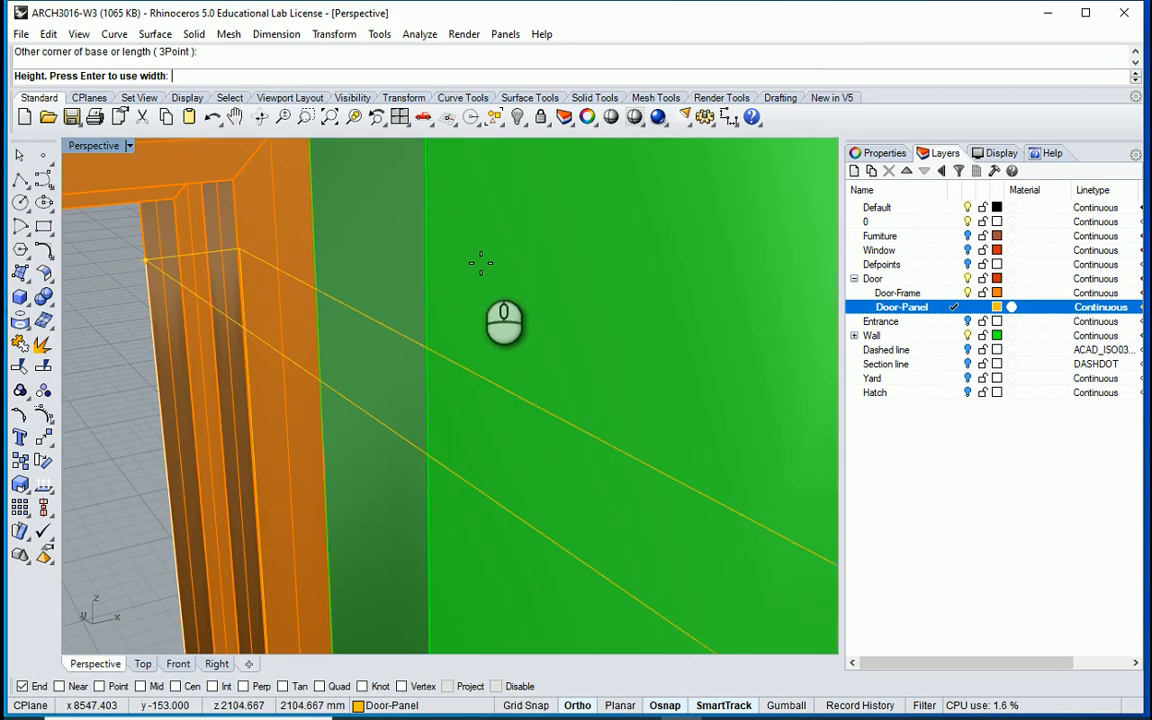
click(166, 199)
Step: Model the narrow leaf as a box from its open-leaf rectangle in the plan up to the inner corner of the frame head
right_drag(206, 266, 130, 455)
scroll(216, 293, down, 3)
scroll(252, 409, down, 4)
scroll(231, 319, up, 8)
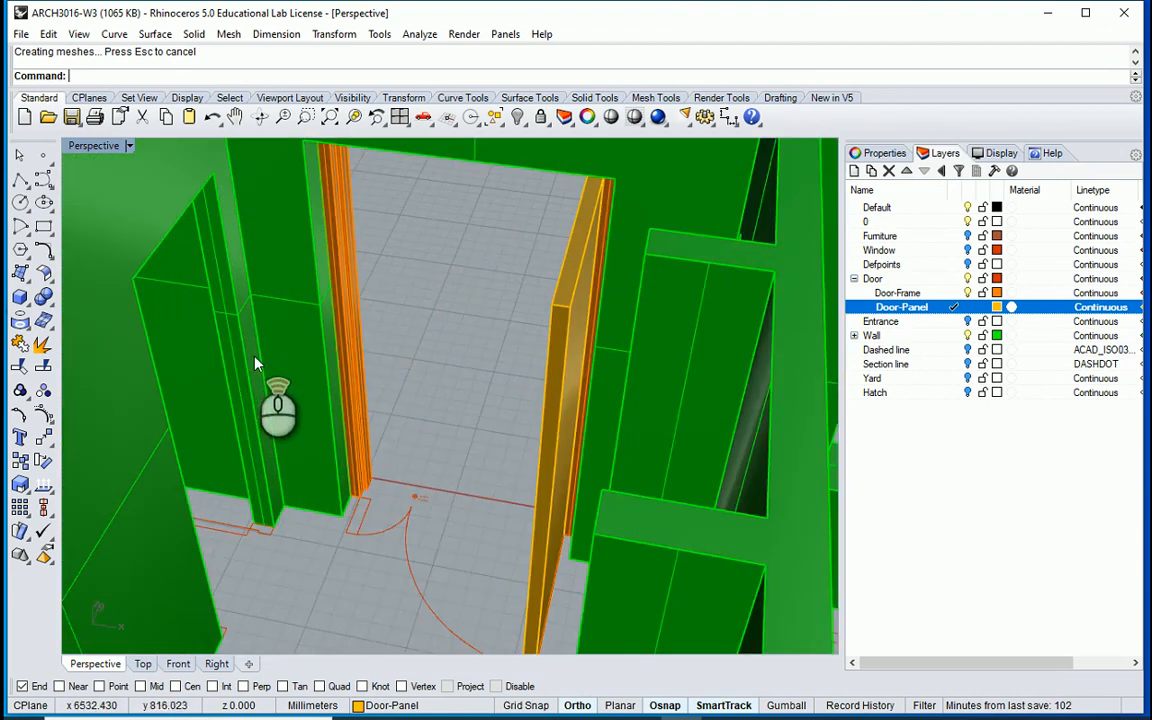
right_drag(332, 435, 380, 460)
scroll(382, 457, up, 1)
scroll(379, 449, up, 3)
right_click(415, 424)
right_click(412, 423)
scroll(410, 422, up, 3)
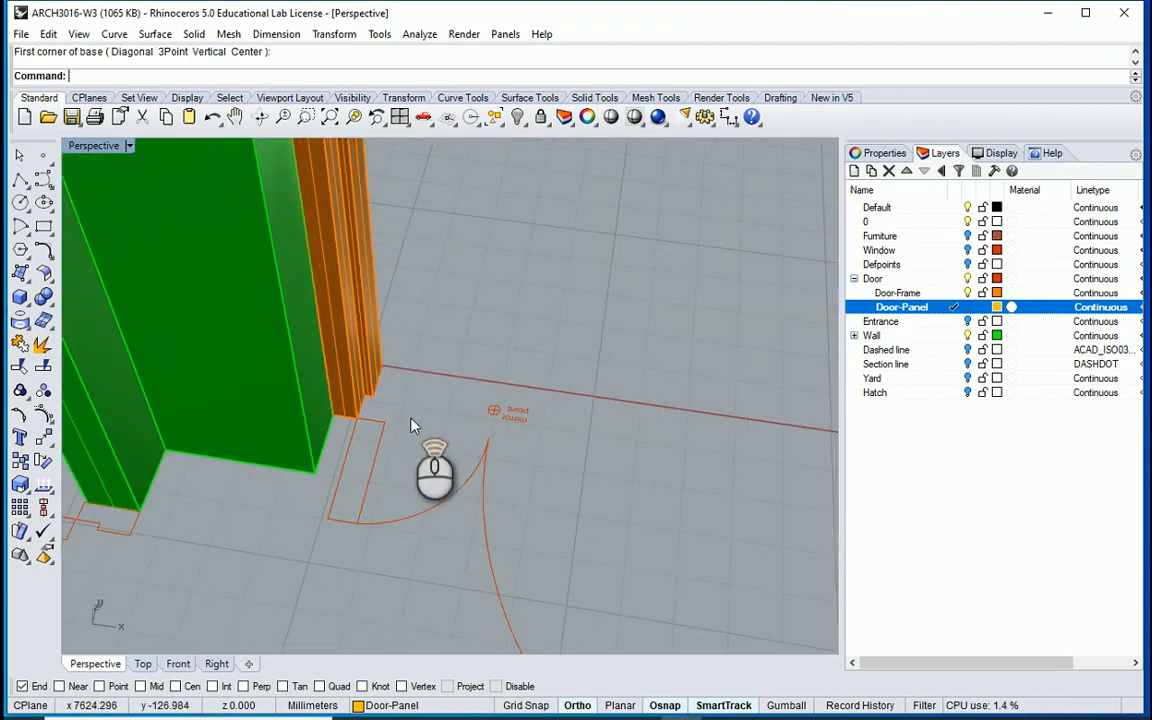
click(20, 297)
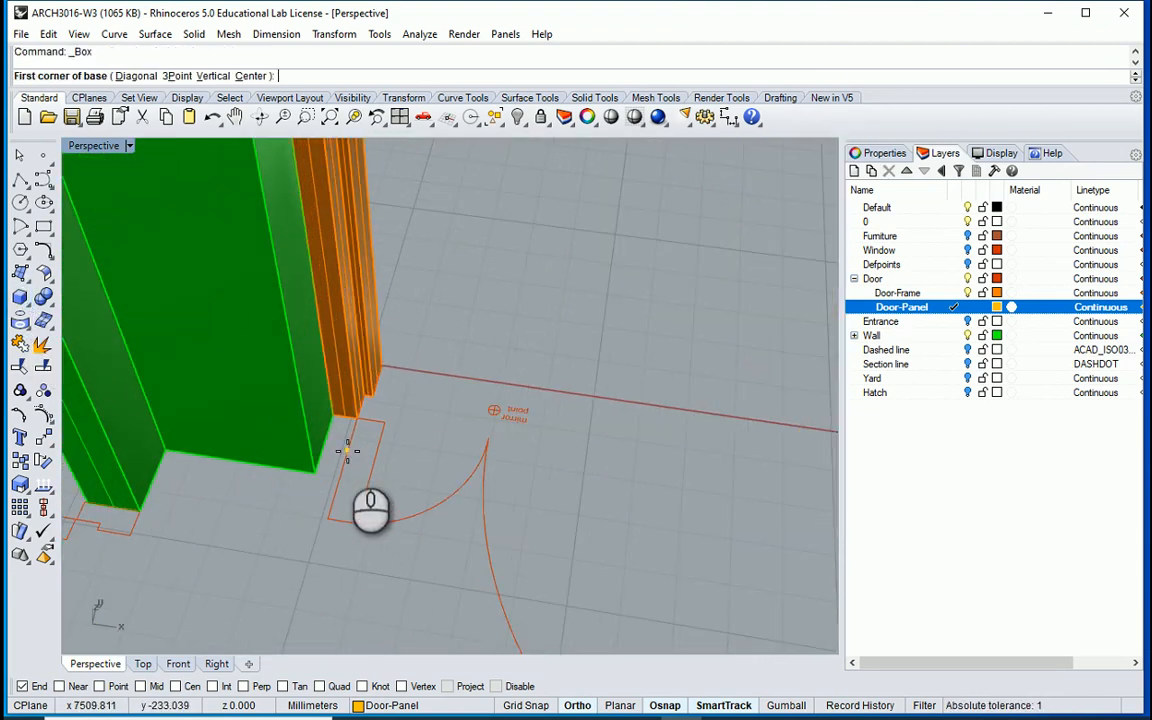
click(359, 418)
click(355, 514)
scroll(381, 548, down, 5)
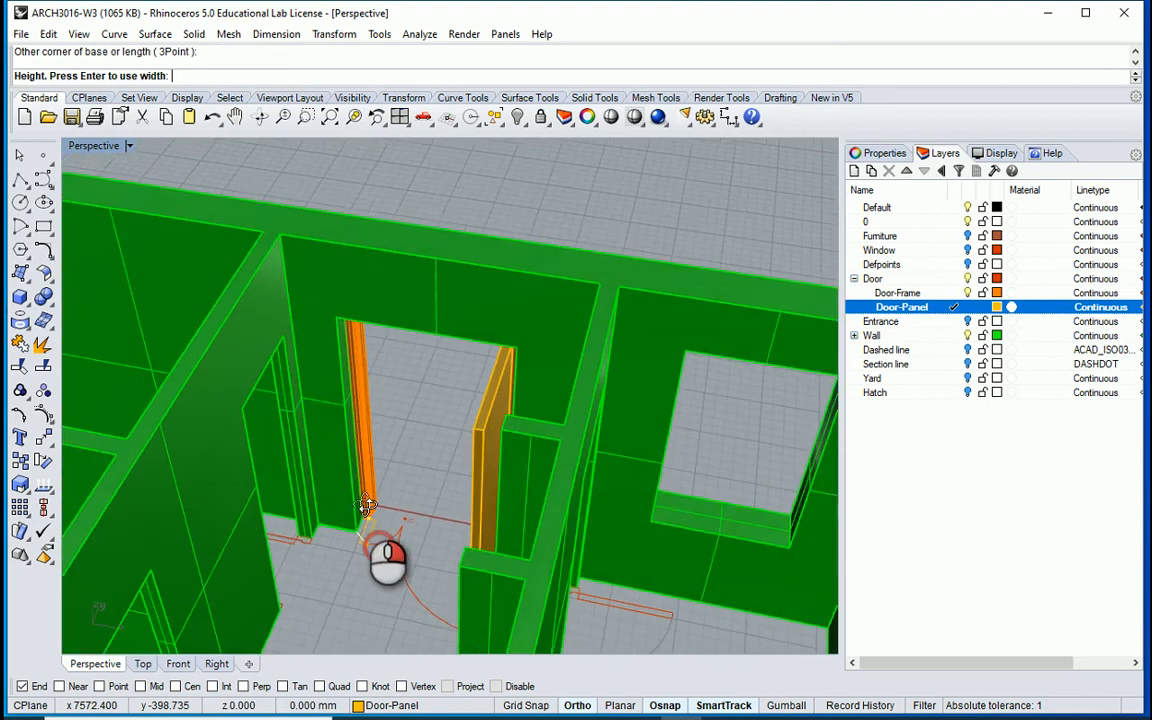
scroll(360, 340, up, 6)
right_drag(361, 340, 337, 267)
scroll(370, 326, down, 7)
scroll(337, 267, up, 9)
right_drag(386, 401, 383, 397)
scroll(383, 397, down, 5)
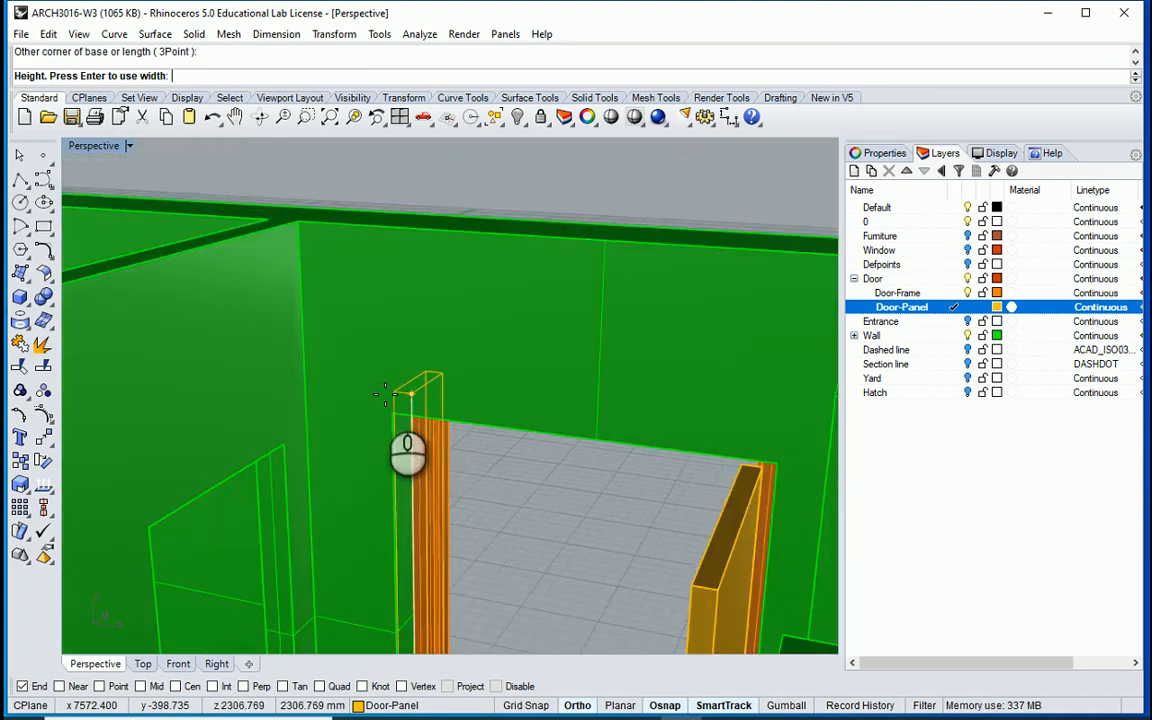
right_drag(430, 437, 438, 452)
scroll(438, 452, up, 5)
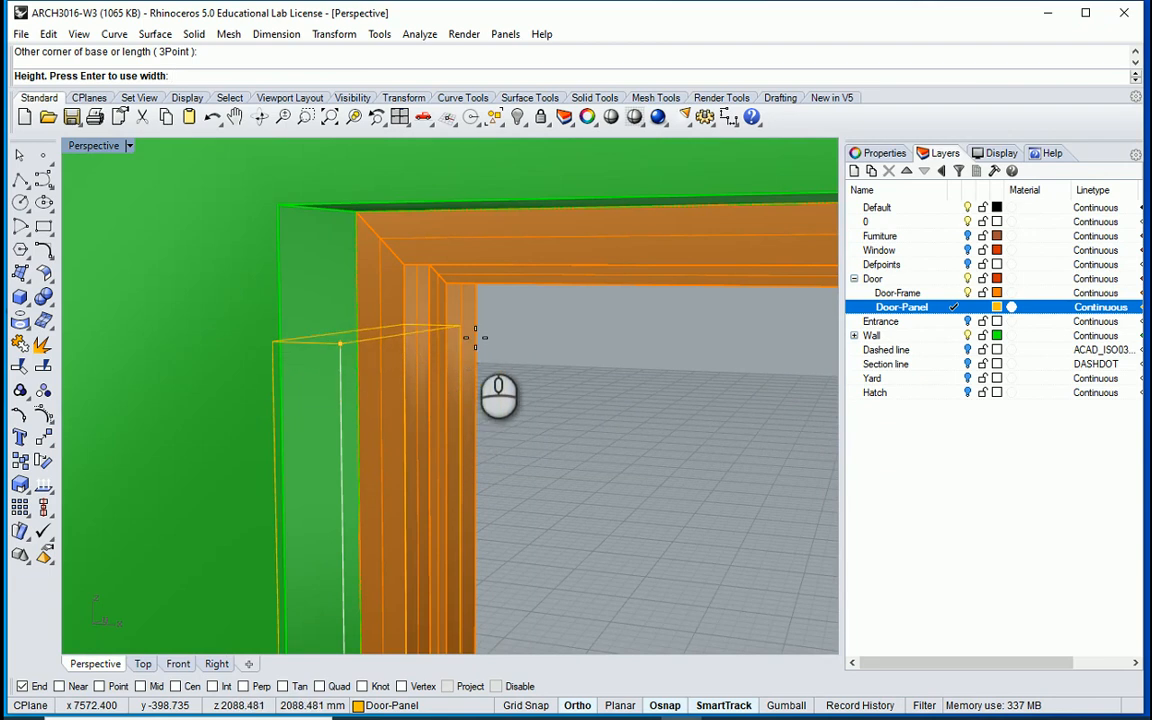
click(475, 283)
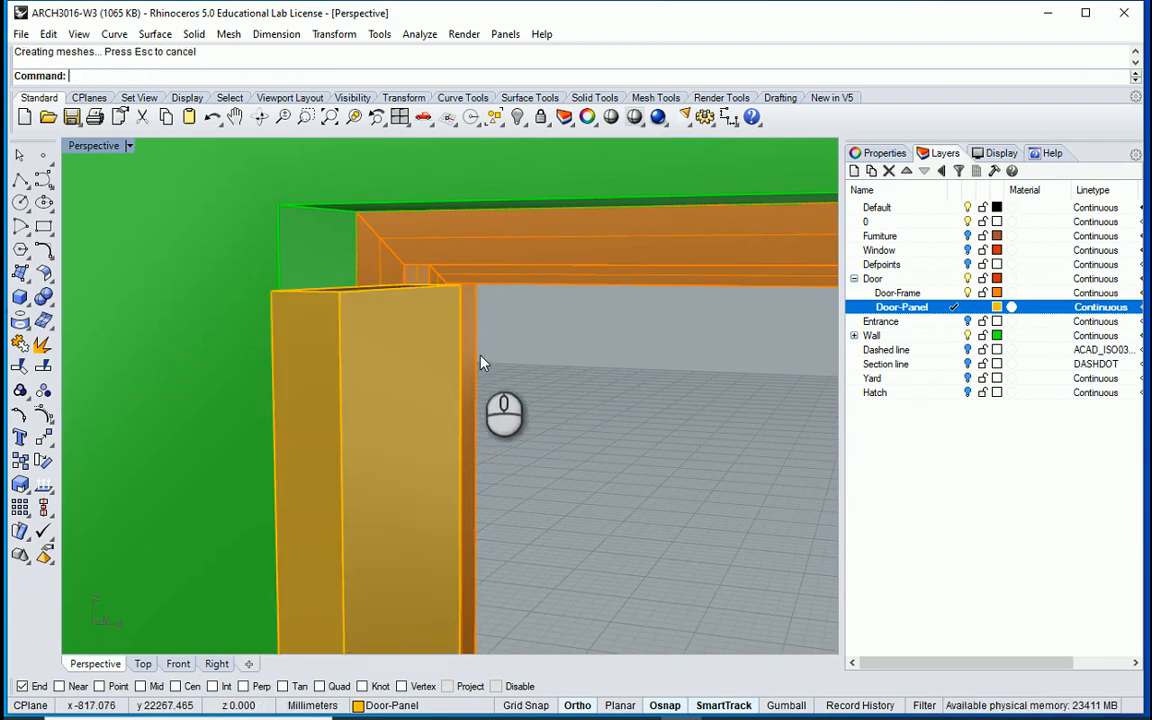
Step: In the Top view, rotate the narrow leaf 90 degrees about its hinge corner at the frame into the closed position
scroll(480, 359, down, 9)
right_drag(468, 381, 143, 209)
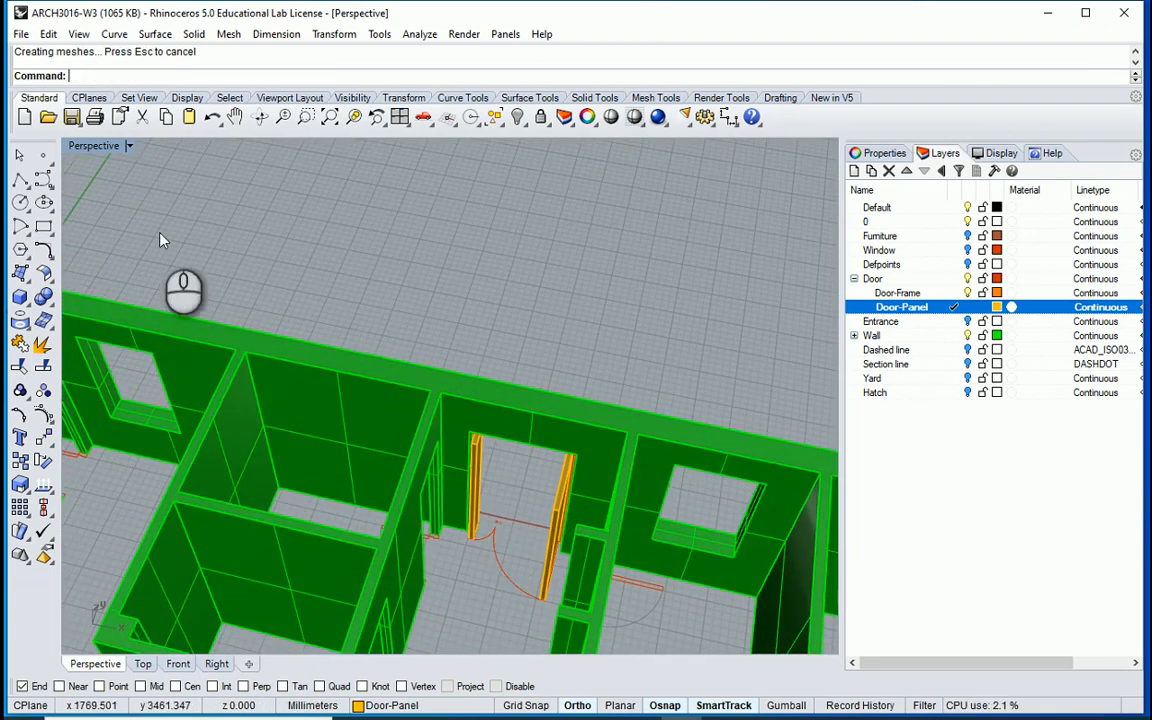
double_click(94, 145)
scroll(212, 257, down, 3)
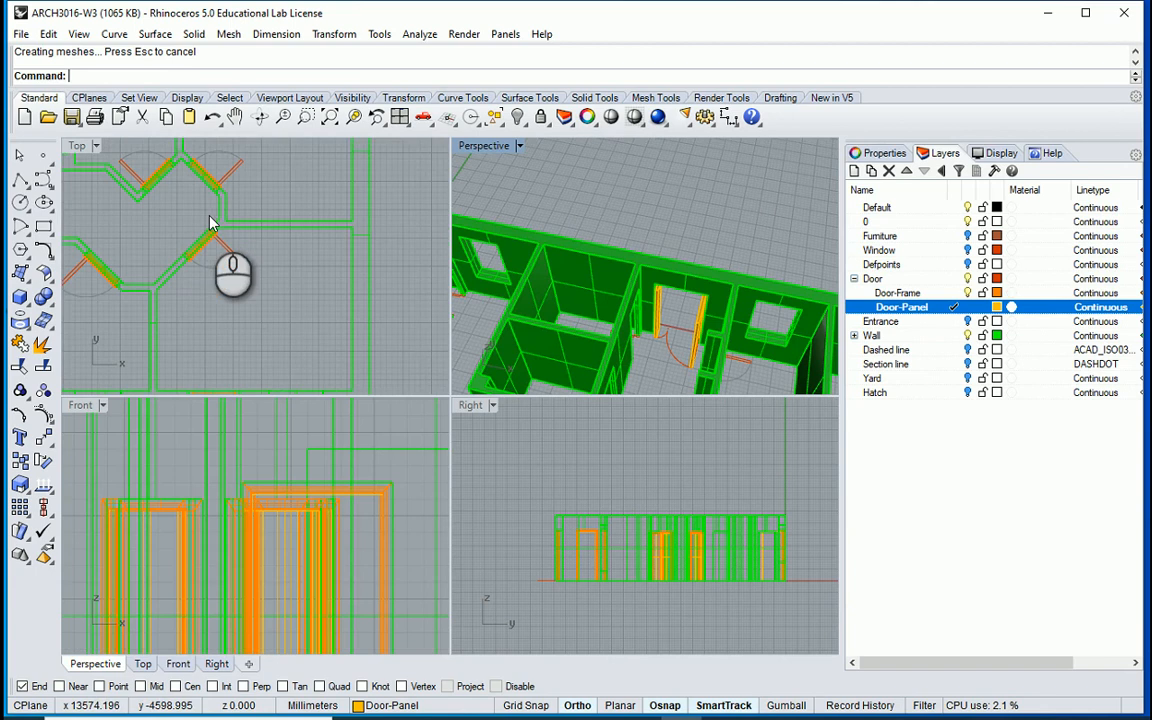
scroll(321, 458, down, 3)
scroll(204, 290, down, 5)
scroll(196, 303, up, 5)
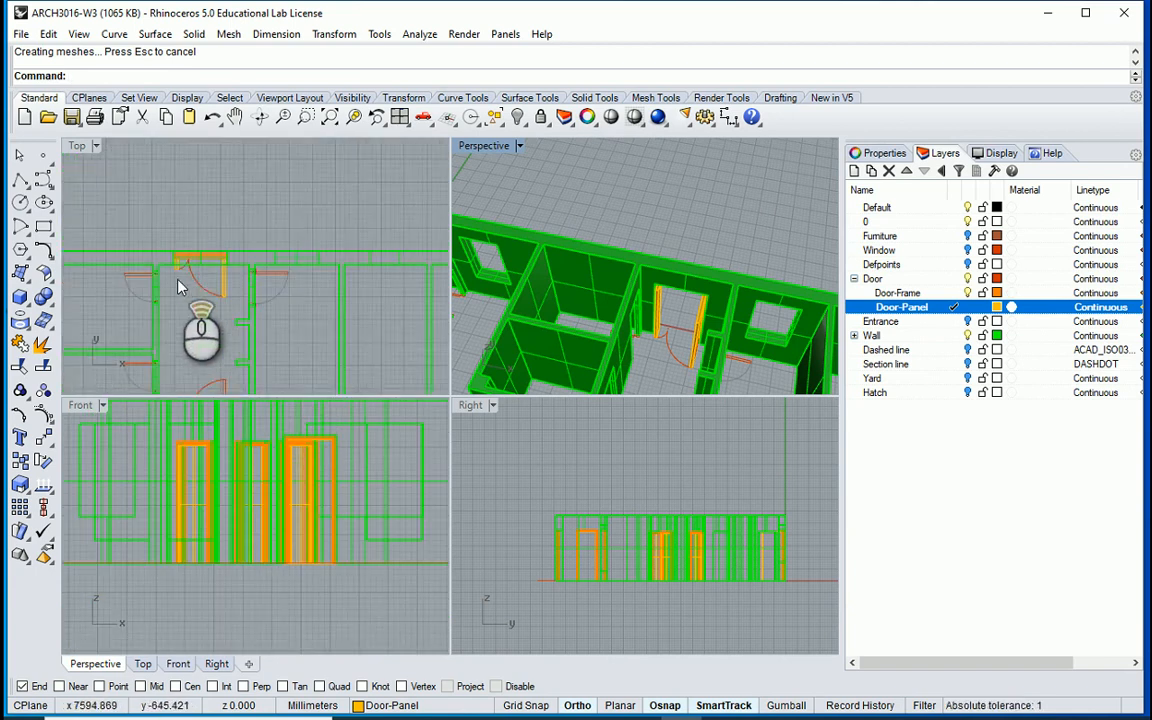
click(170, 263)
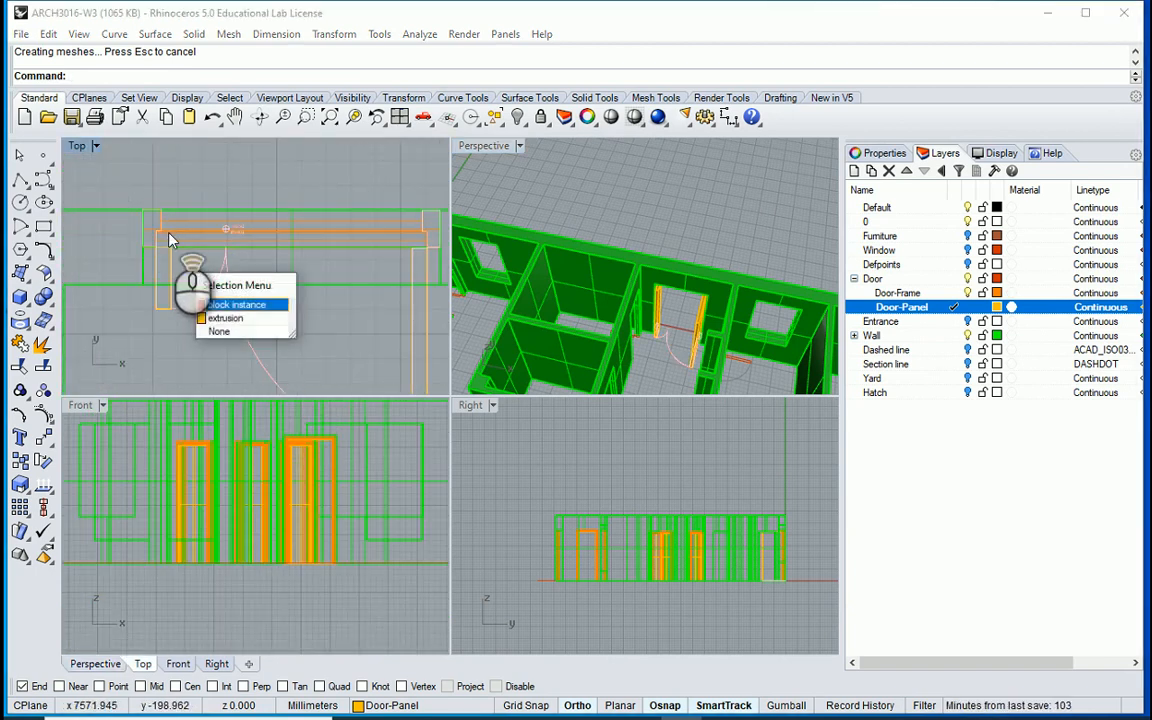
click(228, 303)
scroll(148, 247, up, 1)
scroll(172, 247, up, 1)
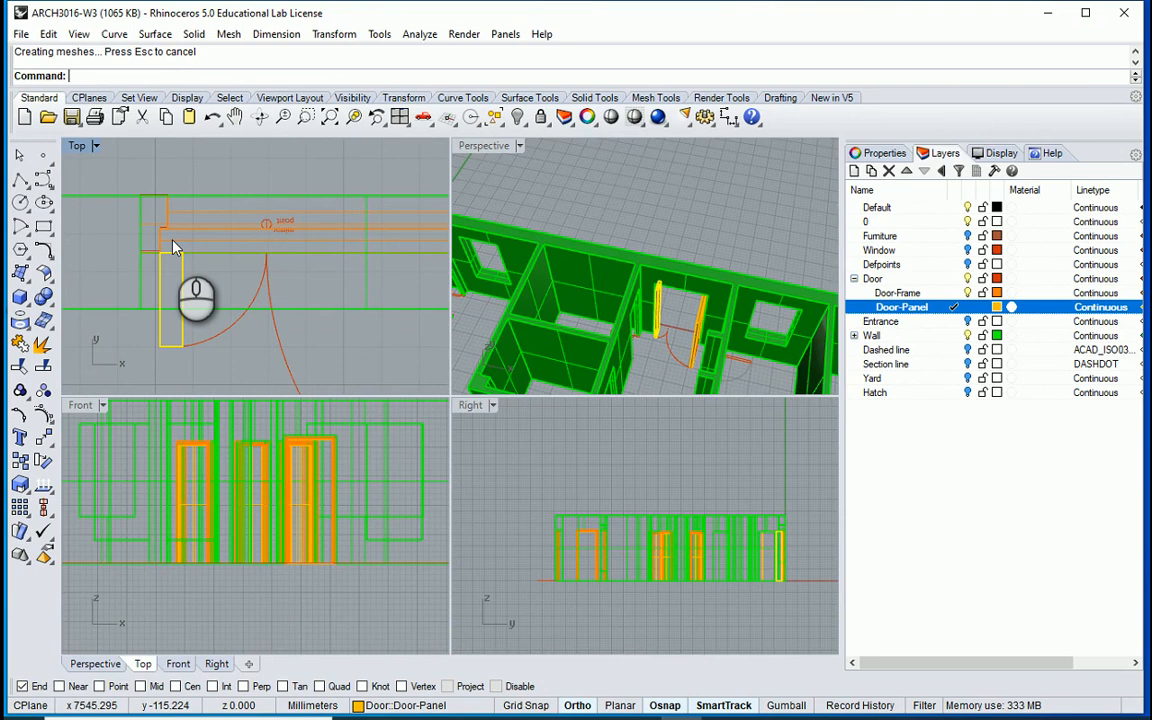
text(ro)
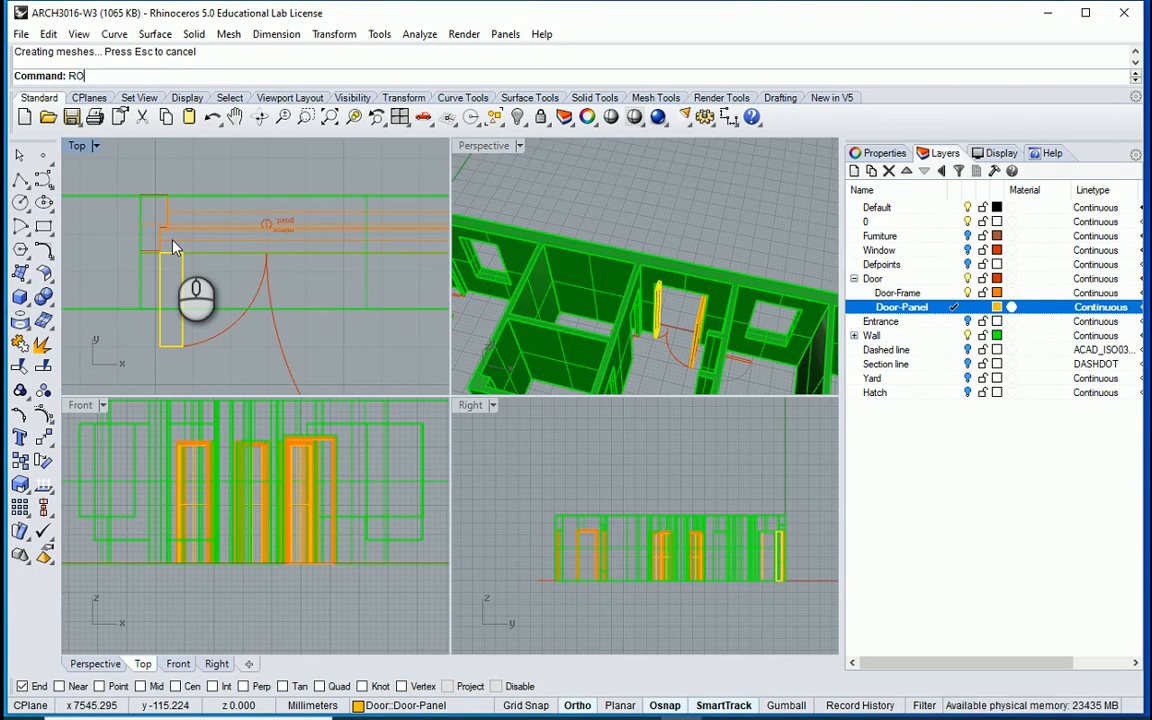
key(Return)
scroll(167, 290, up, 1)
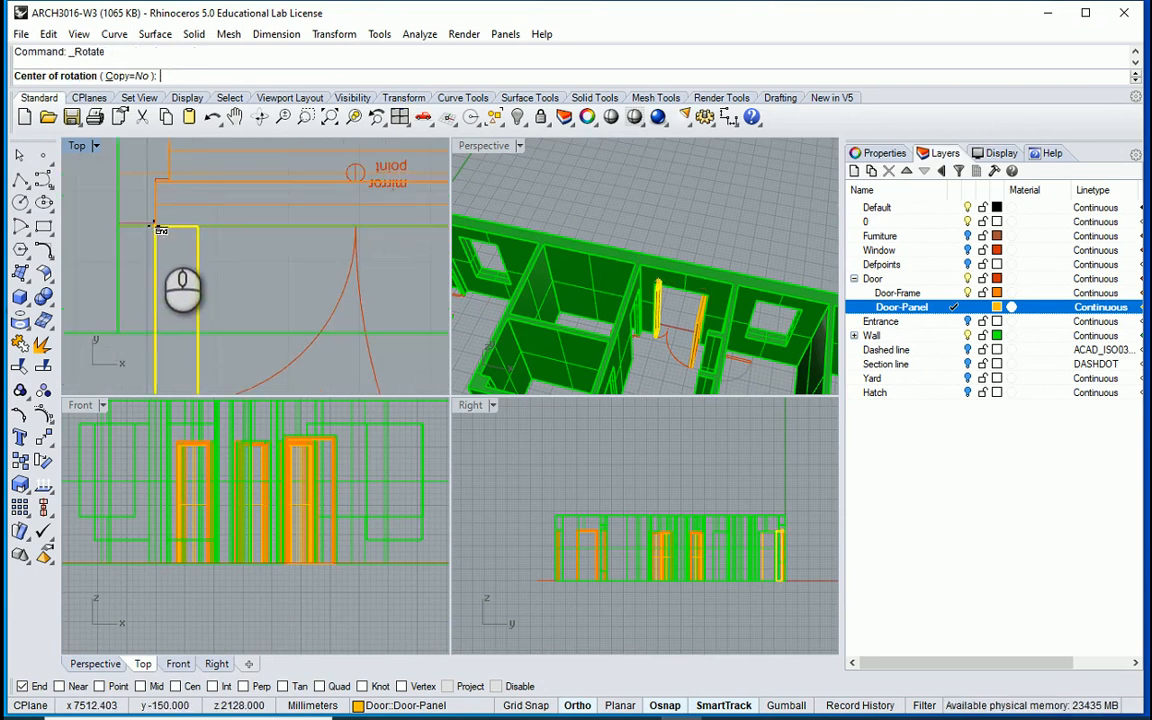
click(160, 226)
click(157, 343)
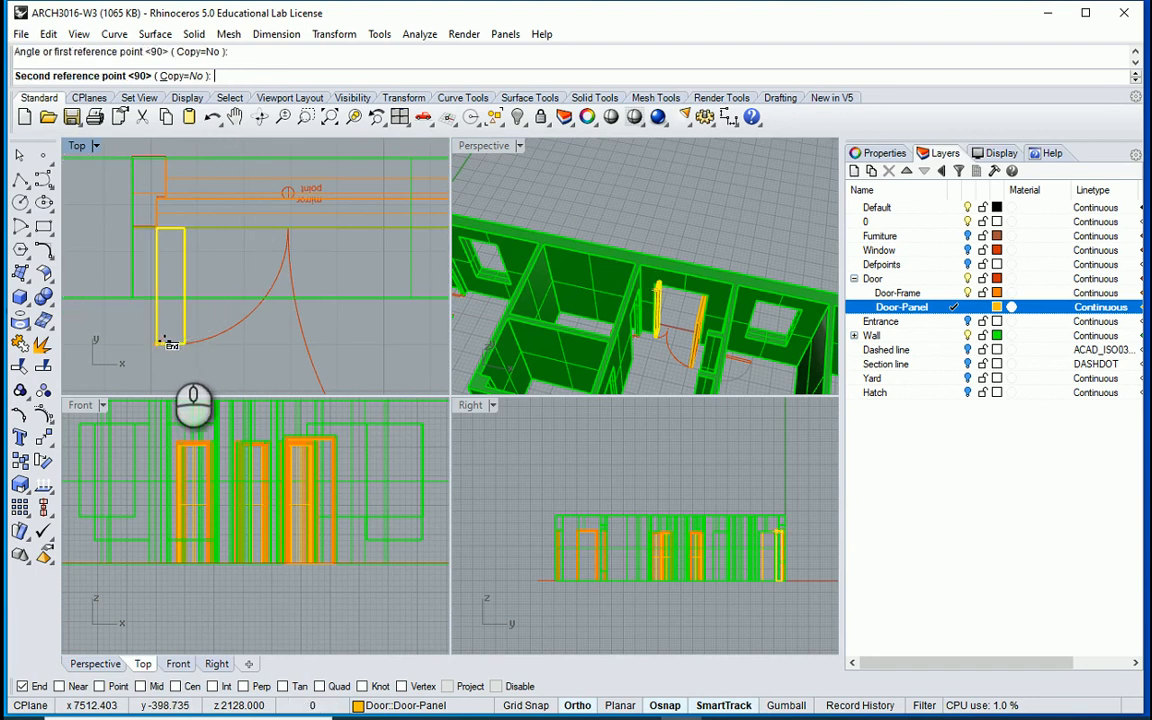
click(274, 230)
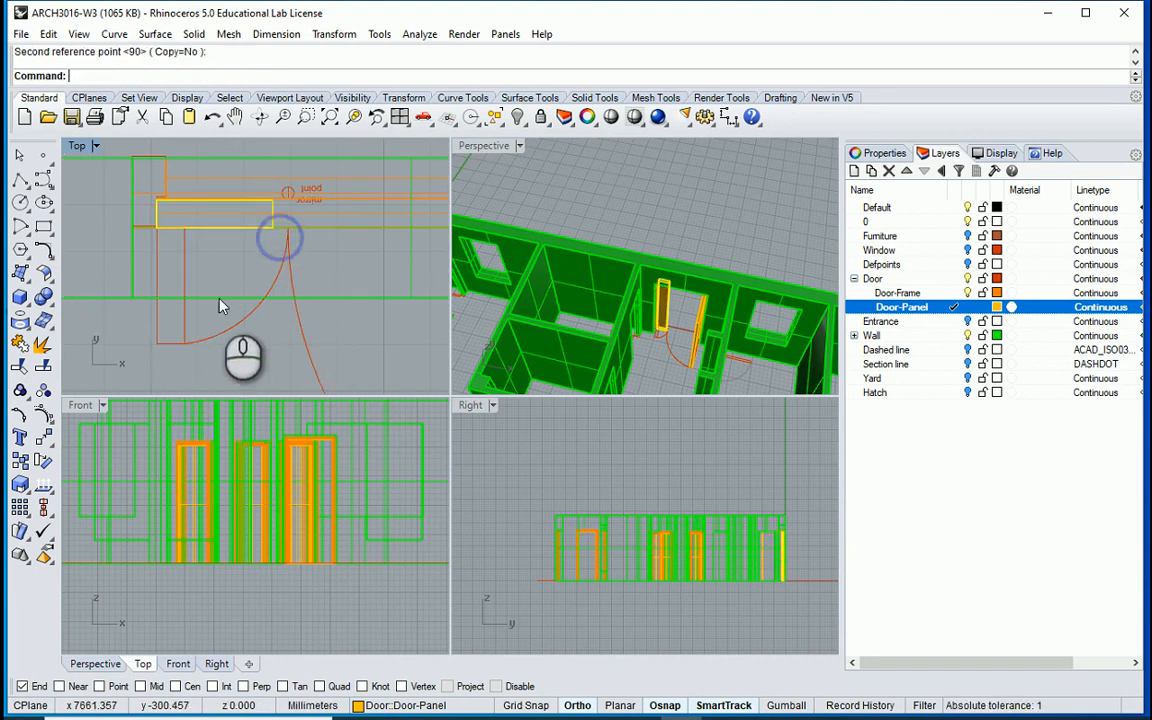
Step: Rotate the wide leaf about its hinge corner at the opposite jamb so that it closes across the opening
scroll(173, 277, down, 6)
right_drag(378, 284, 305, 282)
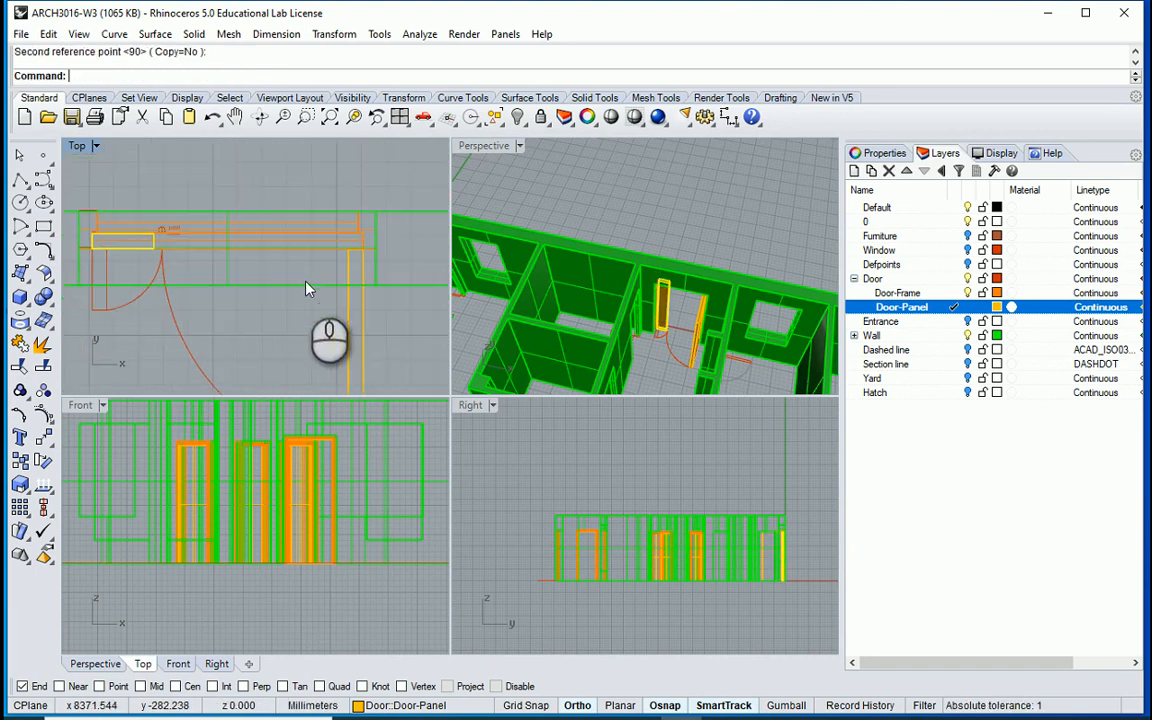
click(360, 326)
click(404, 380)
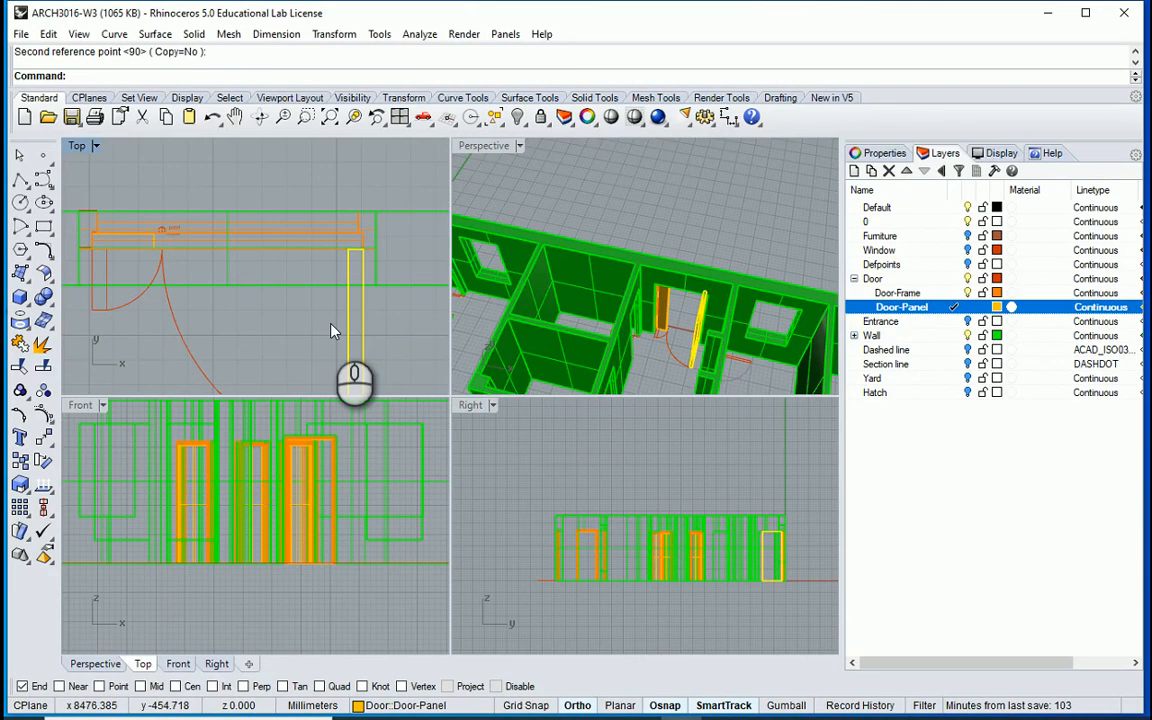
right_click(332, 328)
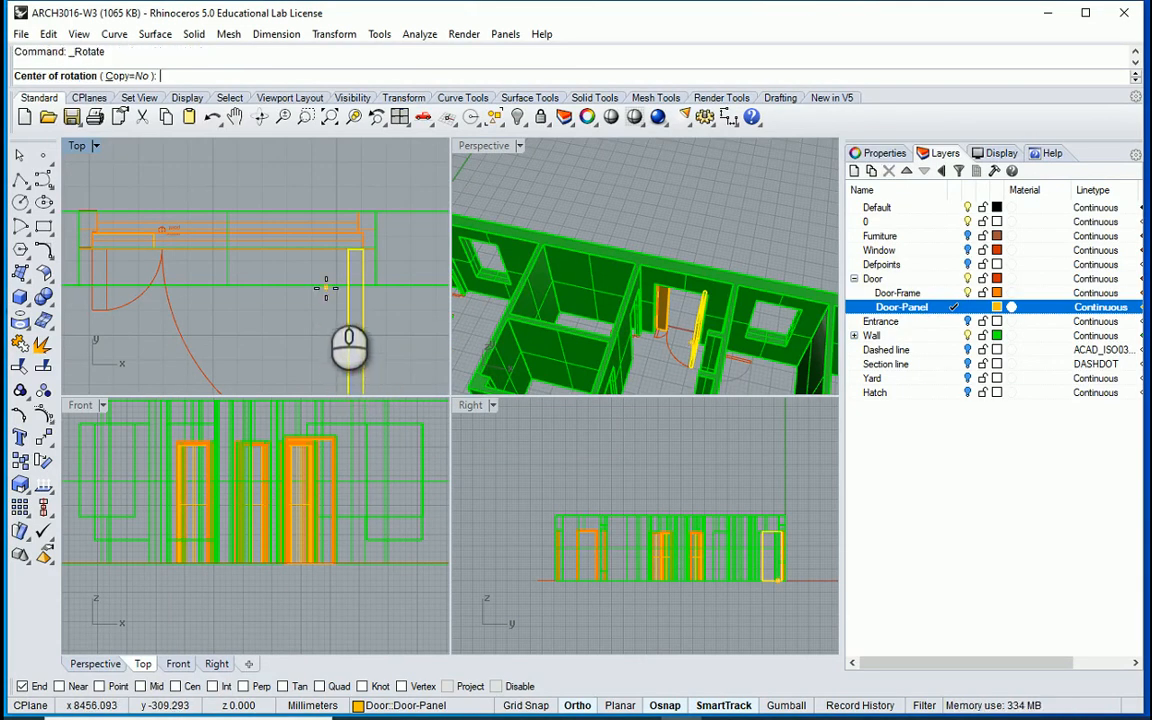
scroll(373, 285, up, 4)
click(349, 203)
scroll(349, 203, down, 4)
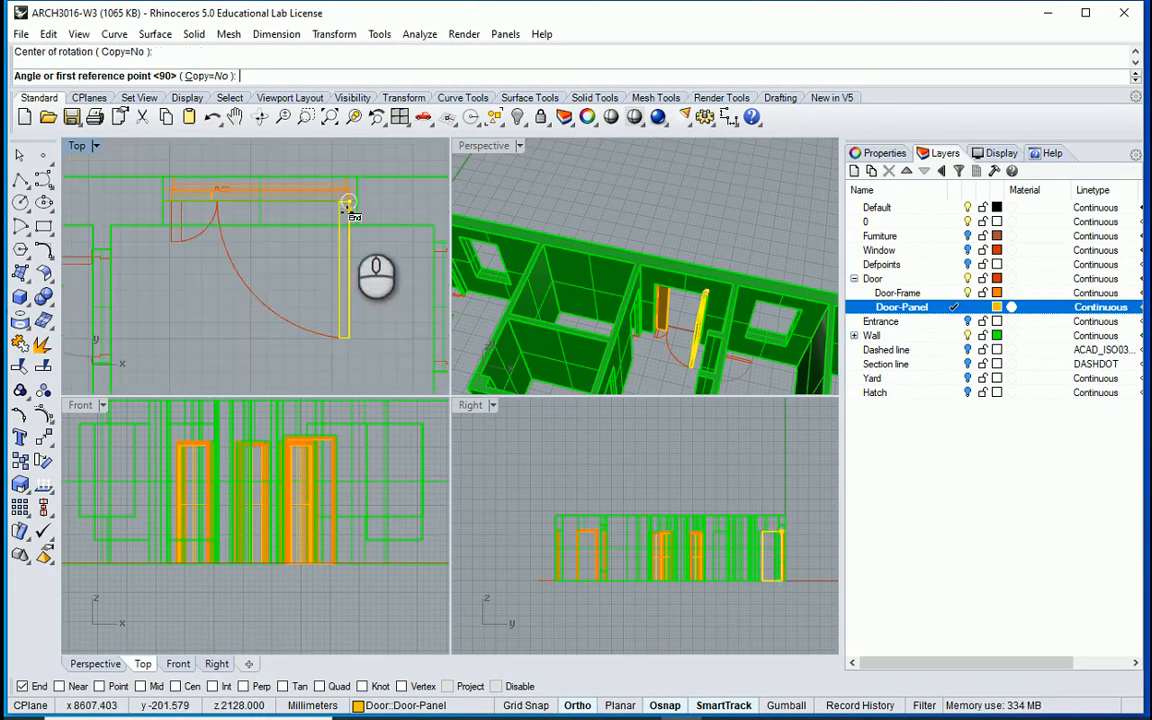
click(349, 337)
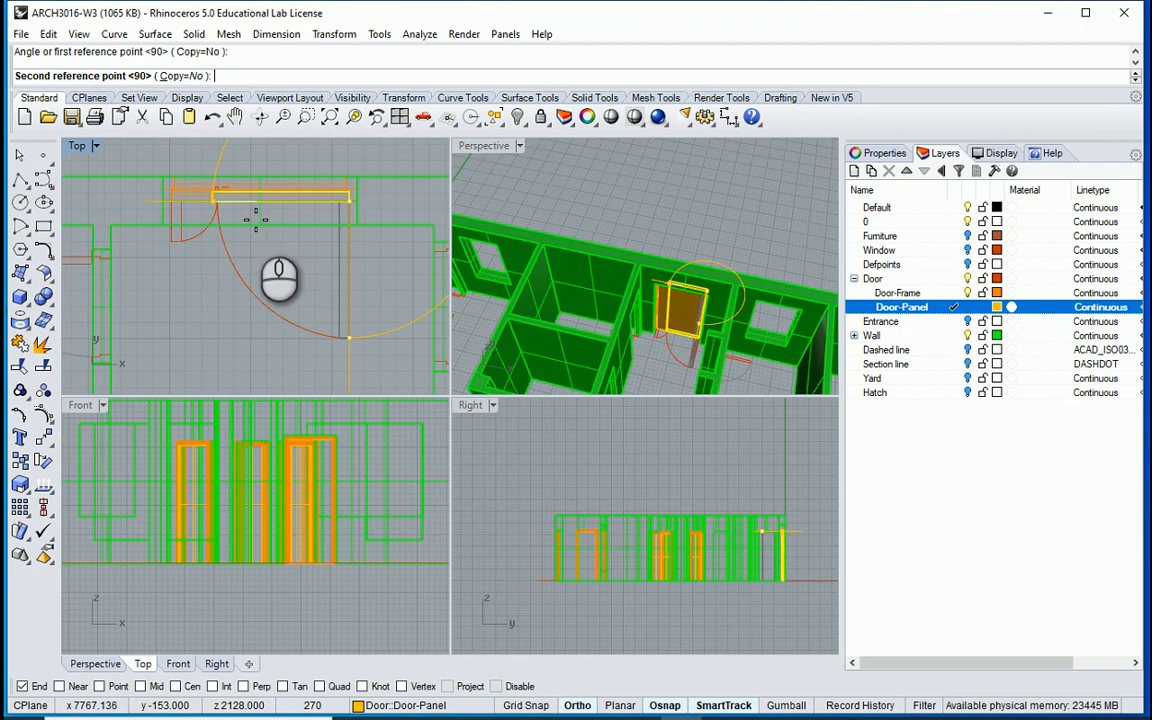
click(245, 212)
right_click(225, 195)
scroll(210, 167, up, 3)
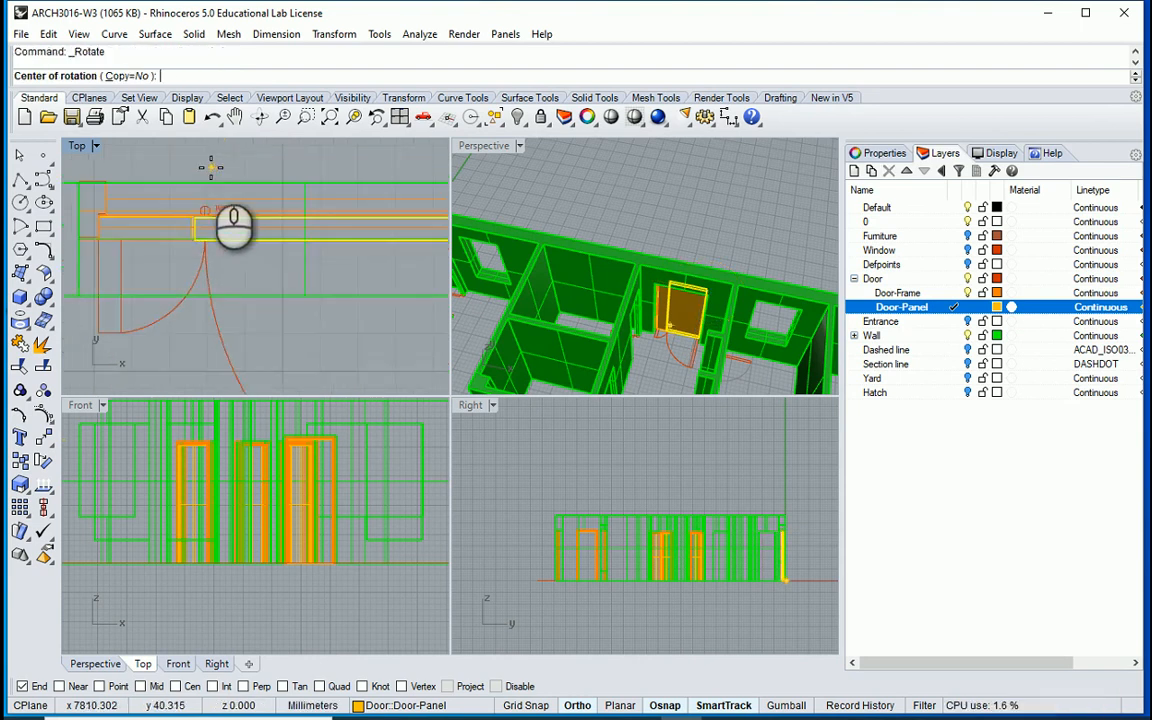
scroll(211, 167, up, 4)
key(Escape)
key(Escape)
Step: Move the closed wide leaf by its hinge-side corner onto the corner of the frame rebate
scroll(152, 249, up, 5)
scroll(140, 273, down, 7)
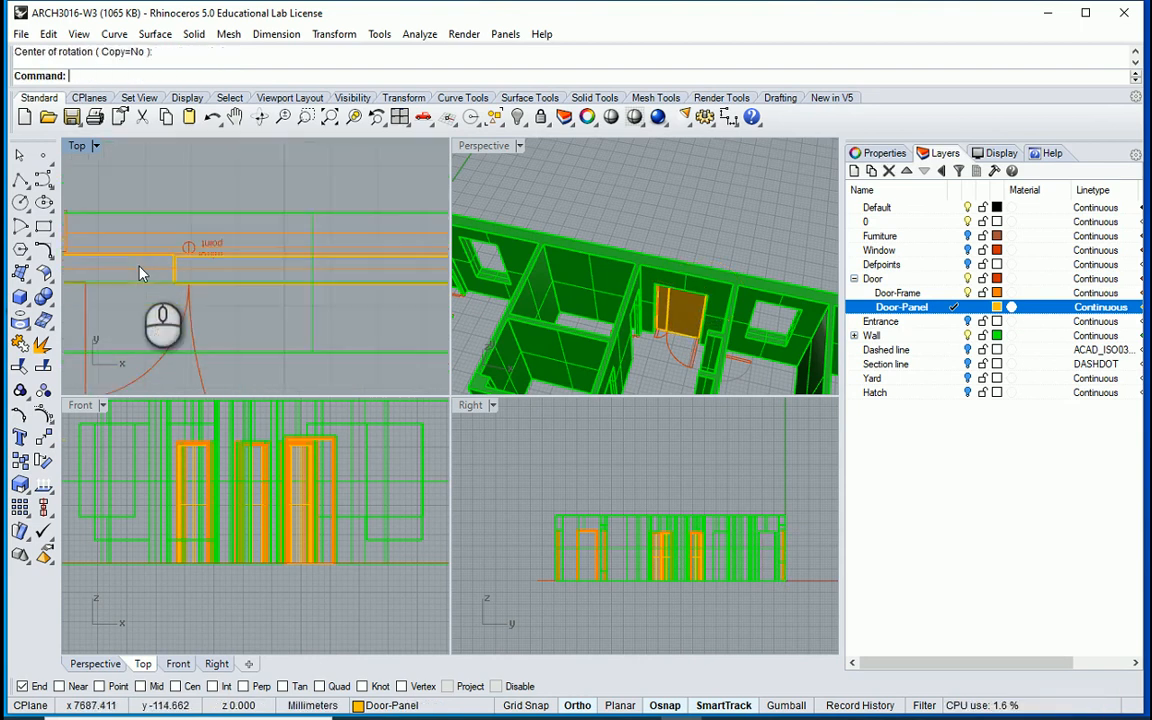
scroll(178, 260, up, 8)
scroll(100, 256, down, 12)
scroll(254, 257, up, 4)
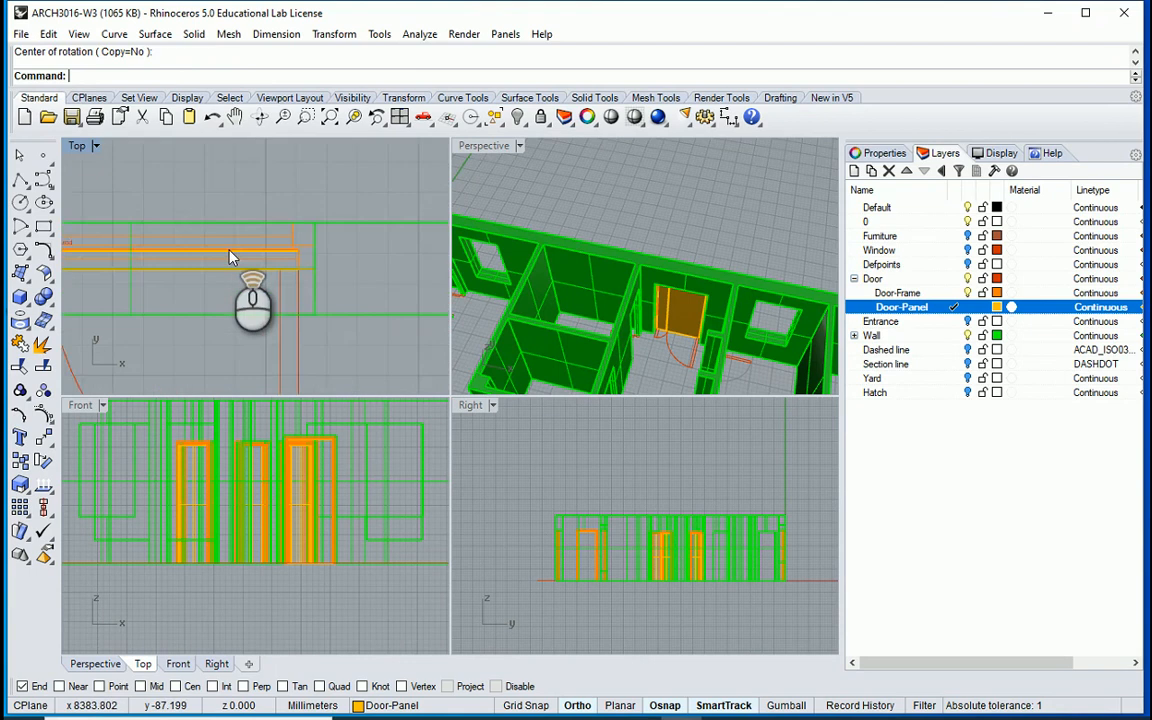
scroll(309, 238, up, 5)
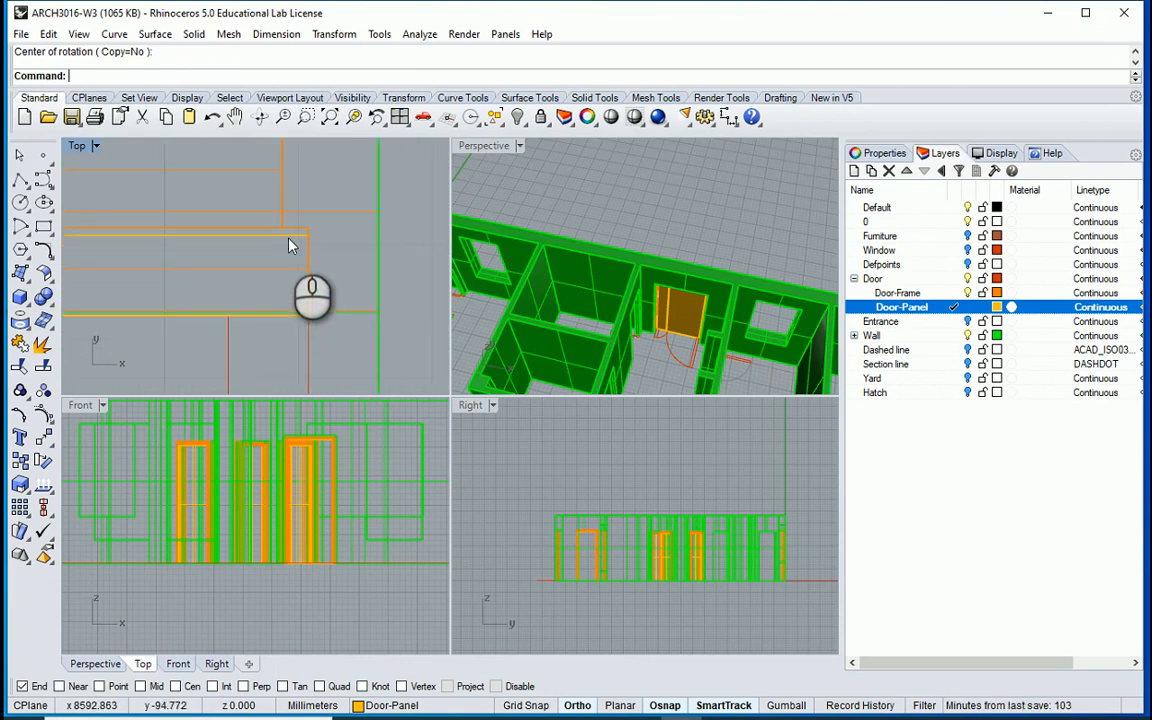
click(288, 241)
scroll(290, 239, up, 3)
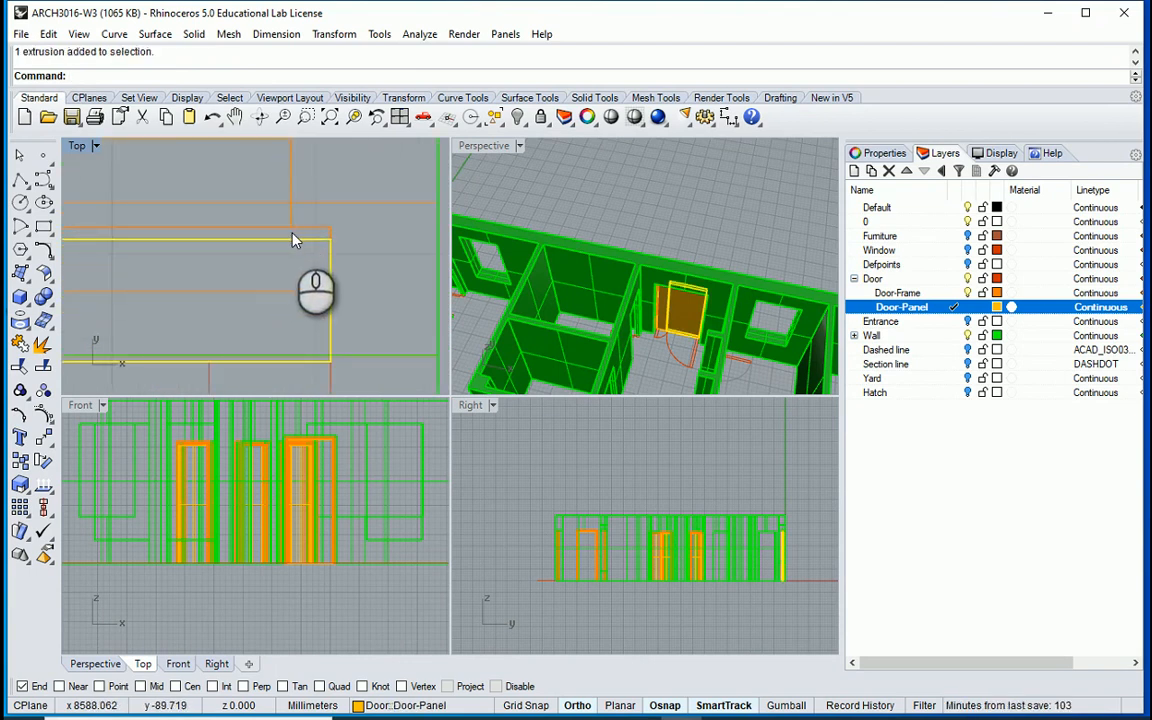
text(m)
key(Return)
click(330, 239)
click(330, 228)
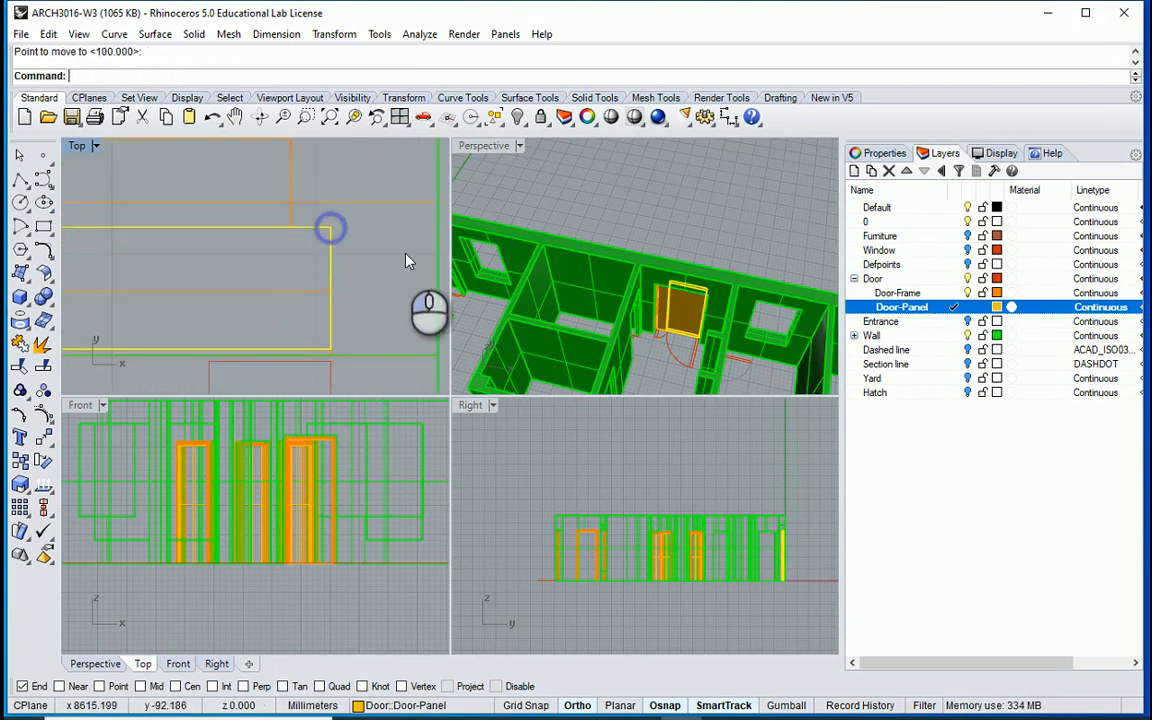
Step: Move the narrow leaf by its meeting-edge corner onto the wide leaf's adjoining corner, and return to a maximized Perspective view
scroll(406, 261, down, 5)
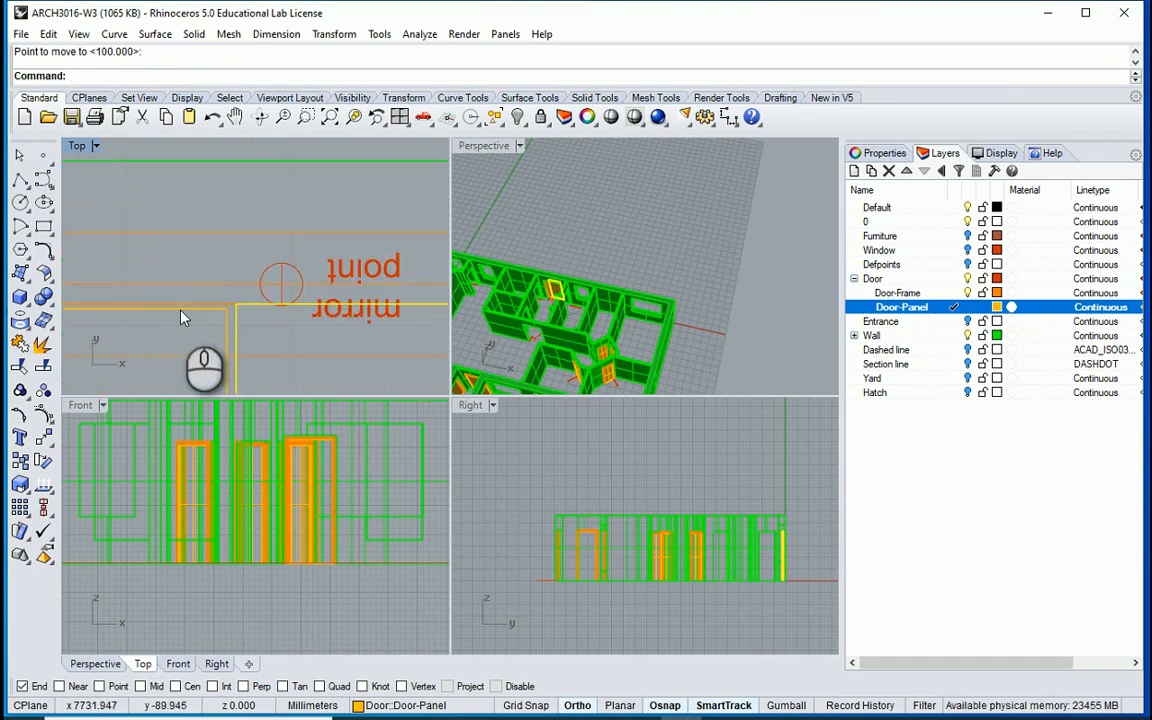
scroll(84, 298, up, 4)
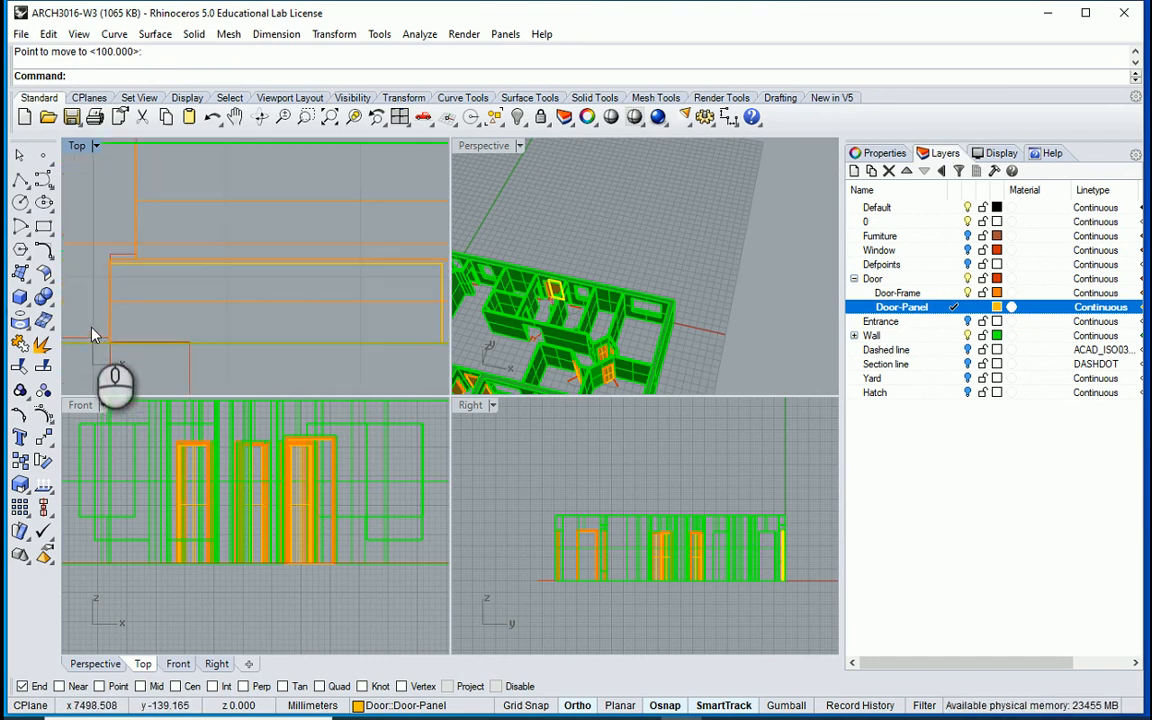
scroll(92, 329, down, 4)
scroll(317, 299, up, 2)
click(319, 288)
scroll(321, 282, up, 4)
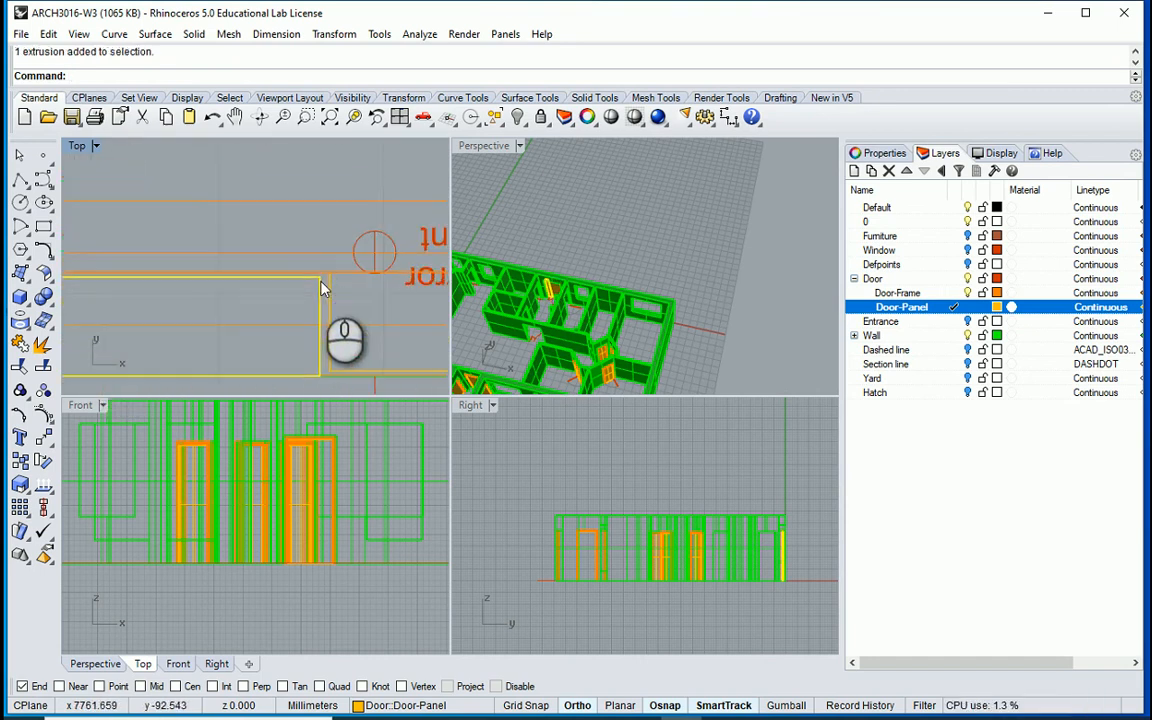
scroll(321, 282, up, 6)
text(m)
key(Return)
click(318, 270)
click(339, 264)
scroll(290, 273, down, 7)
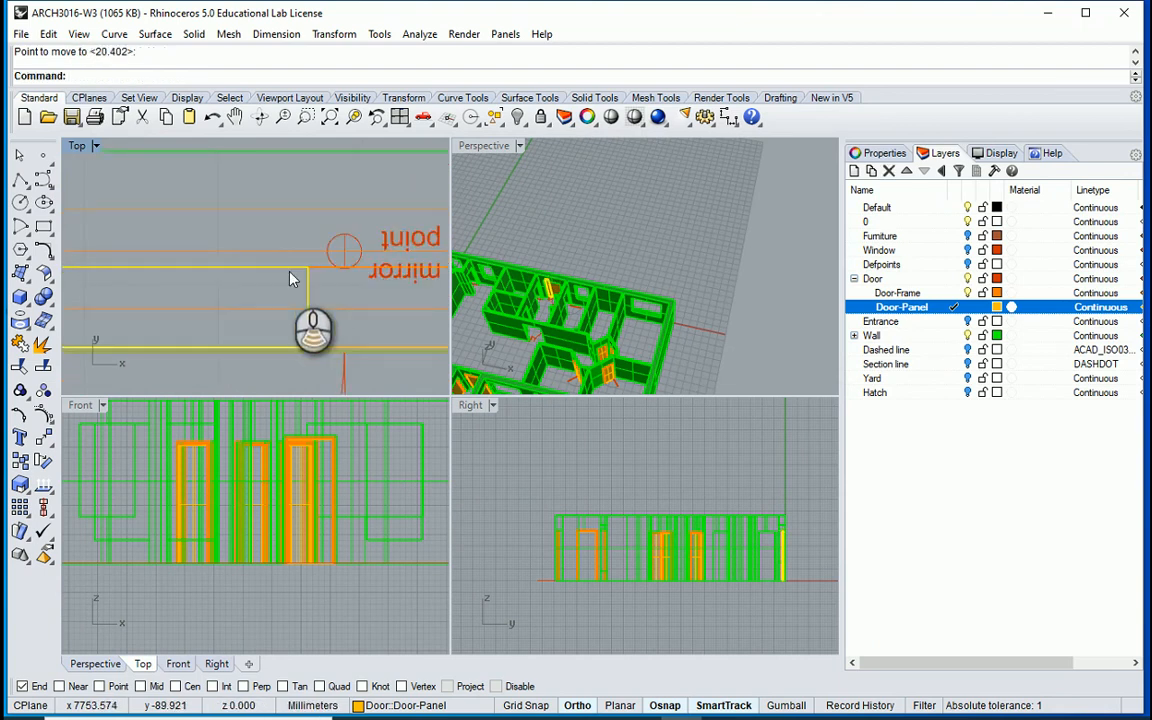
double_click(482, 146)
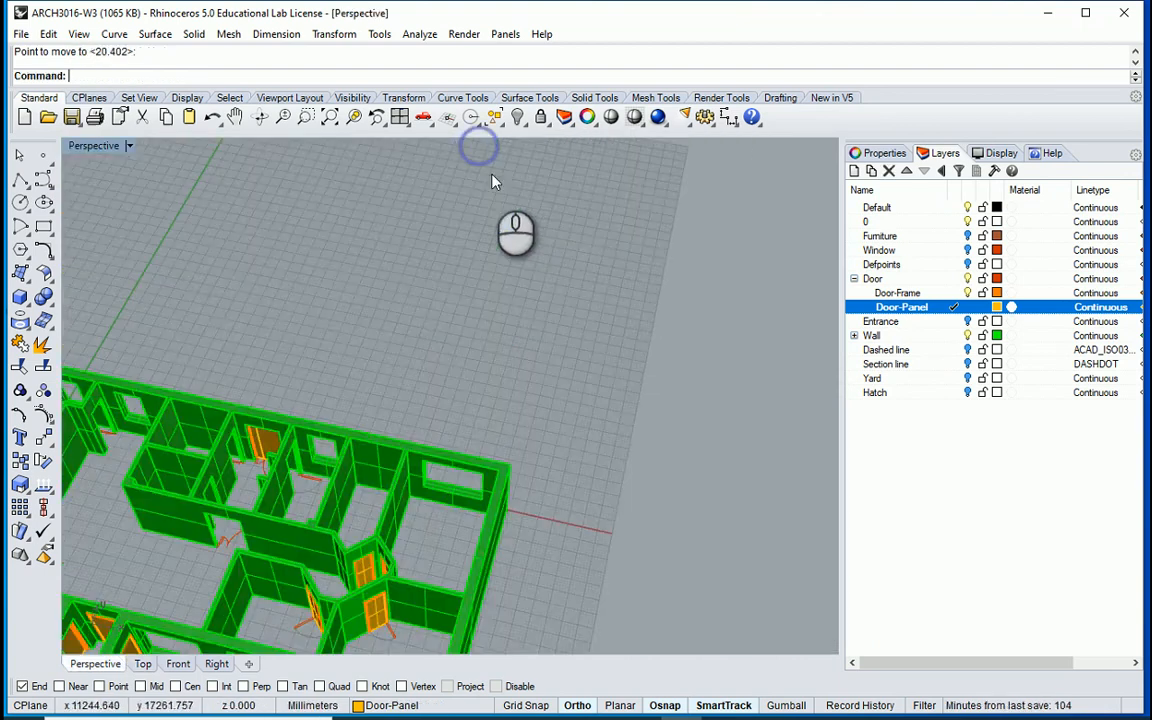
Step: Define a Door-prefixed double-door block from the exterior door's two leaves and frame, with the base point at the frame's bottom outer corner
right_drag(491, 181, 590, 381)
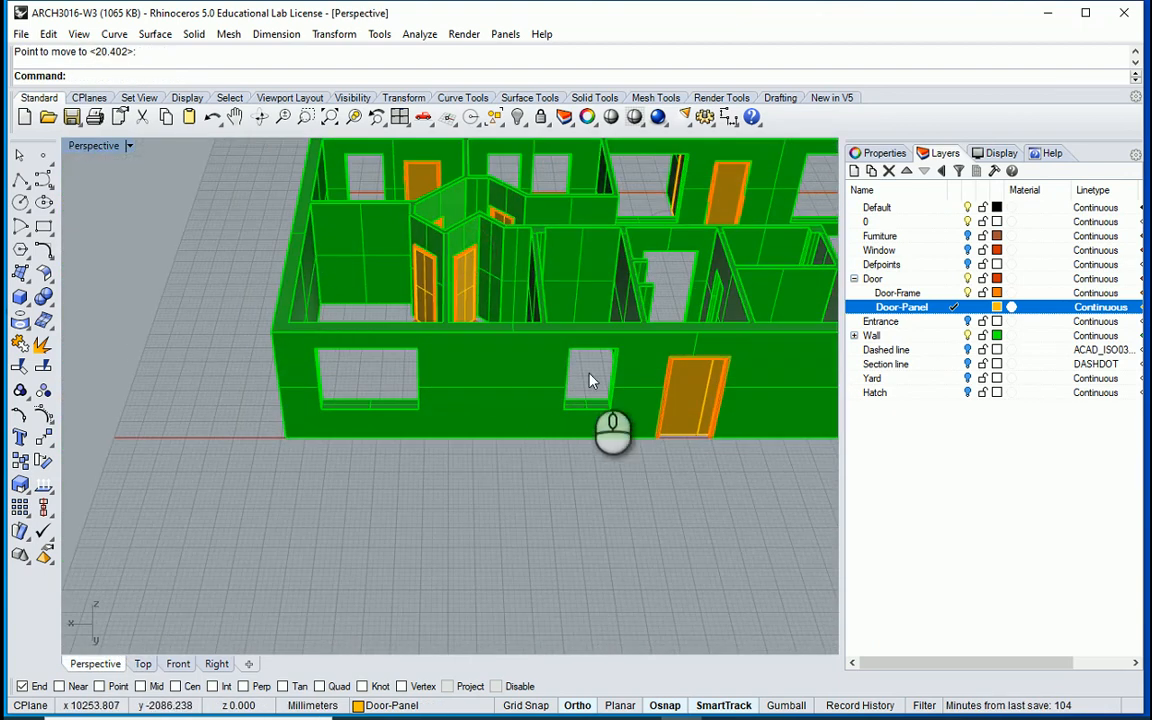
scroll(753, 419, up, 9)
right_drag(604, 517, 597, 577)
click(441, 465)
scroll(597, 577, up, 5)
click(541, 504)
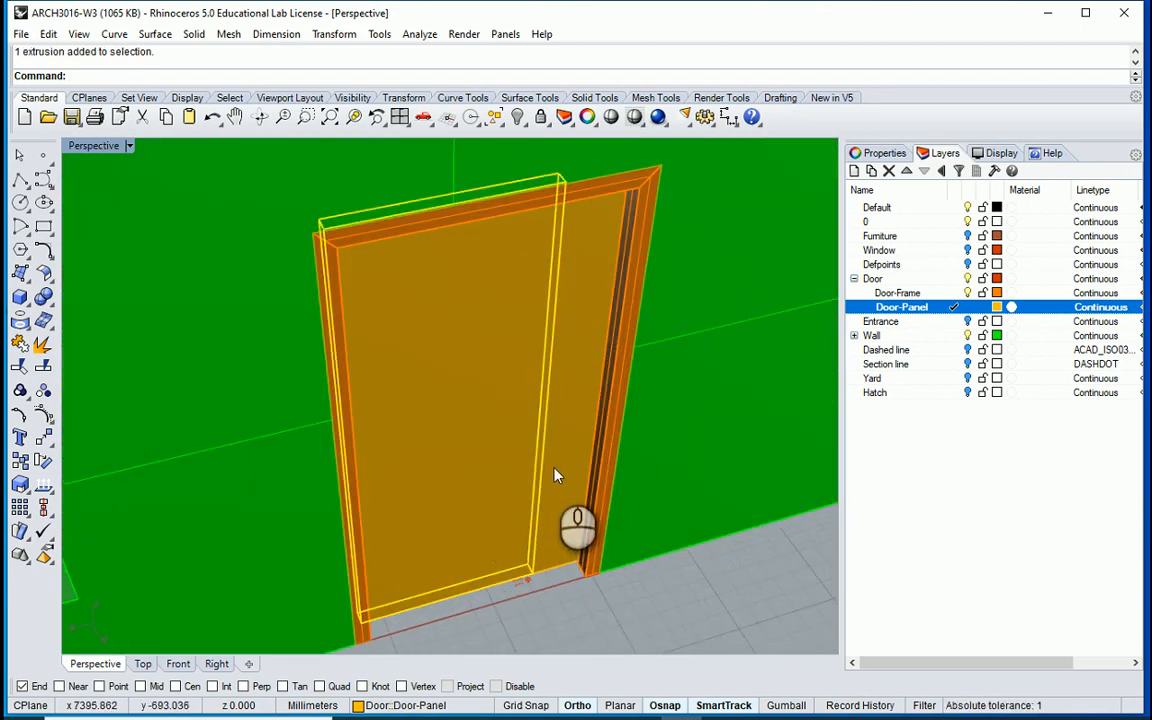
drag(550, 453, 612, 463)
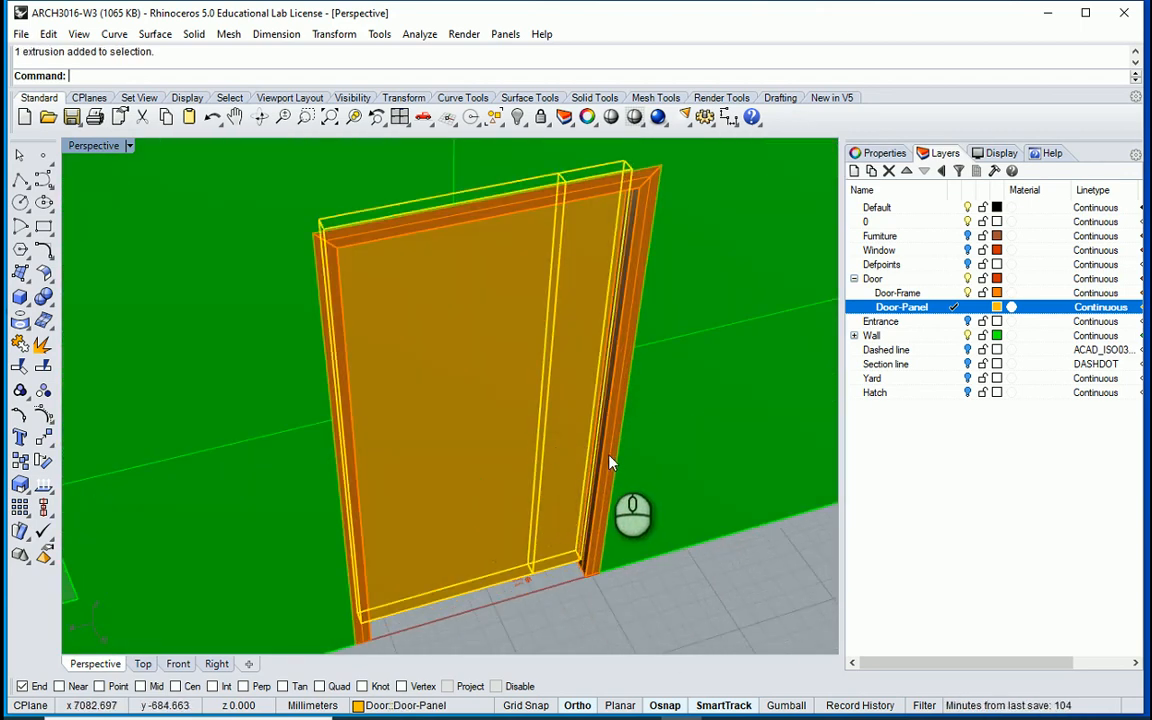
shift+click(612, 463)
scroll(590, 452, down, 8)
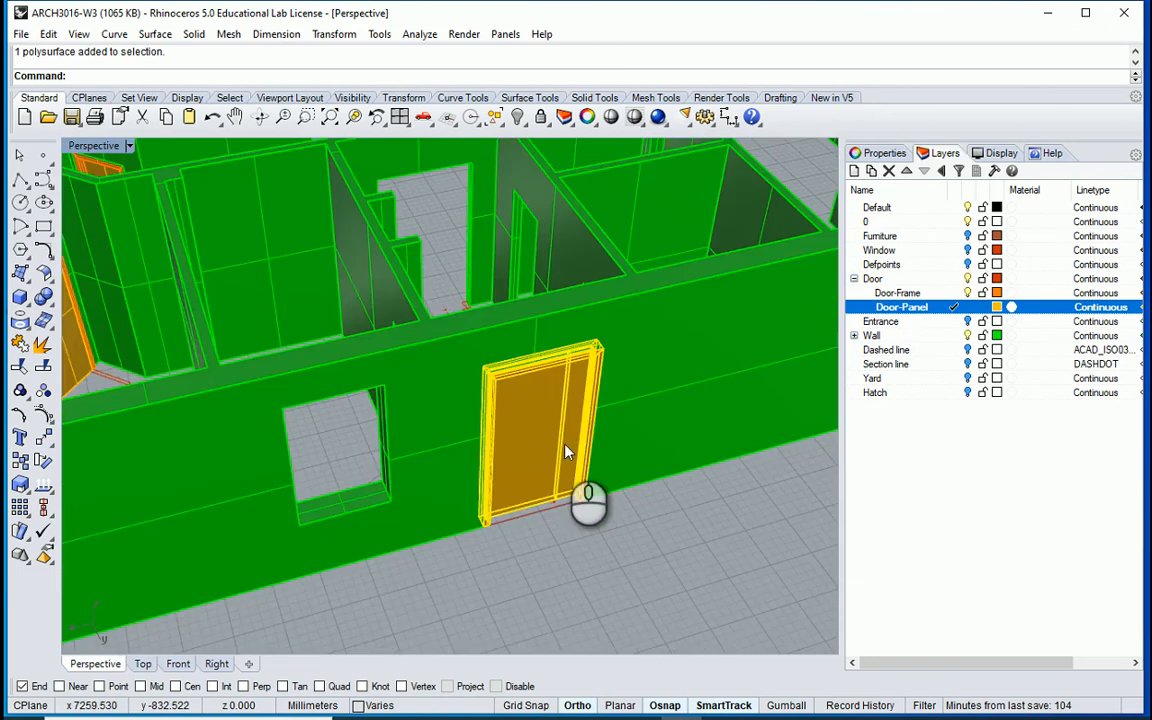
right_drag(567, 442, 449, 424)
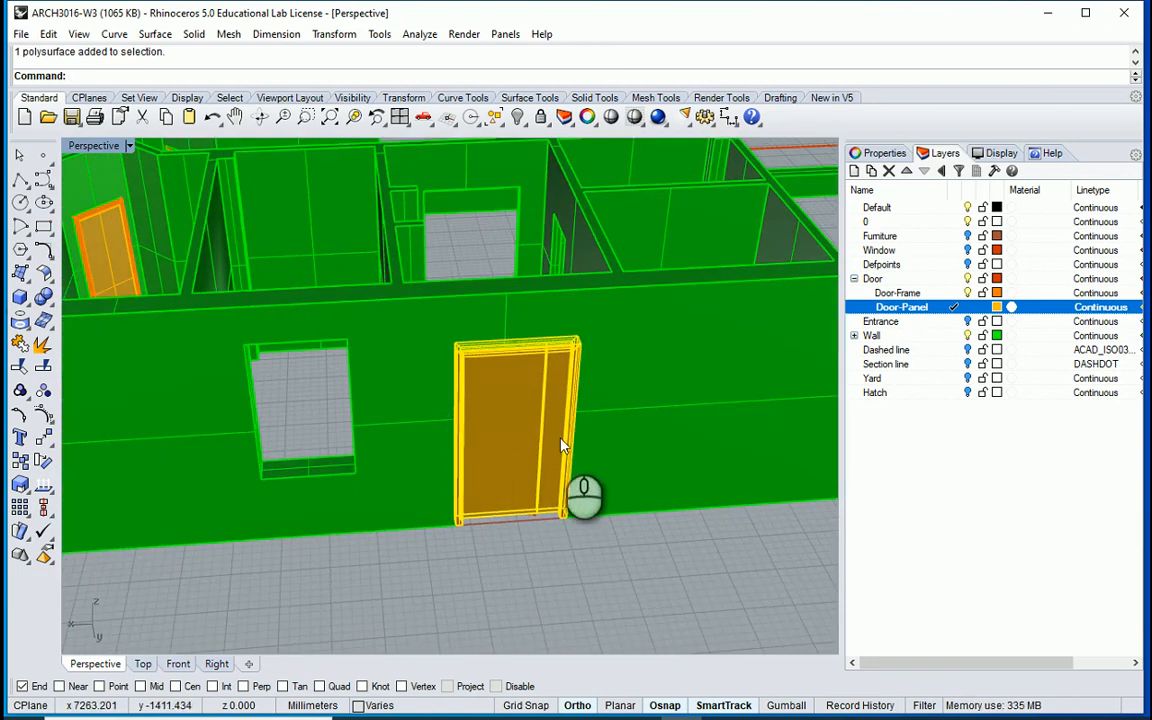
key(Return)
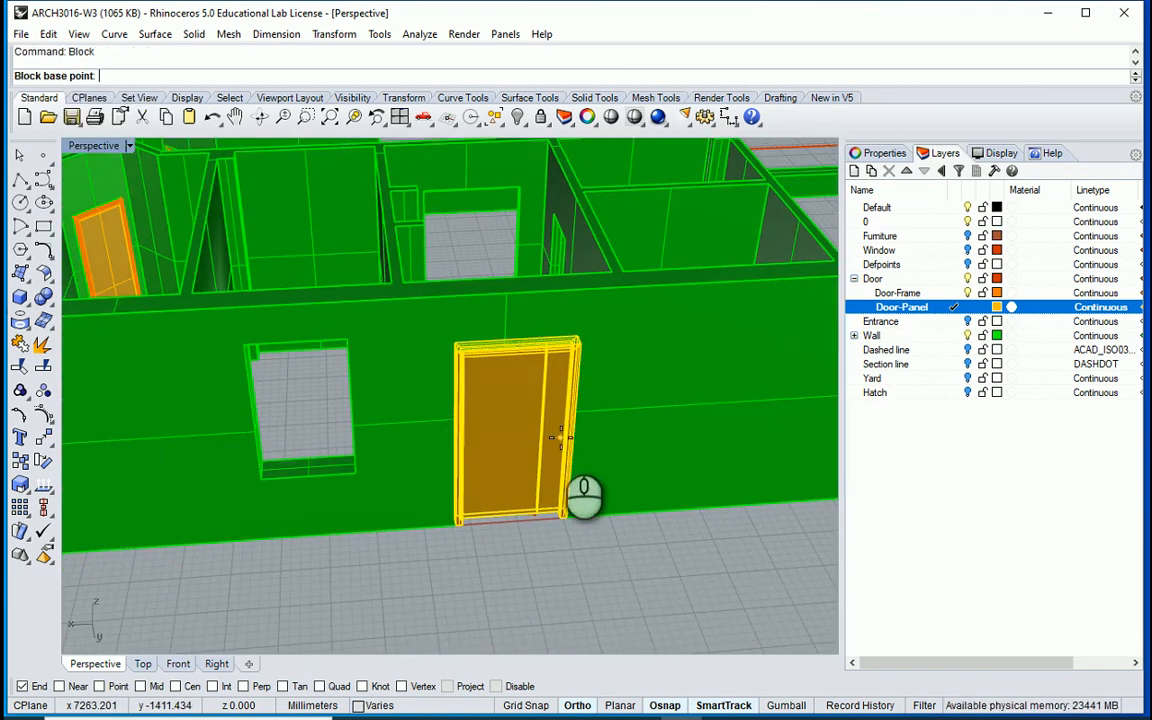
scroll(478, 500, up, 8)
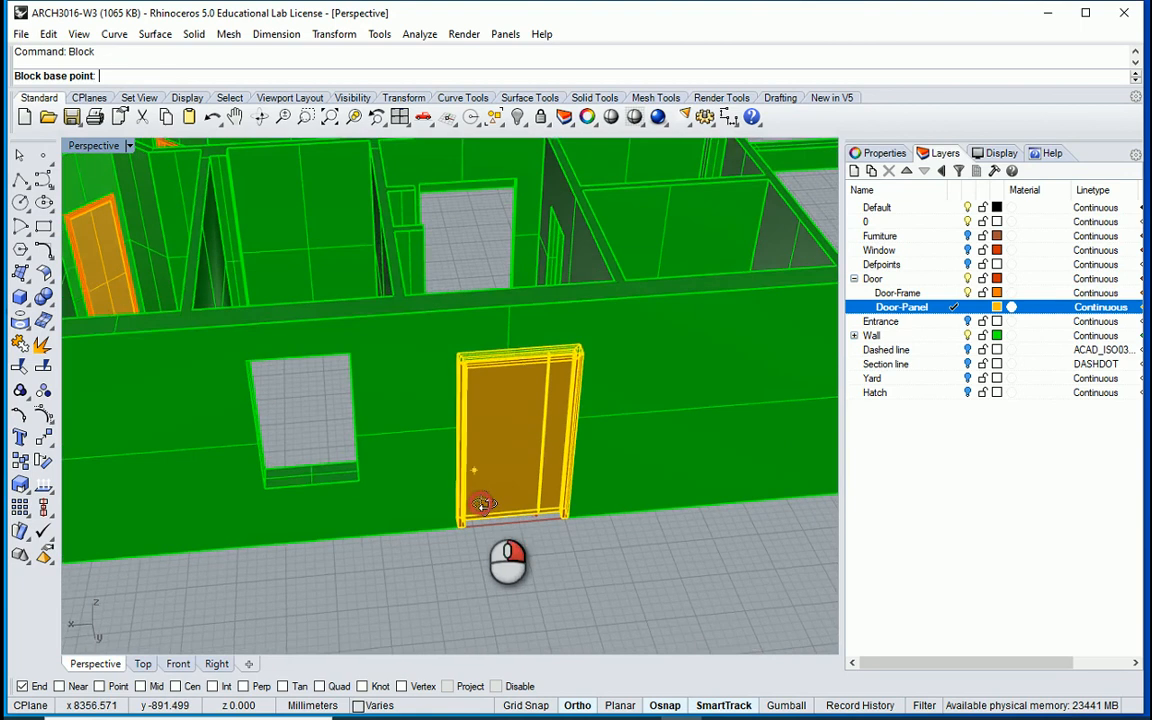
scroll(448, 537, up, 2)
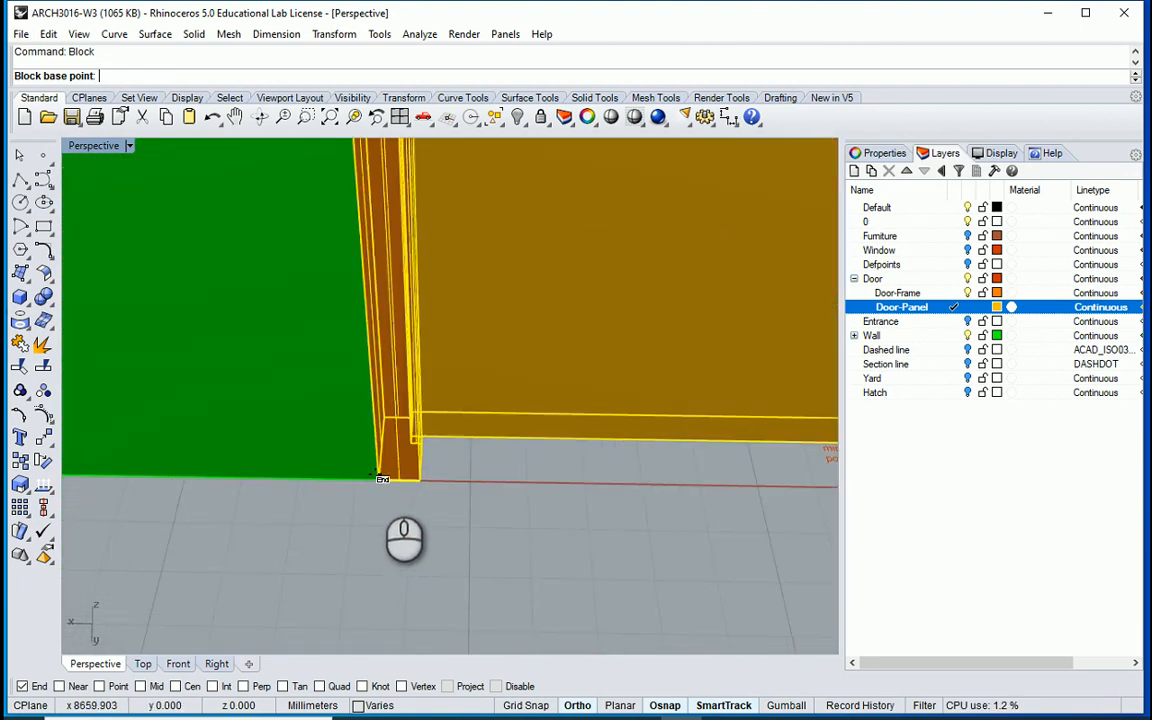
click(382, 477)
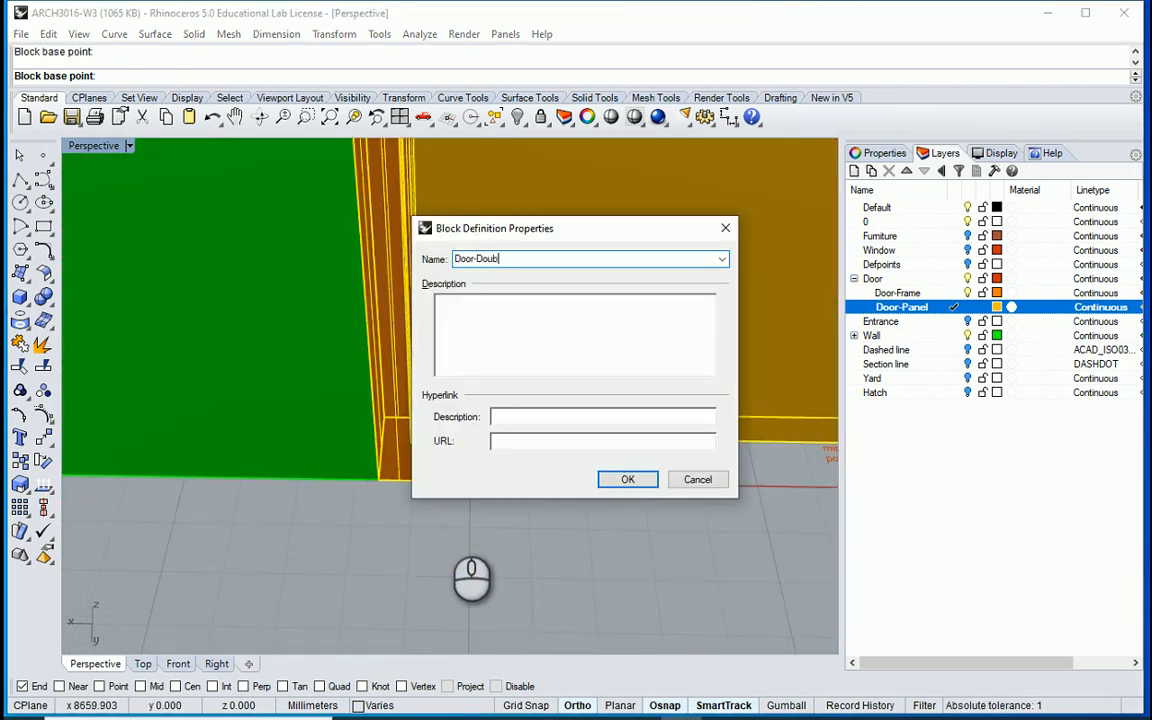
click(628, 480)
Step: Mirror a copy of the double-door block across the hall, about the midpoint of the wall base between the two adjacent door openings
scroll(539, 404, down, 5)
right_drag(694, 406, 632, 512)
right_drag(516, 475, 635, 478)
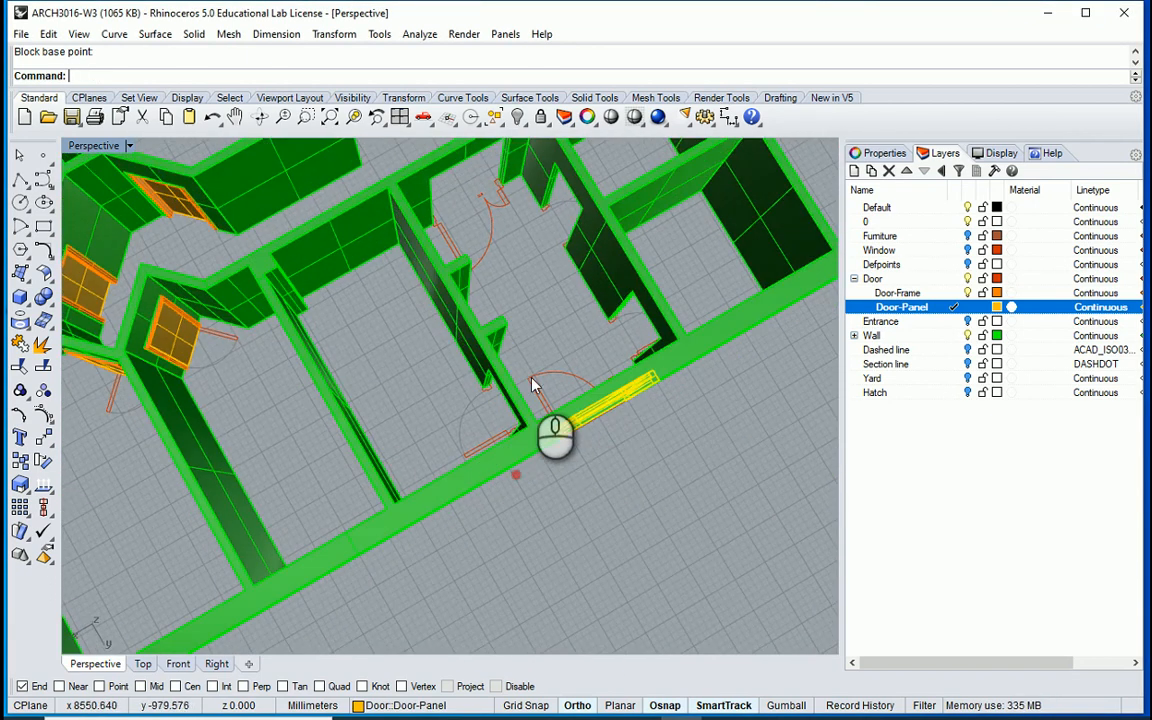
right_drag(531, 380, 586, 417)
scroll(514, 352, down, 6)
right_drag(514, 352, 612, 319)
scroll(489, 290, up, 7)
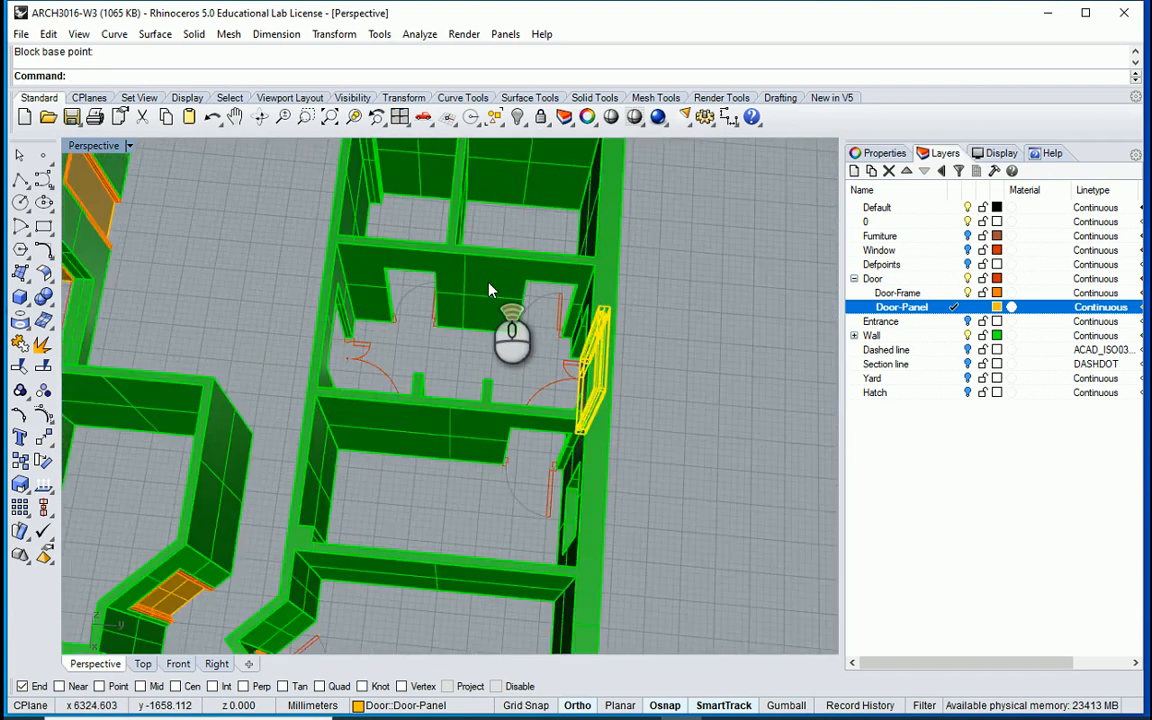
scroll(489, 290, up, 3)
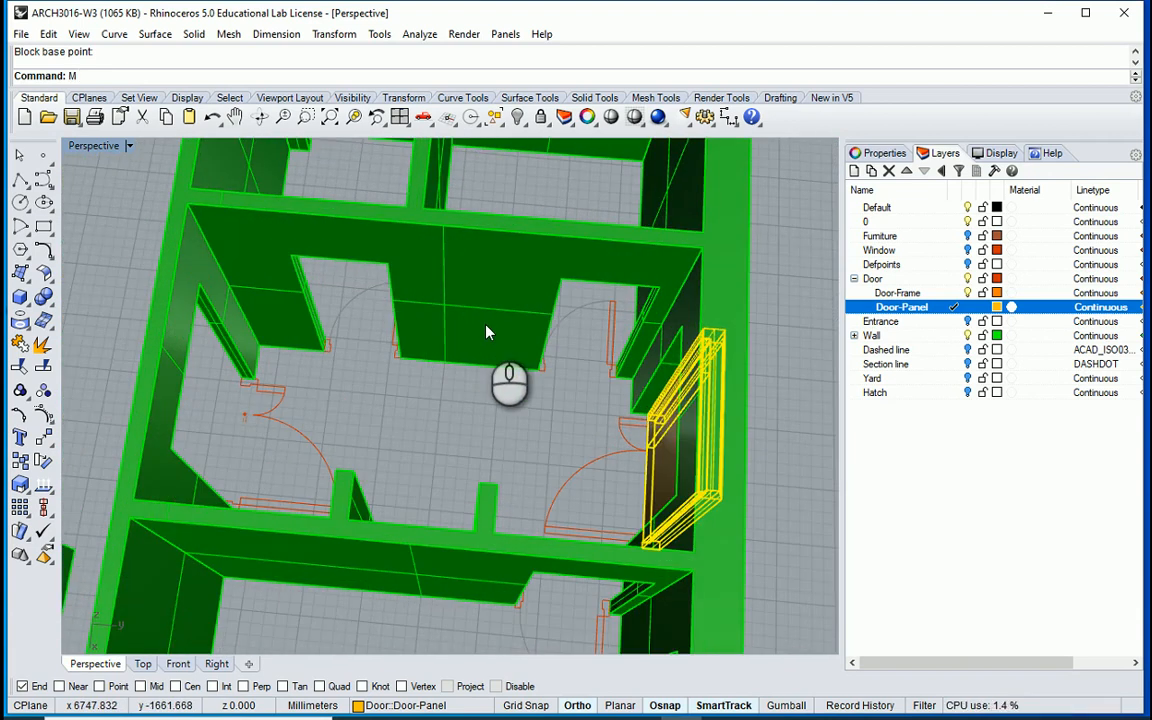
text(i)
key(Return)
scroll(486, 335, up, 3)
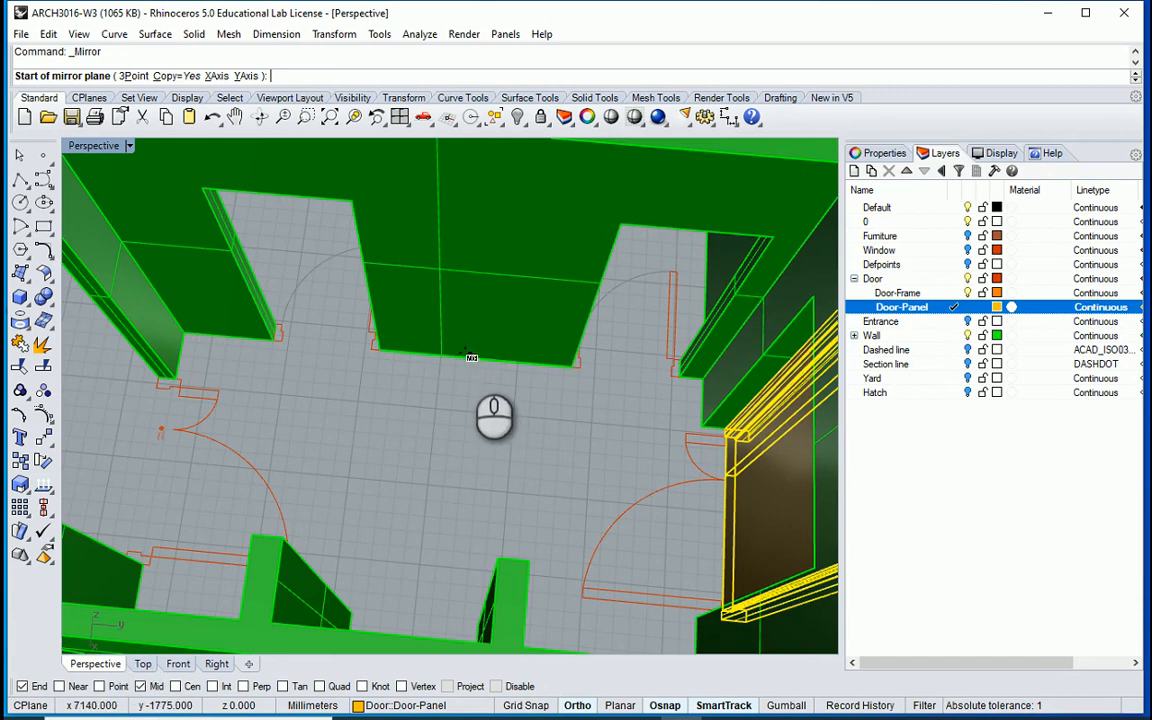
click(474, 358)
click(474, 470)
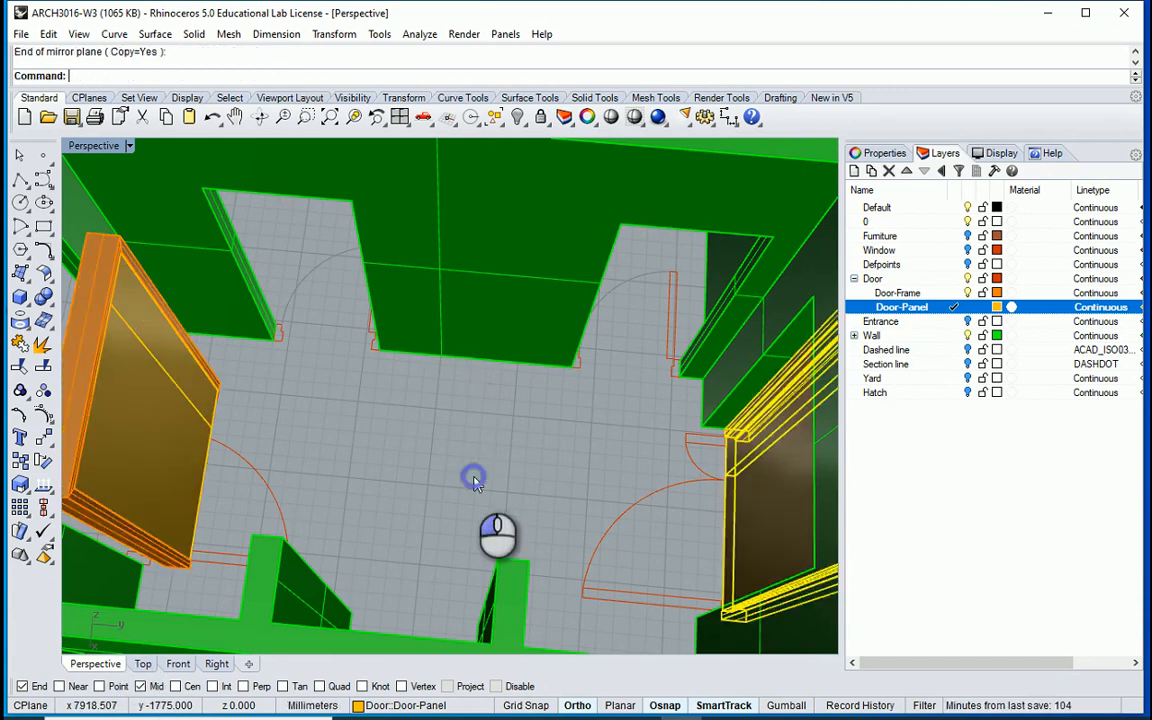
Step: Undo the last move, then with projected snapping in Top view move the mirrored double door's frame corner onto the wall opening's corner, and return to maximized Perspective
scroll(520, 463, down, 5)
right_drag(388, 475, 476, 517)
click(474, 522)
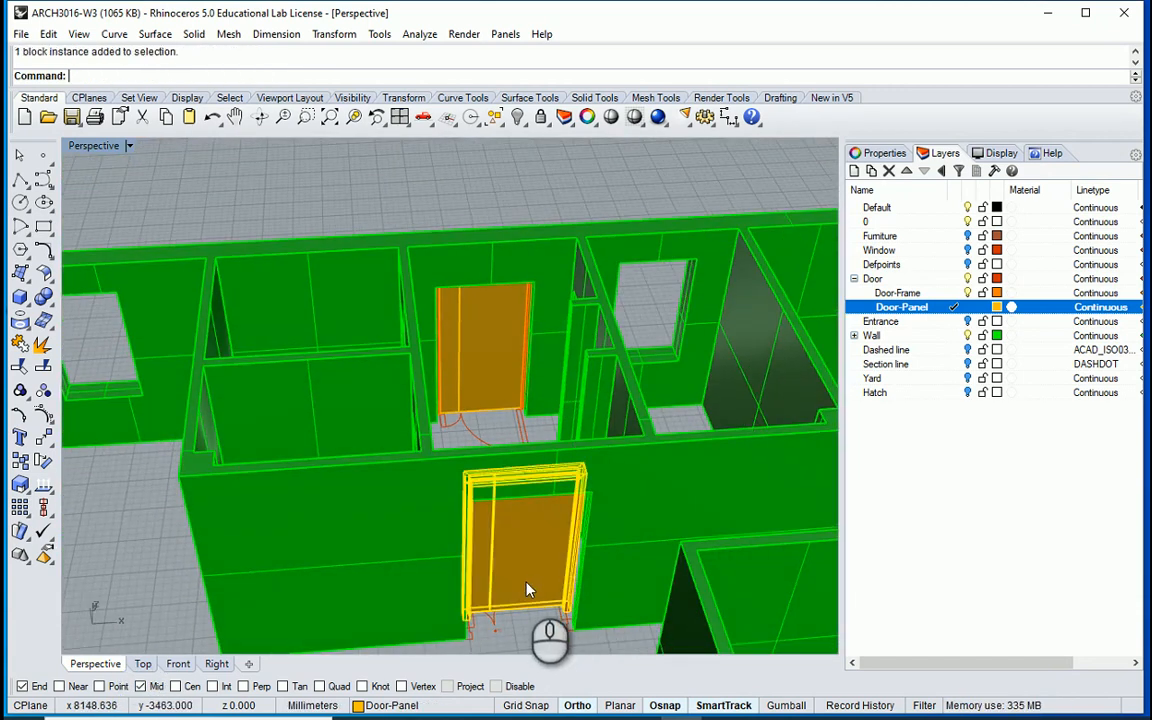
double_click(90, 146)
key(ctrl+z)
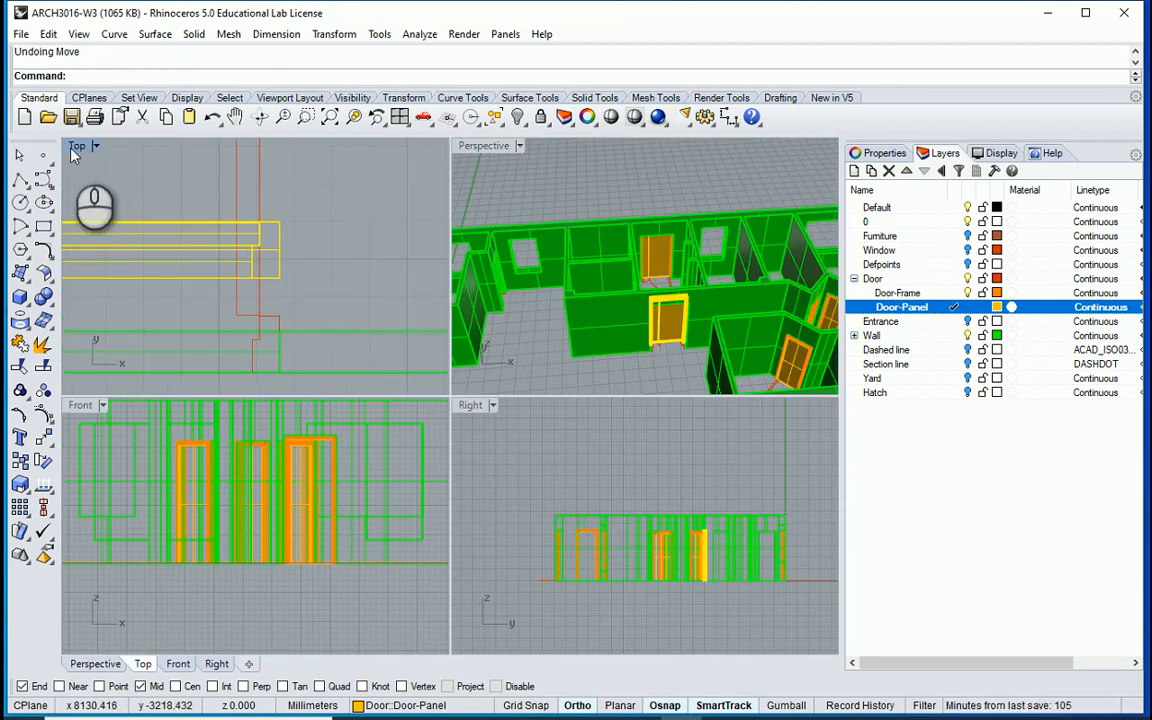
right_click(295, 260)
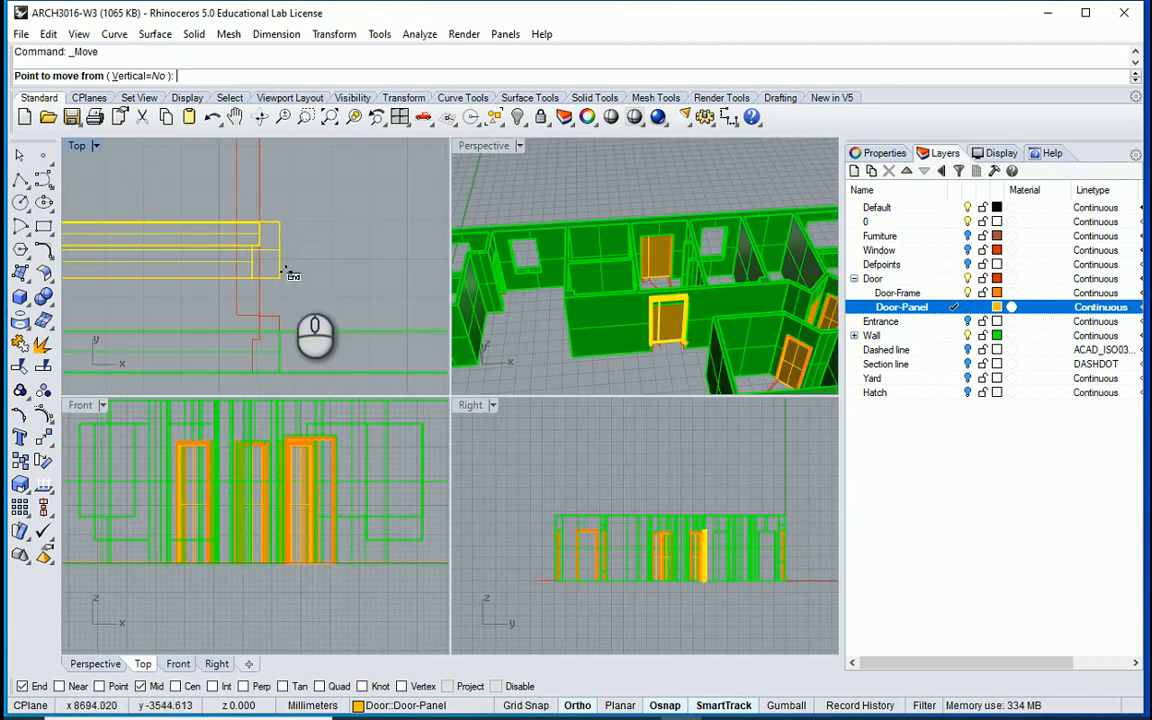
click(448, 686)
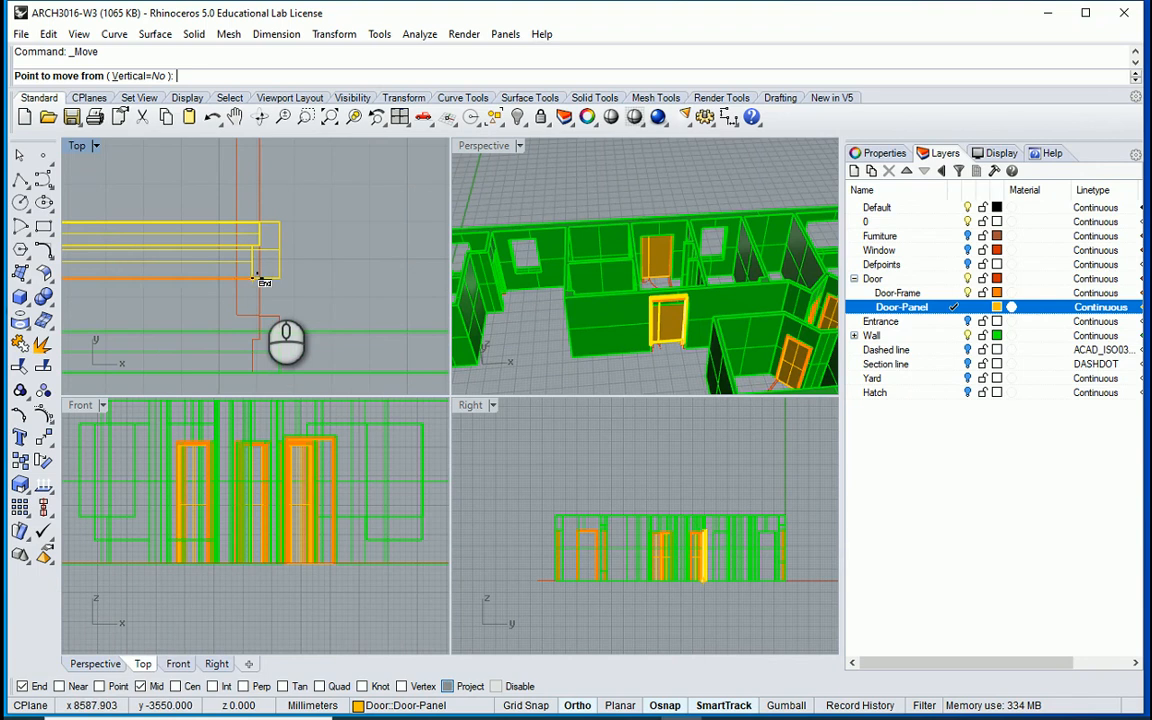
click(281, 277)
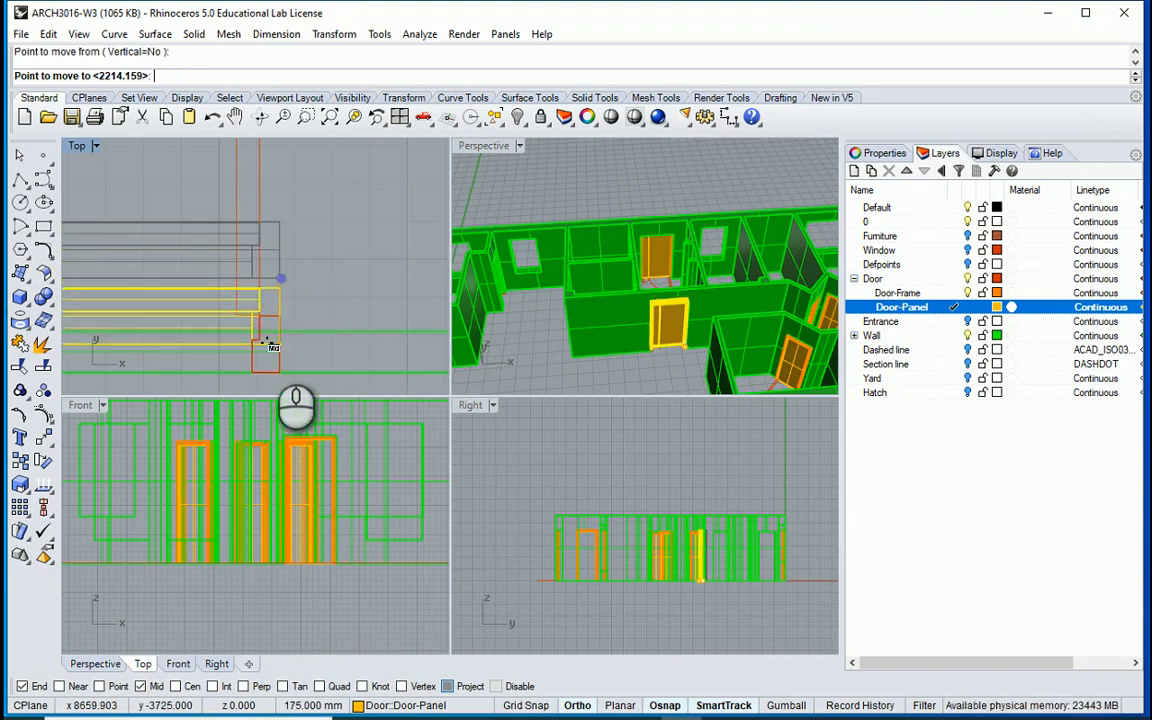
click(279, 370)
scroll(383, 272, down, 4)
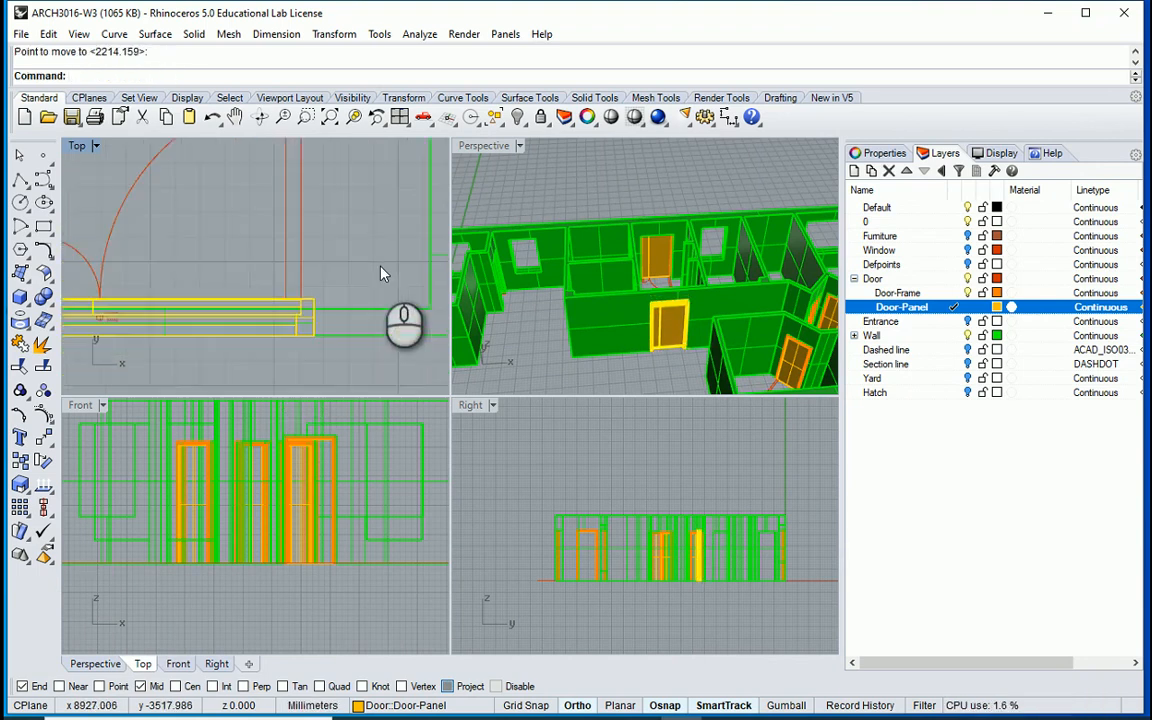
click(383, 272)
scroll(362, 268, down, 2)
double_click(485, 146)
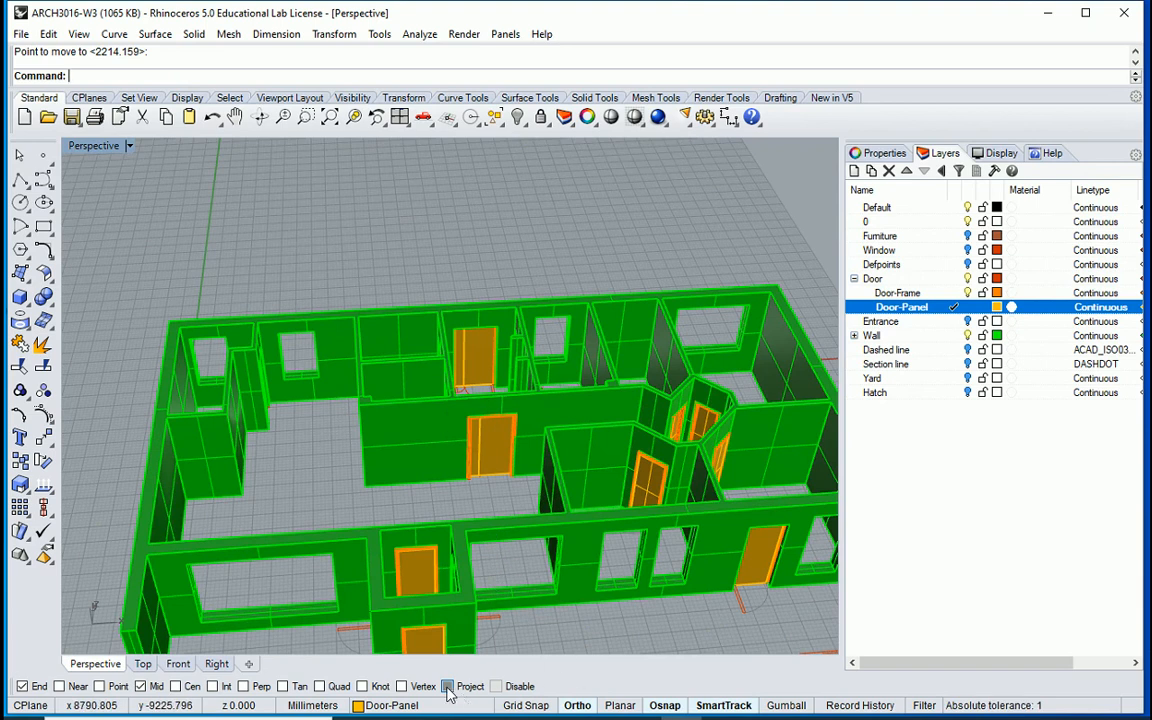
Step: Turn Ortho off and orient a copy of the angled lobby's single door, using two bottom corners of one frame jamb as reference points
right_drag(449, 645, 318, 396)
scroll(442, 404, up, 3)
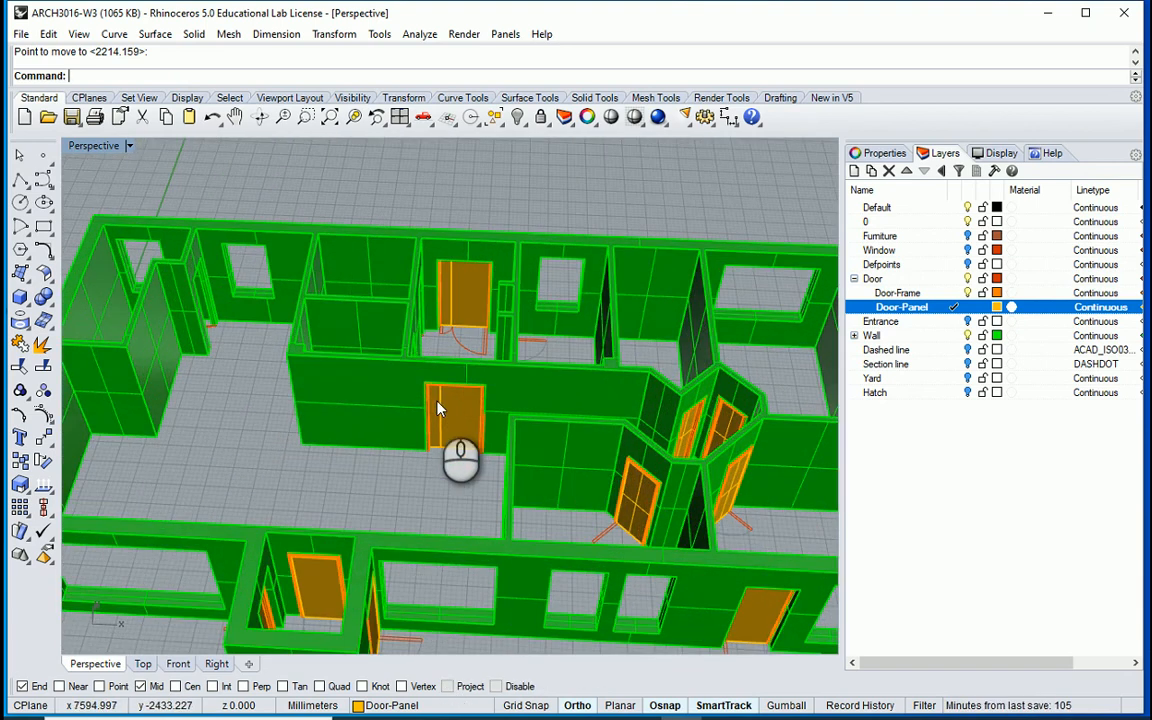
right_drag(220, 333, 293, 320)
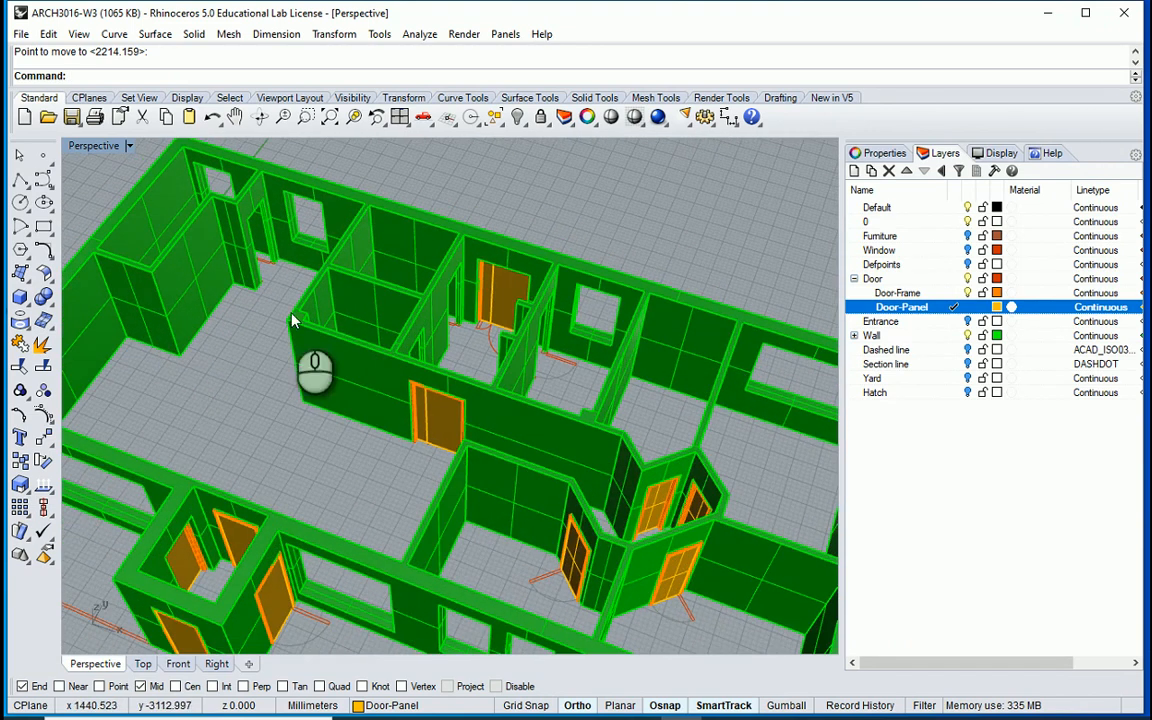
scroll(312, 306, up, 2)
scroll(260, 262, down, 3)
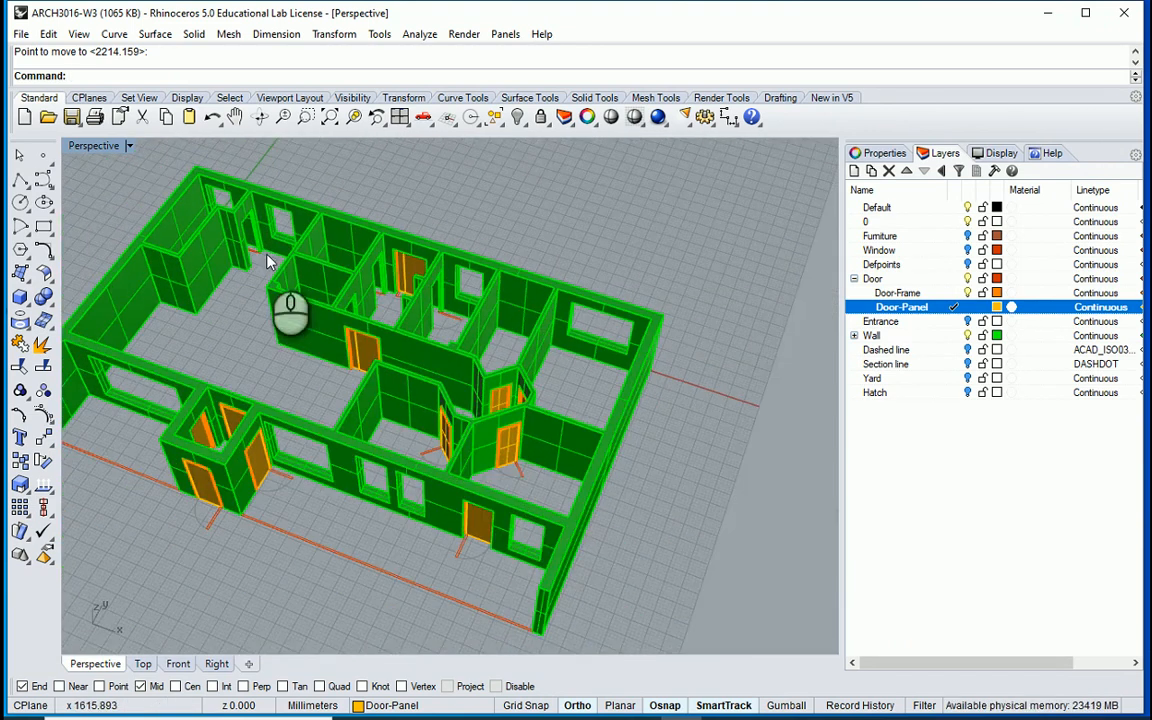
scroll(500, 470, up, 5)
scroll(491, 470, up, 4)
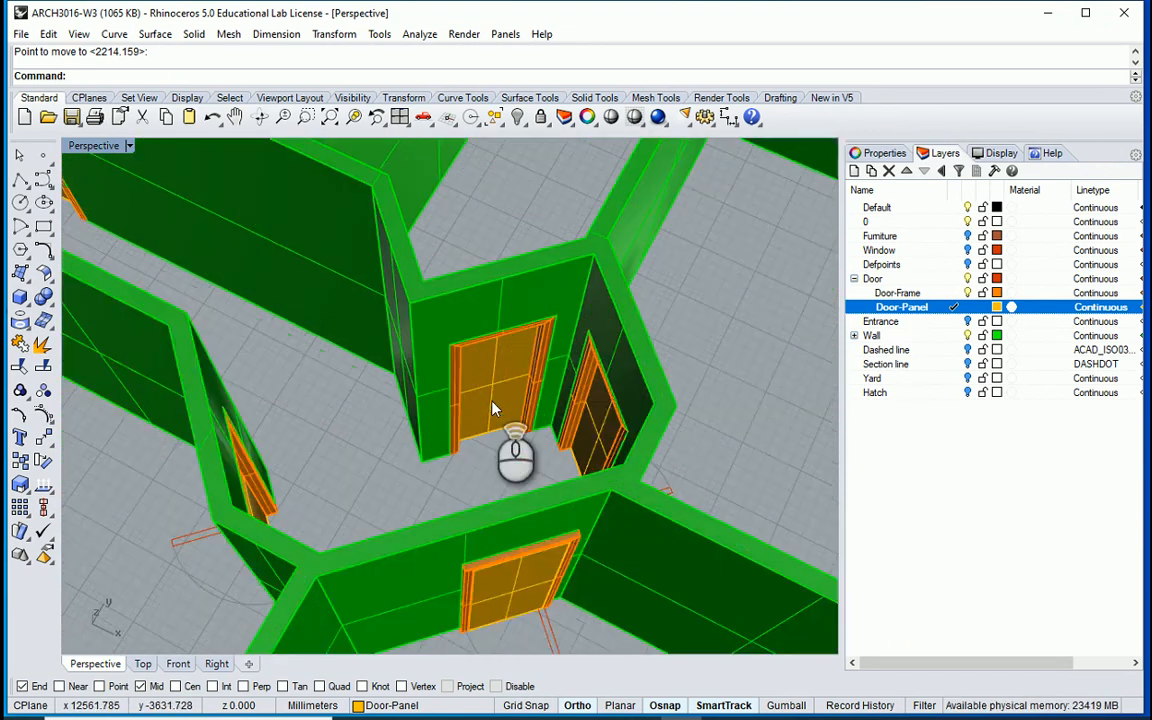
click(496, 393)
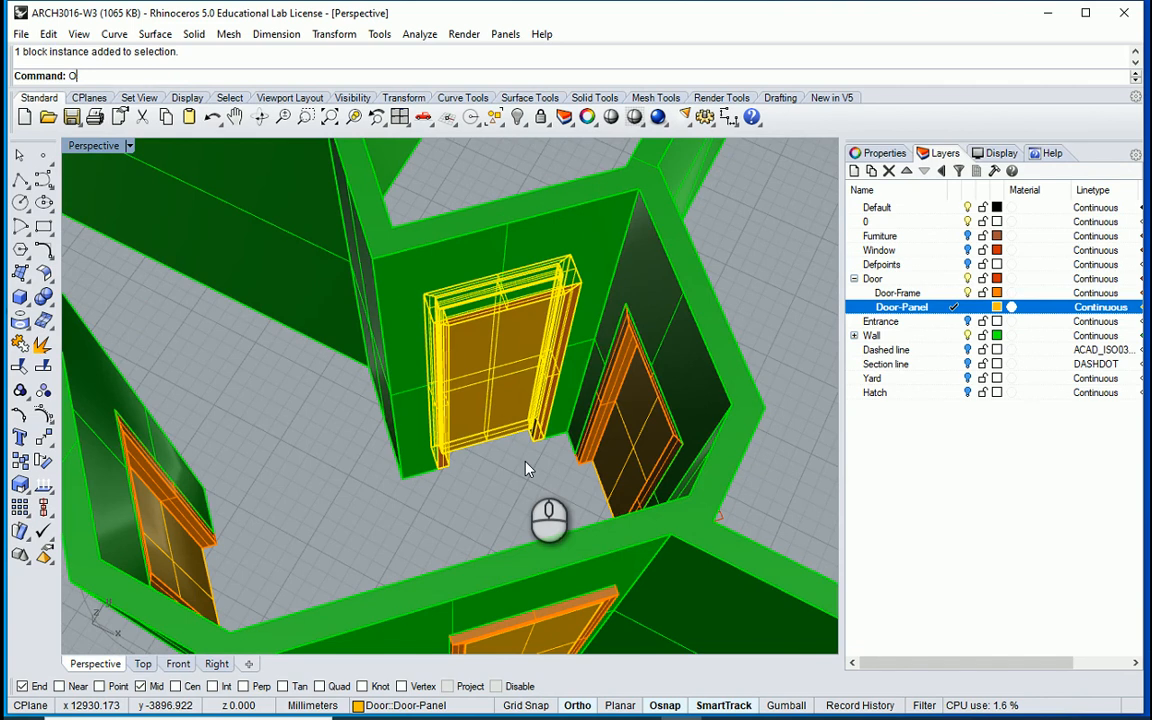
key(Return)
scroll(540, 440, up, 5)
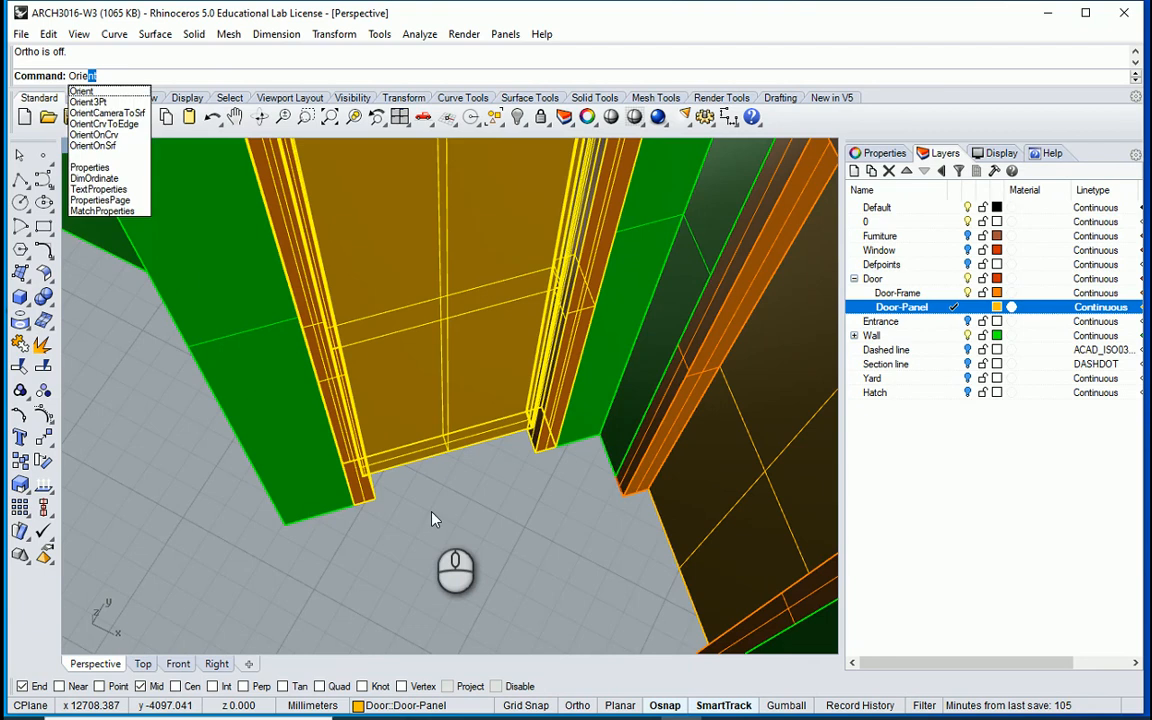
key(Return)
scroll(545, 458, up, 3)
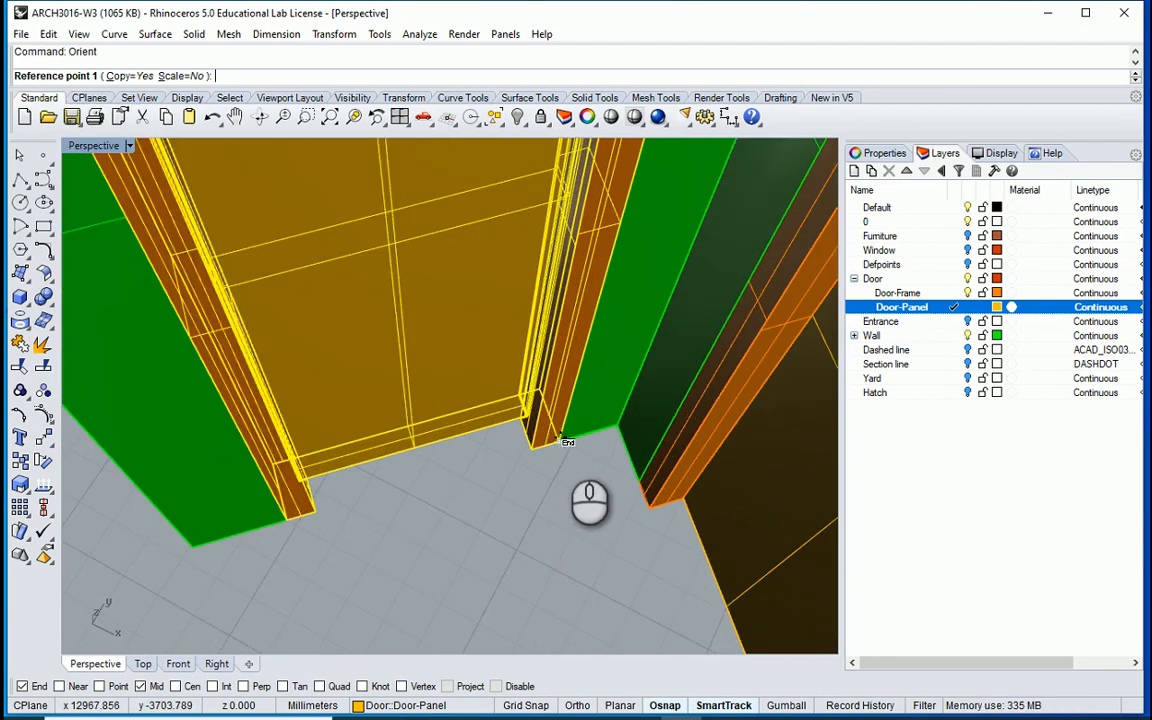
click(558, 438)
click(536, 450)
Step: Place the oriented door copy in the doorway near the far-end window by matching the two jamb corners, and finish the command
scroll(540, 470, down, 8)
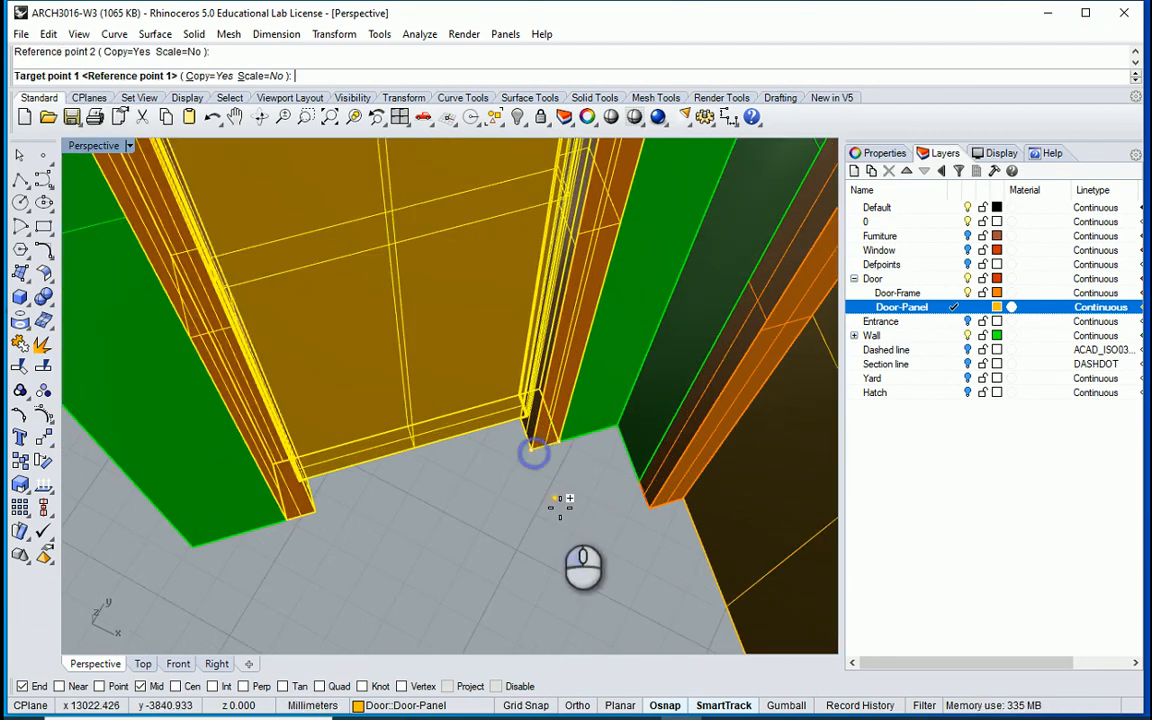
scroll(425, 355, up, 5)
scroll(425, 357, up, 5)
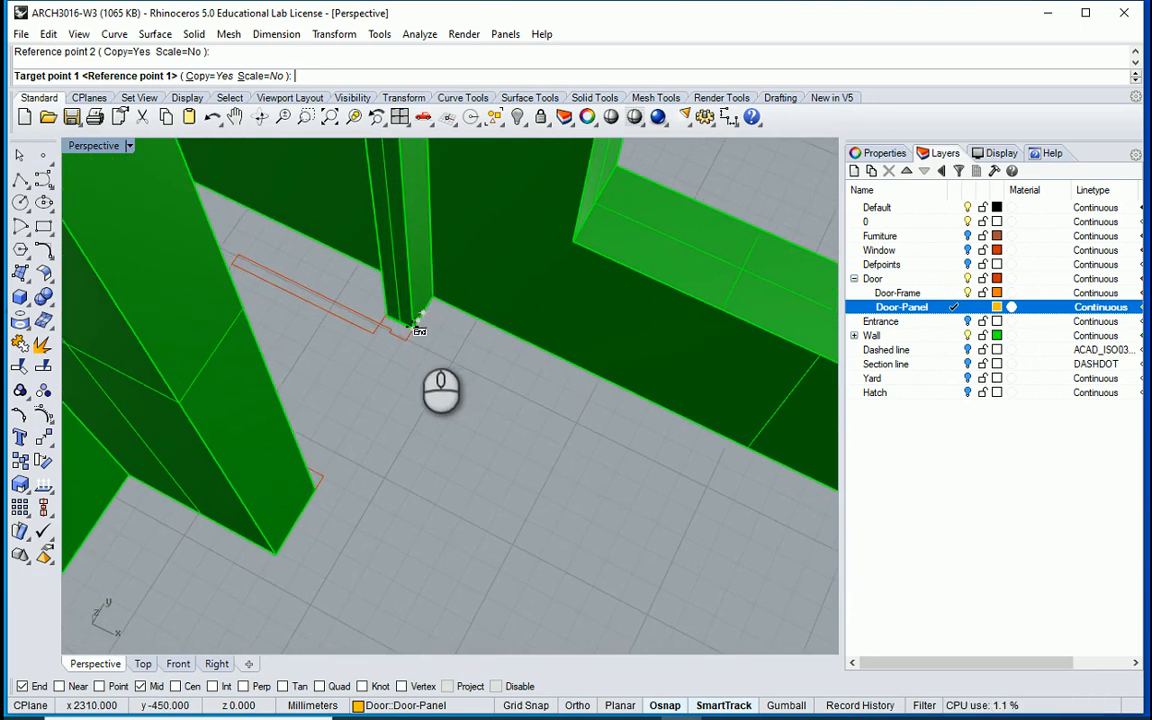
click(419, 328)
click(399, 334)
scroll(419, 432, down, 3)
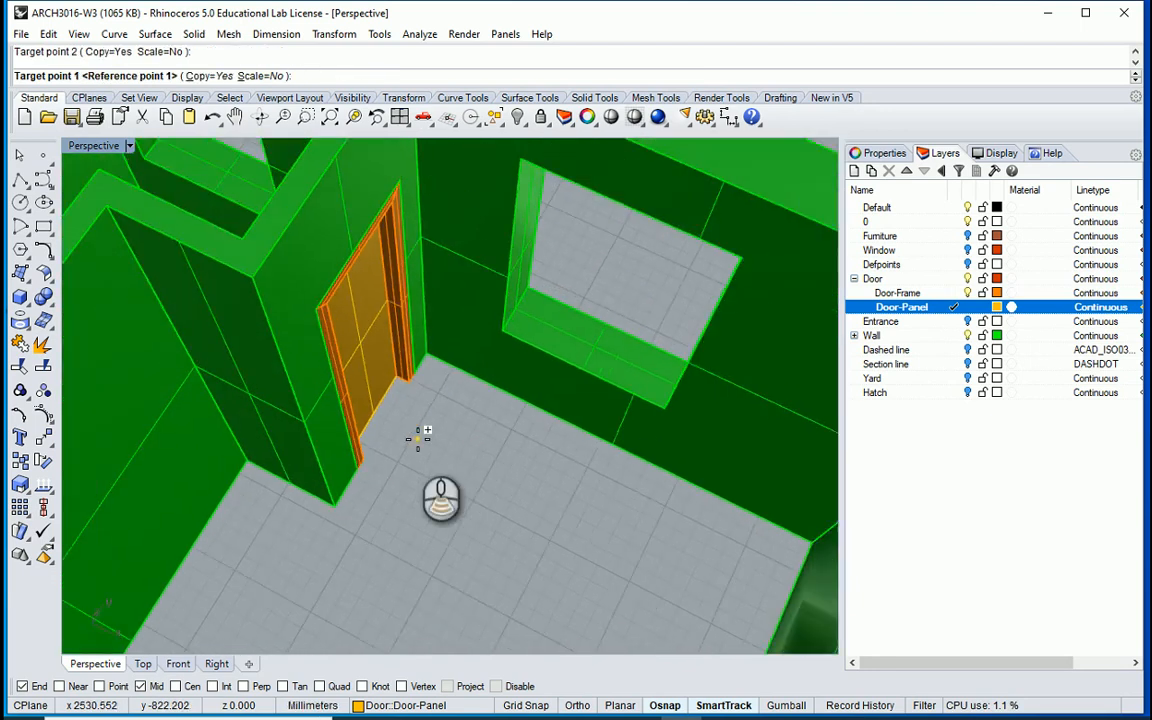
scroll(420, 442, down, 5)
right_click(442, 478)
Step: Copy the far-end window room's single door from its bottom frame corner to the corner of the hall opening beside the inner double door
mouse_move(442, 478)
right_down()
mouse_move(463, 520)
mouse_move(427, 491)
right_up()
scroll(460, 548, down, 7)
scroll(550, 598, up, 8)
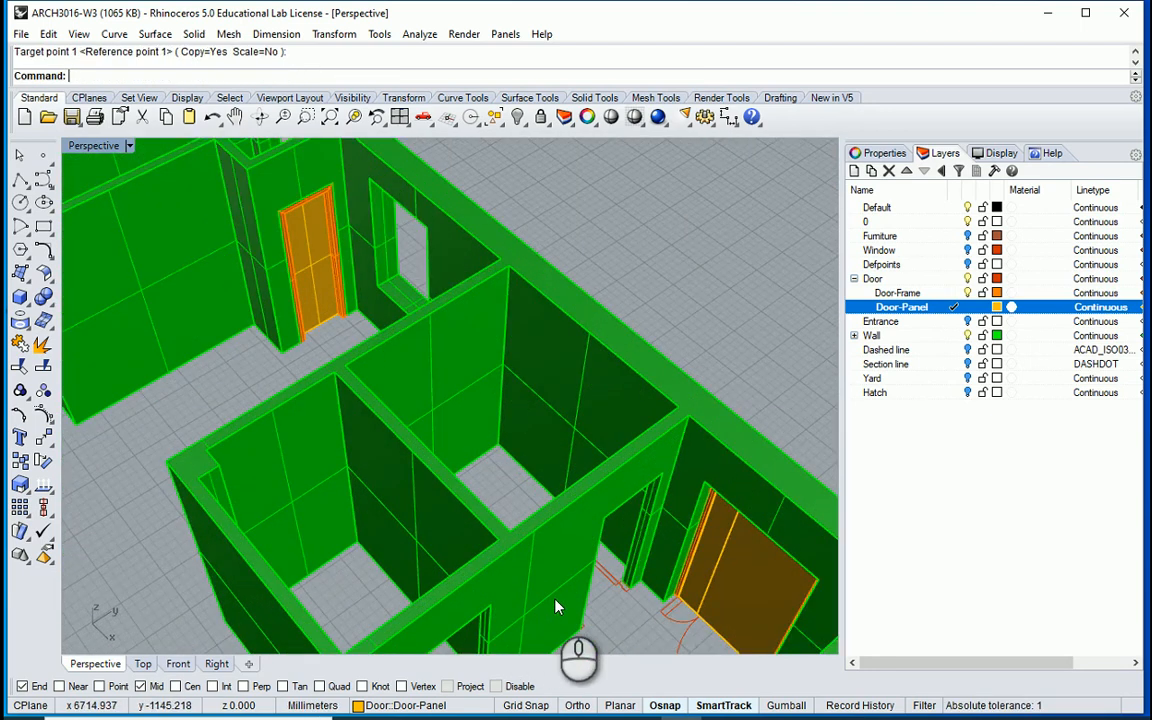
right_drag(532, 602, 545, 566)
scroll(597, 582, up, 4)
scroll(346, 342, down, 6)
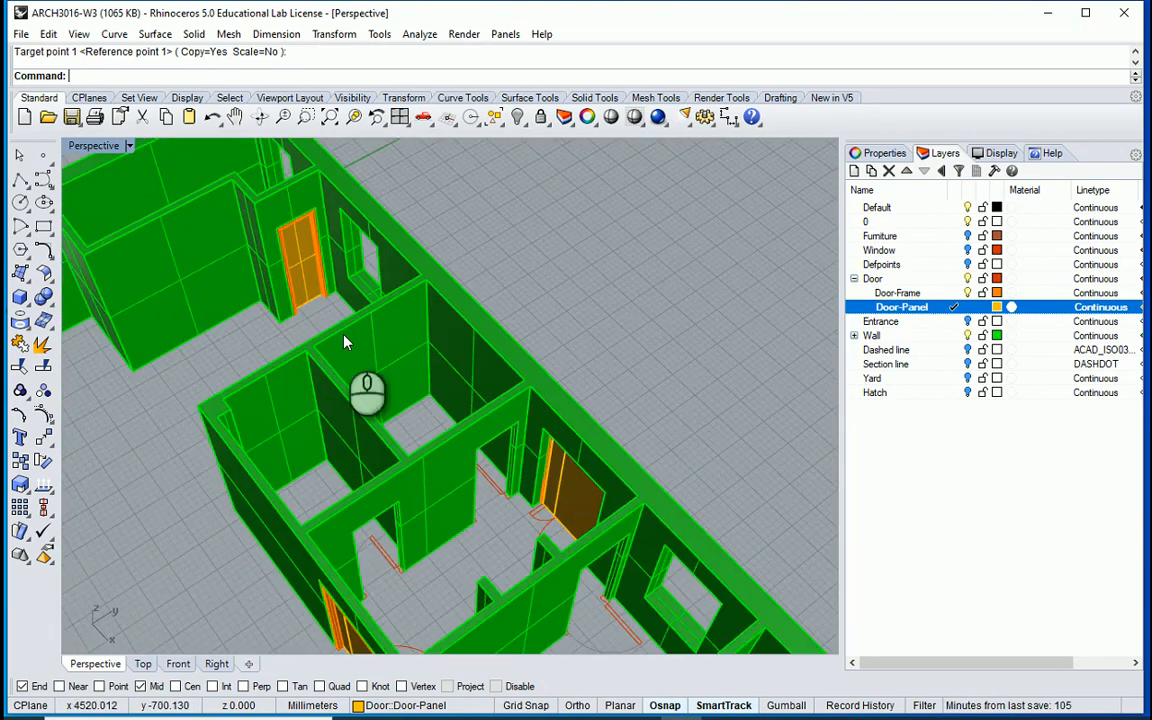
scroll(330, 300, up, 6)
click(375, 360)
text(C)
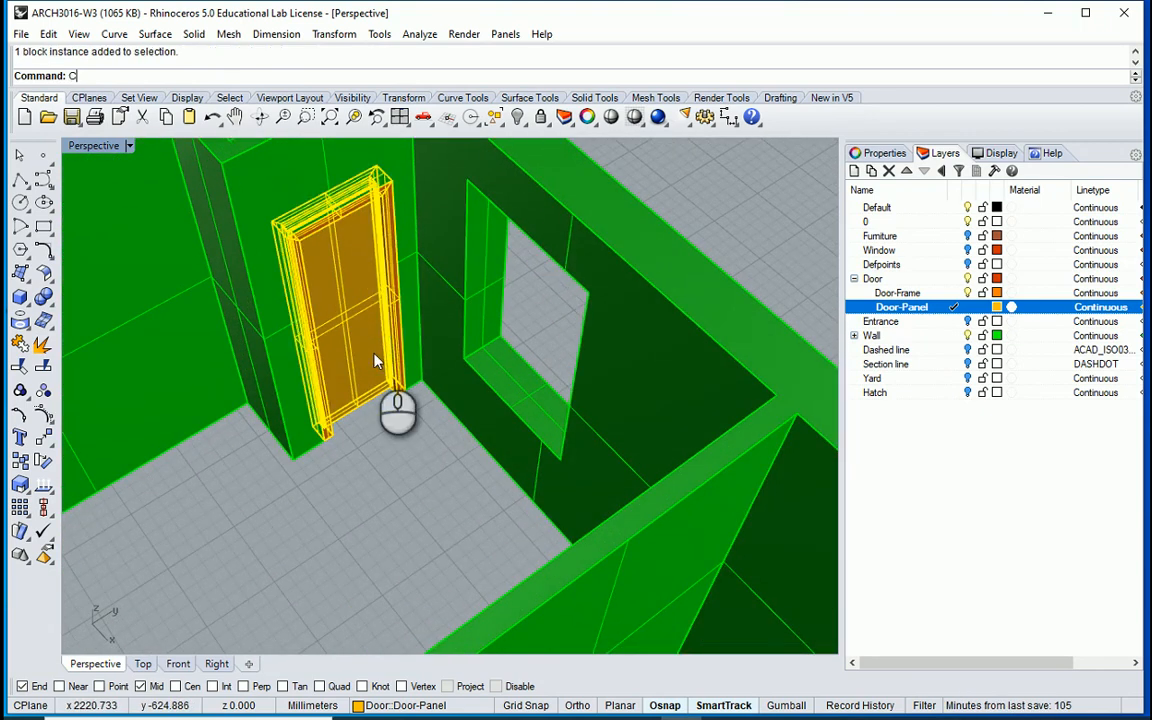
text(opy)
key(Return)
scroll(400, 380, up, 5)
click(407, 376)
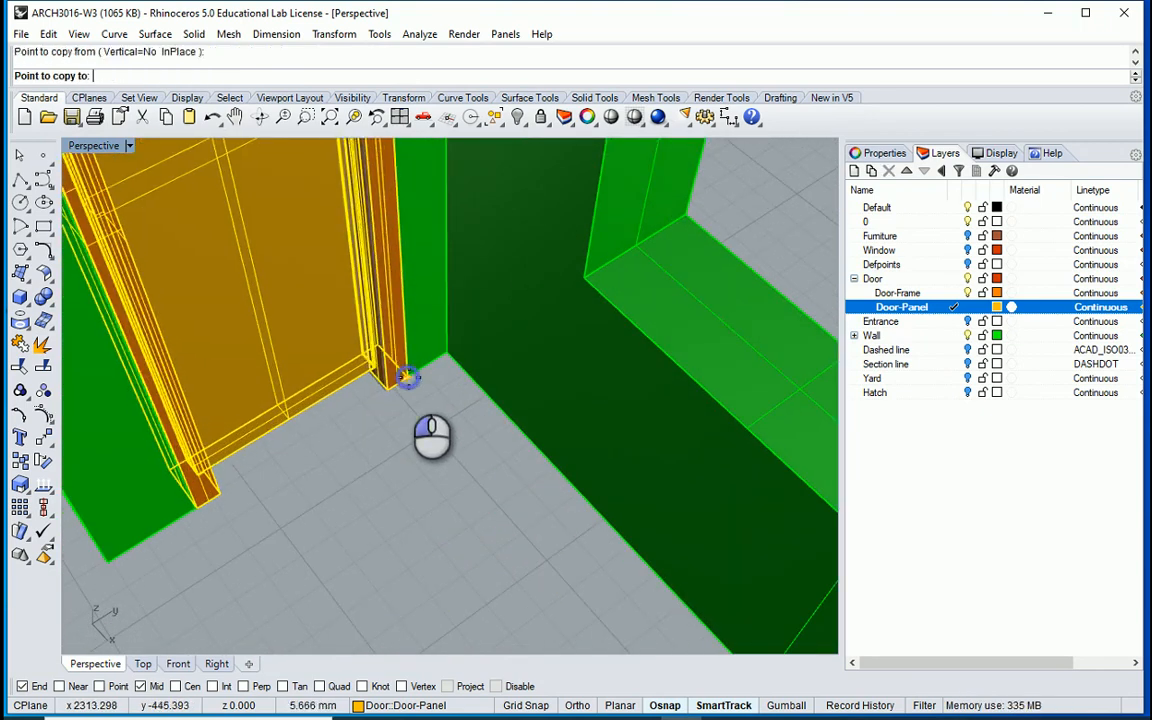
scroll(365, 265, down, 8)
scroll(450, 339, up, 8)
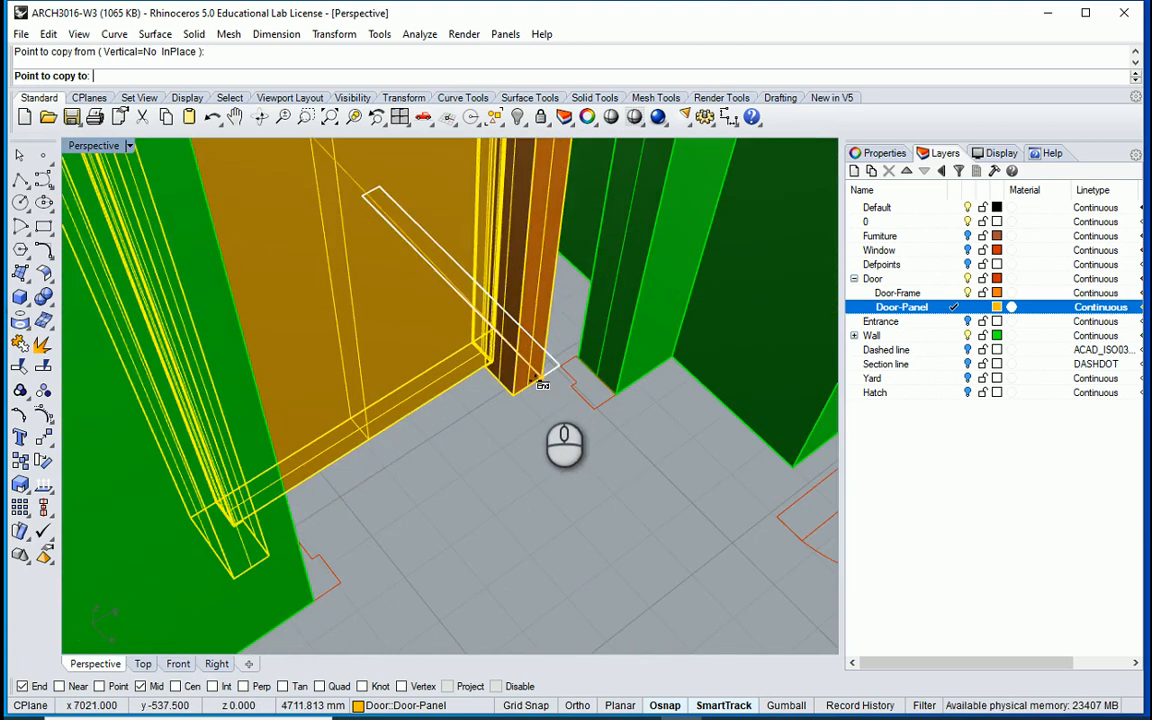
click(619, 394)
Step: Place another copy of the single door at the corner of the second opening in the same hall wall, and finish copying
scroll(580, 388, down, 8)
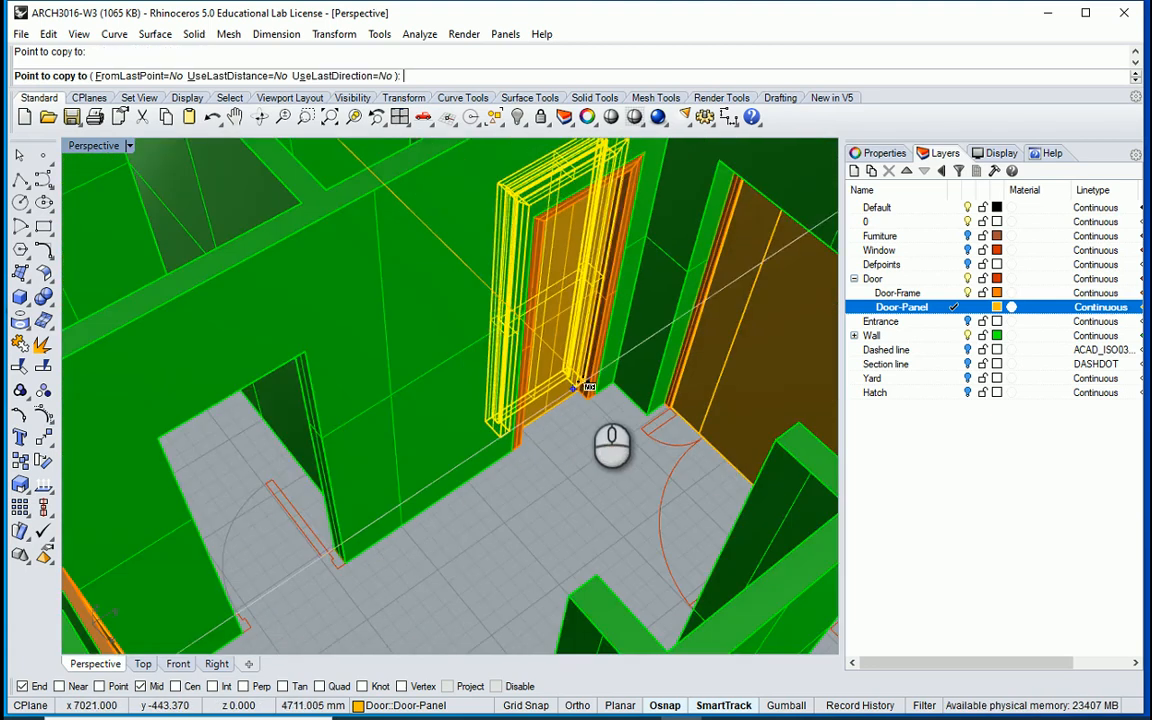
scroll(350, 562, up, 6)
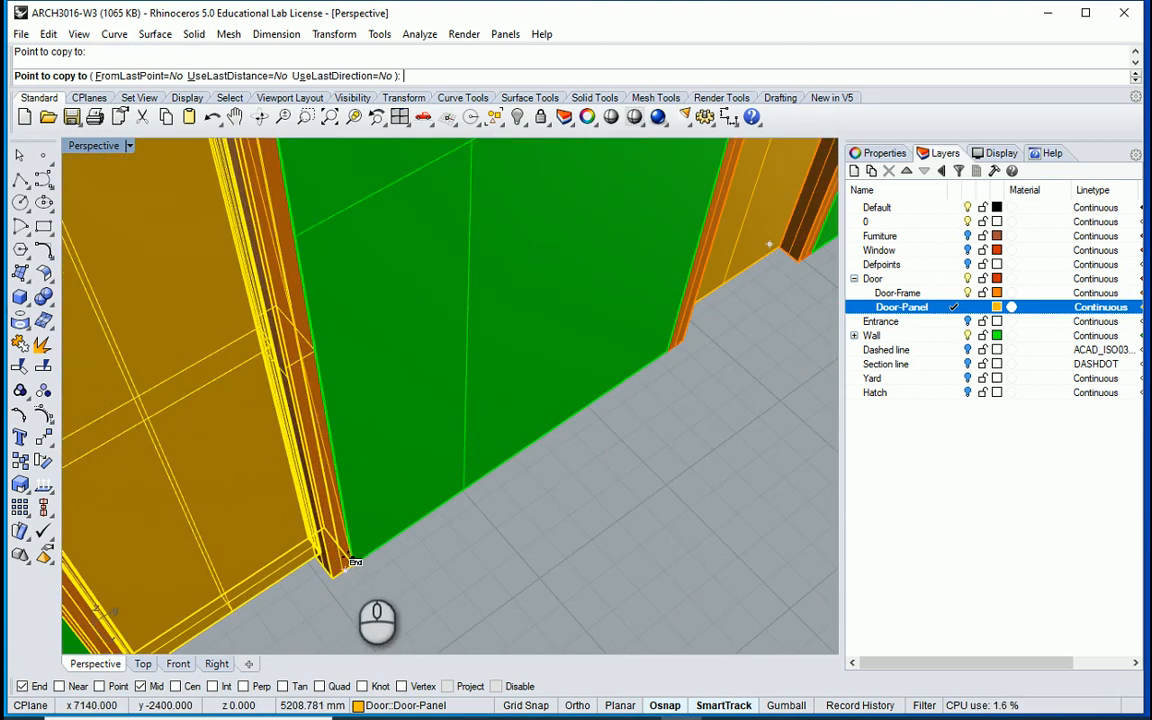
click(350, 562)
scroll(379, 492, down, 8)
key(Return)
Step: Mirror the single door beside the double door to the hall's opposite wall, about the double-door panel's midpoint with Ortho on
scroll(562, 272, up, 6)
right_drag(563, 272, 482, 366)
right_drag(635, 374, 571, 374)
scroll(549, 387, down, 9)
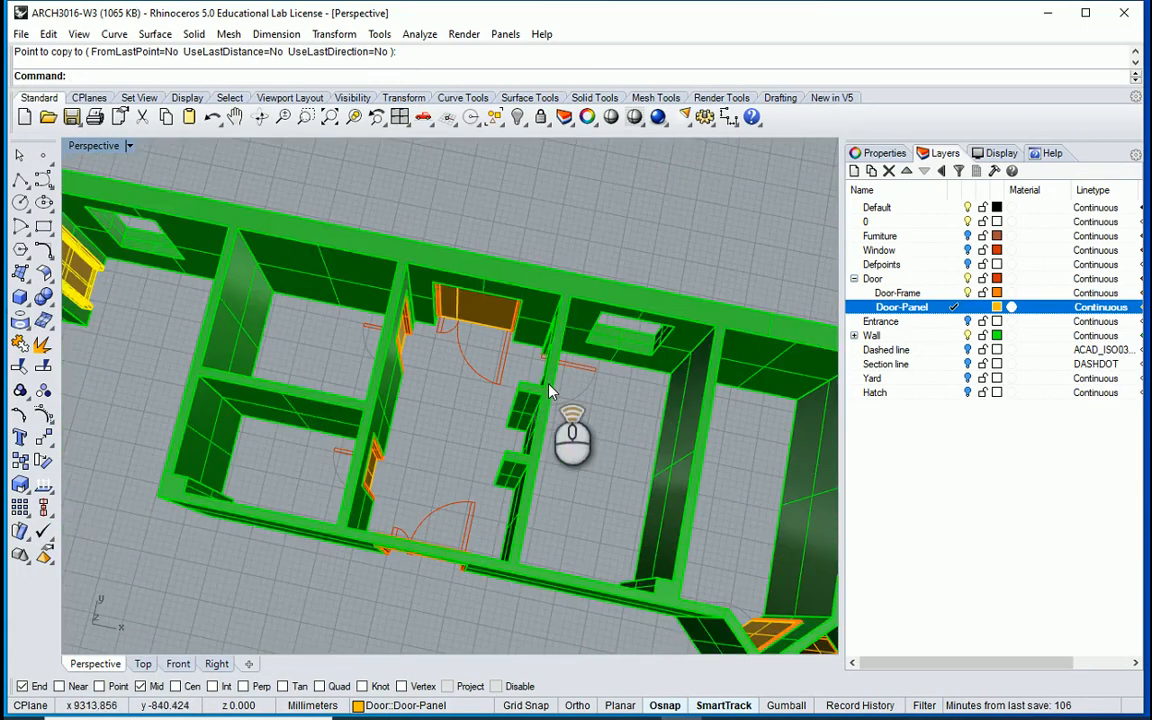
scroll(549, 390, up, 5)
click(224, 340)
text(Mi)
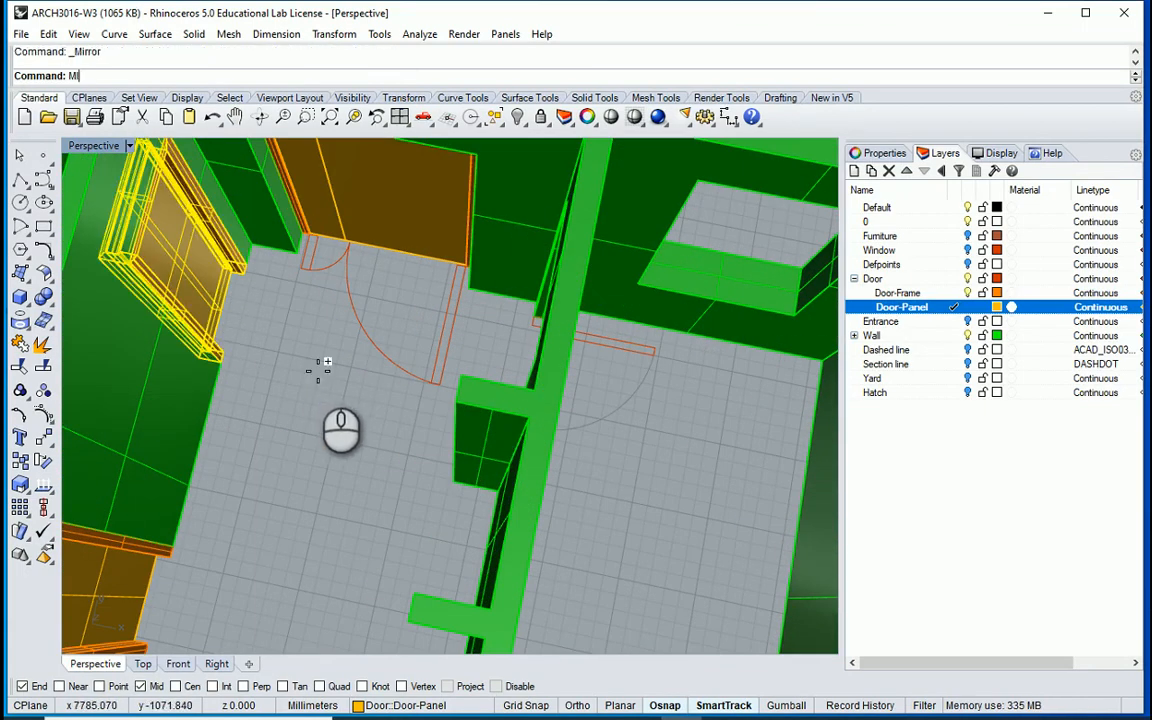
key(Return)
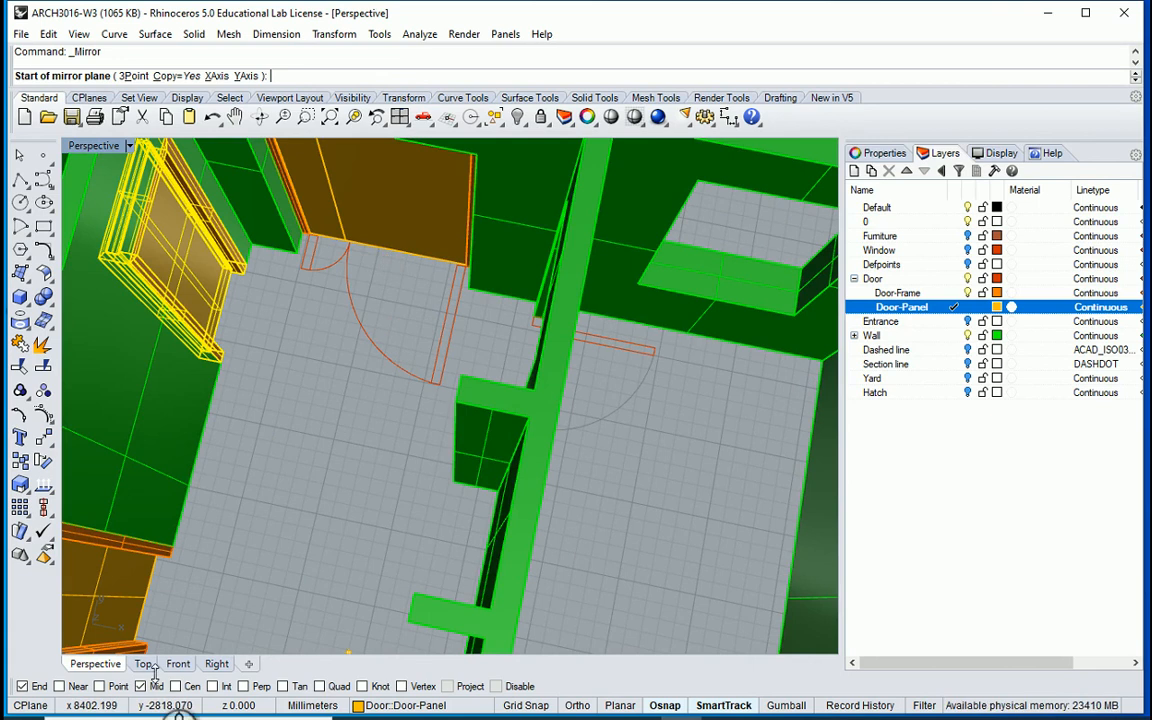
scroll(334, 391, up, 5)
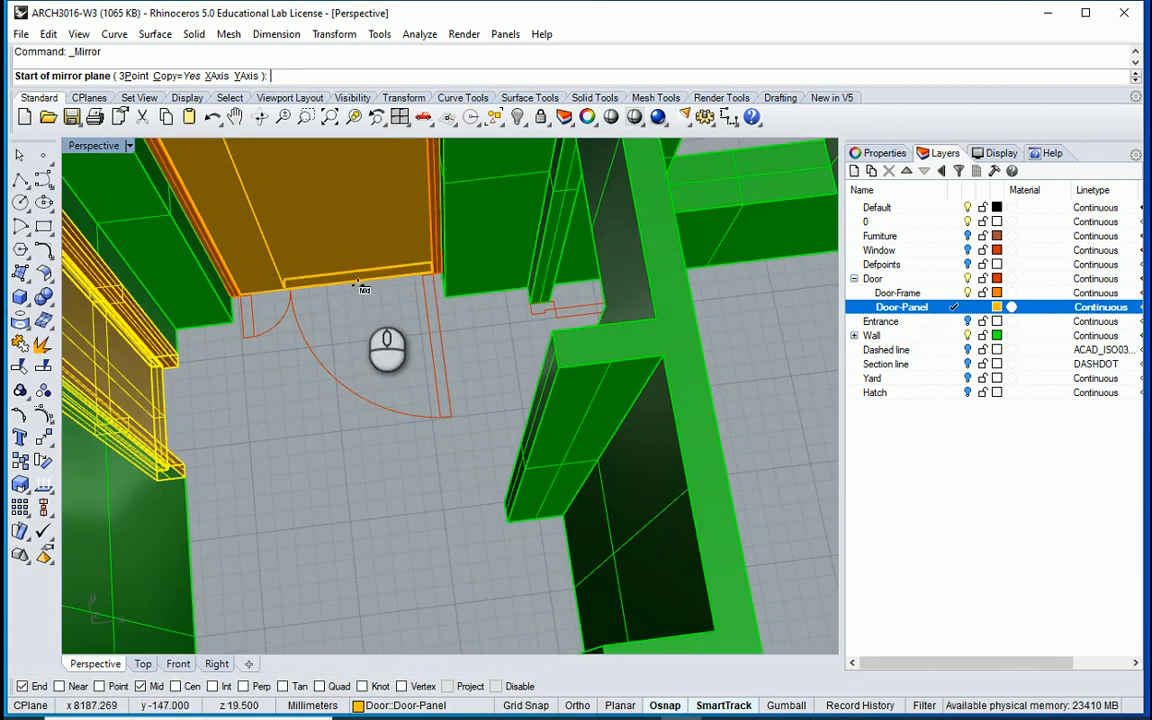
click(358, 284)
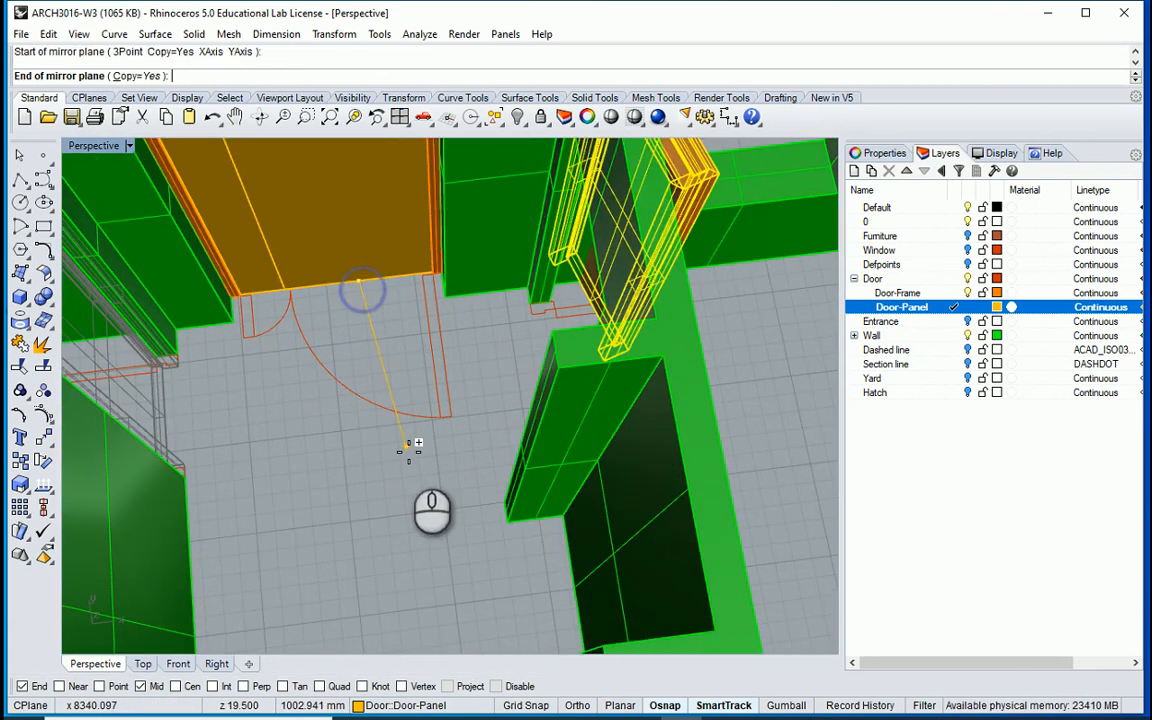
click(586, 706)
click(330, 575)
click(372, 504)
Step: Turn off midpoint snapping and move the mirrored single door from a point on its frame base toward the opposite opening's wall corner
right_drag(476, 468, 347, 288)
scroll(369, 290, up, 6)
click(511, 338)
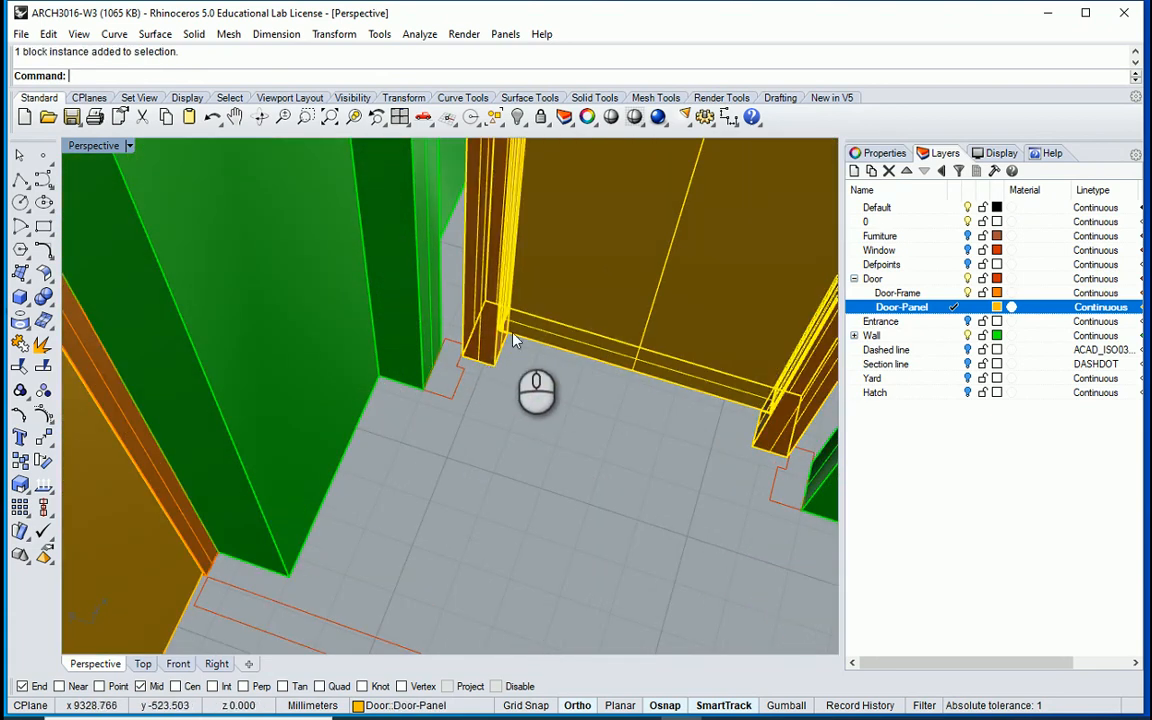
text(m)
key(Return)
scroll(463, 355, up, 2)
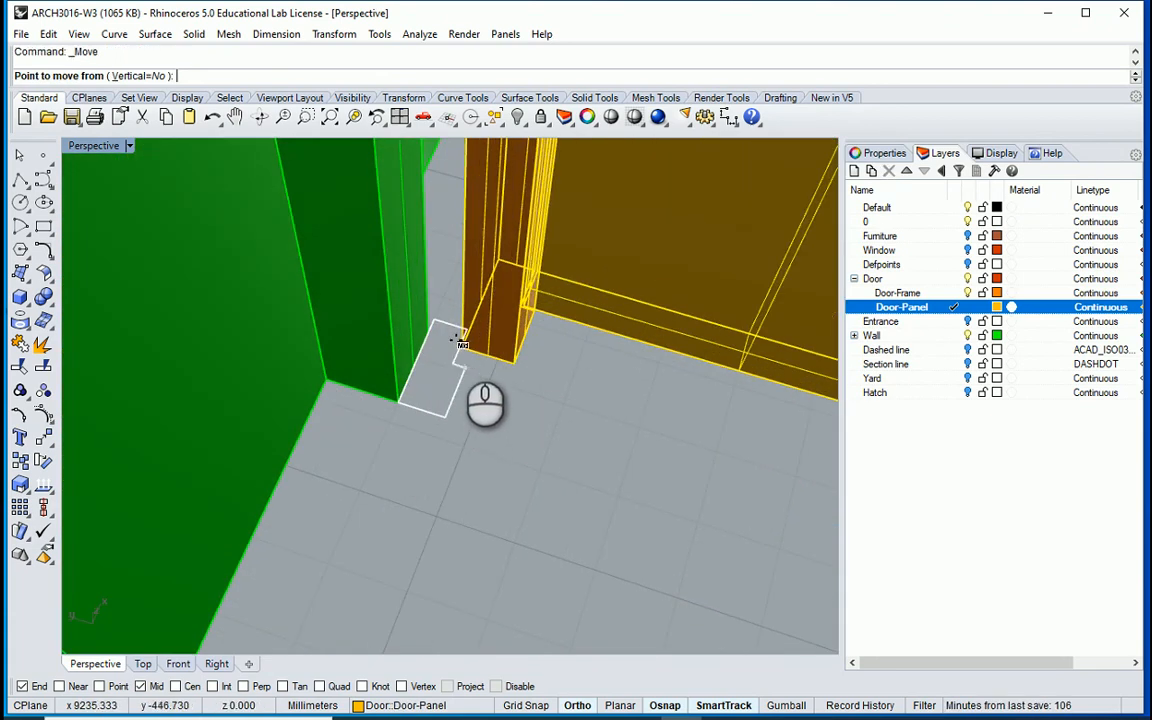
scroll(455, 339, up, 3)
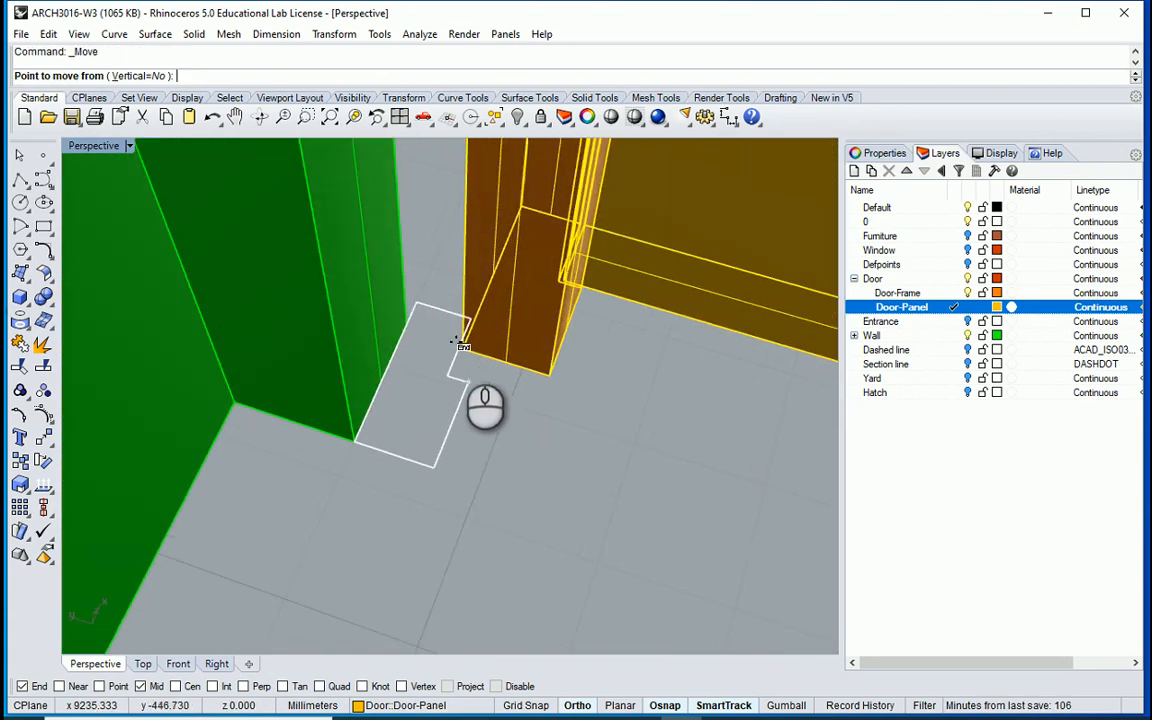
click(140, 689)
scroll(426, 373, up, 1)
click(463, 344)
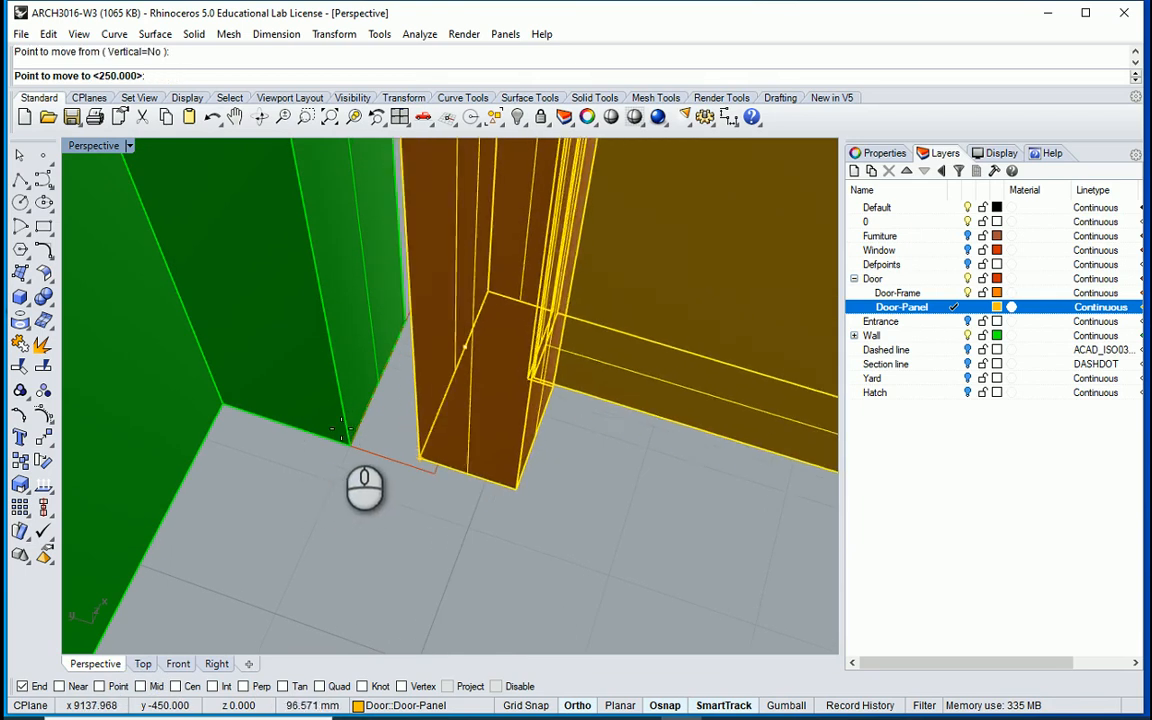
click(343, 432)
Step: Delete the mirrored single door from the hall's opposite opening
scroll(327, 399, down, 6)
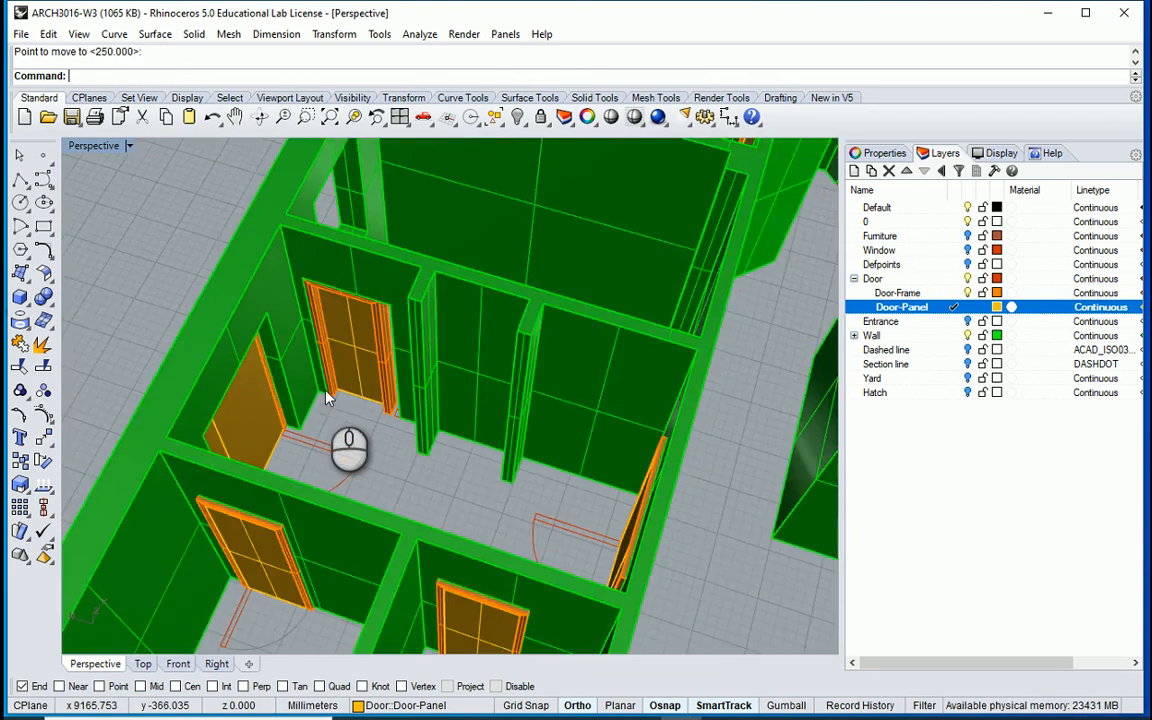
scroll(386, 445, up, 5)
click(385, 453)
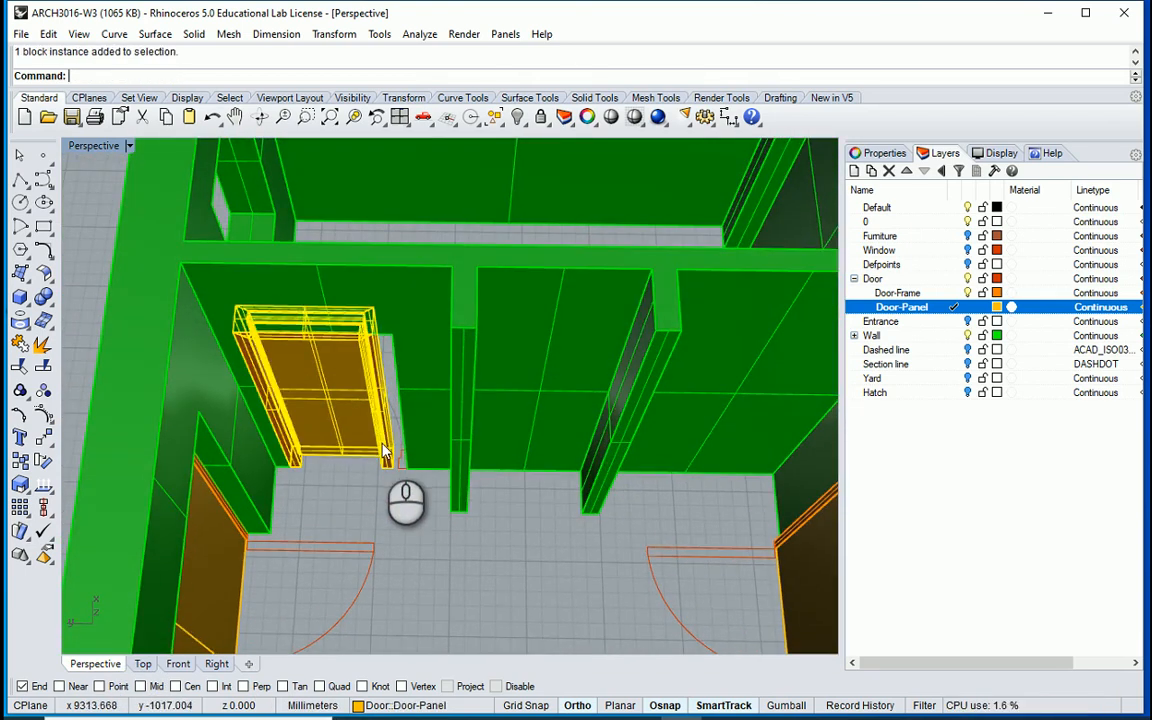
key(Delete)
Step: Orient a copy of the angled lobby's single door, using two bottom corners of one frame jamb as reference points
scroll(381, 450, down, 6)
right_drag(614, 440, 262, 478)
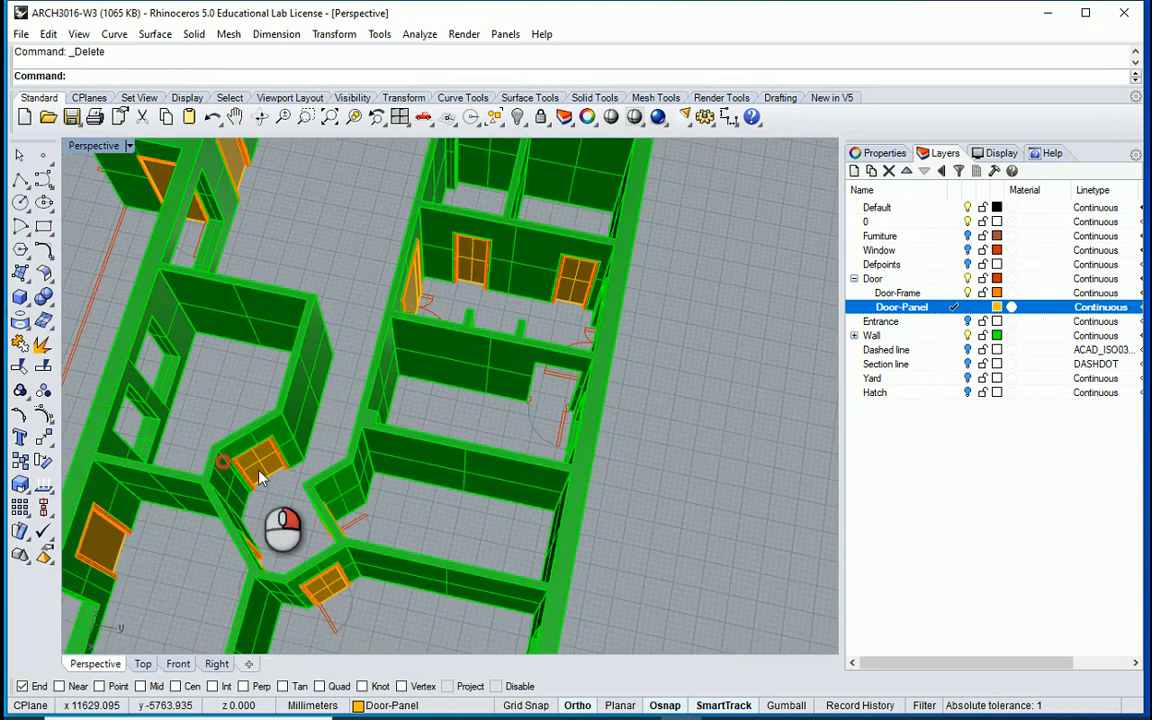
scroll(258, 478, up, 5)
click(288, 392)
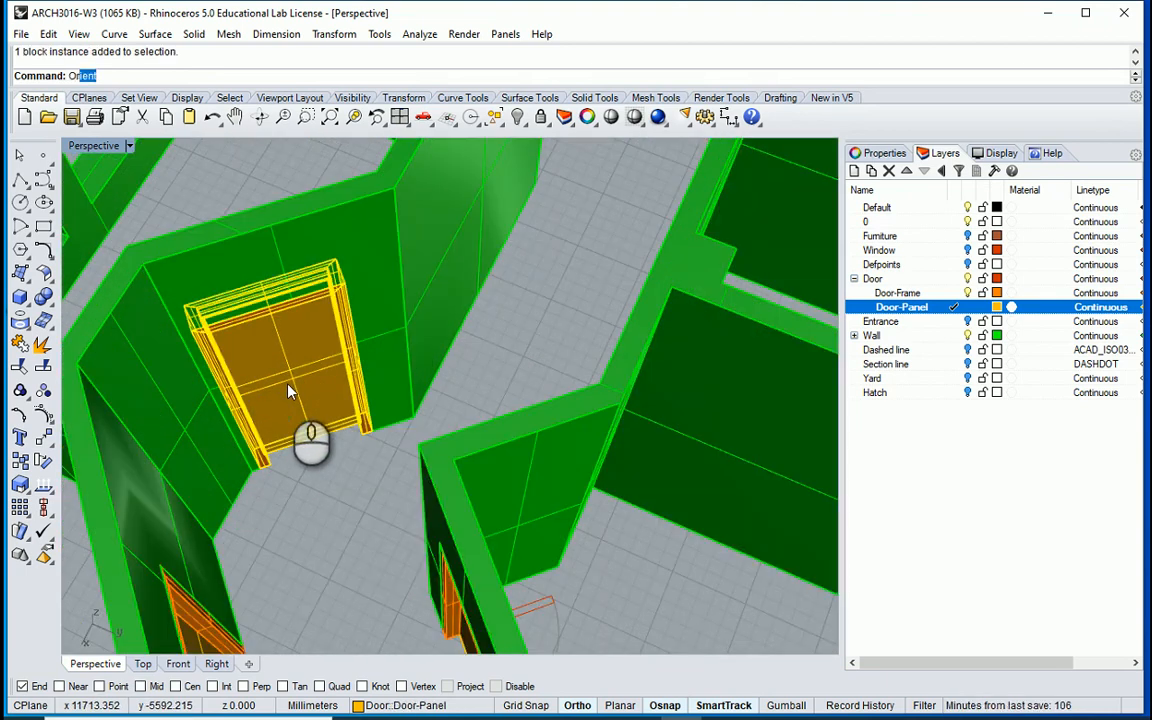
key(Return)
scroll(300, 410, up, 5)
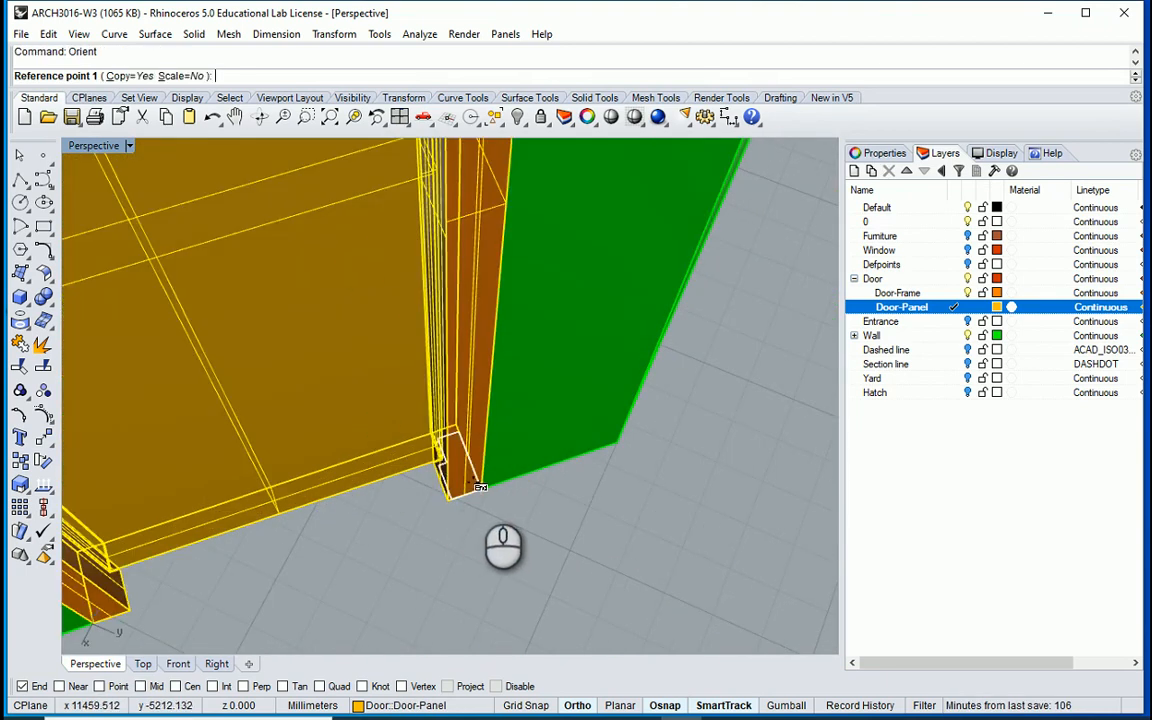
click(478, 485)
click(451, 502)
scroll(451, 502, down, 5)
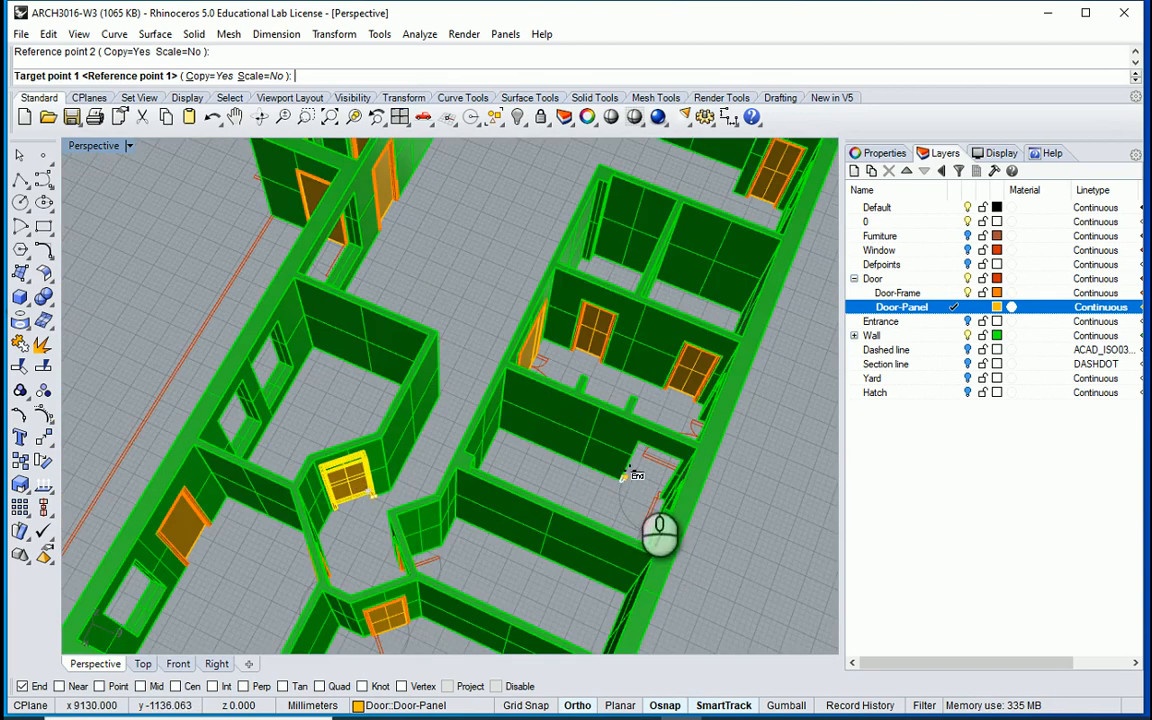
Step: Place the oriented door copy in the empty hall opening by matching the two jamb corners to the drawn door frame outline
scroll(630, 475, up, 10)
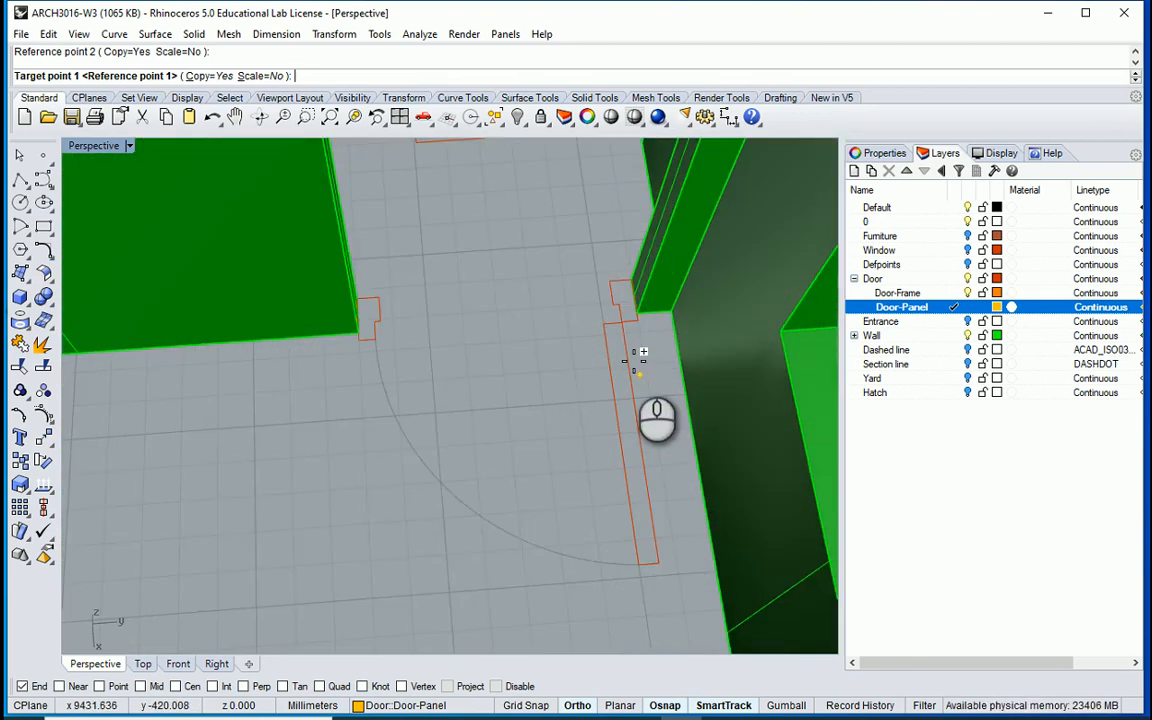
scroll(634, 358, up, 3)
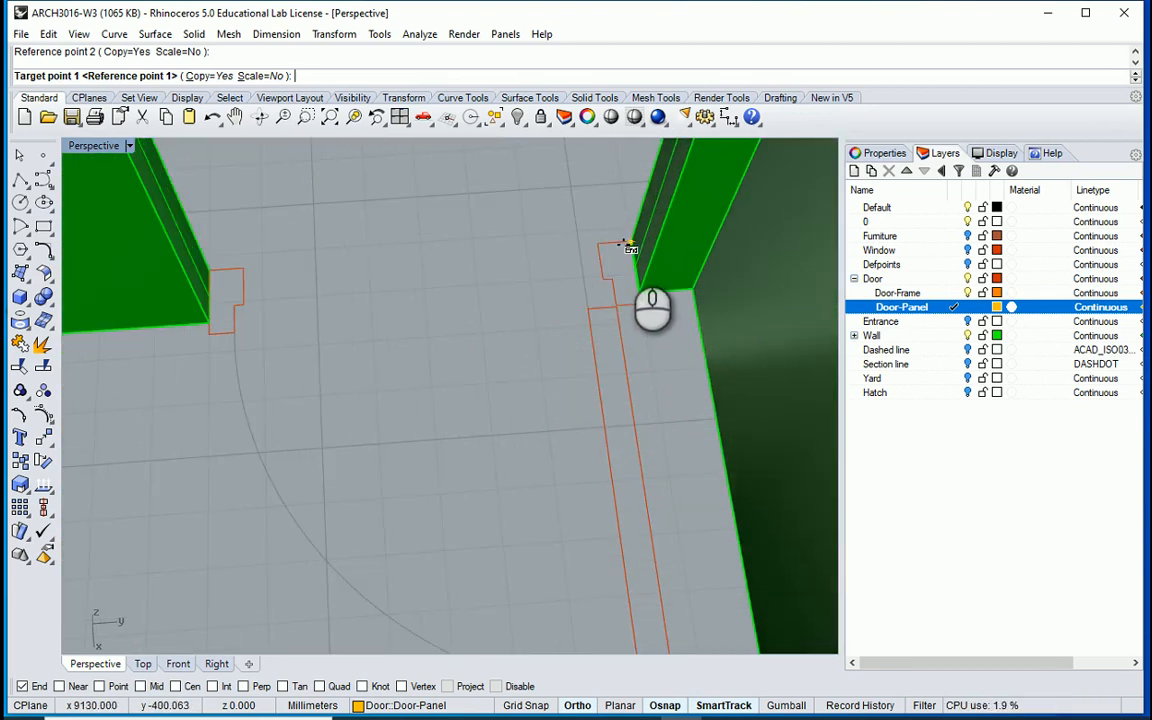
click(628, 243)
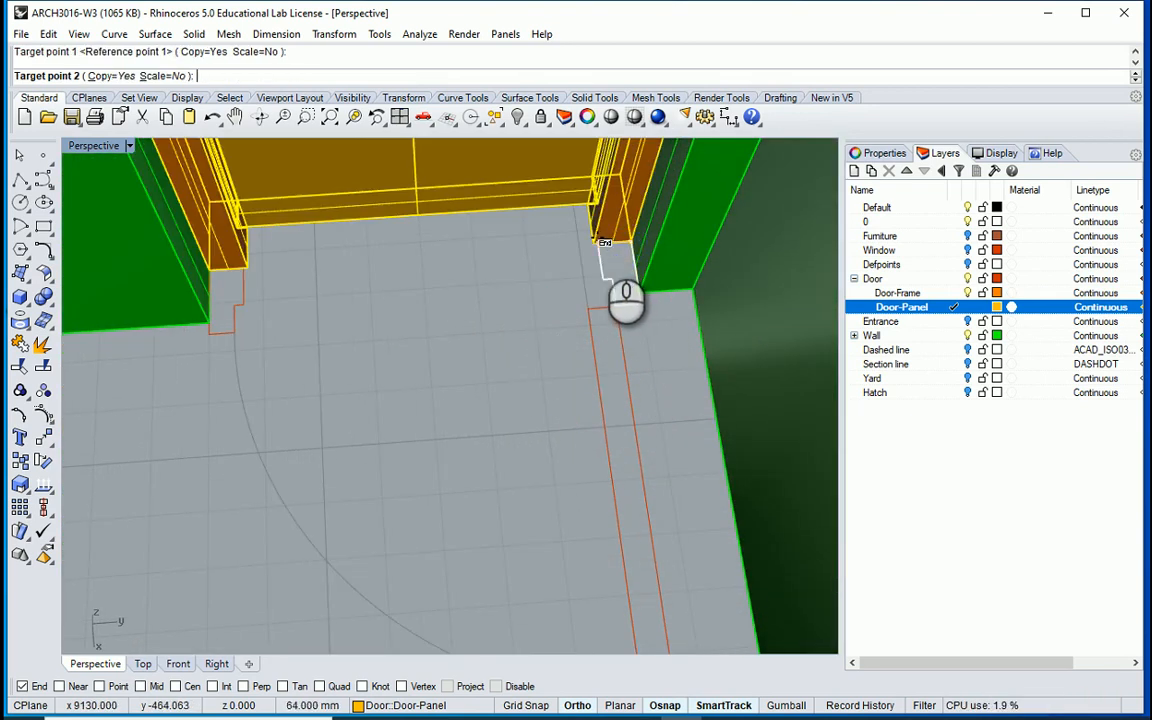
click(600, 243)
scroll(563, 321, down, 6)
Step: Move the newly oriented door from a point on its jamb base to the matching point of the drawn frame outline in the opening
mouse_move(344, 316)
right_down()
mouse_move(590, 382)
mouse_move(205, 395)
mouse_move(292, 372)
mouse_move(325, 288)
mouse_move(211, 337)
mouse_move(406, 450)
mouse_move(385, 330)
mouse_move(364, 305)
right_up()
click(366, 320)
scroll(367, 322, up, 5)
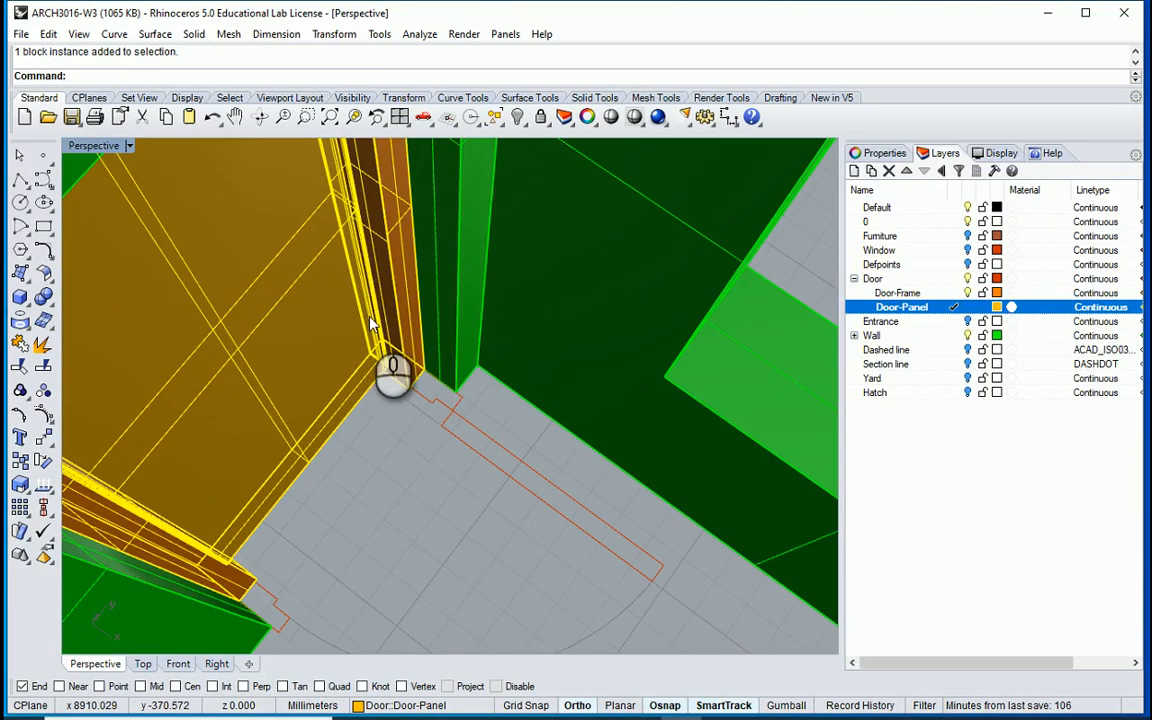
text(m)
key(Return)
scroll(410, 370, up, 4)
click(432, 384)
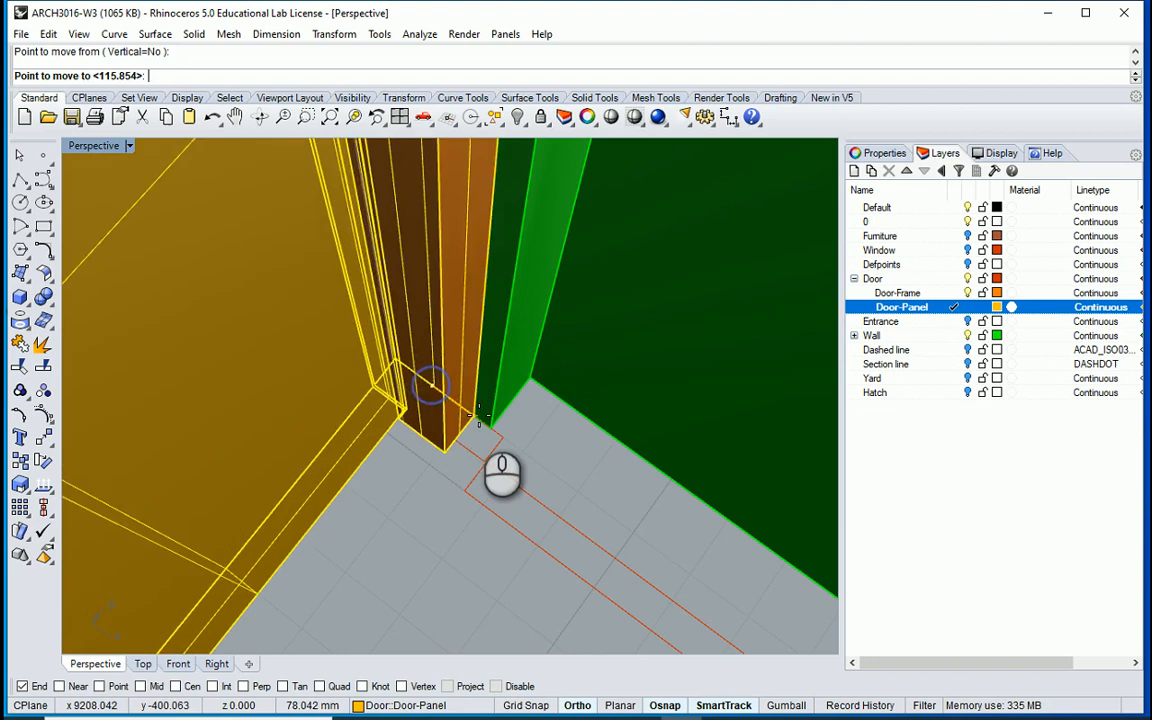
click(496, 457)
Step: Examine the doors throughout the whole building, hiding the Wall layer to view them alone and showing it again
scroll(492, 505, down, 5)
right_drag(231, 514, 419, 429)
scroll(404, 420, down, 10)
right_drag(535, 453, 425, 451)
scroll(423, 446, down, 4)
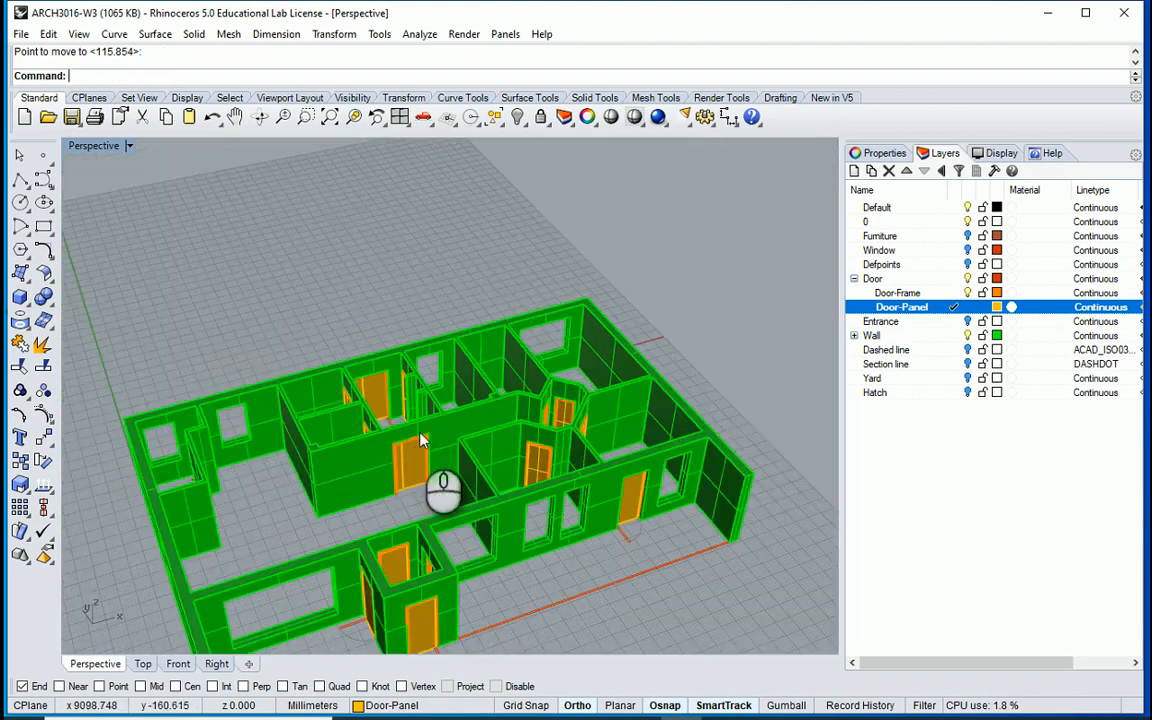
scroll(480, 447, down, 3)
scroll(465, 485, up, 8)
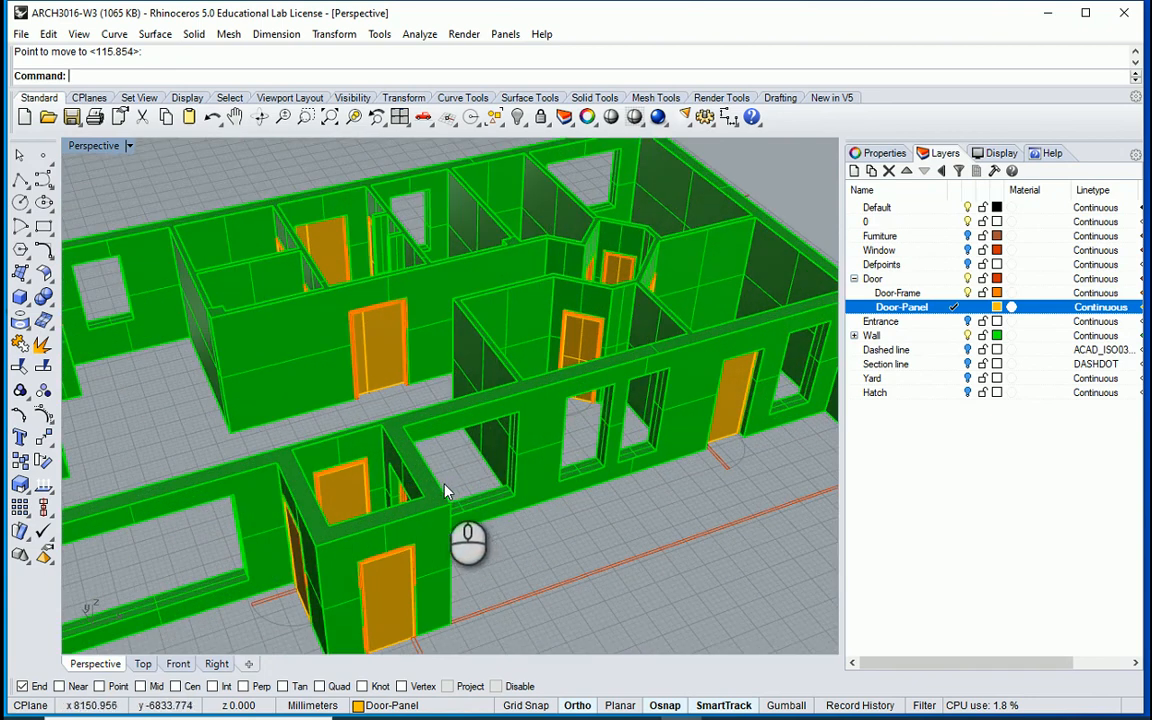
scroll(585, 546, down, 4)
scroll(585, 546, up, 2)
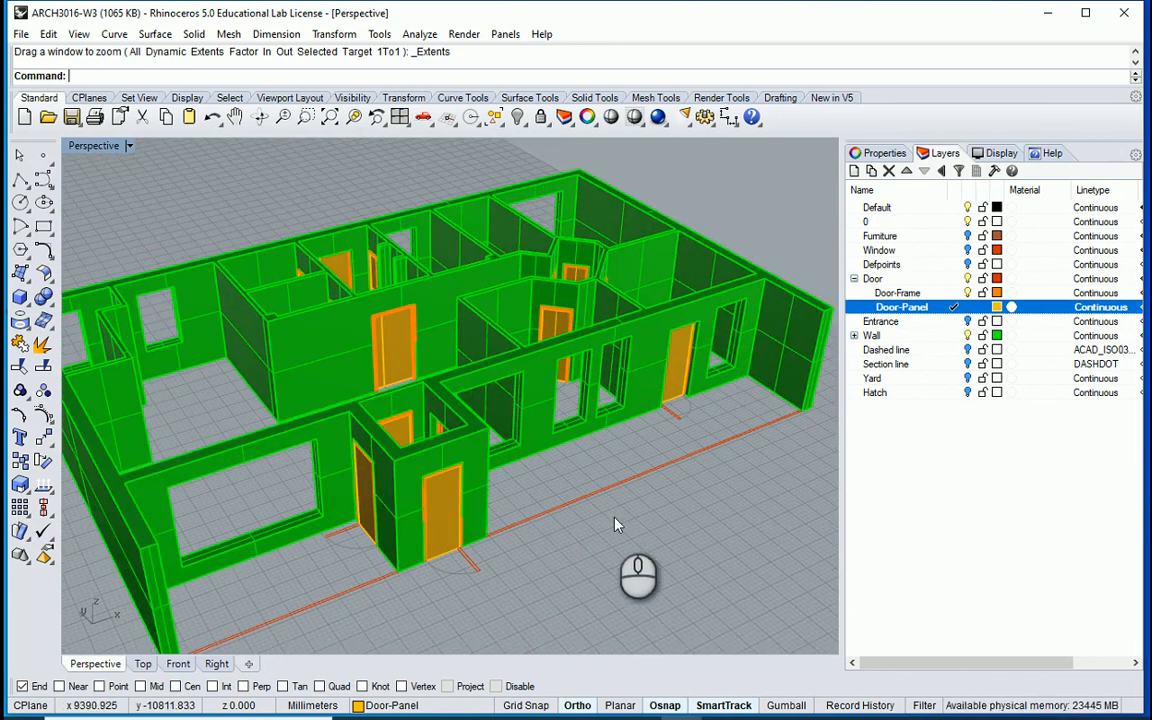
click(967, 335)
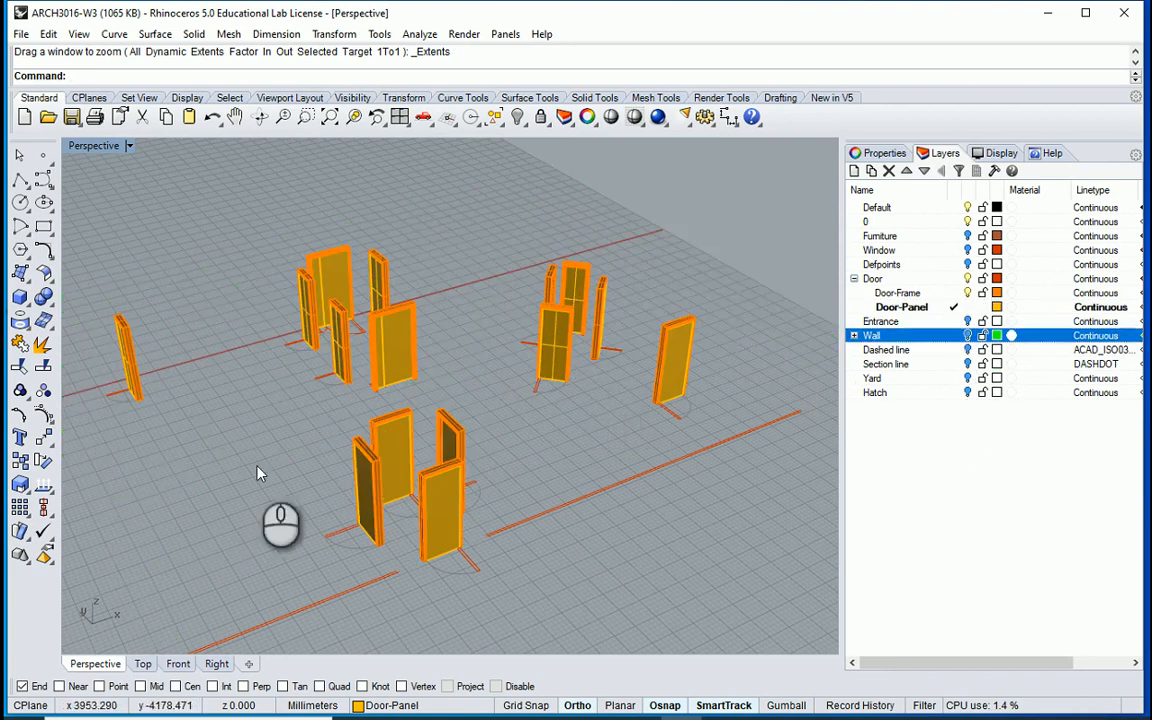
click(967, 335)
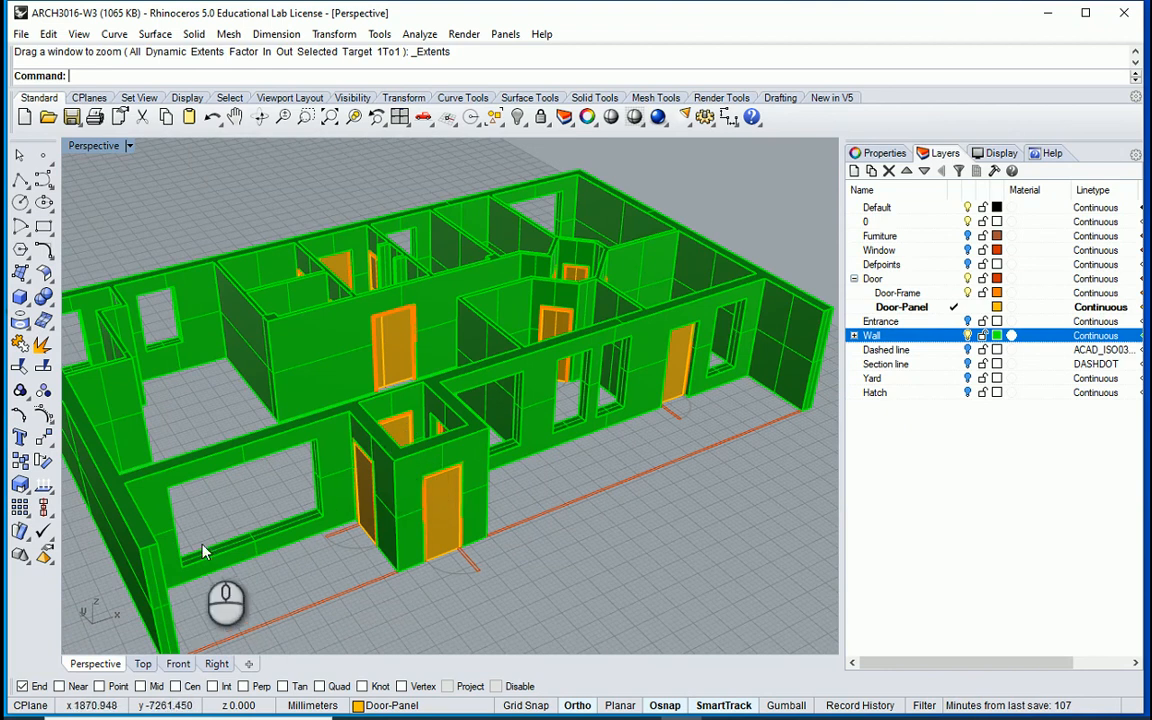